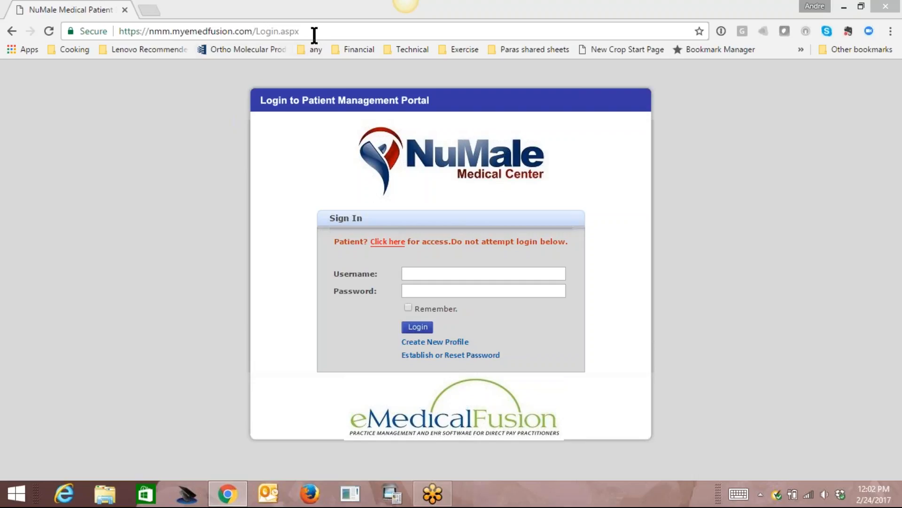
# Copy the portal's web address and start a new e-mail addressed to the contact.
pyautogui.moveTo(314, 32); pyautogui.dragTo(116, 31)
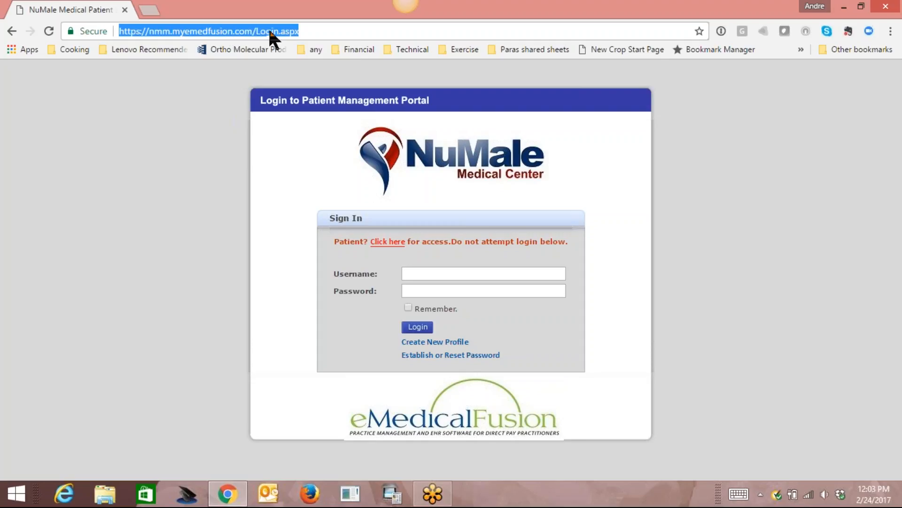
pyautogui.press('End')
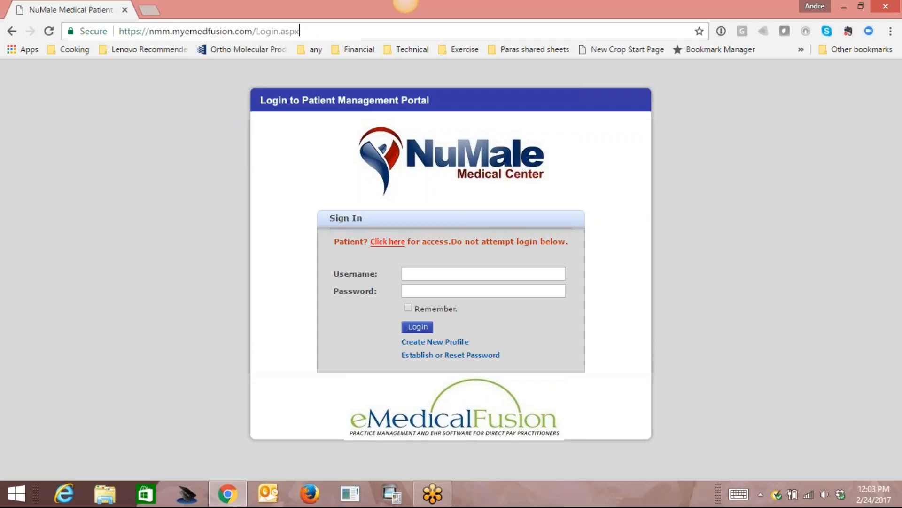
pyautogui.click(267, 494)
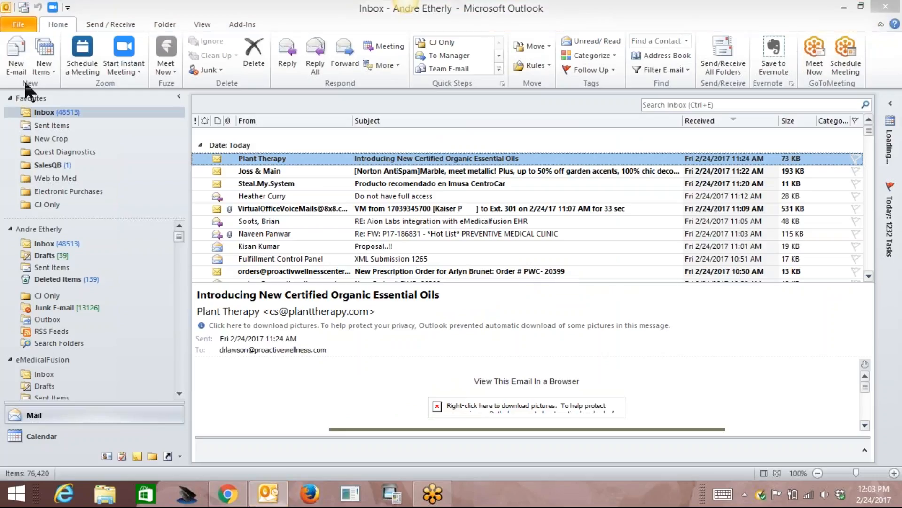
pyautogui.click(14, 61)
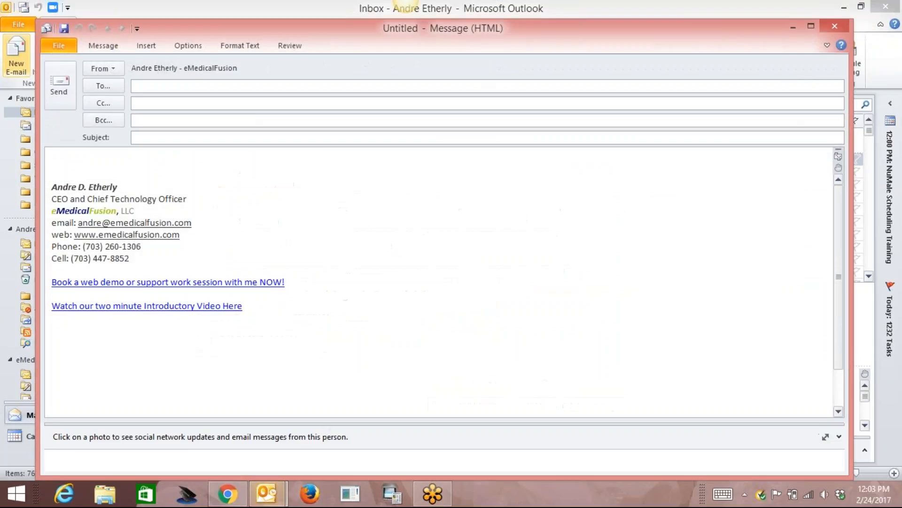
pyautogui.write('brad')
pyautogui.press('Return')
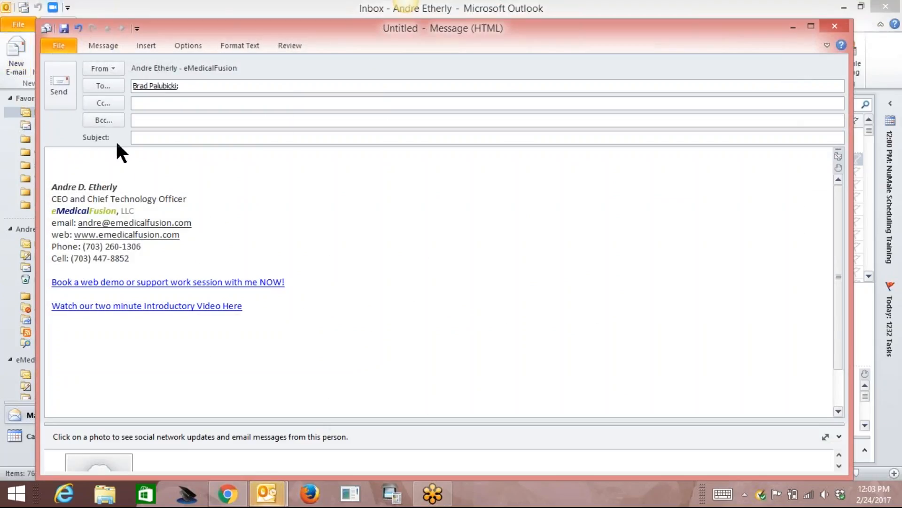
# Enter 'Link to site' as the e-mail subject.
pyautogui.click(174, 137)
pyautogui.write('Links t')
pyautogui.press('BackSpace')
pyautogui.press('BackSpace')
pyautogui.press('BackSpace')
pyautogui.write('ot')
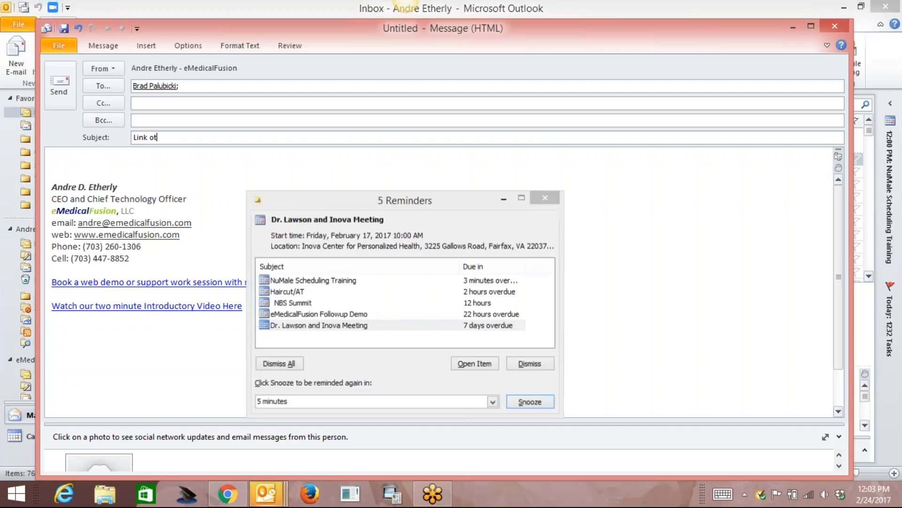
pyautogui.press('BackSpace')
pyautogui.press('BackSpace')
pyautogui.write('to sist')
pyautogui.press('BackSpace')
pyautogui.press('BackSpace')
pyautogui.write('te')
pyautogui.press('Tab')
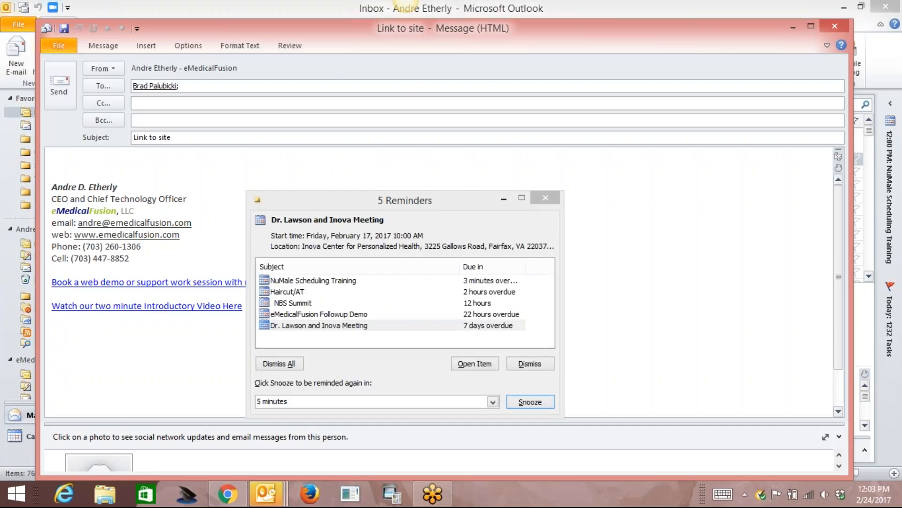
pyautogui.write('https')
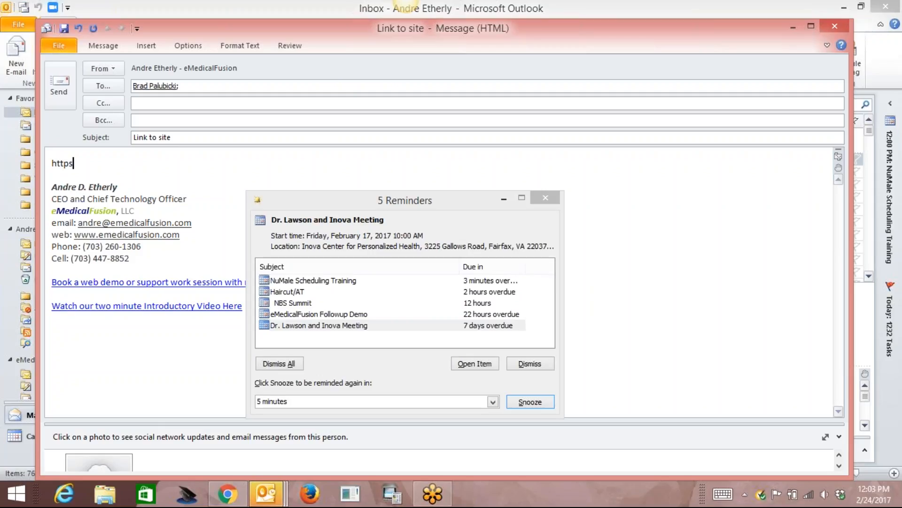
pyautogui.write('://nmm.myemedfusion.com')
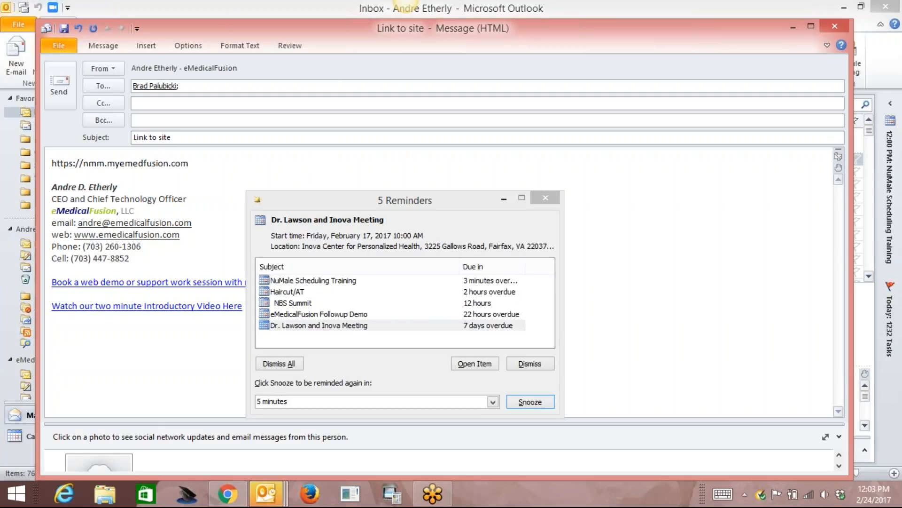
pyautogui.press('Return')
pyautogui.press('Return')
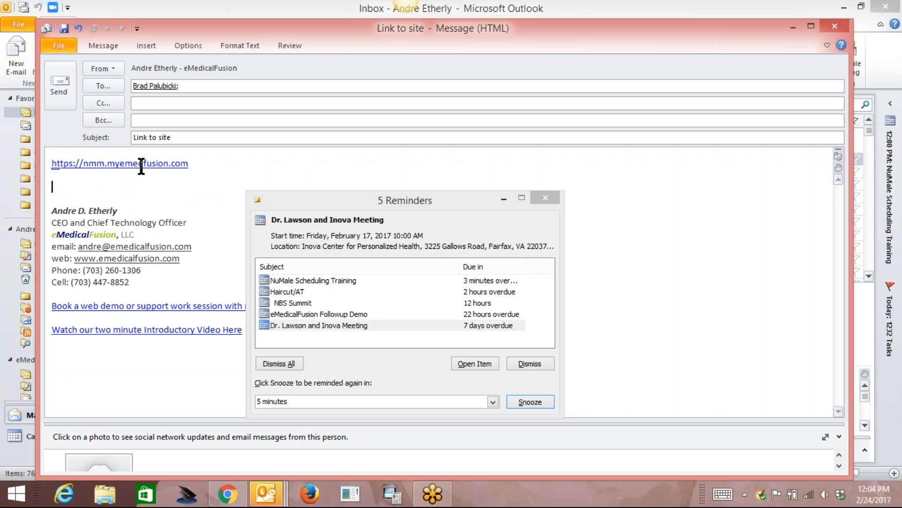
pyautogui.click(60, 84)
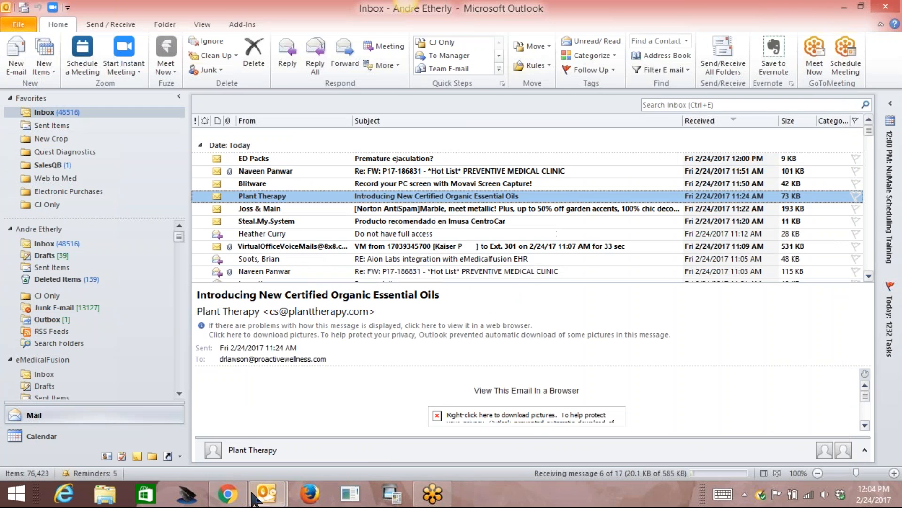
# Back on the portal sign-in page, enter the administrator username and the account password.
pyautogui.click(227, 493)
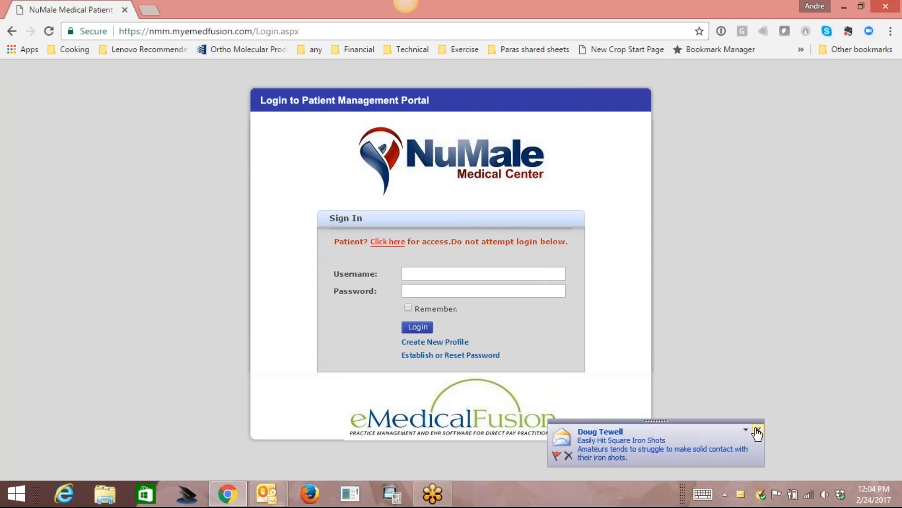
pyautogui.click(502, 274)
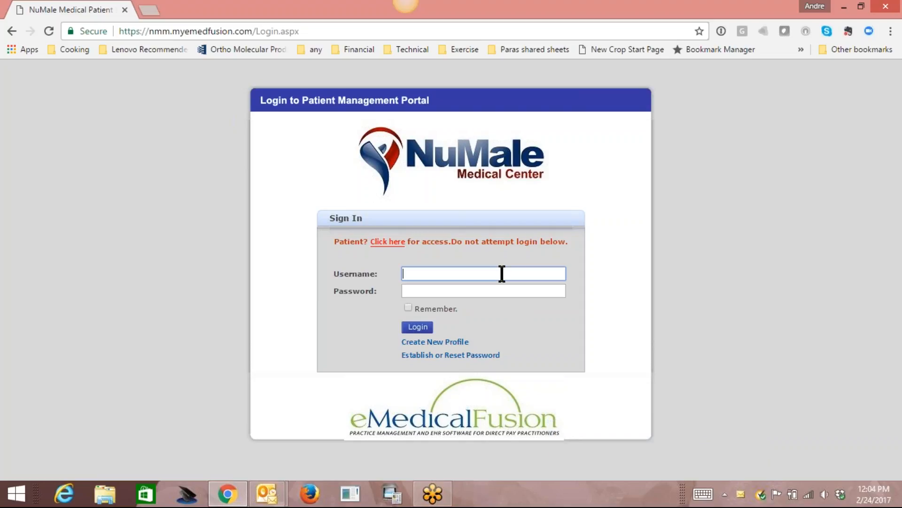
pyautogui.write('pmpadmin1')
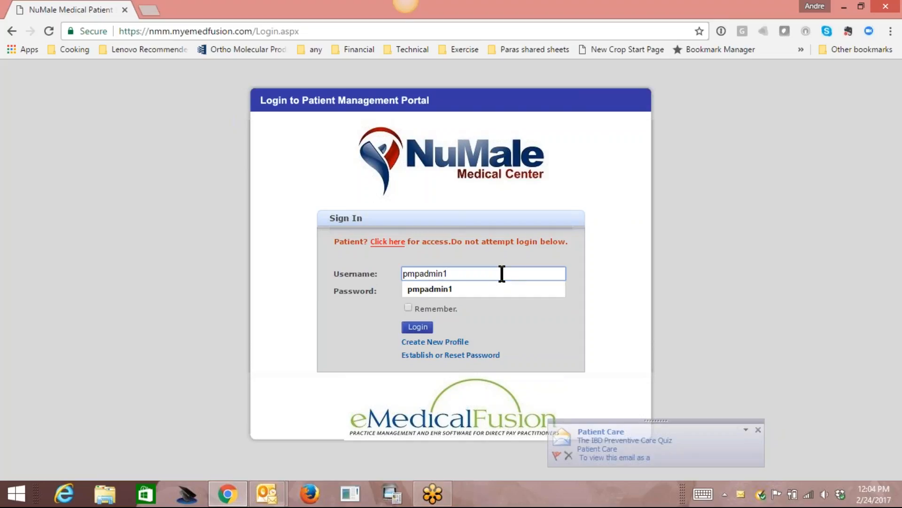
pyautogui.press('Tab')
pyautogui.write('•••••••••')
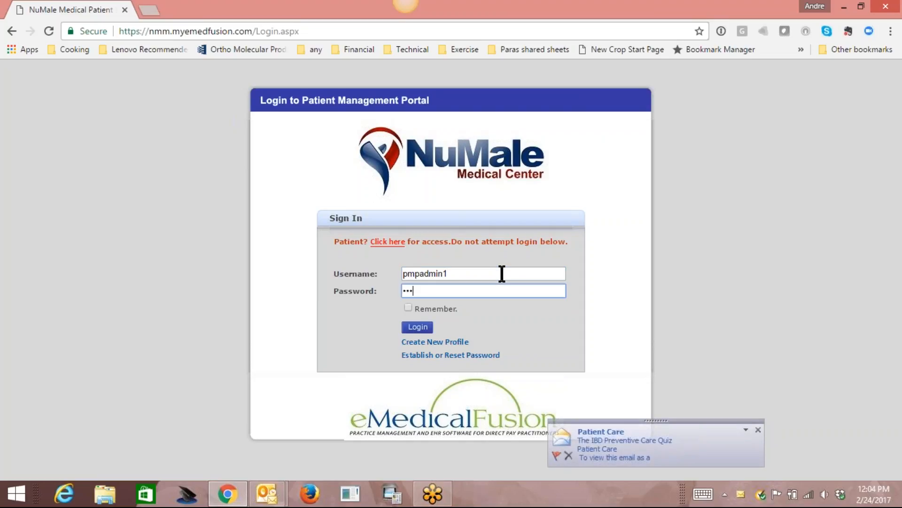
pyautogui.write('•••••••••')
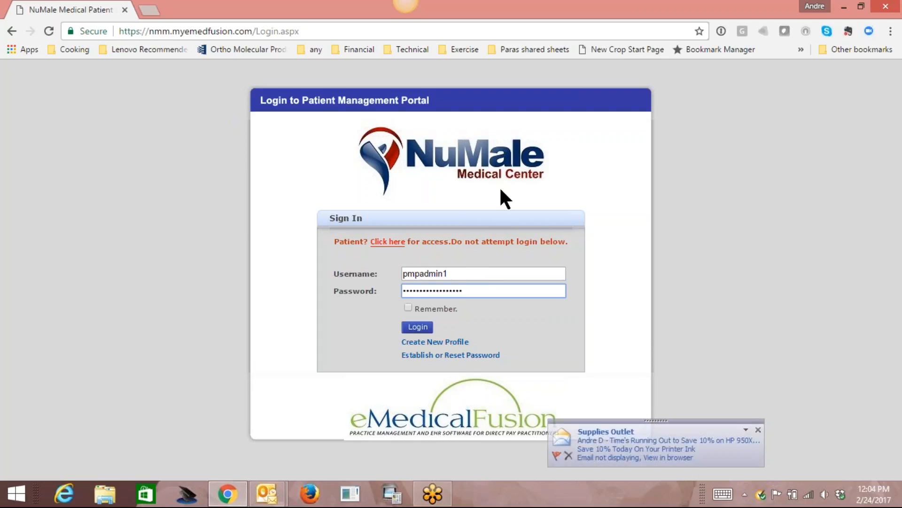
# Log in, go to Admin Options, and launch Scheduling Administration under System Configuration.
pyautogui.click(426, 326)
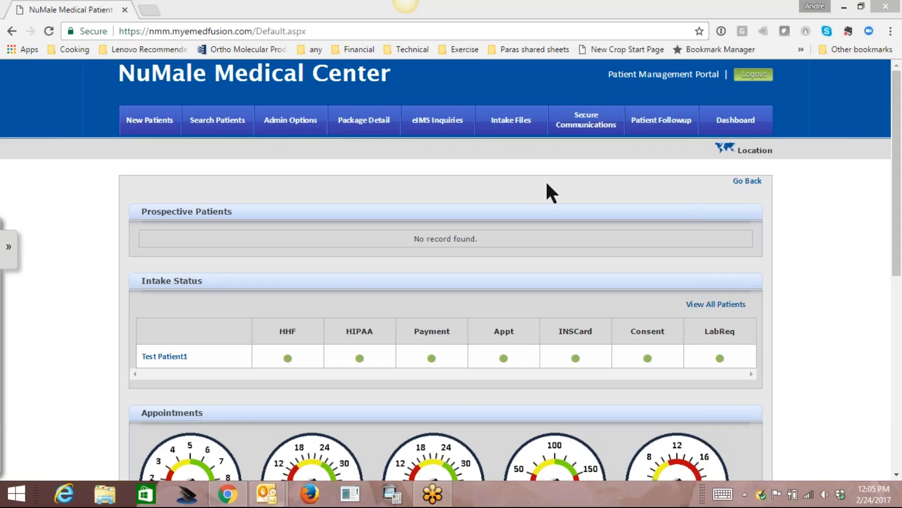
pyautogui.click(301, 121)
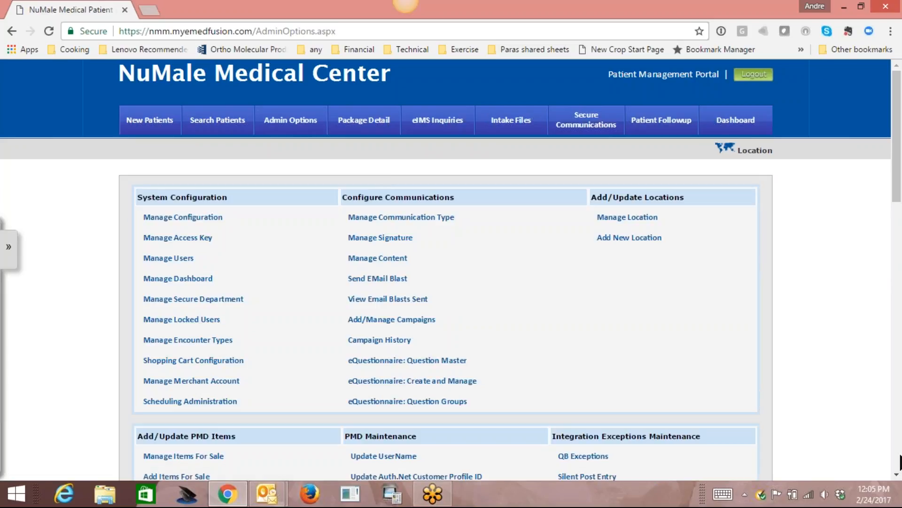
pyautogui.click(897, 474)
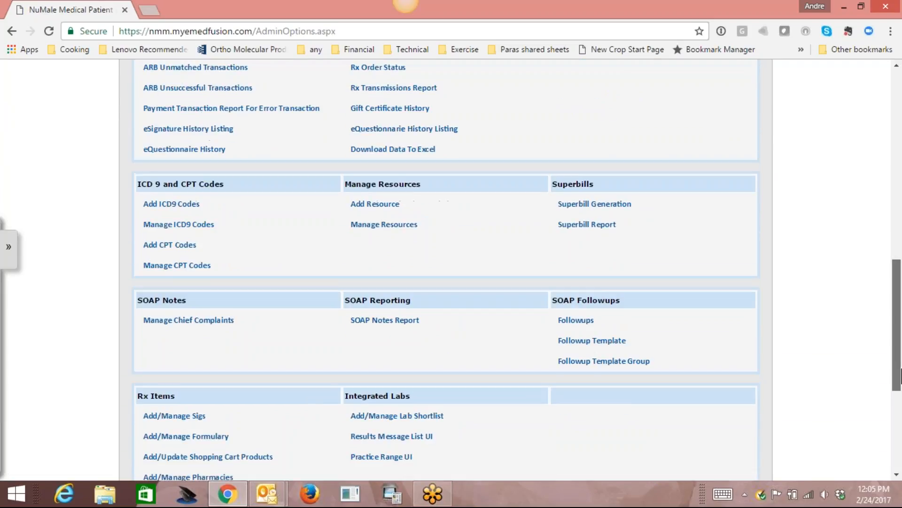
pyautogui.moveTo(901, 371); pyautogui.dragTo(893, 193)
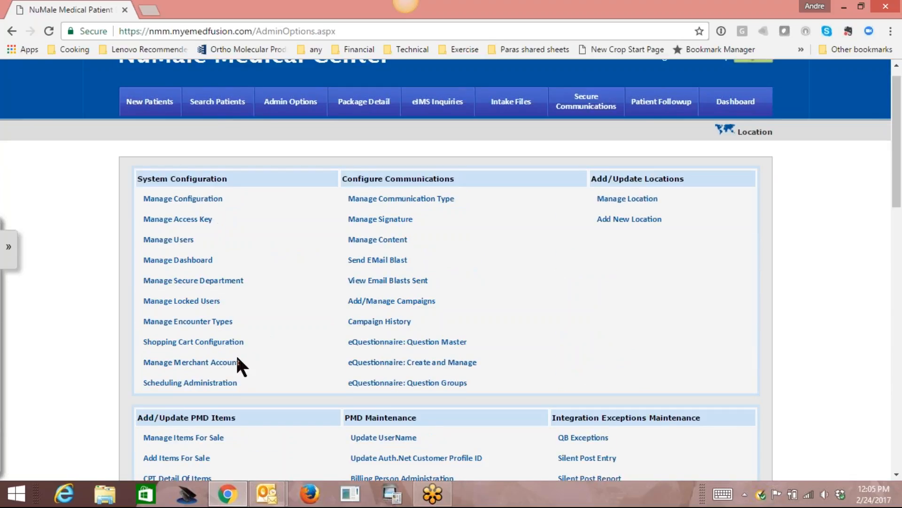
pyautogui.click(193, 383)
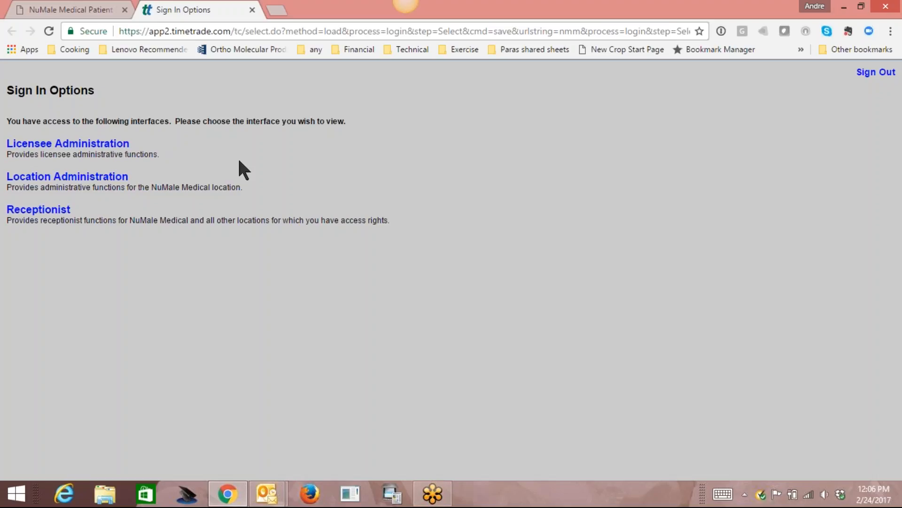
# Choose Location Administration to open NuMale Medical's Location Profile.
pyautogui.click(72, 178)
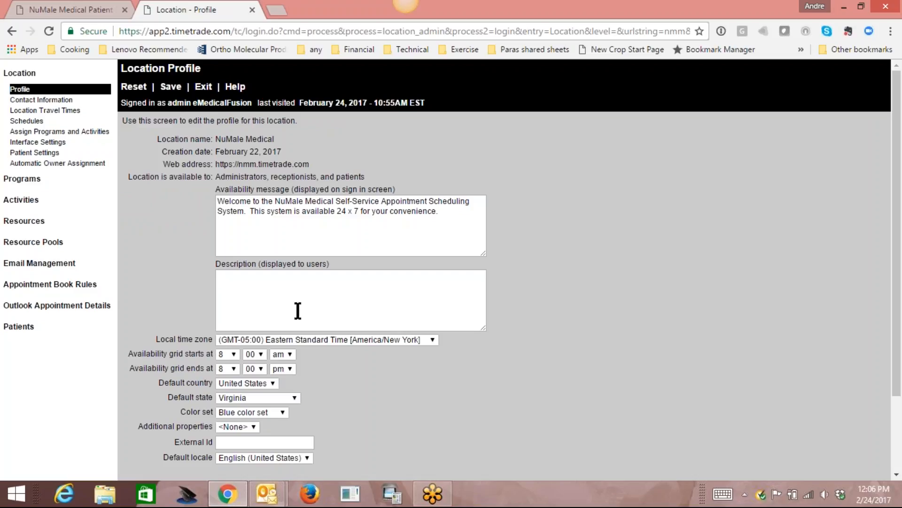
# Change the location's time zone to (GMT-08:00) Pacific Standard Time [America/Los Angeles].
pyautogui.click(430, 341)
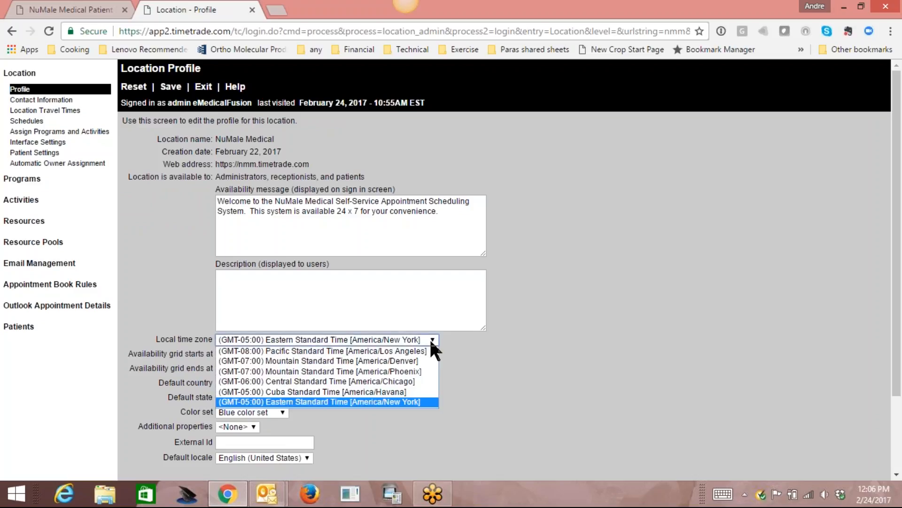
pyautogui.click(409, 351)
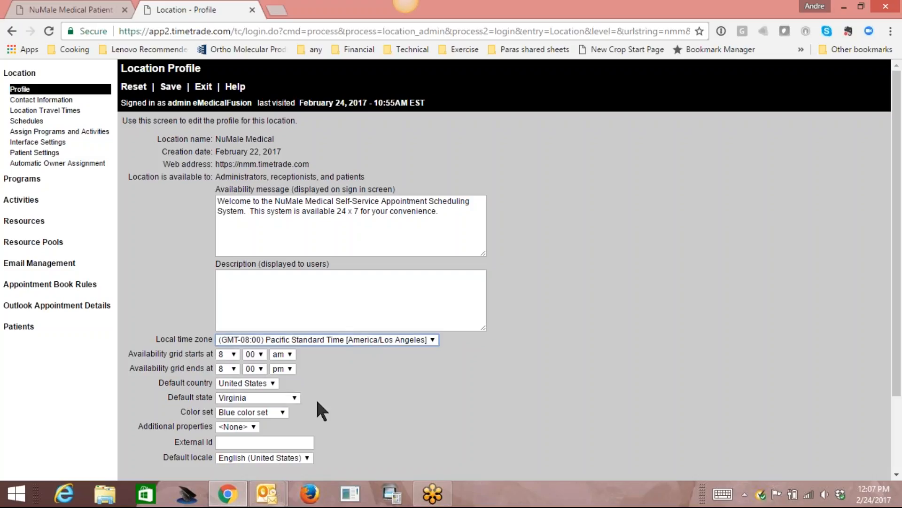
pyautogui.click(235, 353)
pyautogui.click(223, 291)
pyautogui.click(234, 368)
pyautogui.click(223, 295)
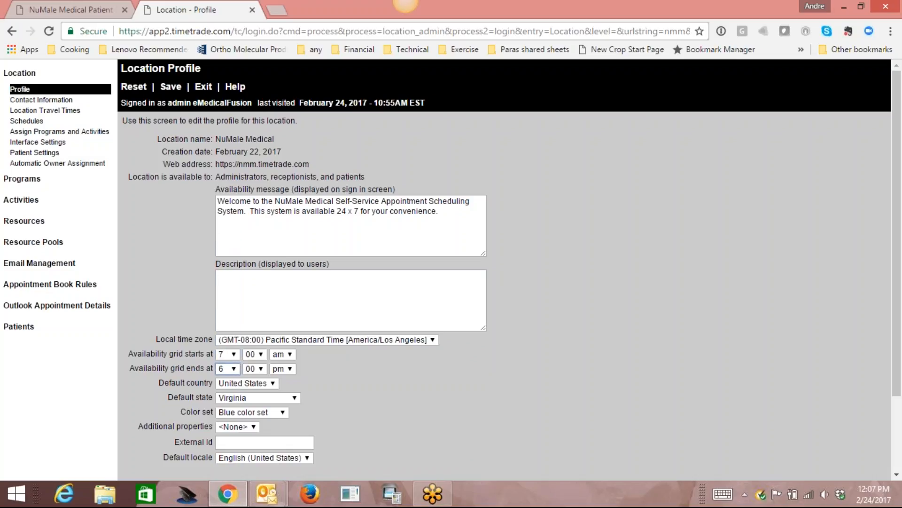
pyautogui.moveTo(899, 345); pyautogui.dragTo(900, 365)
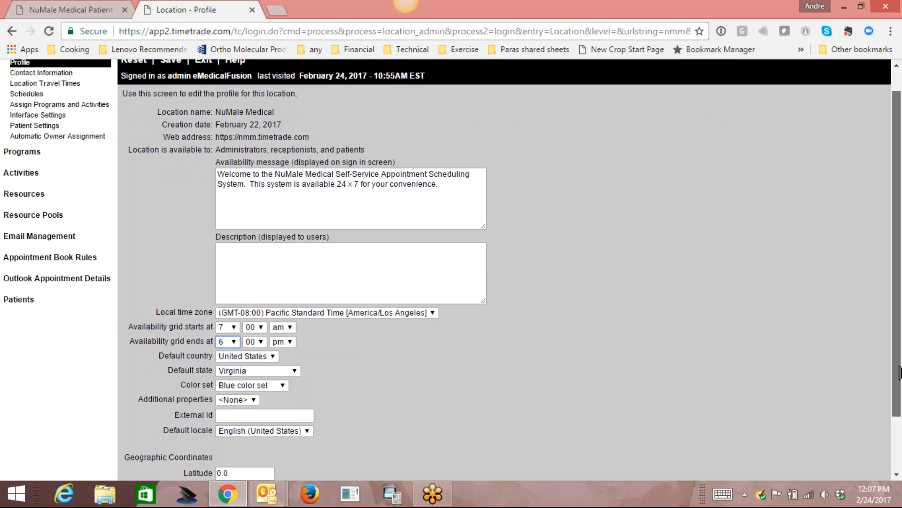
pyautogui.moveTo(899, 372); pyautogui.dragTo(901, 372)
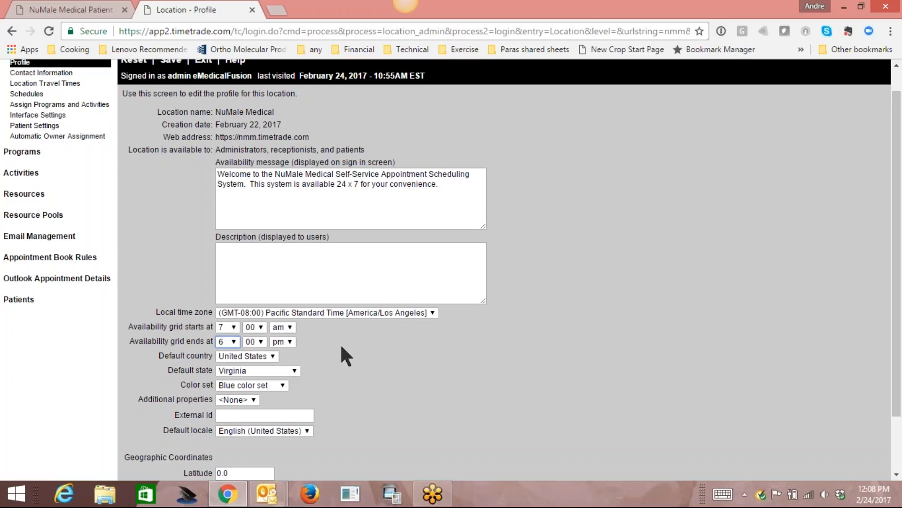
# Pick California as the default state and save the NuMale Medical location profile.
pyautogui.click(295, 369)
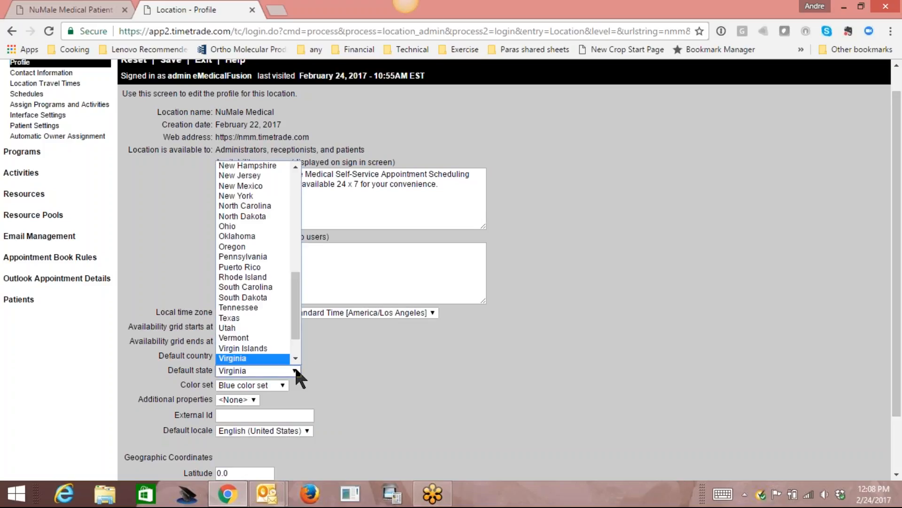
pyautogui.press('c')
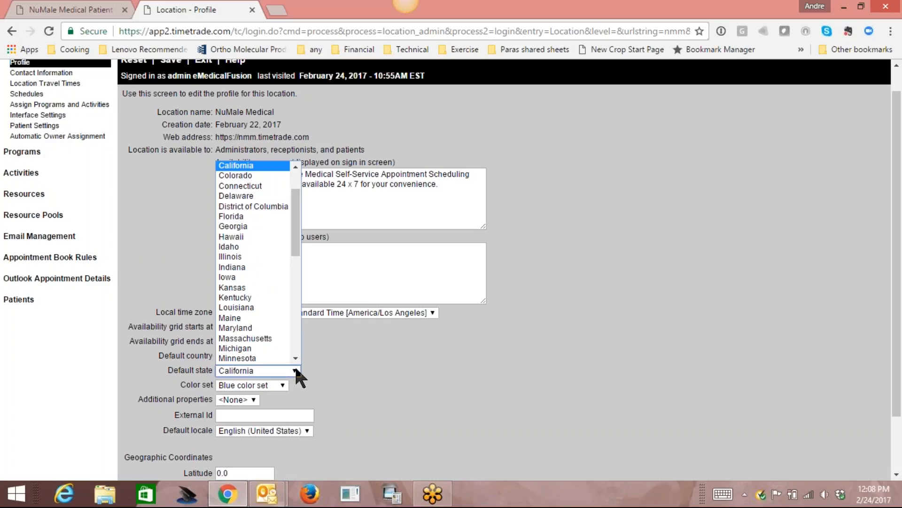
pyautogui.click(267, 165)
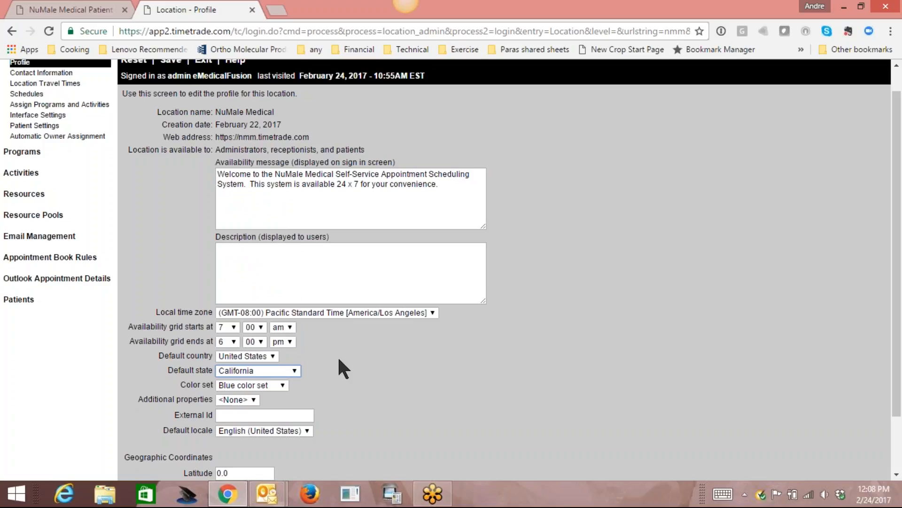
pyautogui.scroll(1, 540, 357)
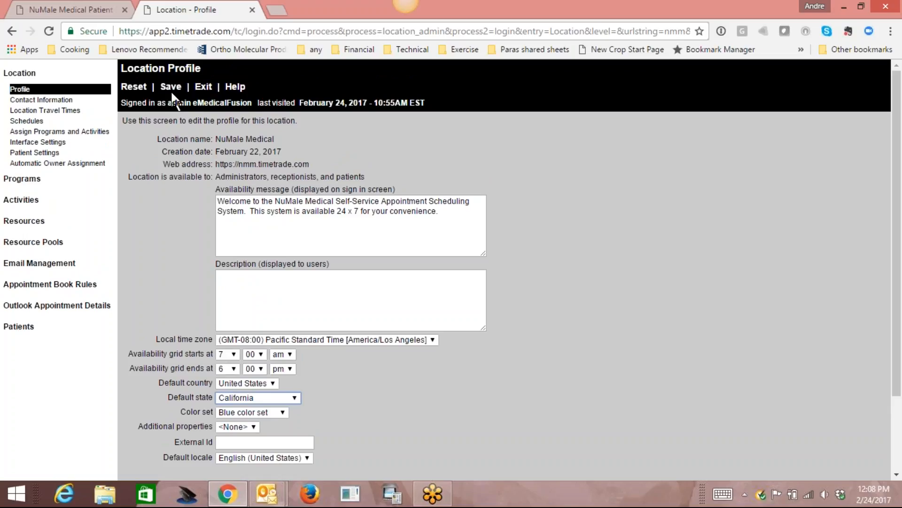
pyautogui.click(171, 88)
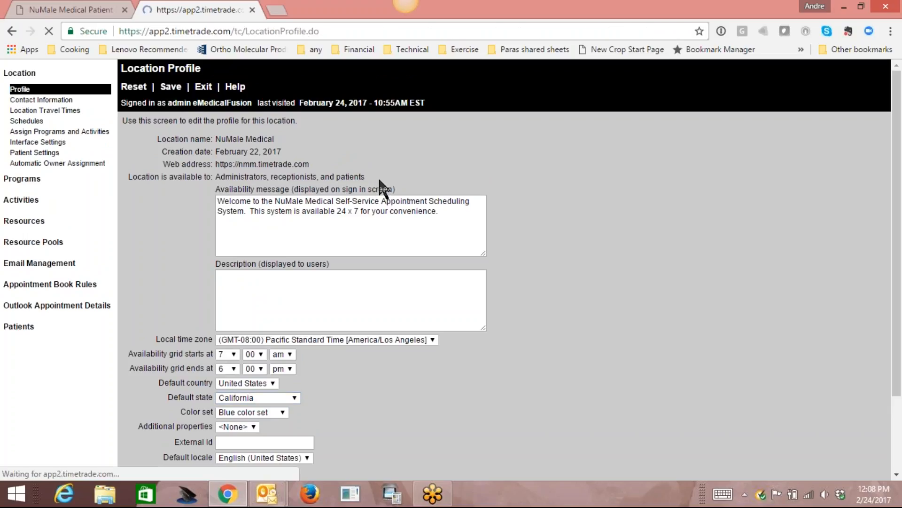
# Open the demo2.myemedfusion.com site in a new browser tab.
pyautogui.click(277, 10)
pyautogui.write('demo')
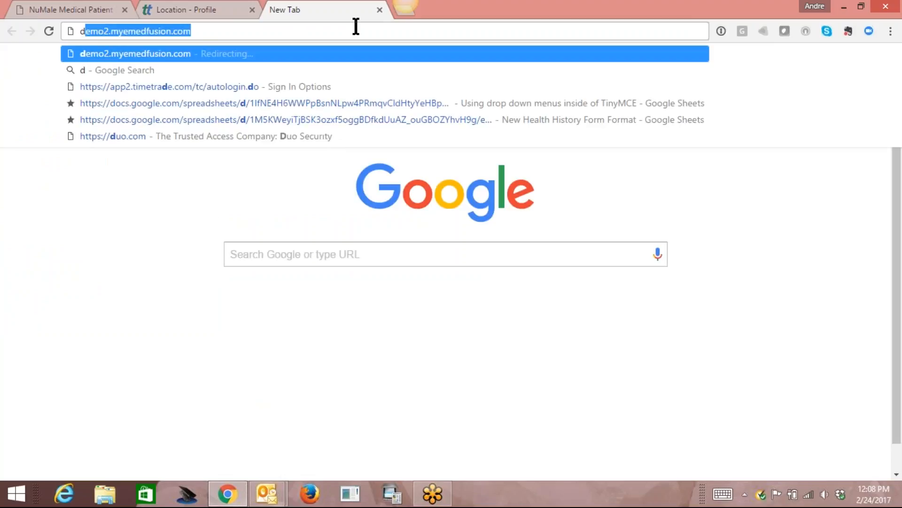
pyautogui.write('2')
pyautogui.press('Return')
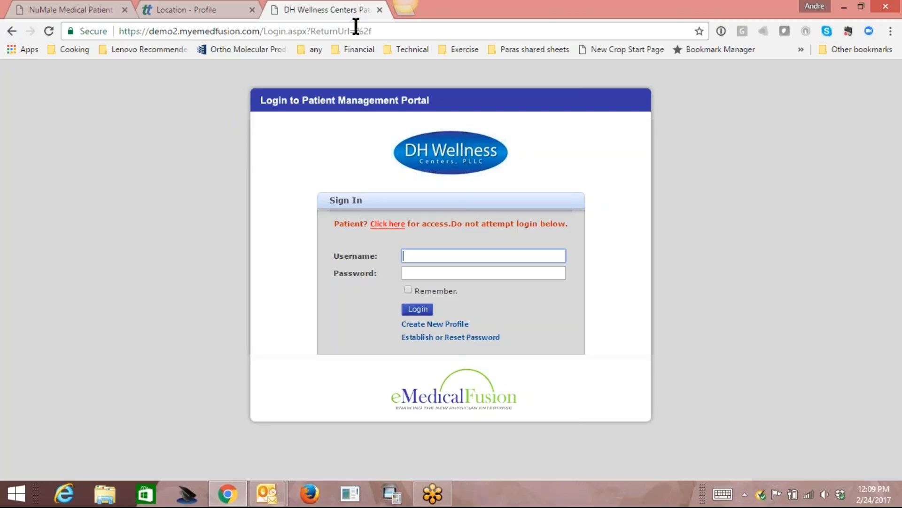
# Sign in with the saved username and the account password.
pyautogui.write('aetherly')
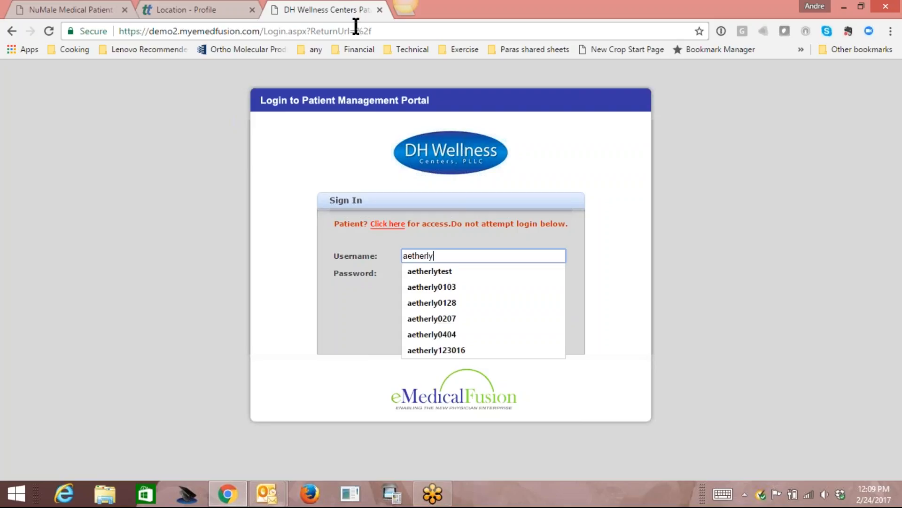
pyautogui.press('Down')
pyautogui.press('Return')
pyautogui.press('Tab')
pyautogui.write('•••••••')
pyautogui.press('BackSpace')
pyautogui.press('BackSpace')
pyautogui.press('BackSpace')
pyautogui.press('BackSpace')
pyautogui.press('BackSpace')
pyautogui.press('BackSpace')
pyautogui.press('BackSpace')
pyautogui.write('•••••••••')
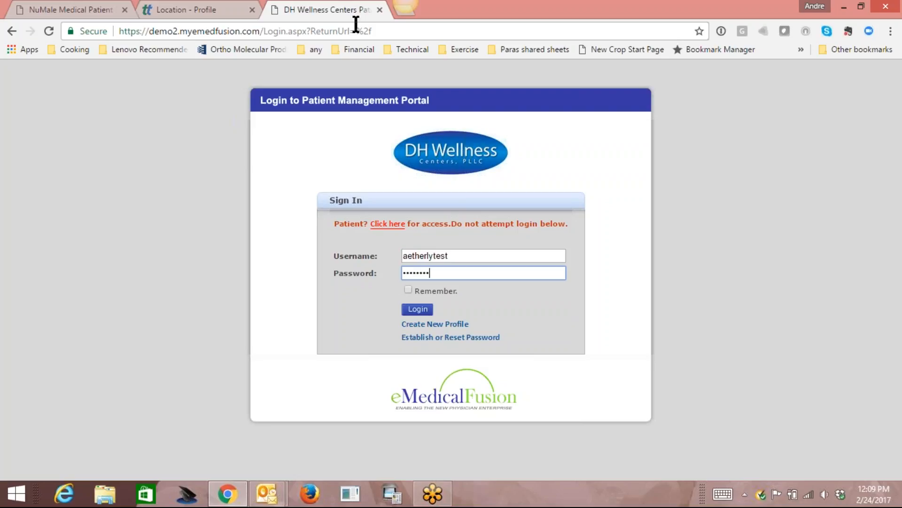
pyautogui.press('Return')
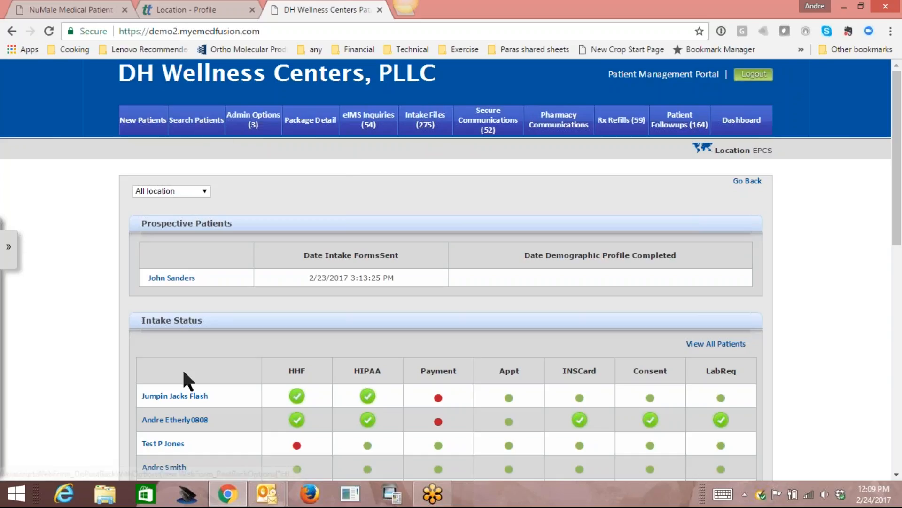
# Open the first patient's Scheduling tab and start booking a regular appointment.
pyautogui.click(180, 393)
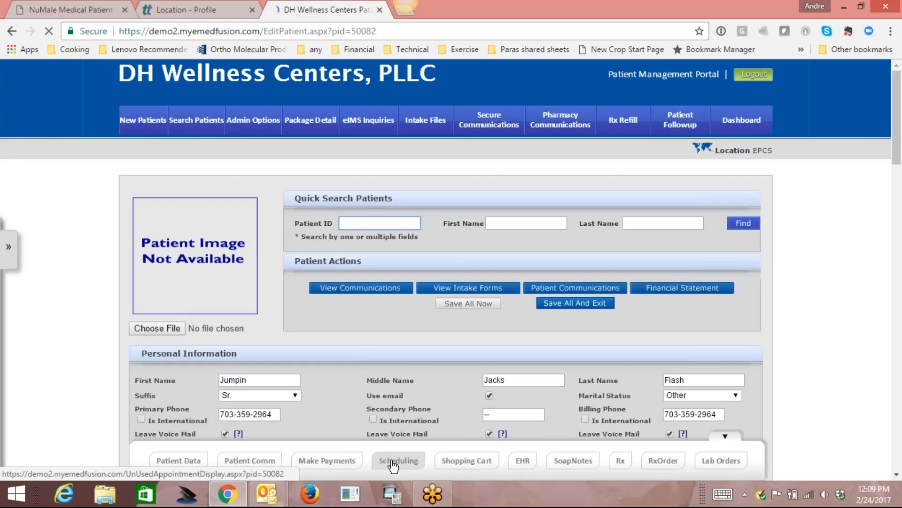
pyautogui.click(397, 460)
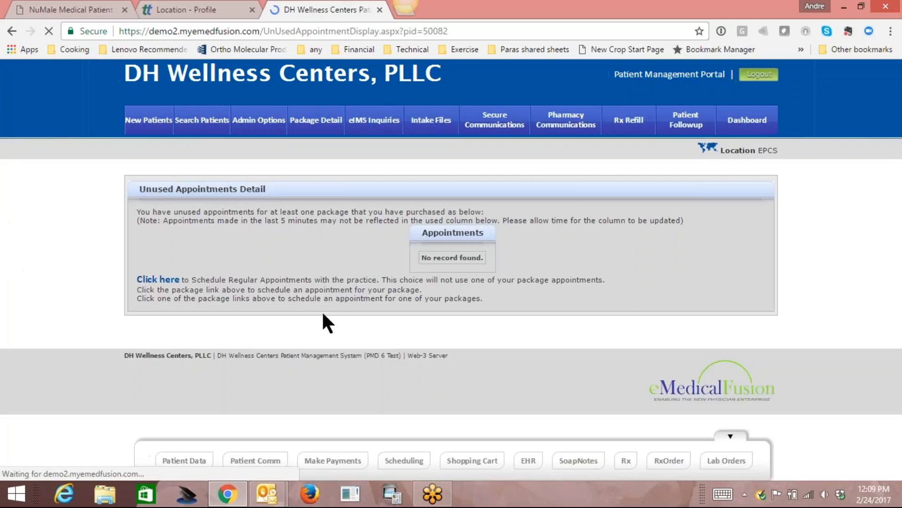
pyautogui.click(163, 280)
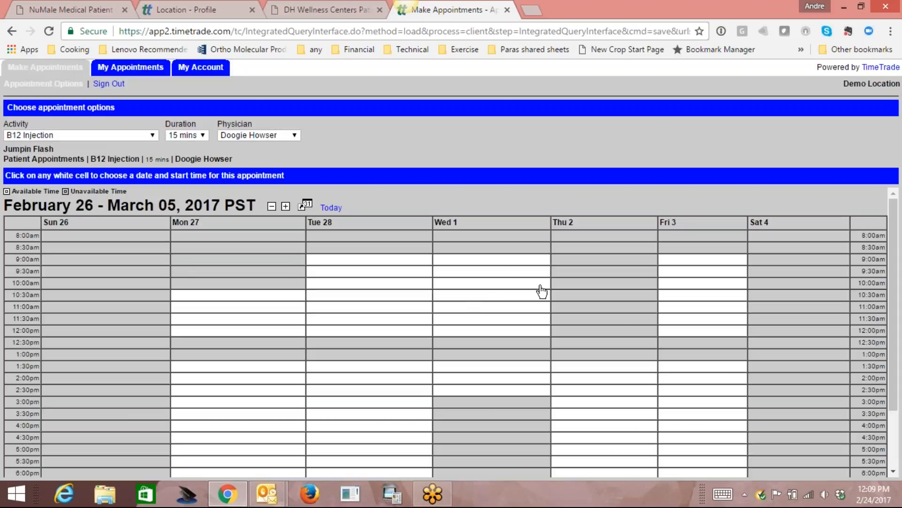
# Book a Followup Office Visit - 60 min at 9:00am Wednesday, March 1, then return to the location profile.
pyautogui.click(148, 135)
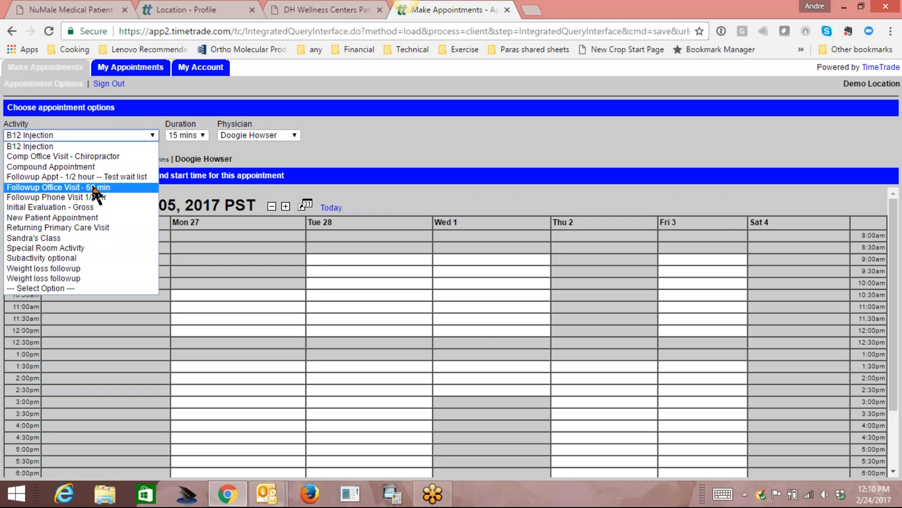
pyautogui.click(71, 188)
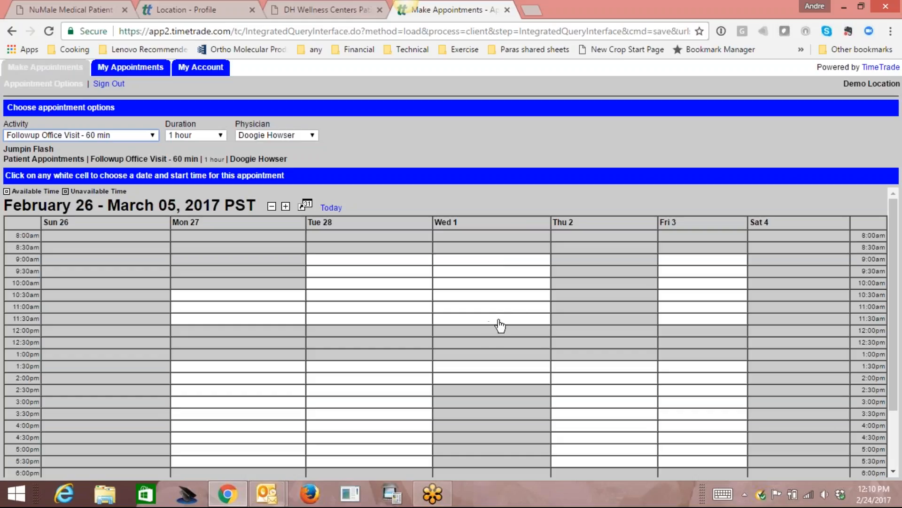
pyautogui.click(522, 261)
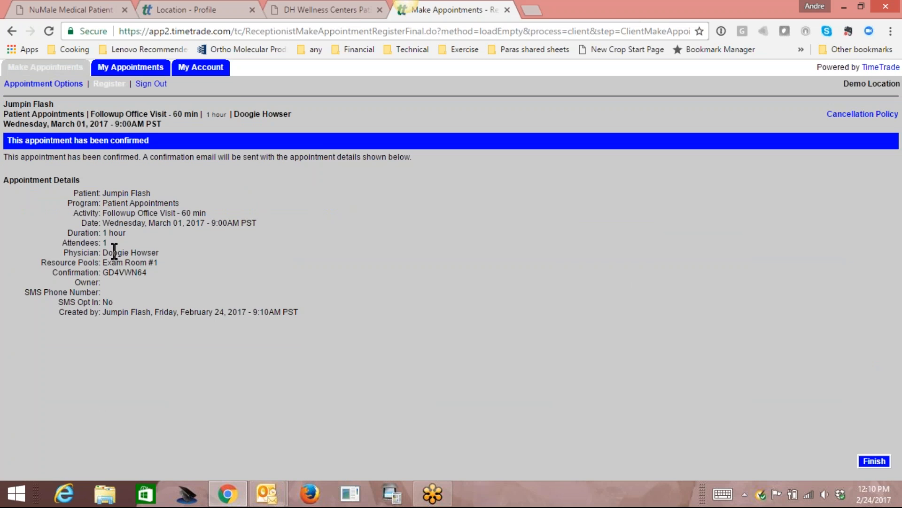
pyautogui.click(860, 461)
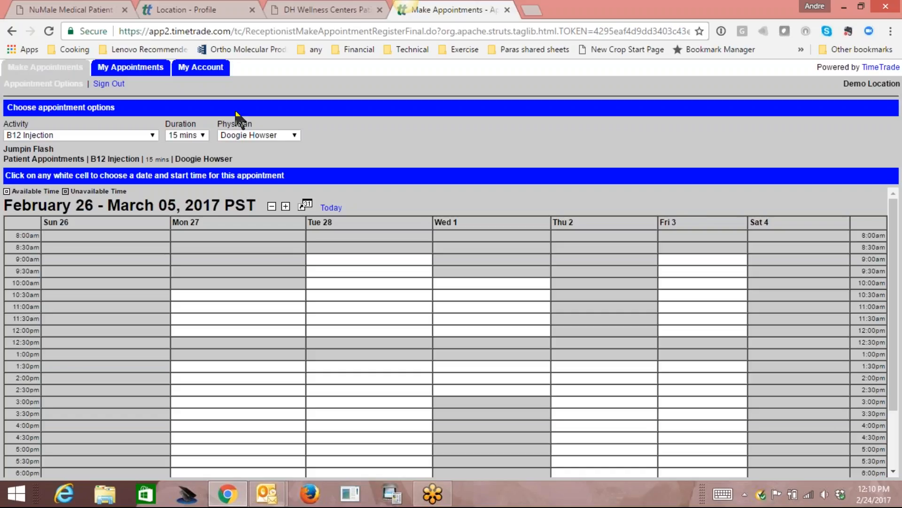
pyautogui.click(204, 10)
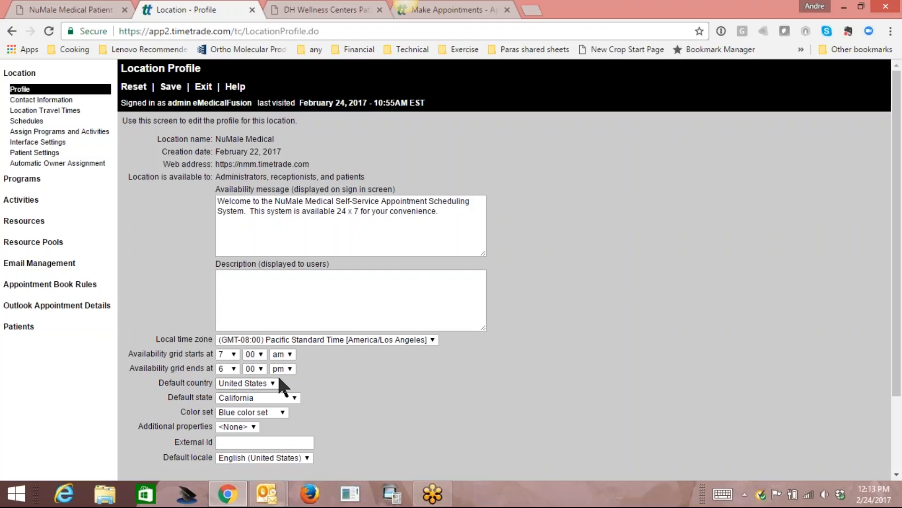
# Sign back into Location Administration and open NuMale Medical's Schedules list.
pyautogui.click(26, 122)
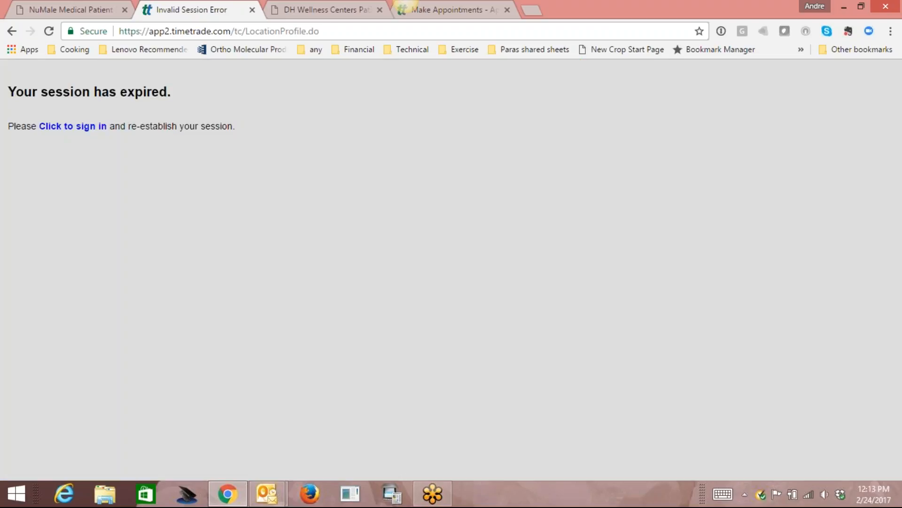
pyautogui.click(100, 10)
pyautogui.click(196, 380)
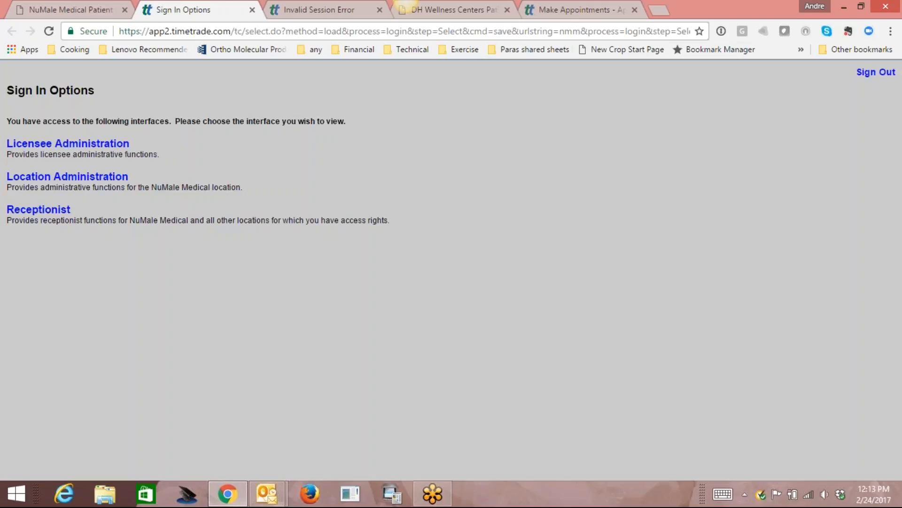
pyautogui.click(71, 179)
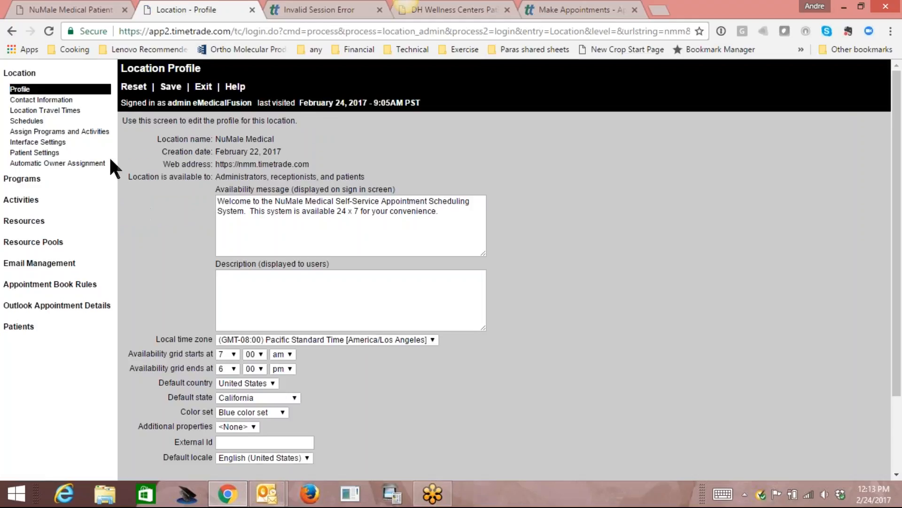
pyautogui.click(26, 121)
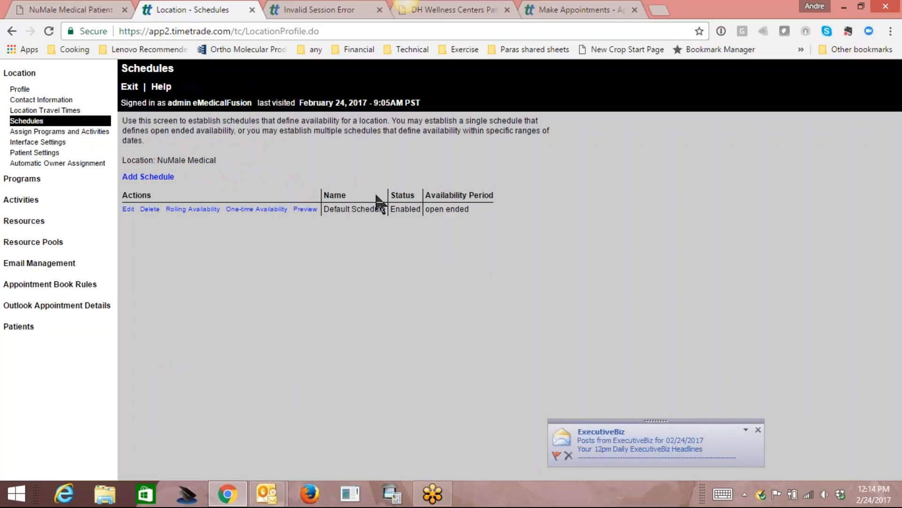
# Mark Monday–Friday from 7:00AM as available in the Default Schedule's weekly grid.
pyautogui.click(201, 210)
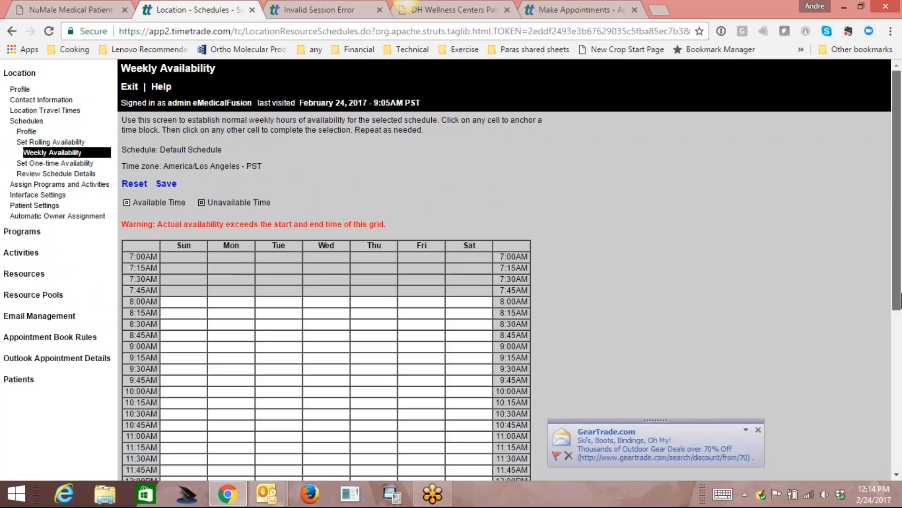
pyautogui.scroll(-2, 216, 287)
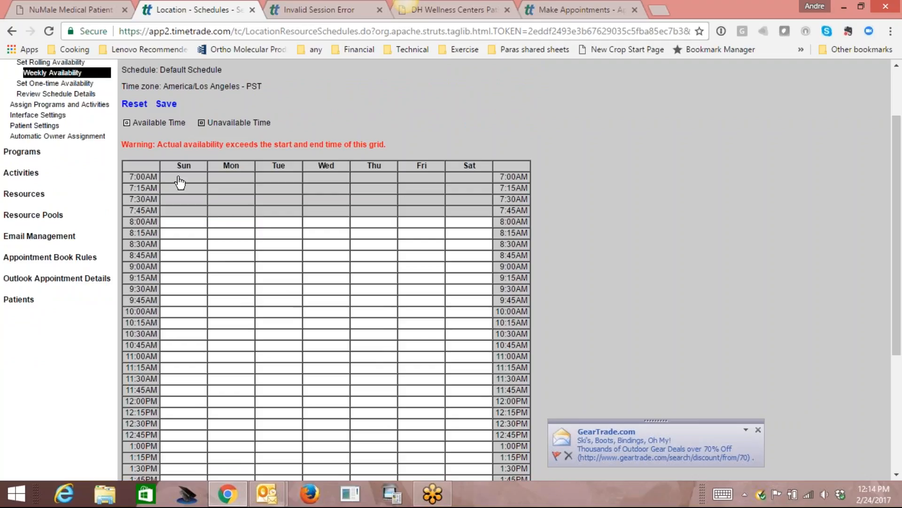
pyautogui.click(177, 178)
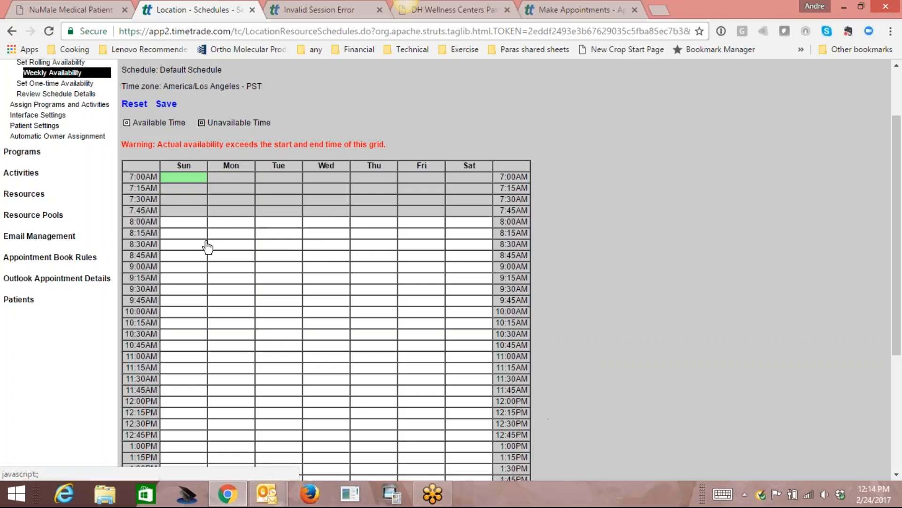
pyautogui.click(191, 178)
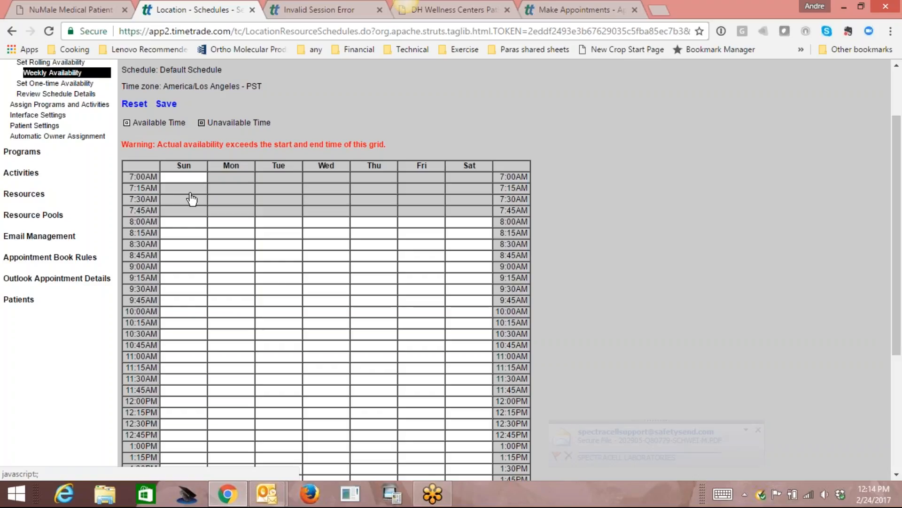
pyautogui.click(231, 177)
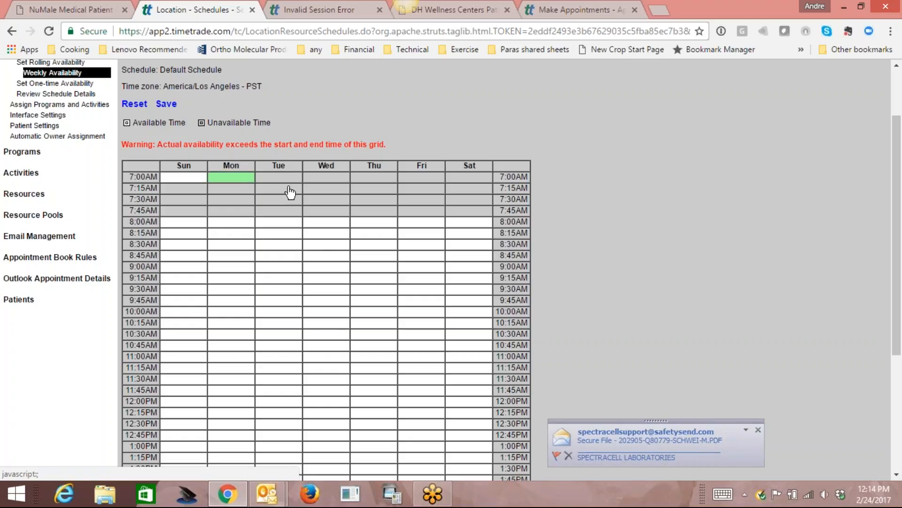
pyautogui.click(429, 214)
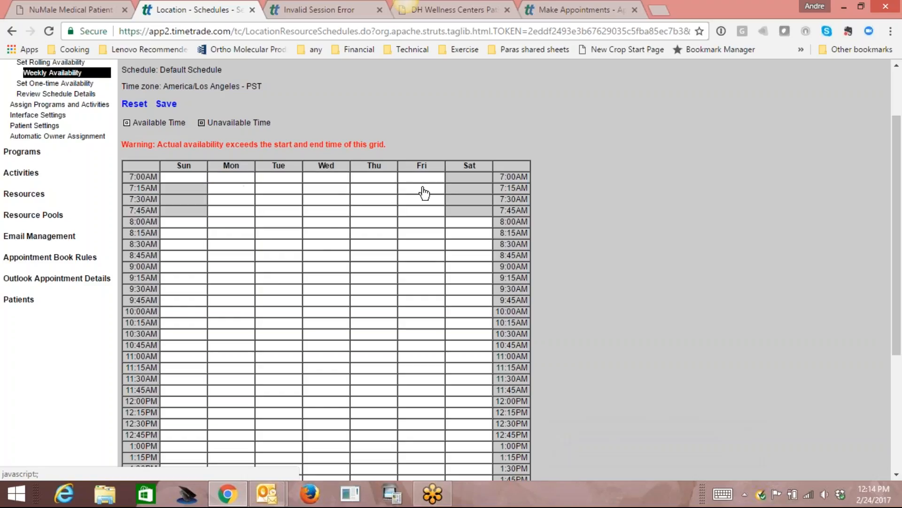
# Make the whole Sunday column unavailable.
pyautogui.click(188, 177)
pyautogui.click(188, 179)
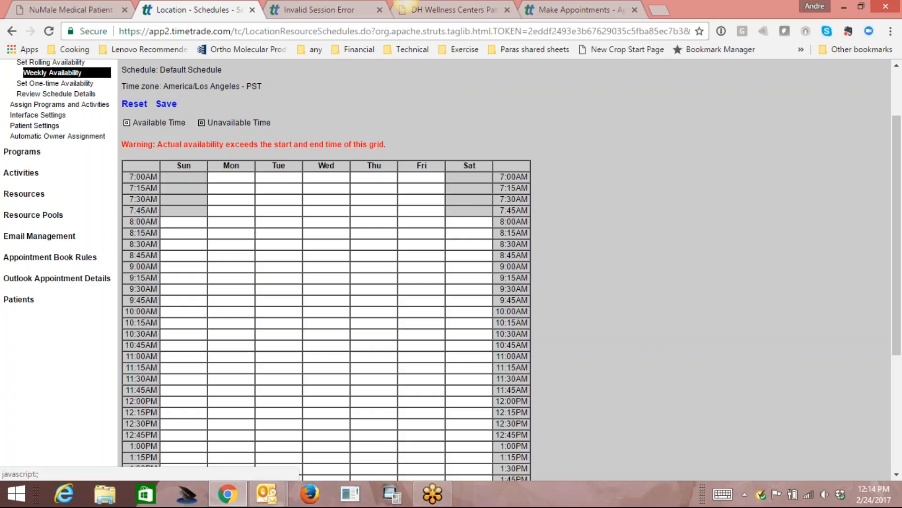
pyautogui.click(188, 224)
pyautogui.moveTo(894, 312); pyautogui.dragTo(895, 425)
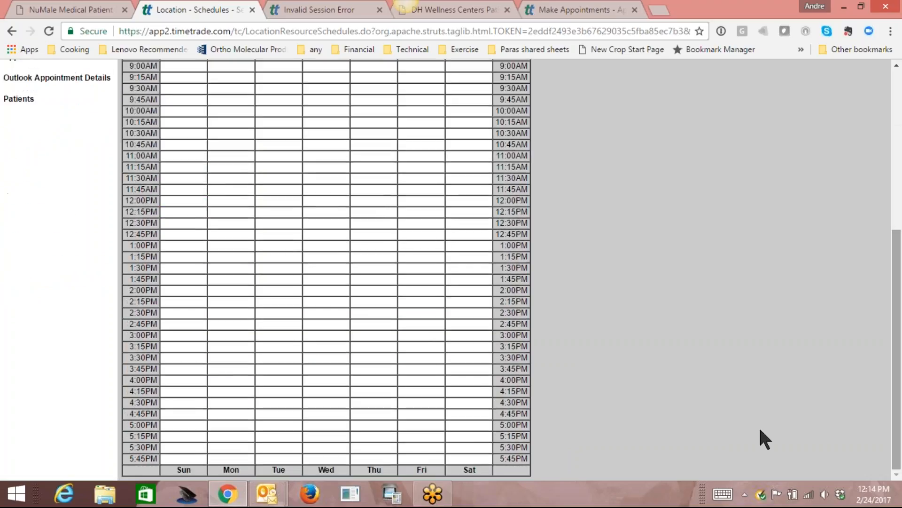
pyautogui.click(176, 469)
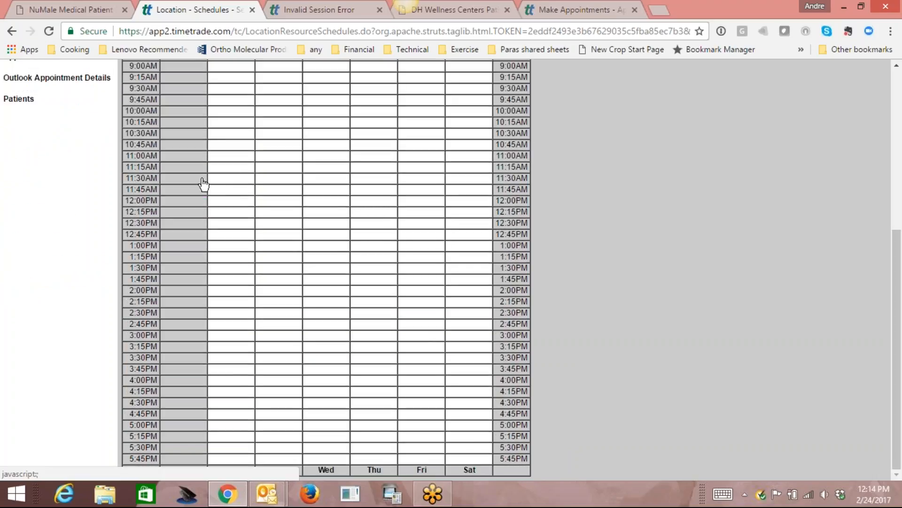
pyautogui.moveTo(894, 388); pyautogui.dragTo(691, 253)
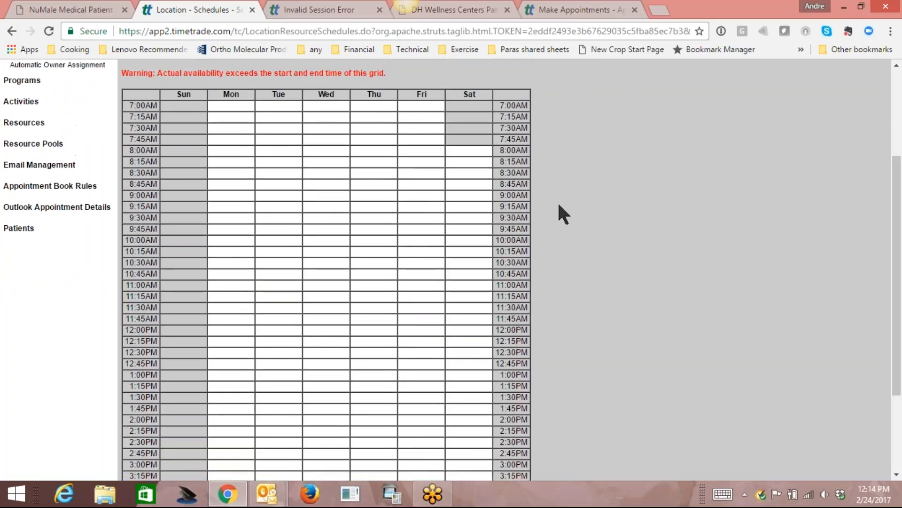
# Make the whole Saturday column unavailable and save the weekly availability.
pyautogui.click(469, 153)
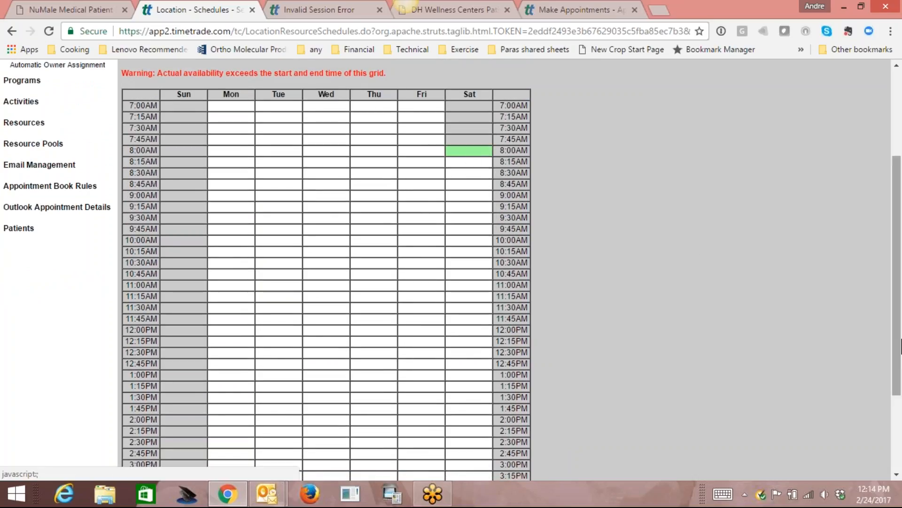
pyautogui.moveTo(895, 275); pyautogui.dragTo(763, 460)
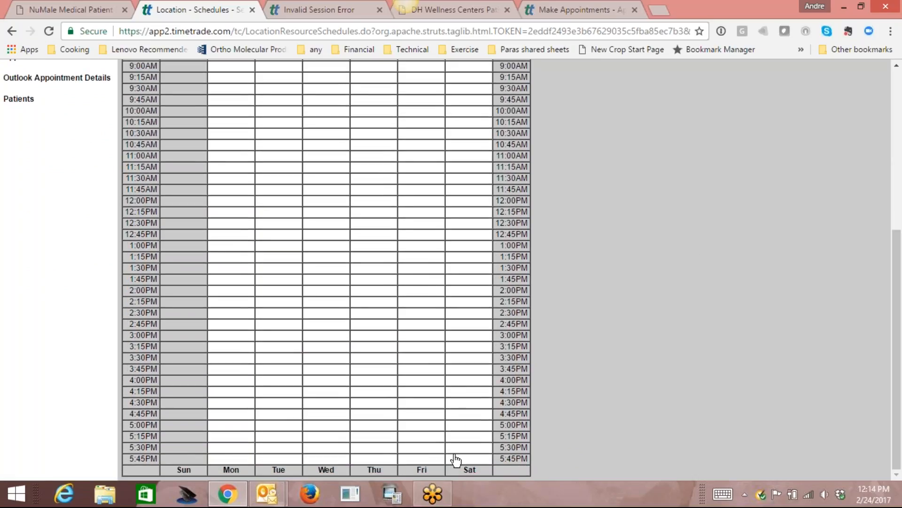
pyautogui.click(465, 467)
pyautogui.moveTo(895, 408); pyautogui.dragTo(895, 317)
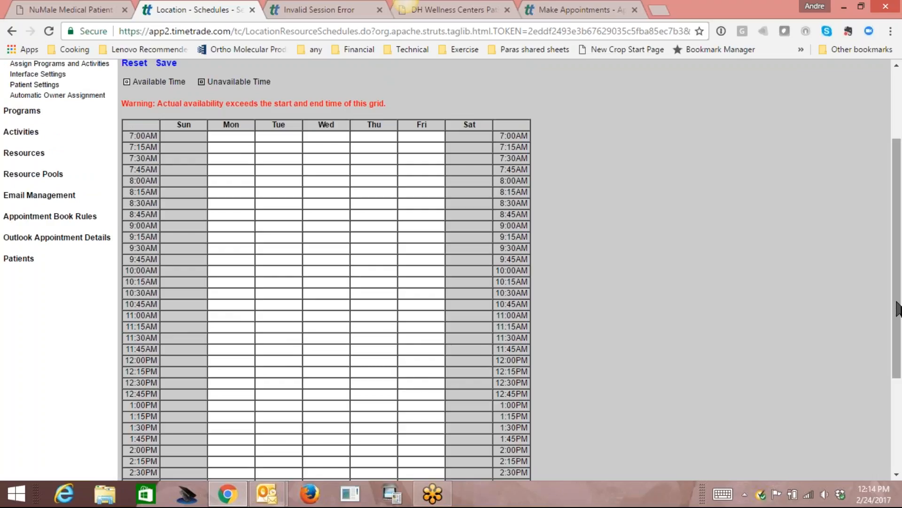
pyautogui.moveTo(896, 300); pyautogui.dragTo(895, 305)
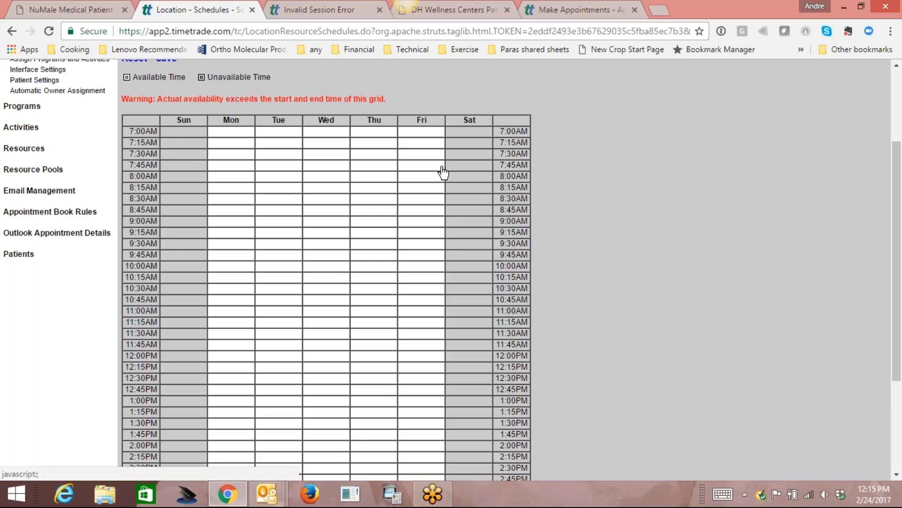
pyautogui.moveTo(901, 308); pyautogui.dragTo(900, 193)
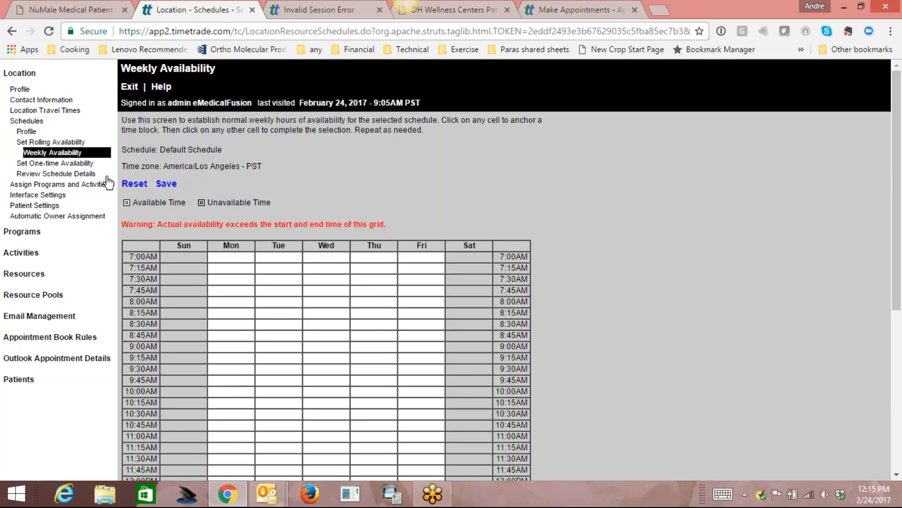
pyautogui.click(166, 184)
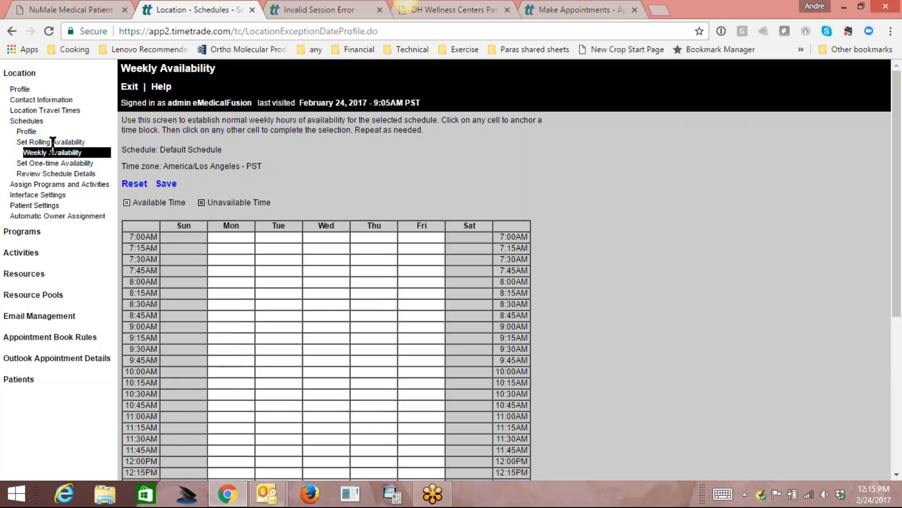
# Save July 4, 2017 as a one-time day with no availability.
pyautogui.click(41, 163)
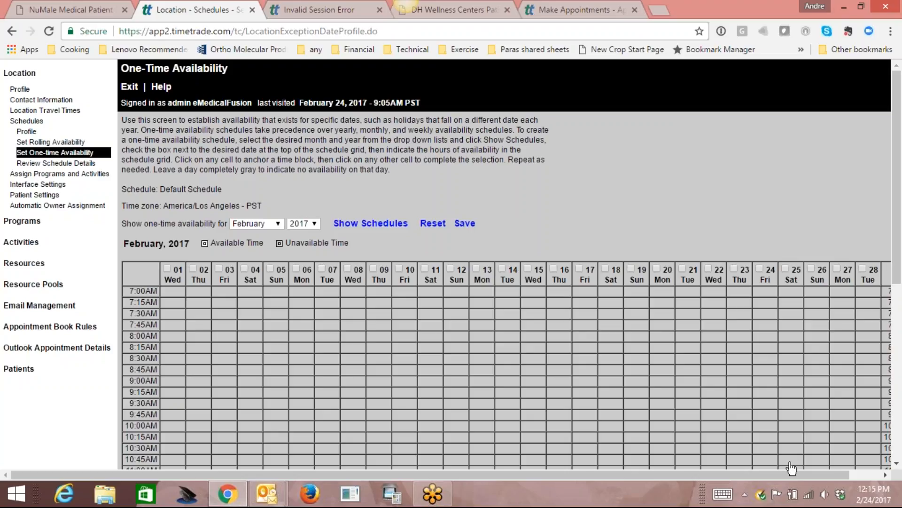
pyautogui.moveTo(784, 473); pyautogui.dragTo(838, 473)
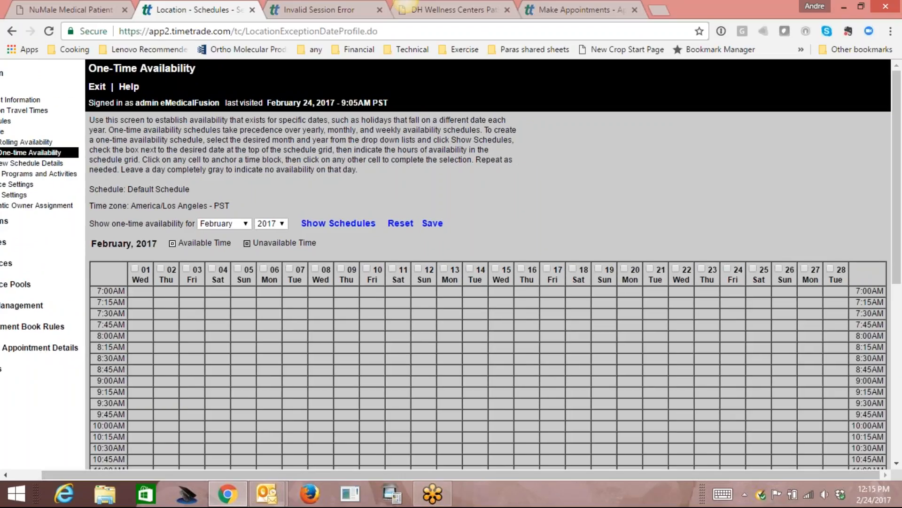
pyautogui.click(245, 223)
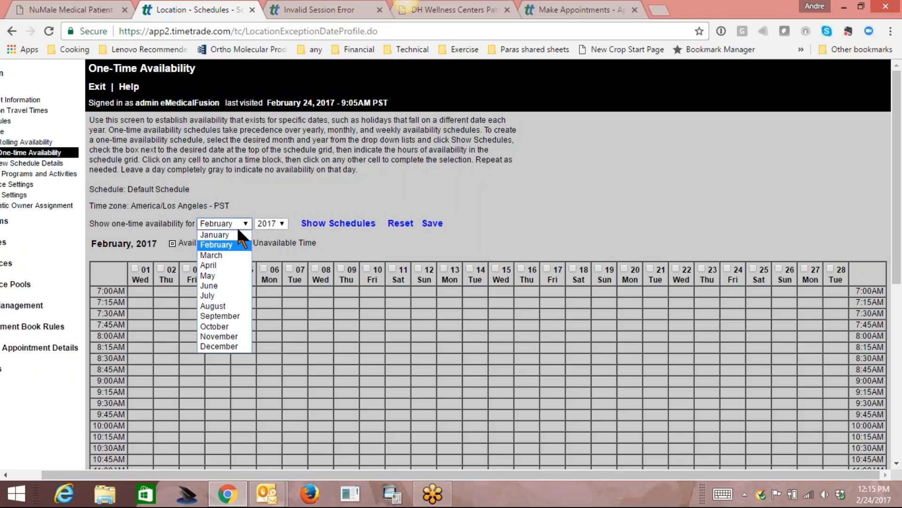
pyautogui.click(225, 295)
pyautogui.click(333, 227)
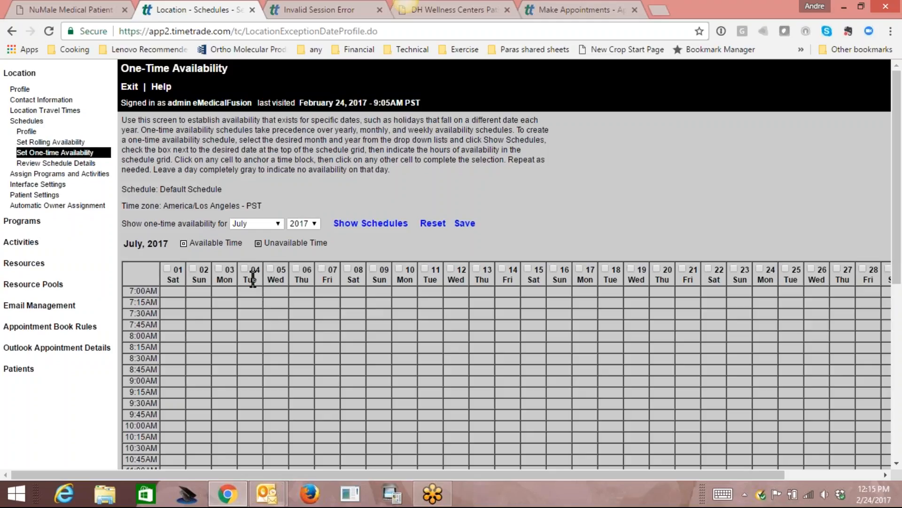
pyautogui.click(245, 269)
pyautogui.click(465, 223)
# Save May 29, 2017 as a one-time day with no availability.
pyautogui.click(276, 222)
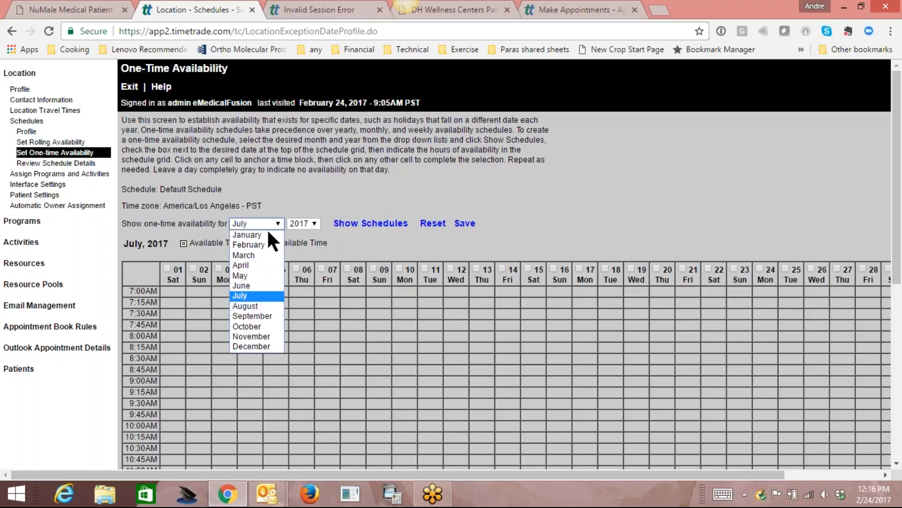
pyautogui.click(258, 276)
pyautogui.click(370, 224)
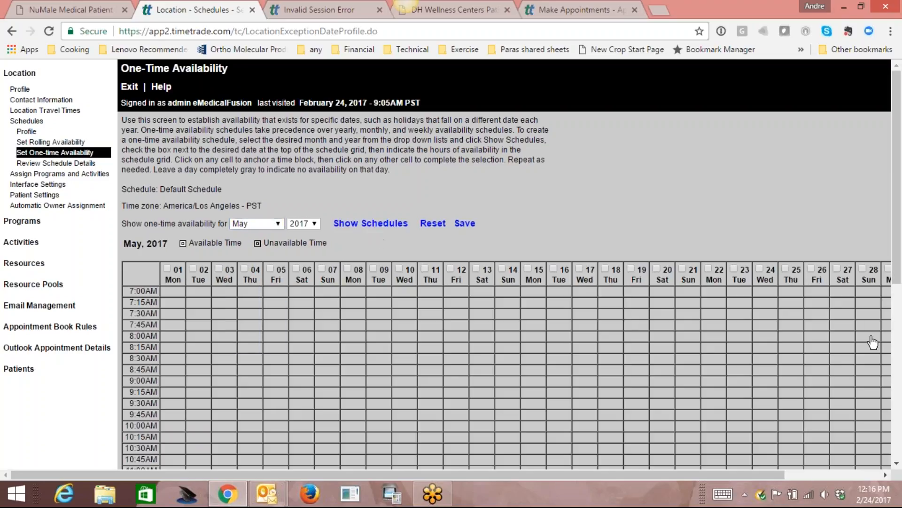
pyautogui.moveTo(769, 473); pyautogui.dragTo(878, 474)
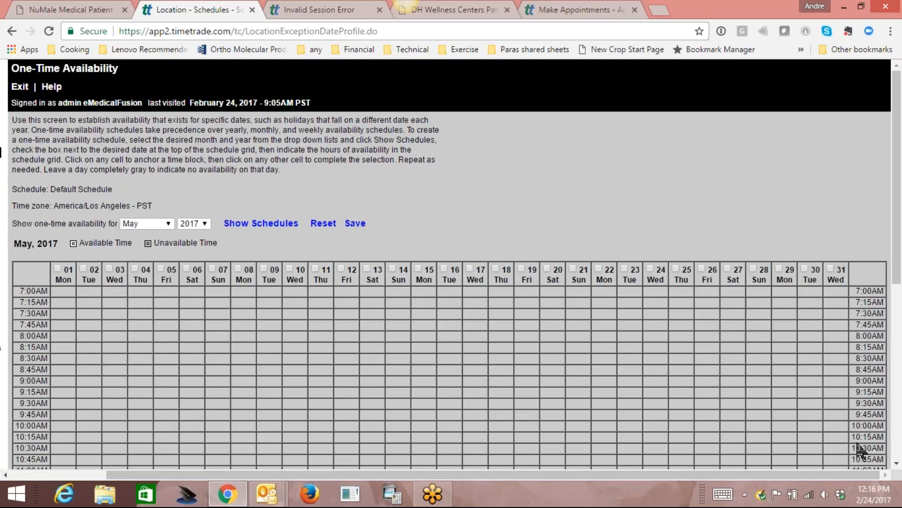
pyautogui.click(779, 269)
pyautogui.click(356, 224)
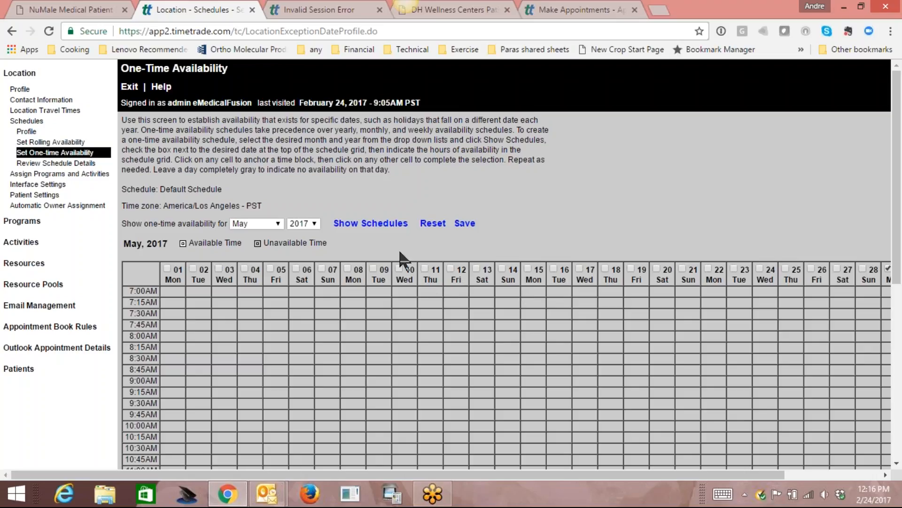
# Toggle May 11 on and off again, then switch the month to December.
pyautogui.click(425, 269)
pyautogui.click(425, 268)
pyautogui.click(276, 222)
pyautogui.click(252, 346)
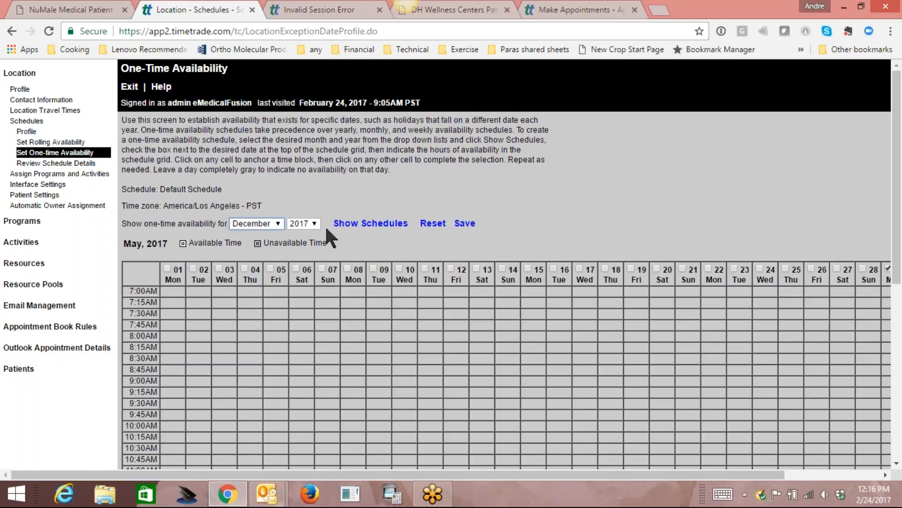
# Show the December 2017 grid and mark December 25 and 22 as one-time days.
pyautogui.click(361, 224)
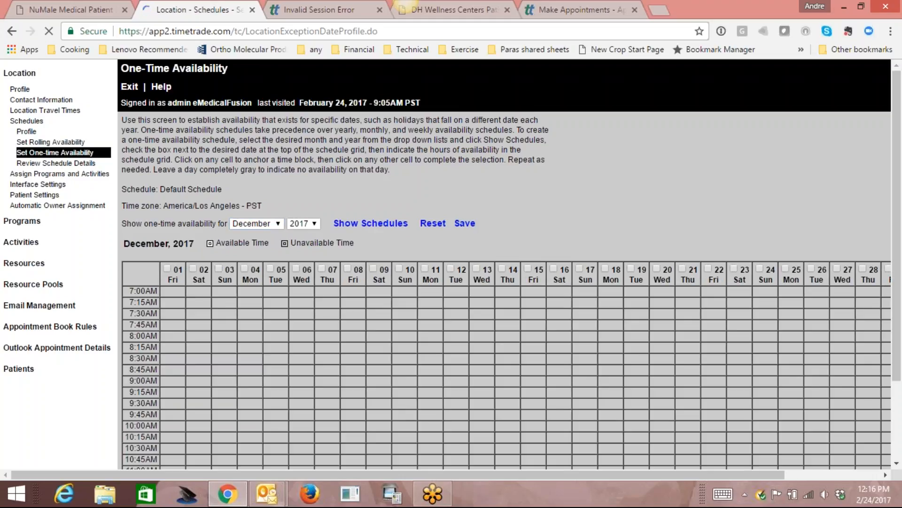
pyautogui.moveTo(778, 475); pyautogui.dragTo(873, 475)
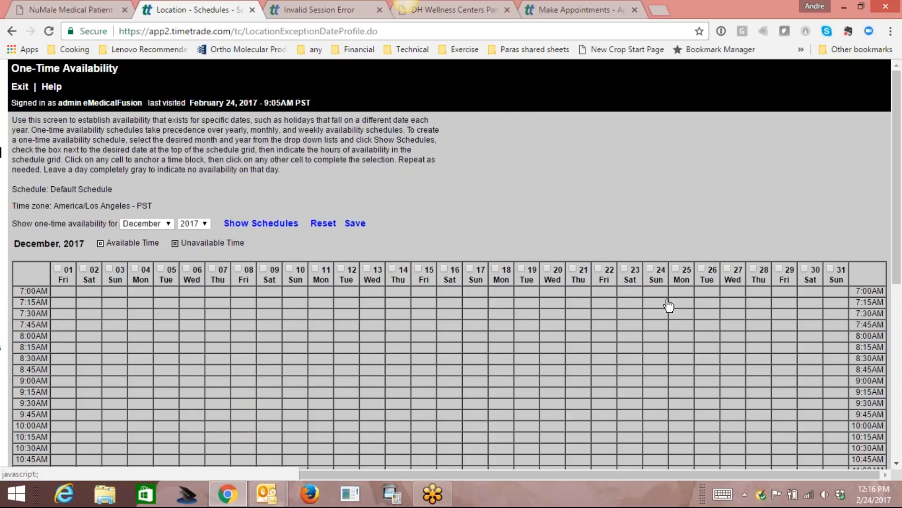
pyautogui.click(675, 269)
pyautogui.click(598, 268)
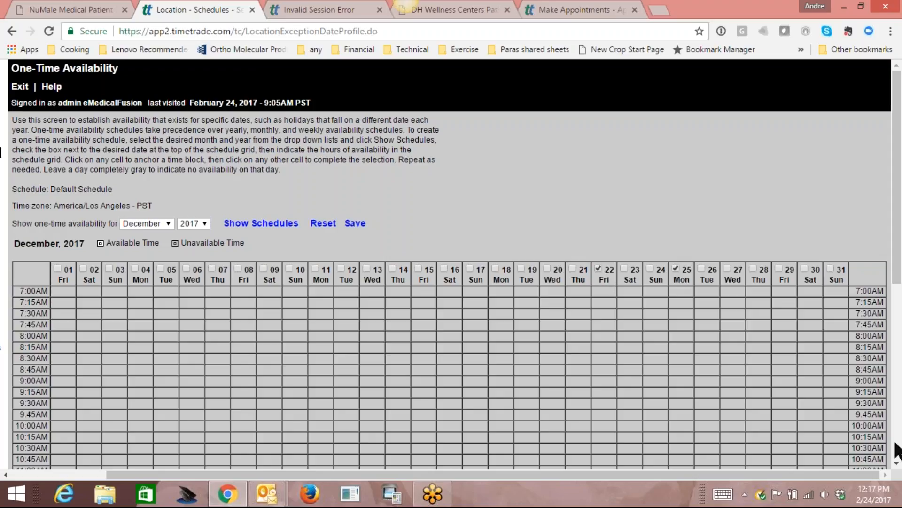
# Open Friday 22 December from 7:00AM through the 1:45PM slot and save.
pyautogui.scroll(-2, 897, 465)
pyautogui.click(897, 465)
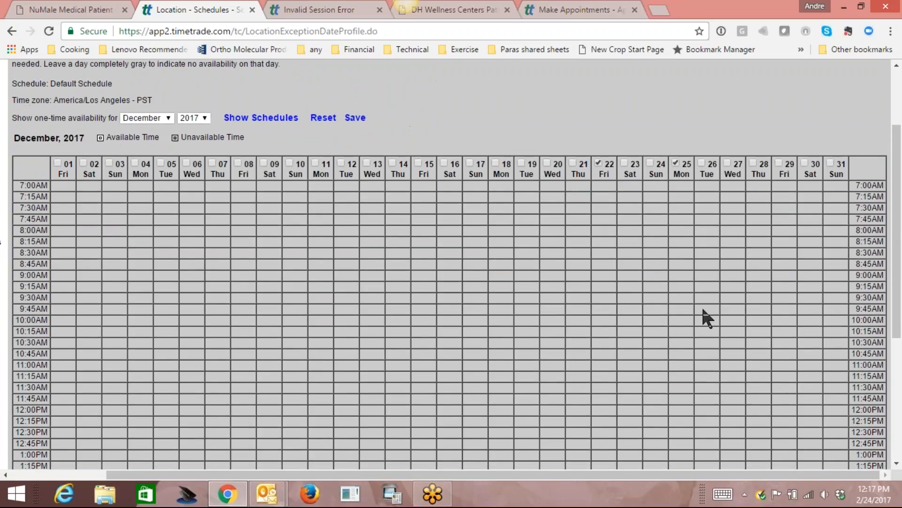
pyautogui.click(608, 187)
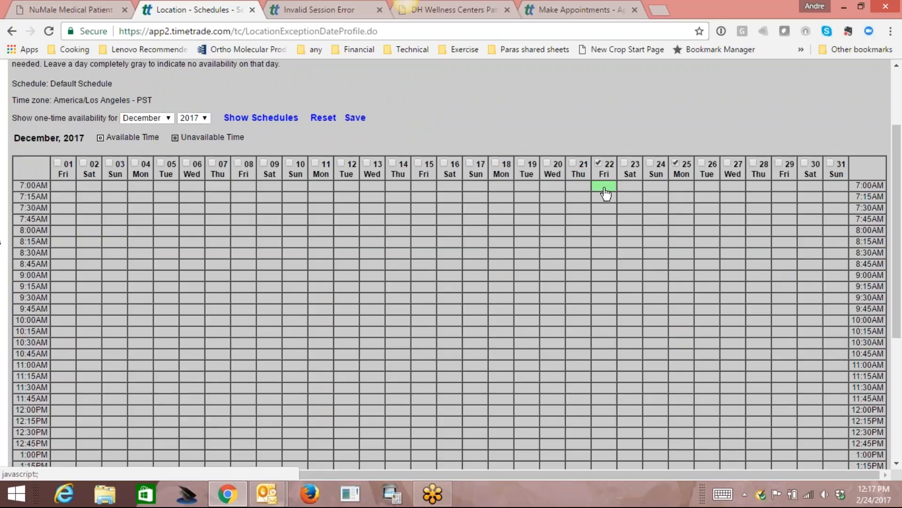
pyautogui.scroll(-1, 898, 467)
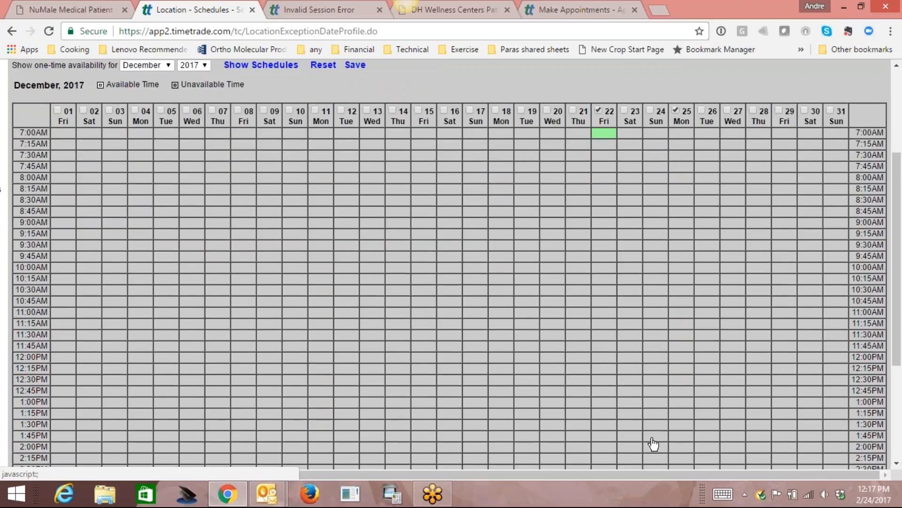
pyautogui.click(607, 436)
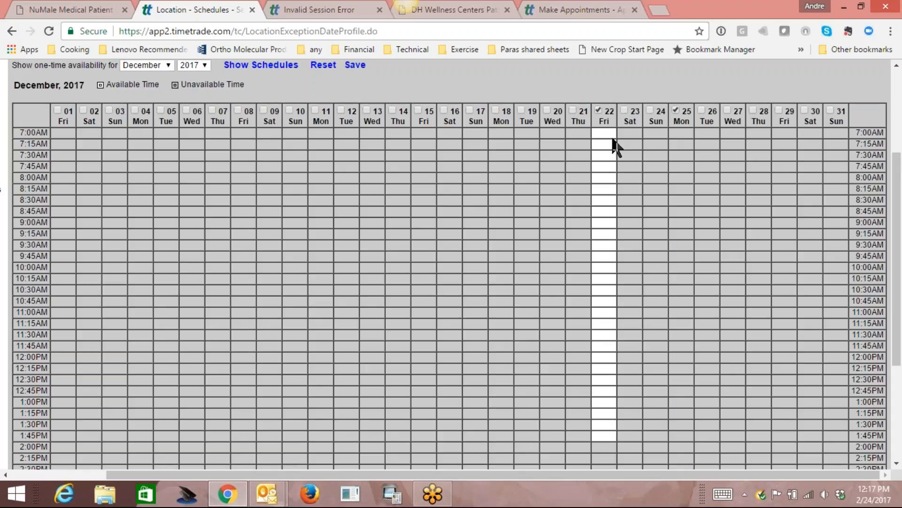
pyautogui.moveTo(895, 323); pyautogui.dragTo(899, 253)
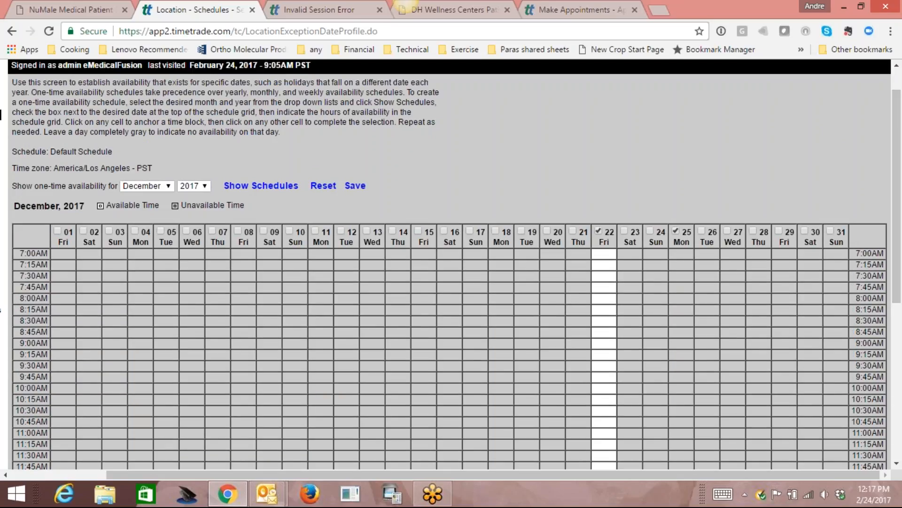
pyautogui.click(354, 186)
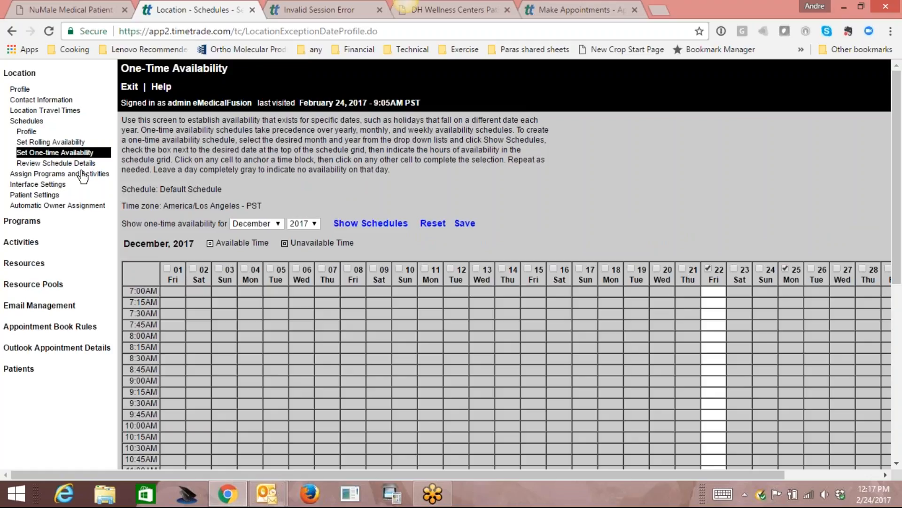
pyautogui.click(62, 163)
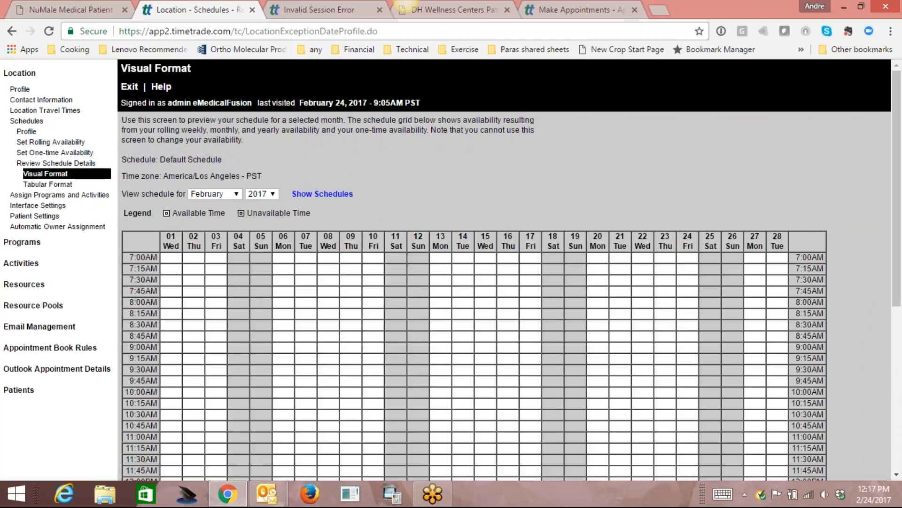
pyautogui.click(234, 192)
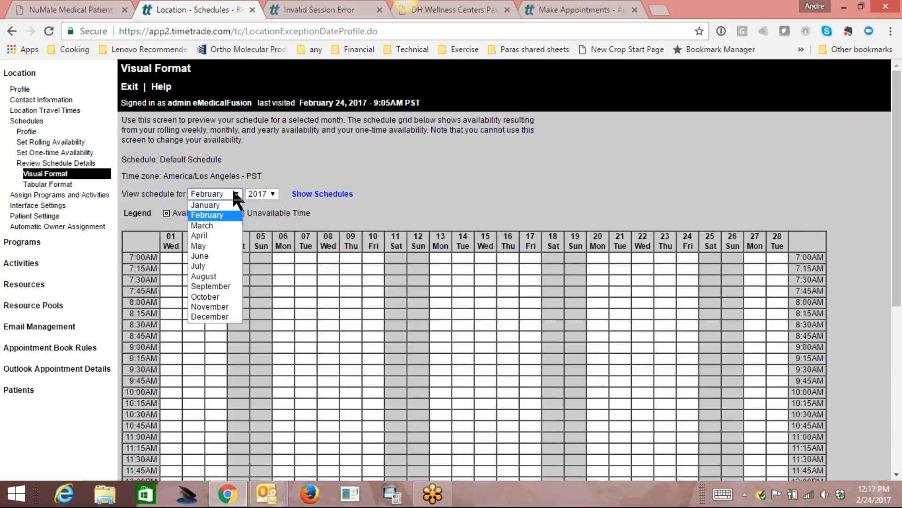
pyautogui.click(226, 316)
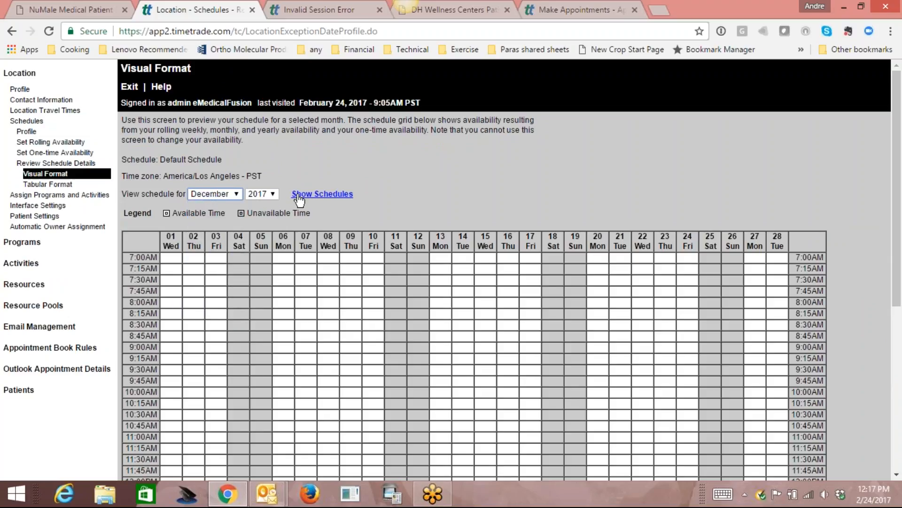
pyautogui.click(301, 194)
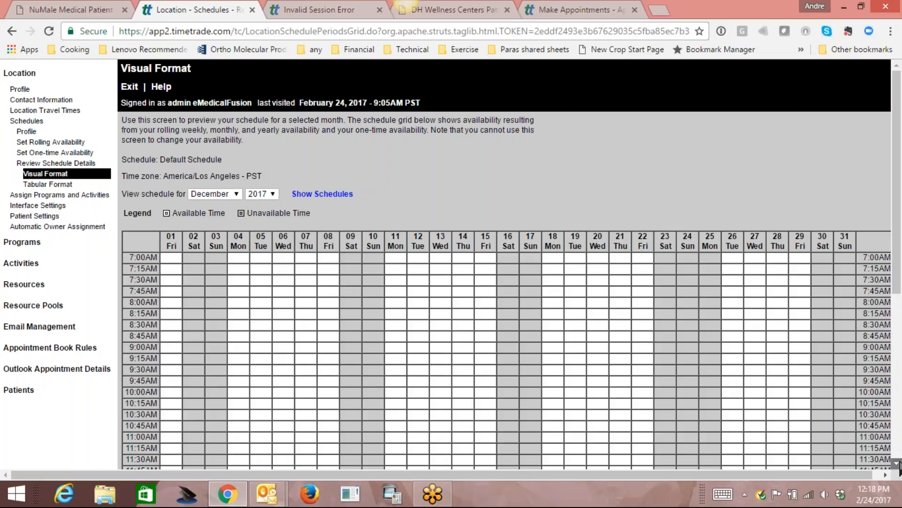
pyautogui.scroll(-6, 898, 467)
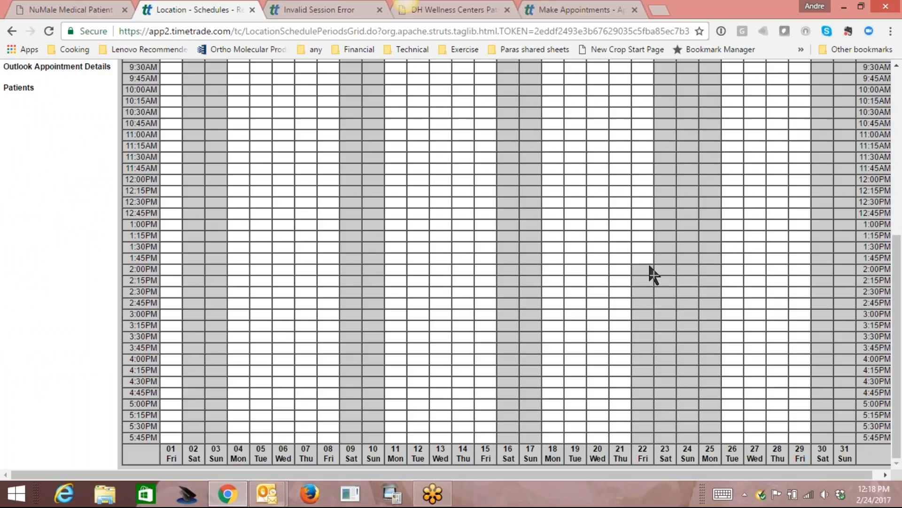
pyautogui.scroll(2, 900, 369)
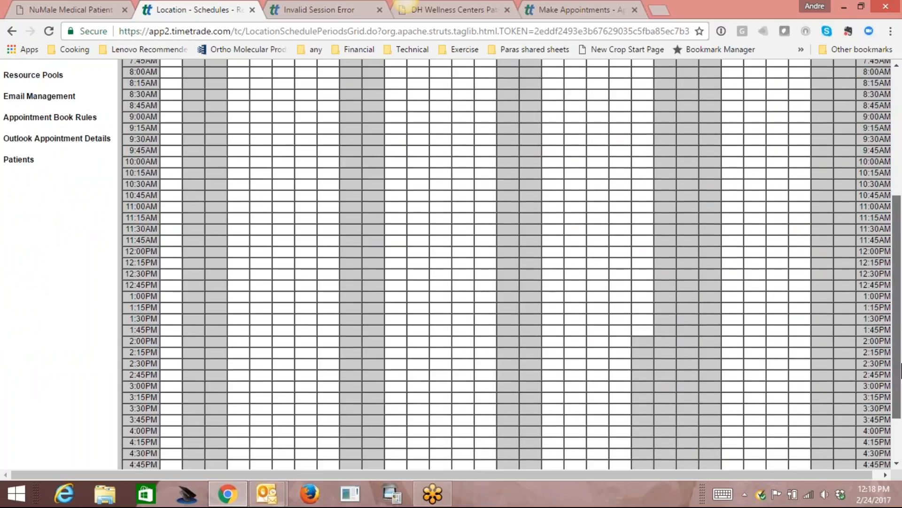
pyautogui.scroll(3, 900, 369)
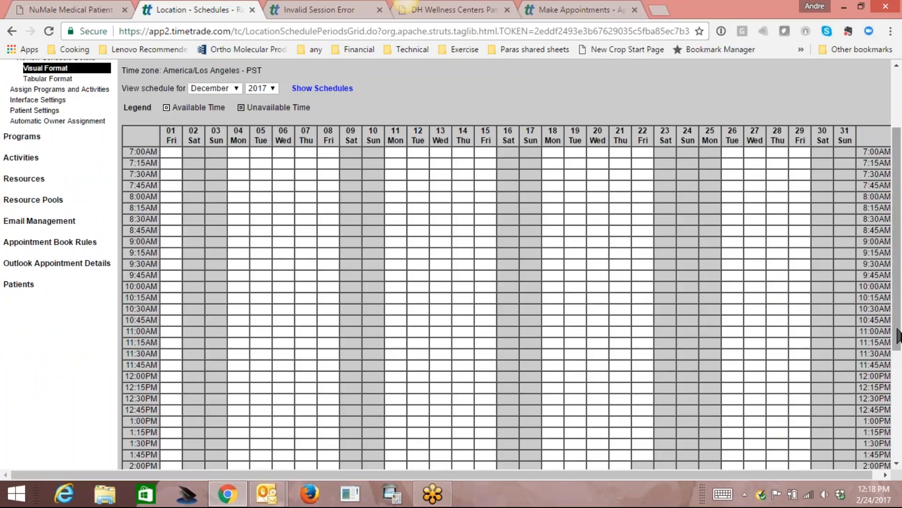
pyautogui.scroll(2, 899, 331)
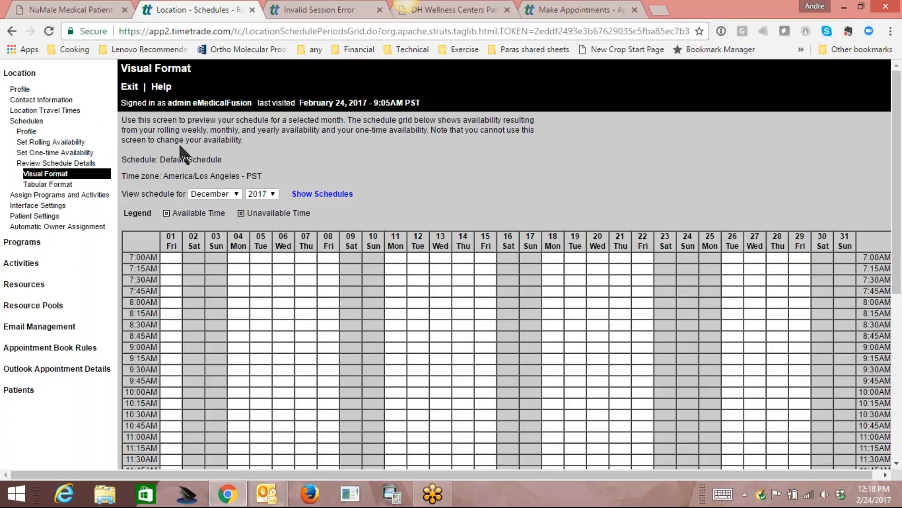
pyautogui.click(43, 155)
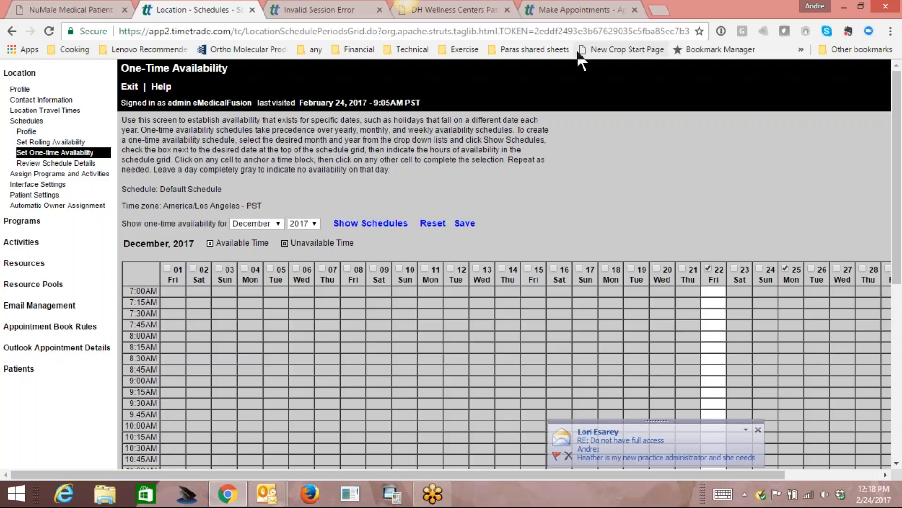
# Close the Outlook new-mail popup covering the availability grid.
pyautogui.click(757, 429)
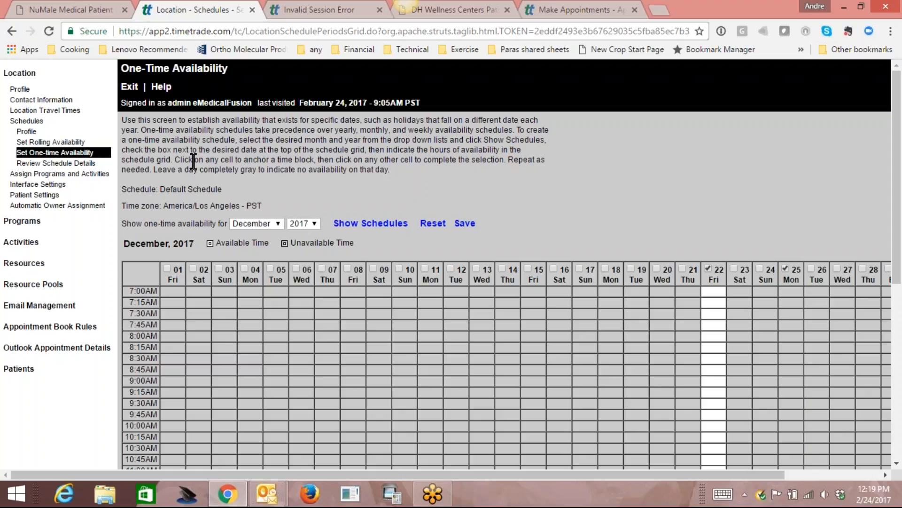
# Go to the Resources page from the left navigation.
pyautogui.click(32, 263)
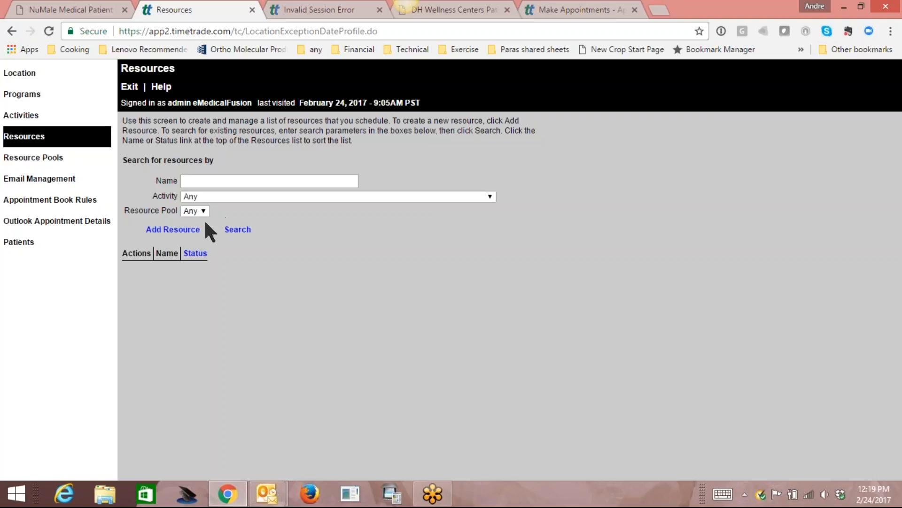
# Start a new resource and enter the doctor's full name as the resource name.
pyautogui.click(174, 230)
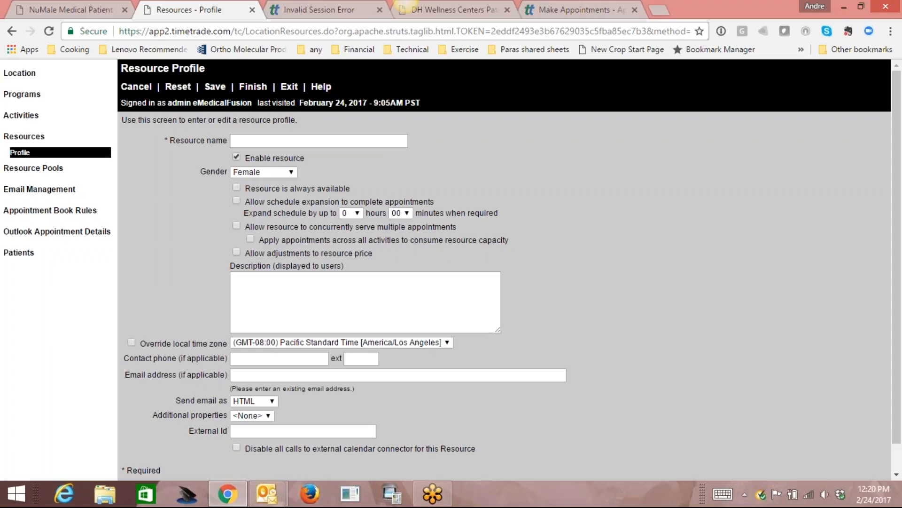
pyautogui.click(309, 142)
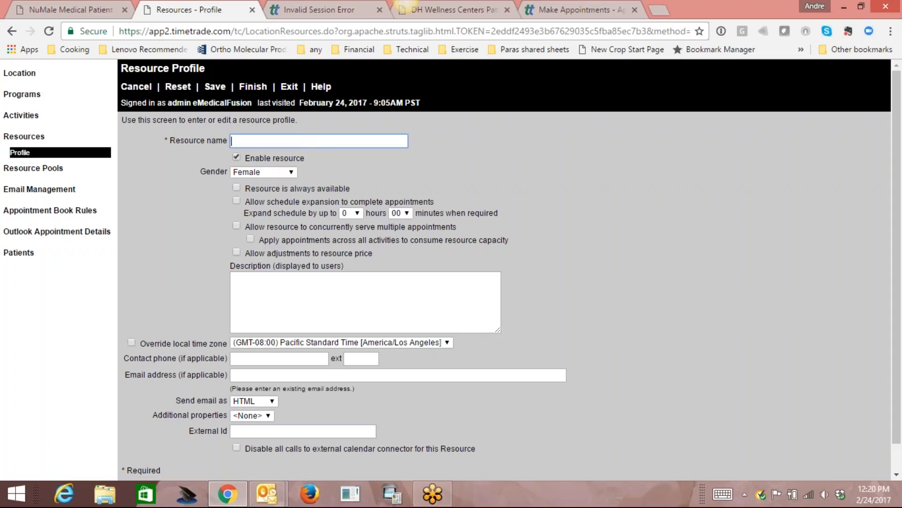
pyautogui.write('d')
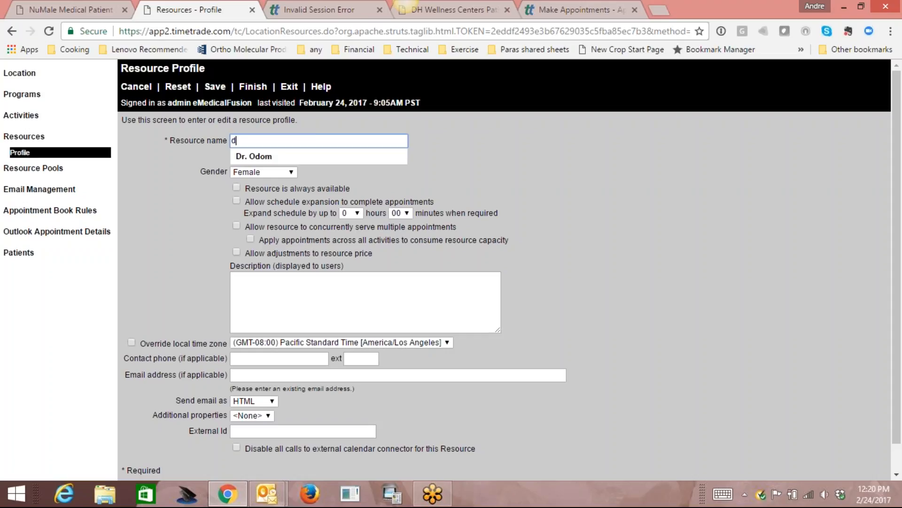
pyautogui.press('BackSpace')
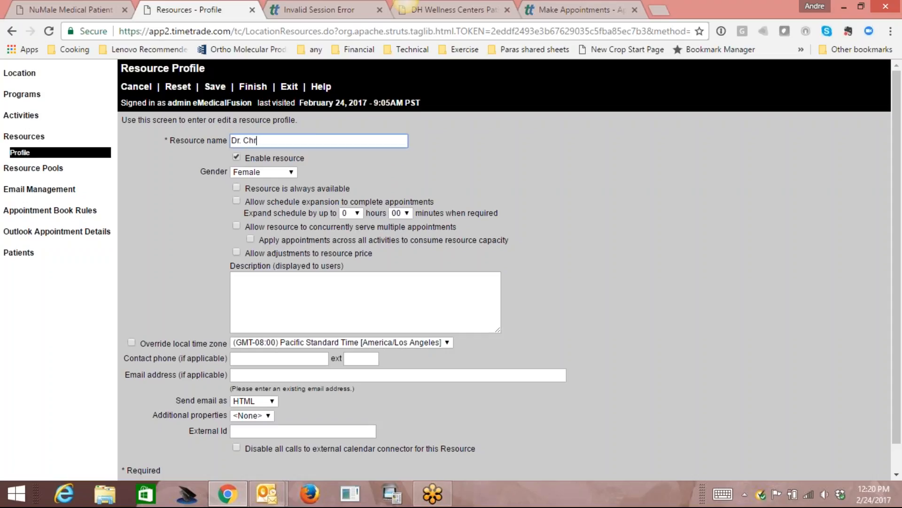
# Set Gender to Not applicable, save the resource, and view its schedules.
pyautogui.click(263, 172)
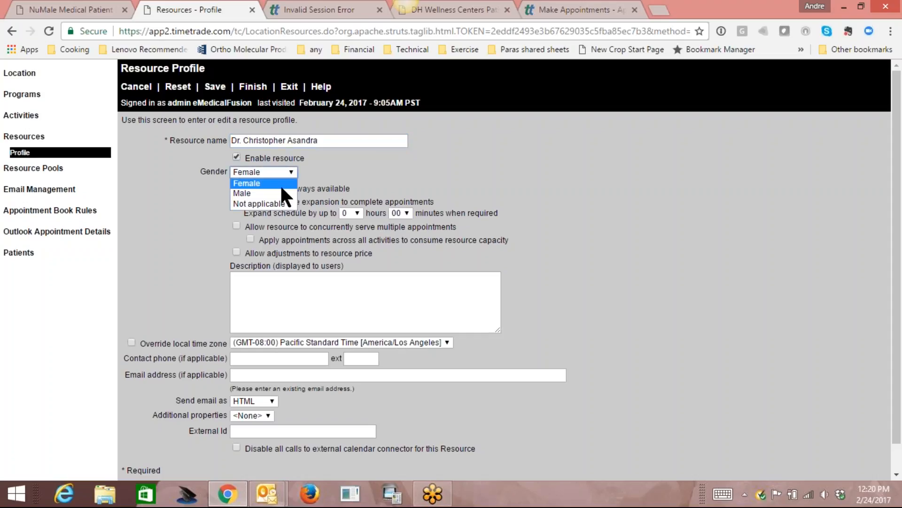
pyautogui.click(254, 203)
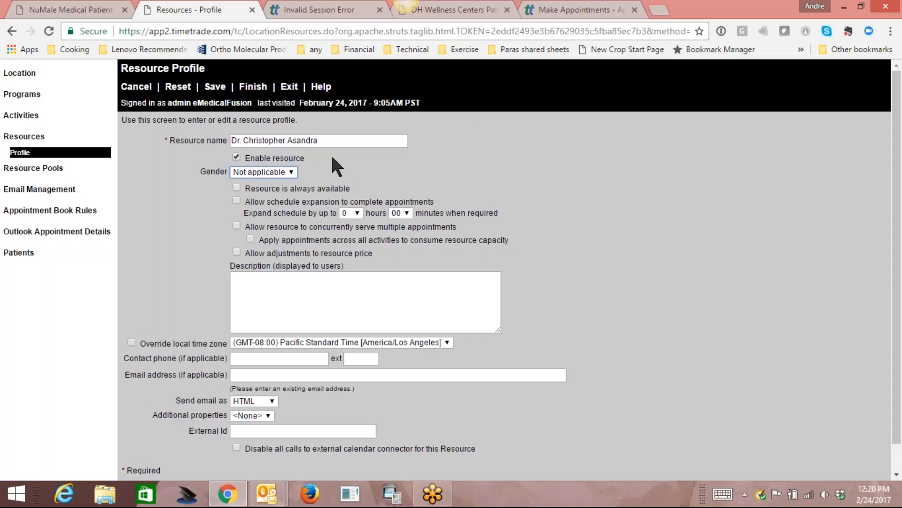
pyautogui.click(215, 88)
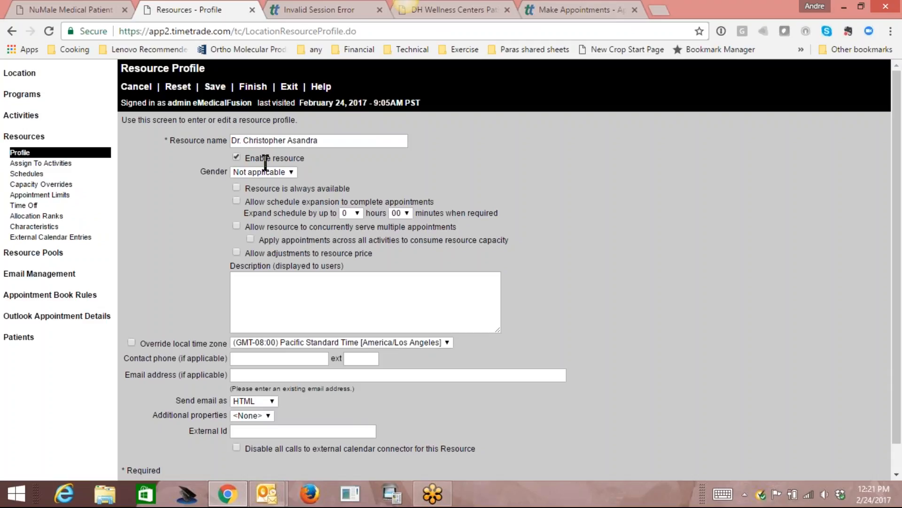
pyautogui.click(34, 174)
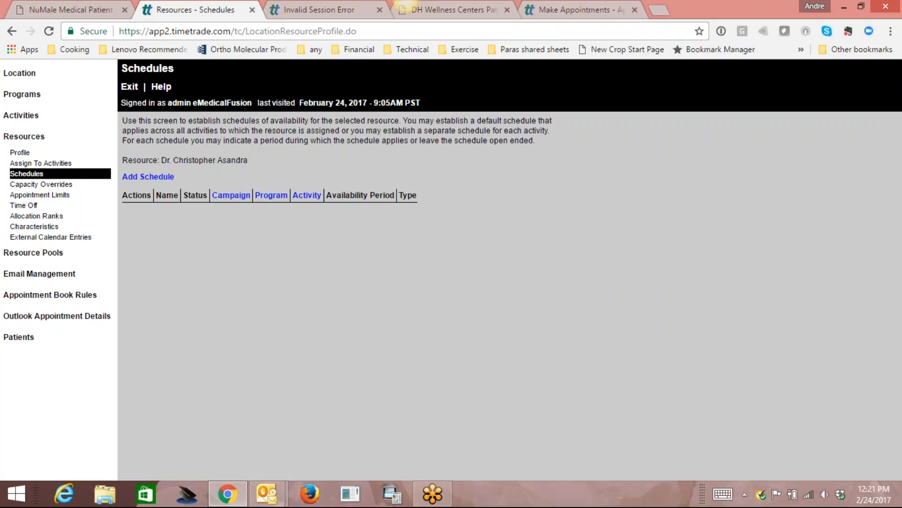
# Add a schedule named 'Default Schedule' from the autofill suggestion and save it.
pyautogui.click(155, 177)
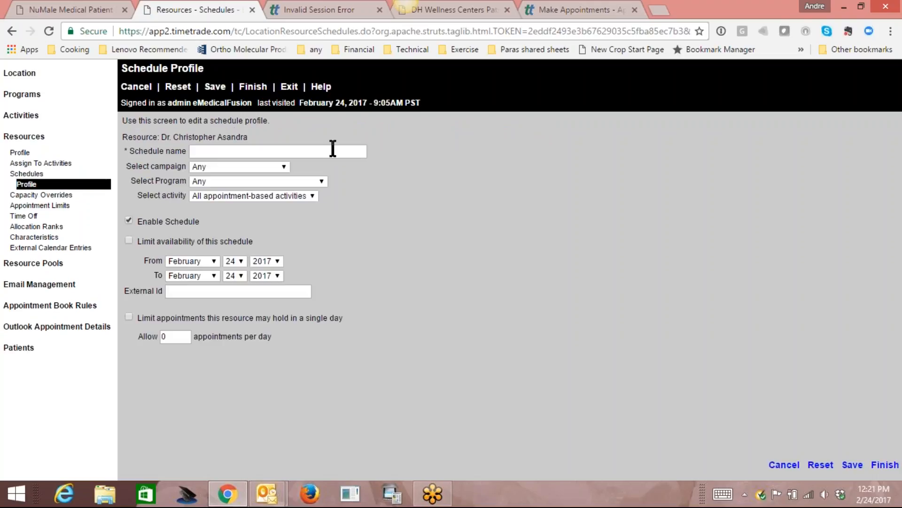
pyautogui.write('Default Schedule')
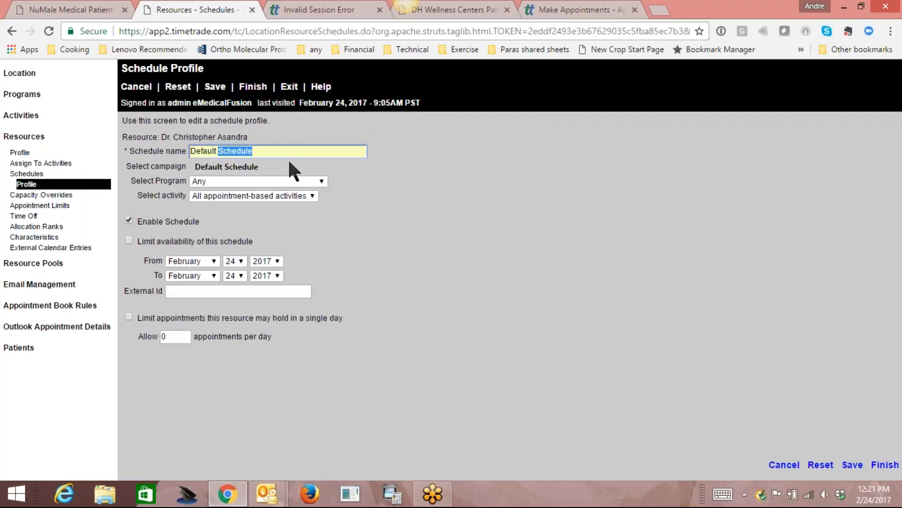
pyautogui.click(288, 164)
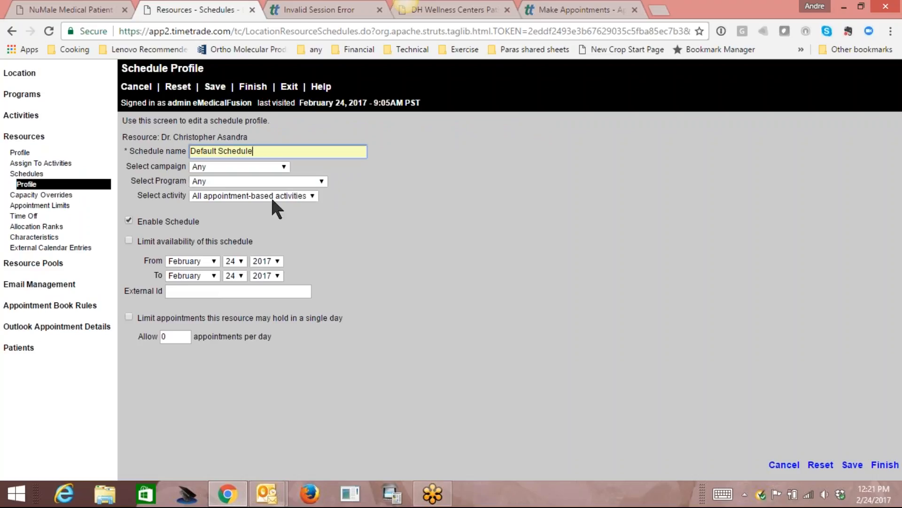
pyautogui.click(216, 87)
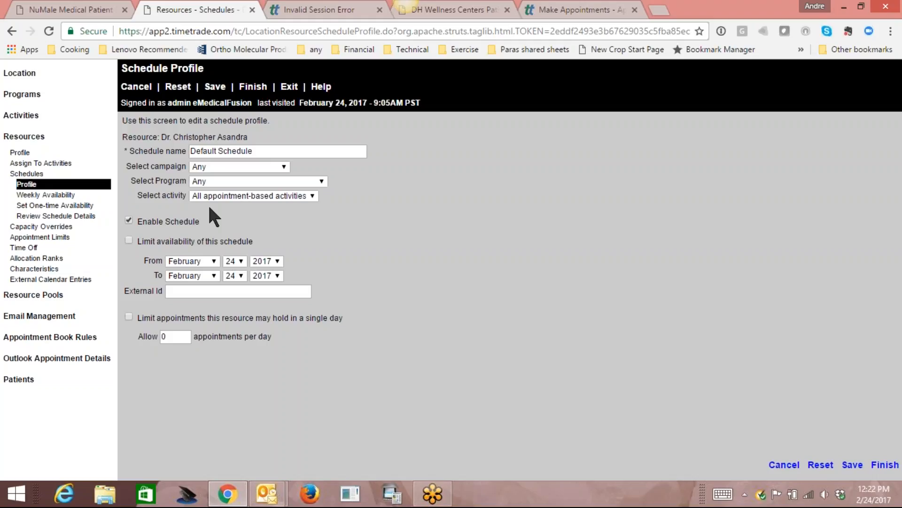
pyautogui.click(215, 86)
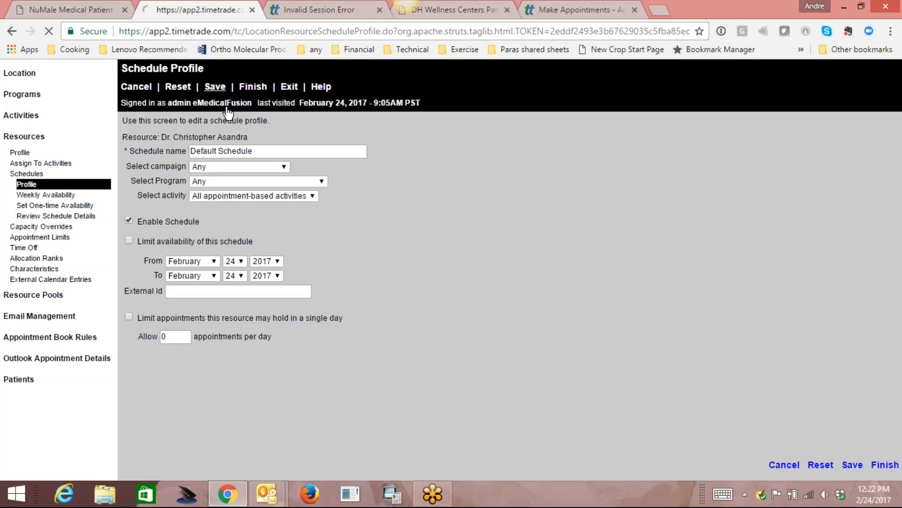
# Mark Monday–Friday available from 8:00AM through the 4:45PM slot and save the weekly grid.
pyautogui.click(49, 195)
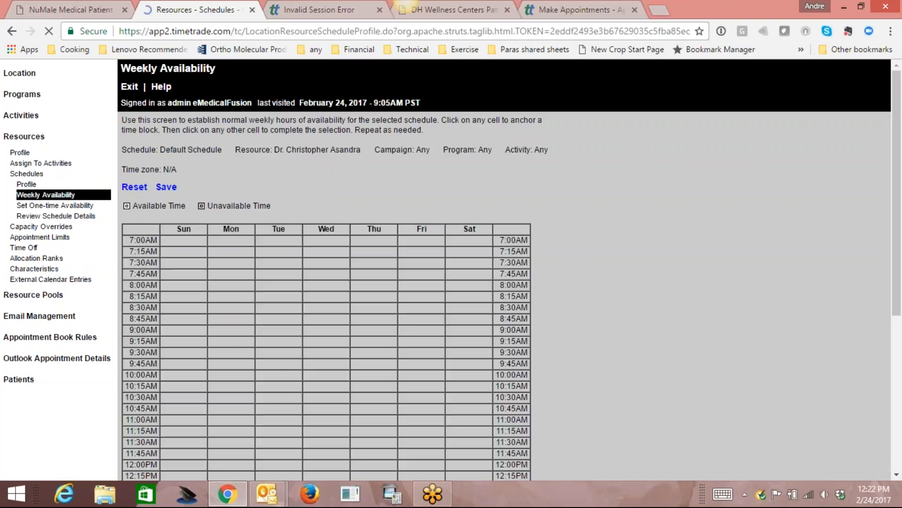
pyautogui.moveTo(895, 321); pyautogui.dragTo(900, 367)
pyautogui.moveTo(899, 376); pyautogui.dragTo(900, 396)
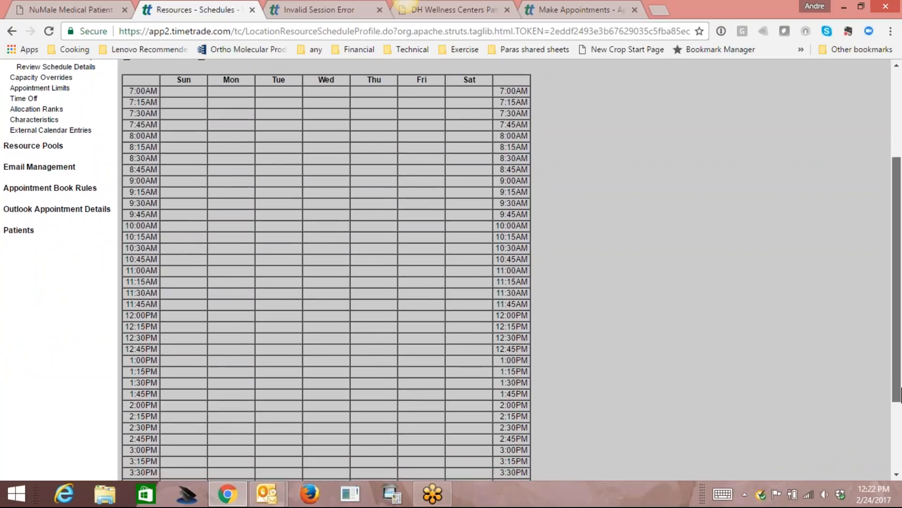
pyautogui.click(233, 141)
pyautogui.moveTo(900, 324); pyautogui.dragTo(659, 418)
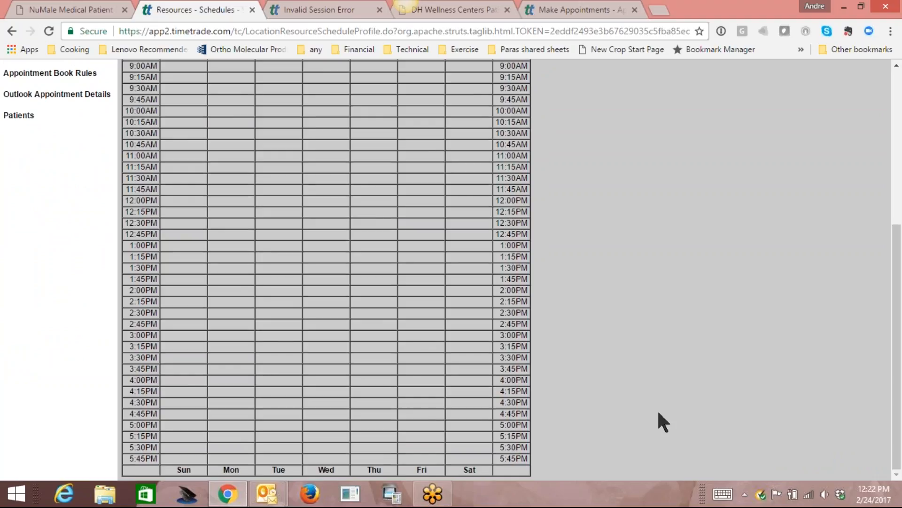
pyautogui.click(421, 415)
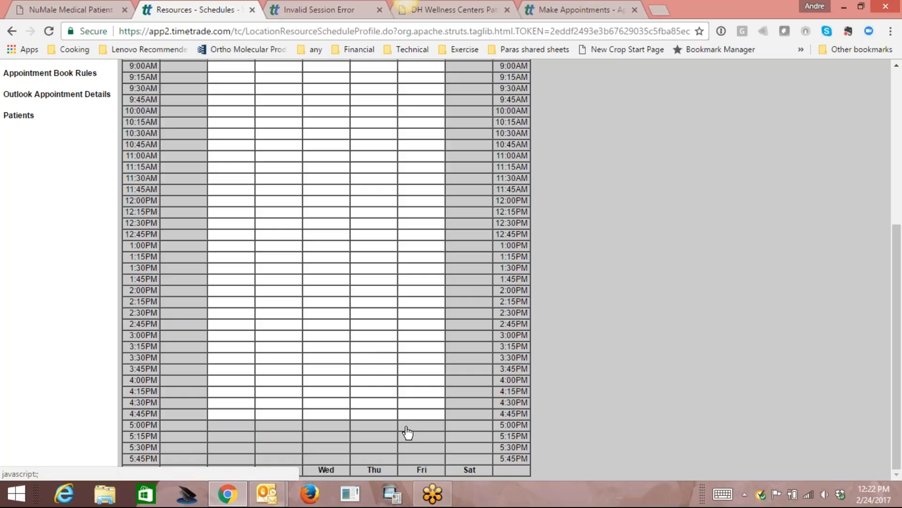
pyautogui.moveTo(899, 313); pyautogui.dragTo(901, 220)
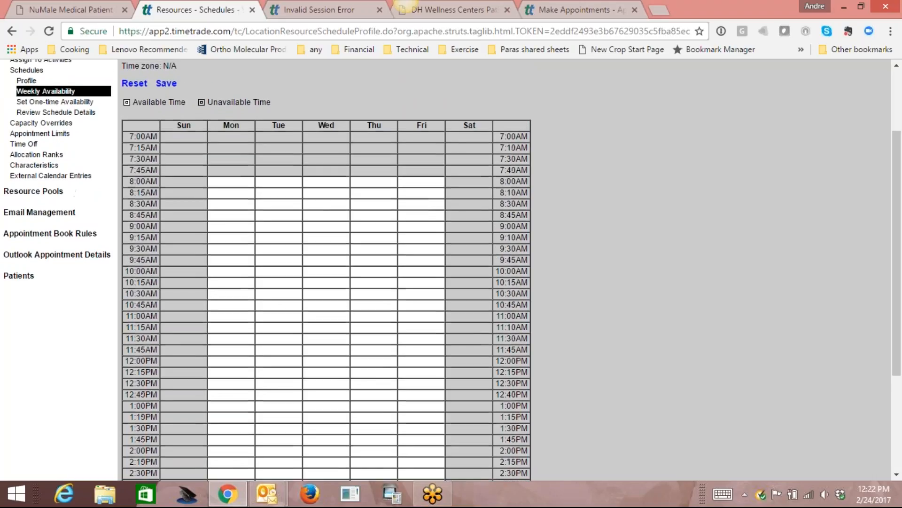
pyautogui.click(167, 84)
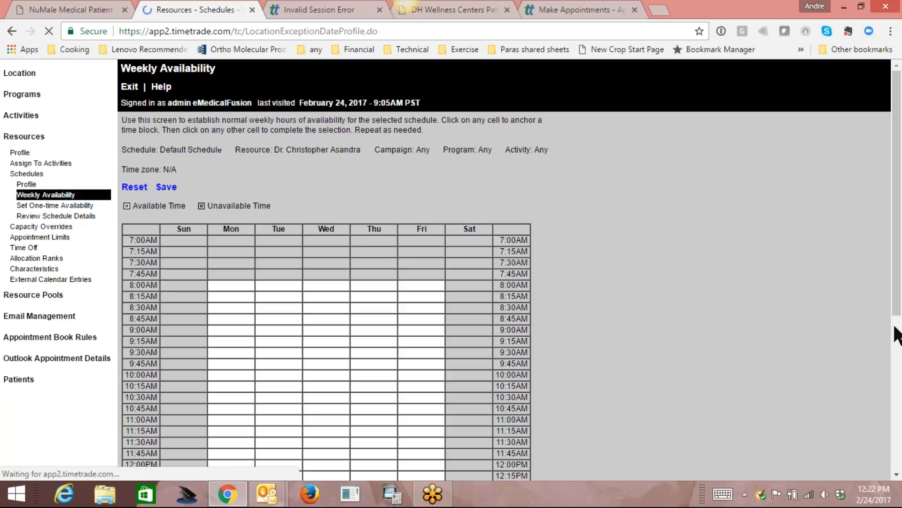
pyautogui.moveTo(898, 300); pyautogui.dragTo(900, 407)
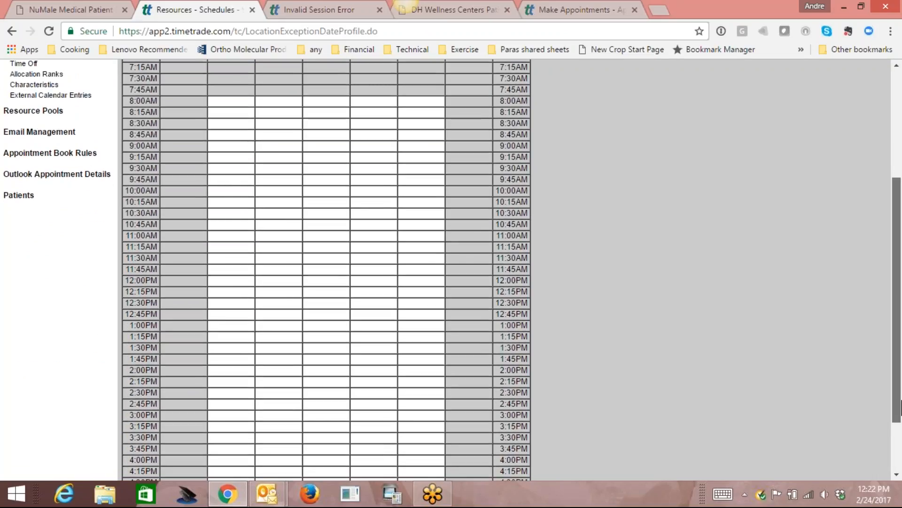
pyautogui.moveTo(900, 406); pyautogui.dragTo(860, 315)
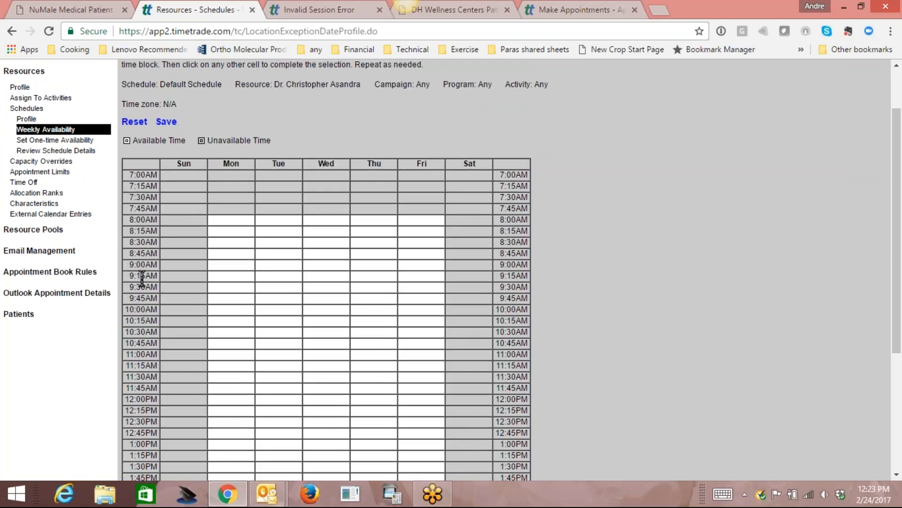
# Tick March 10–13 as one-time days, then Reset to clear them.
pyautogui.click(69, 142)
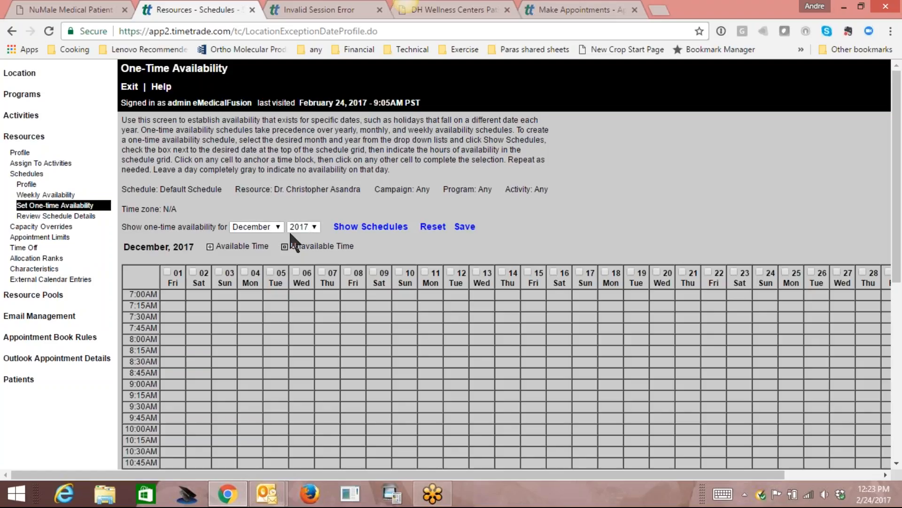
pyautogui.click(271, 226)
pyautogui.click(271, 258)
pyautogui.click(399, 272)
pyautogui.click(424, 272)
pyautogui.click(450, 272)
pyautogui.click(476, 271)
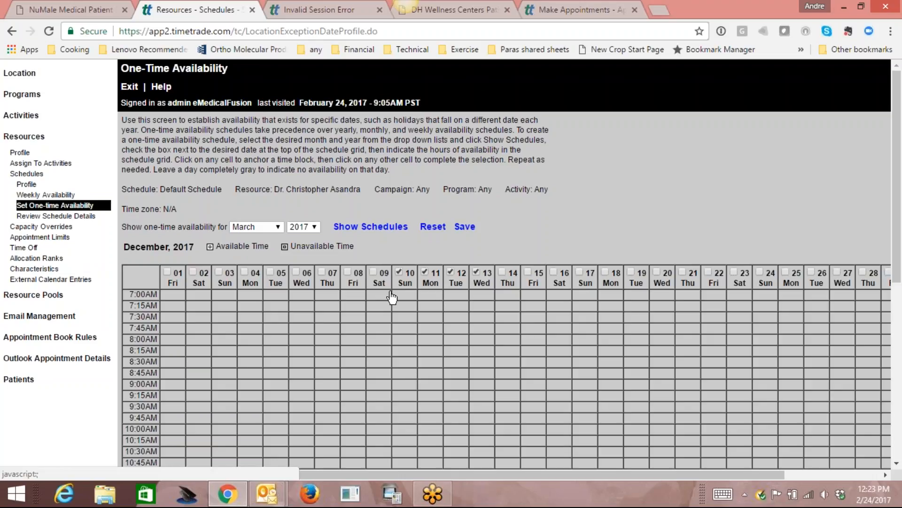
pyautogui.click(433, 227)
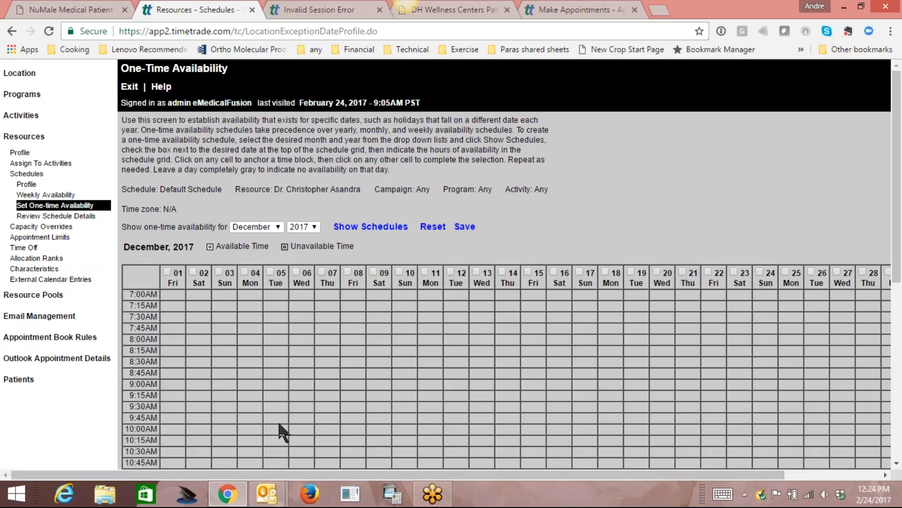
# Return to the doctor's Schedules list showing the enabled, open-ended Default Schedule.
pyautogui.click(34, 174)
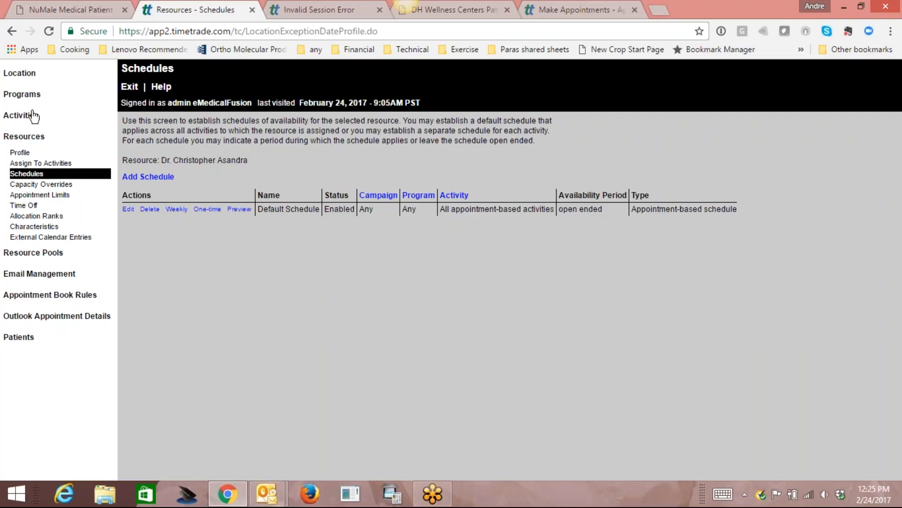
# Open the Programs page listing Patient Appointments, Special Non-Patient Appointments and New Patient Appointment.
pyautogui.click(28, 96)
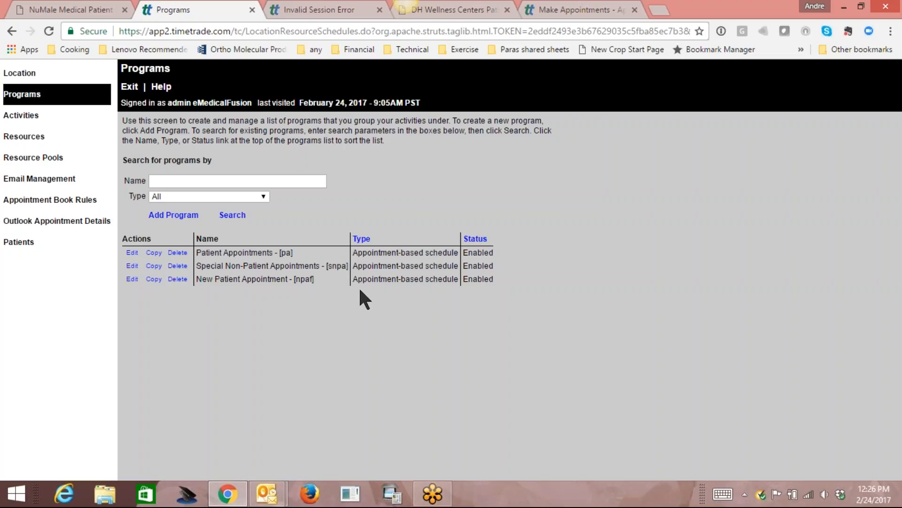
# Add and save a new program named 'Followps', then return to the programs list.
pyautogui.click(177, 215)
pyautogui.click(290, 141)
pyautogui.write('Folloups')
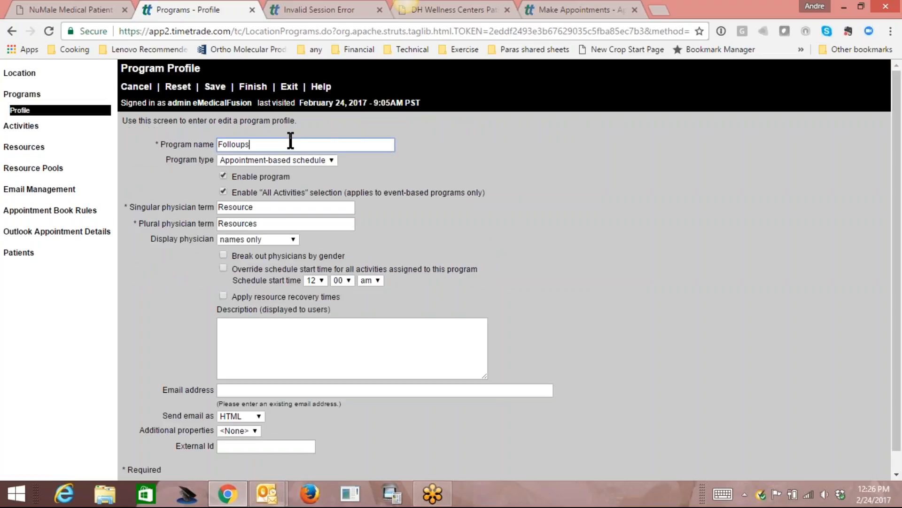
pyautogui.press('BackSpace')
pyautogui.press('BackSpace')
pyautogui.press('BackSpace')
pyautogui.write('wps')
pyautogui.click(217, 87)
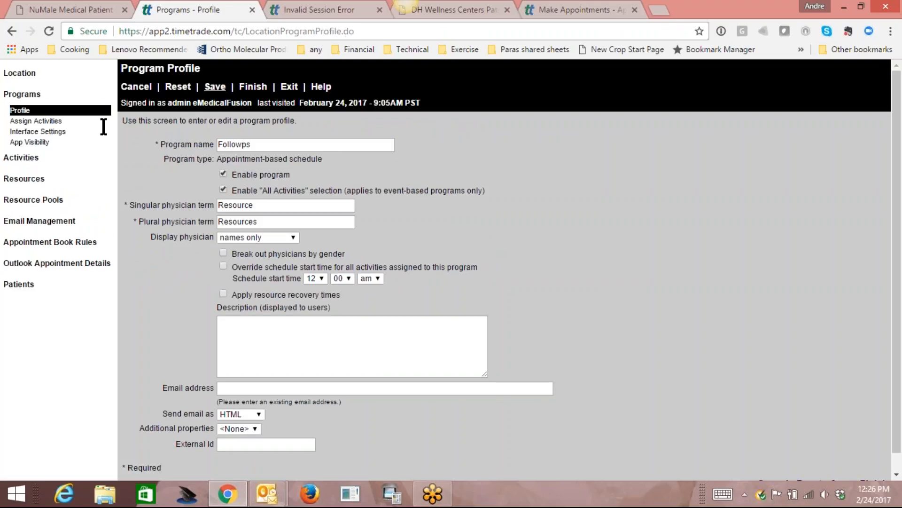
pyautogui.click(29, 95)
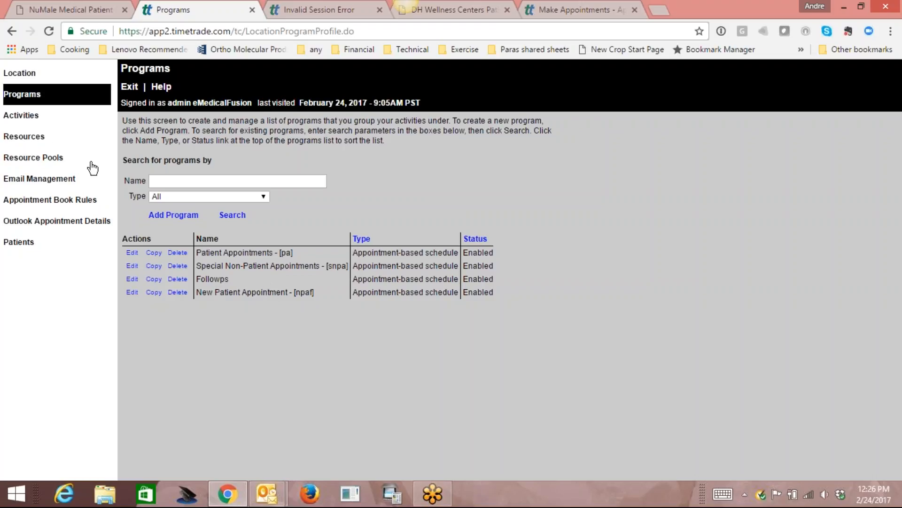
# In the New Patient Appointment activity profile, change the activity name to 'New Patient Consultation'.
pyautogui.click(22, 119)
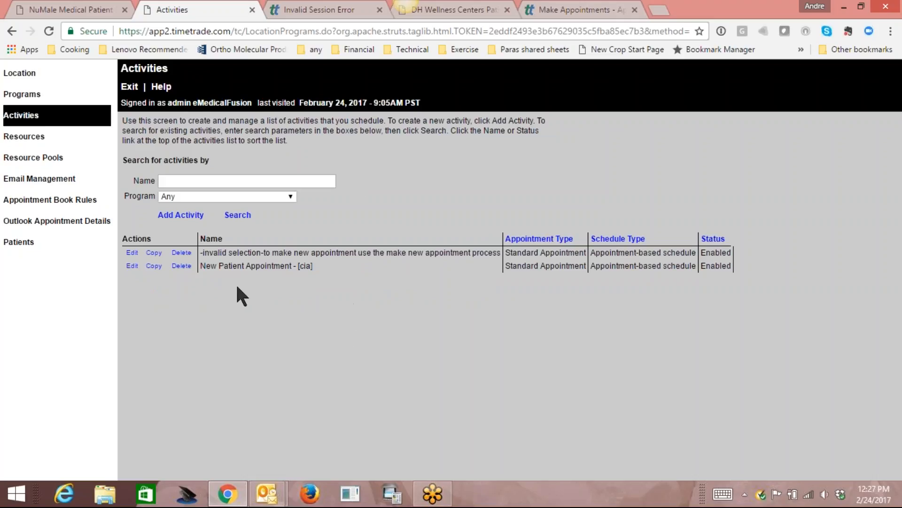
pyautogui.click(132, 266)
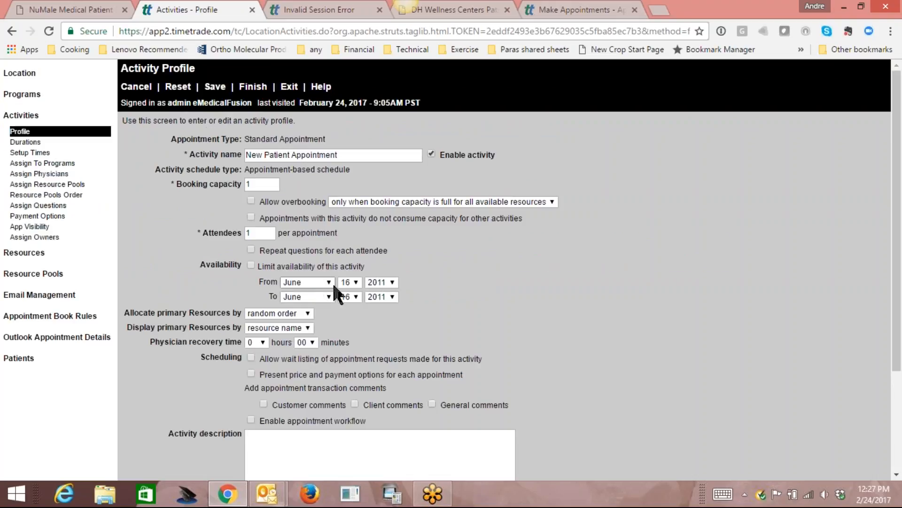
pyautogui.click(349, 152)
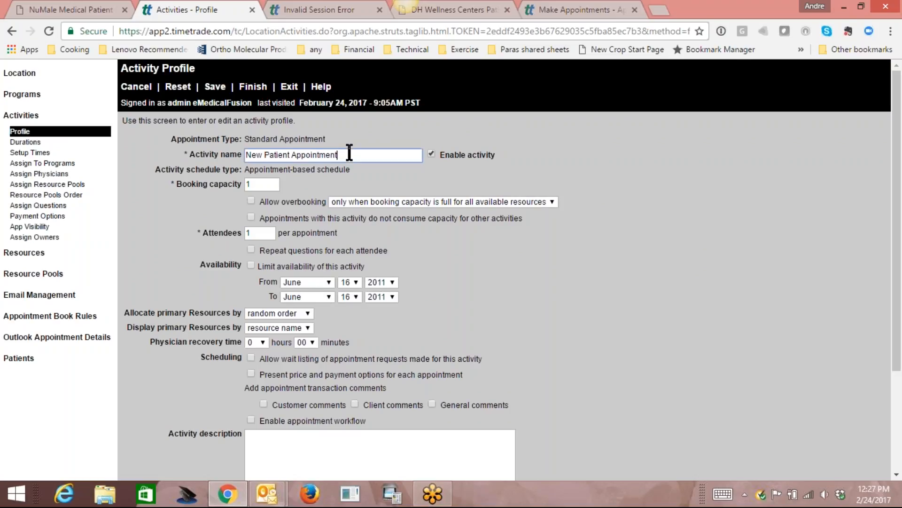
pyautogui.press('BackSpace')
pyautogui.press('BackSpace')
pyautogui.press('BackSpace')
pyautogui.press('BackSpace')
pyautogui.press('BackSpace')
pyautogui.press('BackSpace')
pyautogui.press('BackSpace')
pyautogui.press('BackSpace')
pyautogui.press('BackSpace')
pyautogui.press('BackSpace')
pyautogui.press('BackSpace')
pyautogui.write('Consultation')
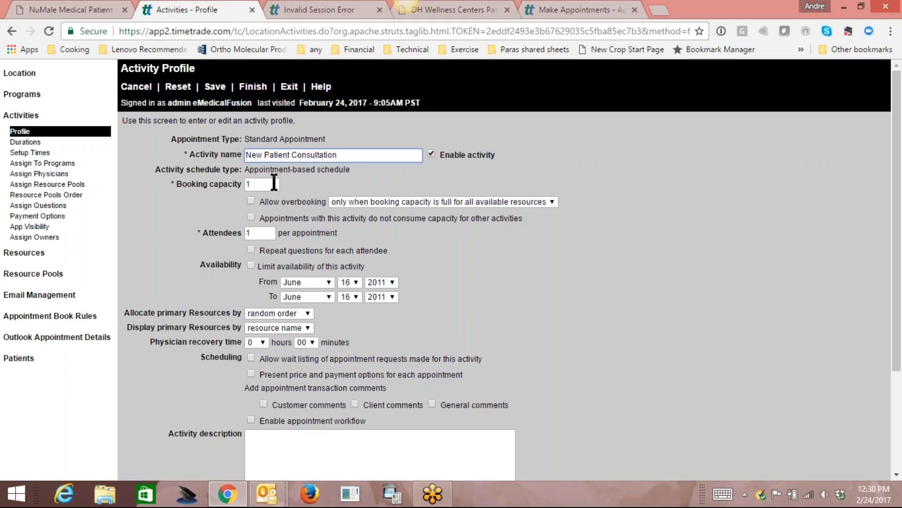
# Save the New Patient Consultation profile, enabled with booking capacity 1 and 1 attendee.
pyautogui.click(215, 87)
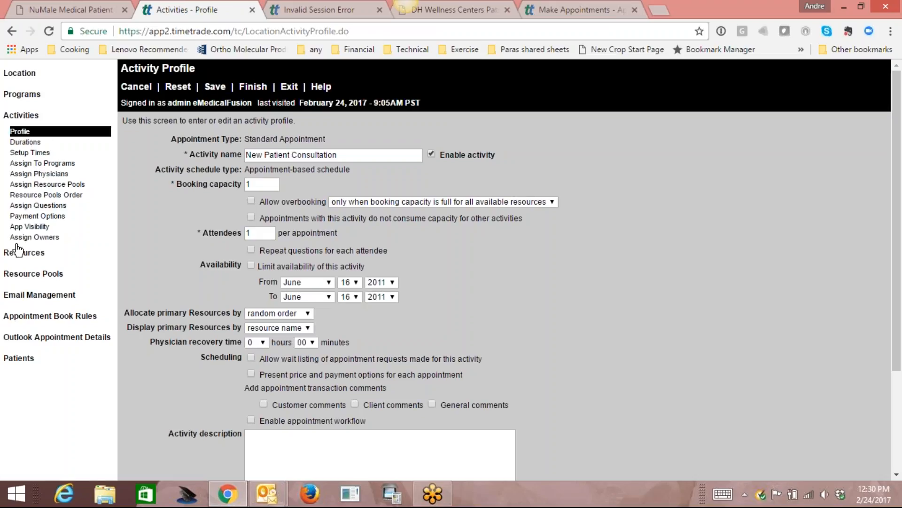
# Delete the existing 1-hour New Patient duration from the activity.
pyautogui.click(27, 143)
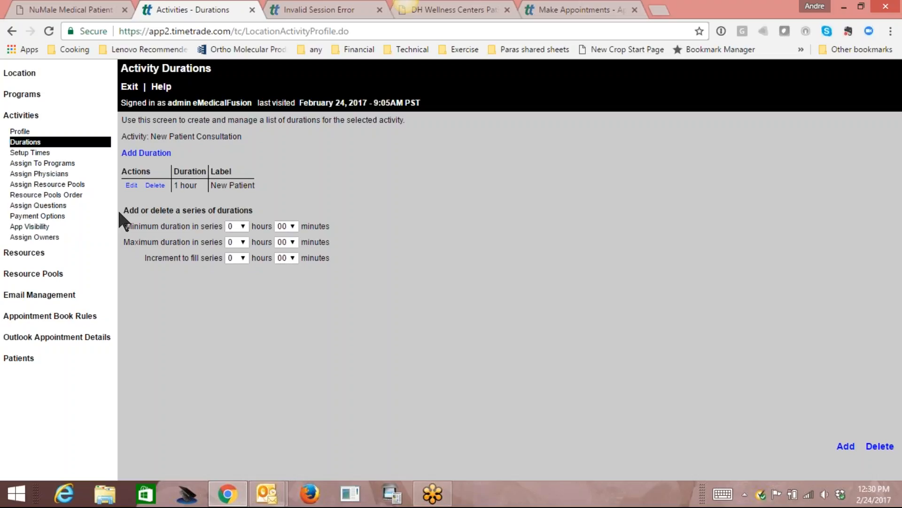
pyautogui.click(155, 186)
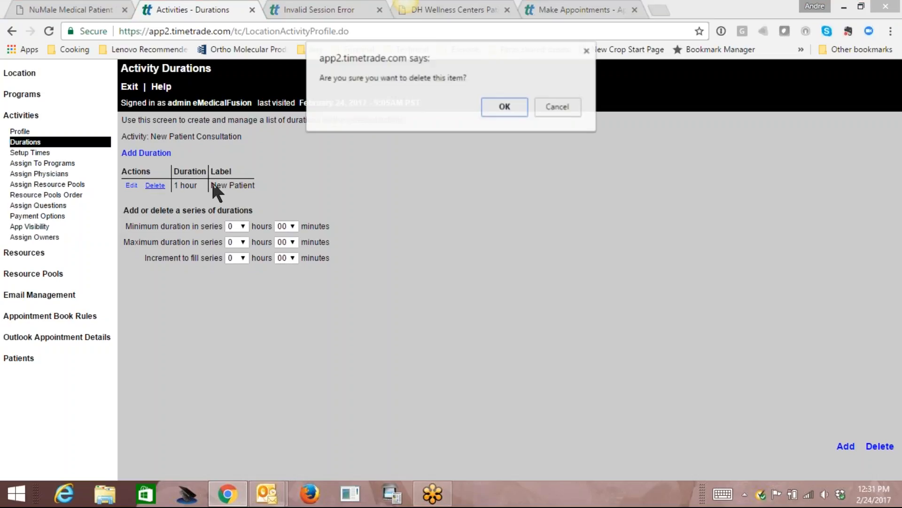
pyautogui.click(501, 109)
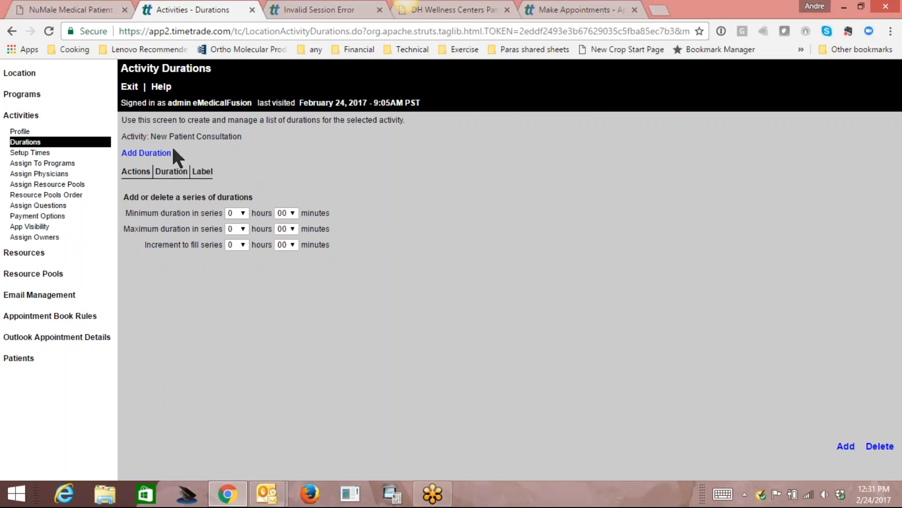
# Add a new activity duration of 1 hour, 30 minutes.
pyautogui.click(154, 154)
pyautogui.click(170, 171)
pyautogui.click(165, 187)
pyautogui.click(222, 171)
pyautogui.moveTo(222, 215); pyautogui.dragTo(227, 281)
pyautogui.click(212, 292)
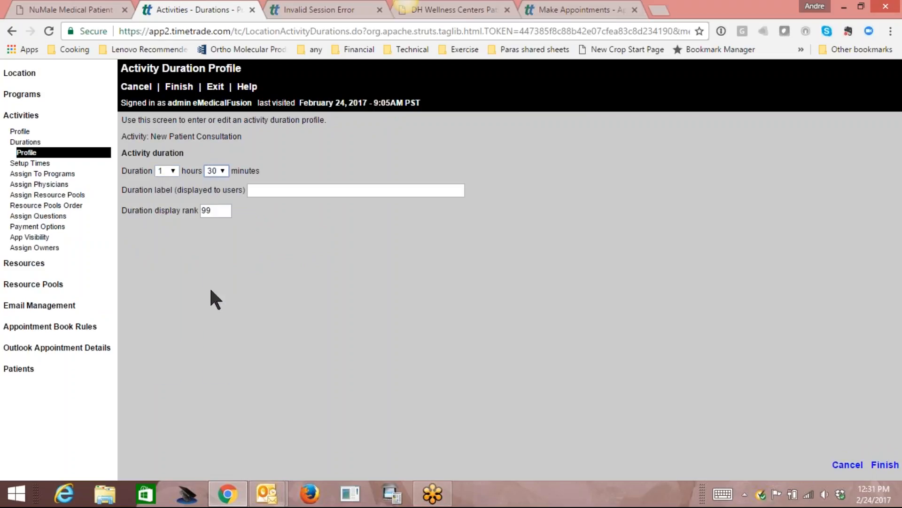
pyautogui.click(180, 87)
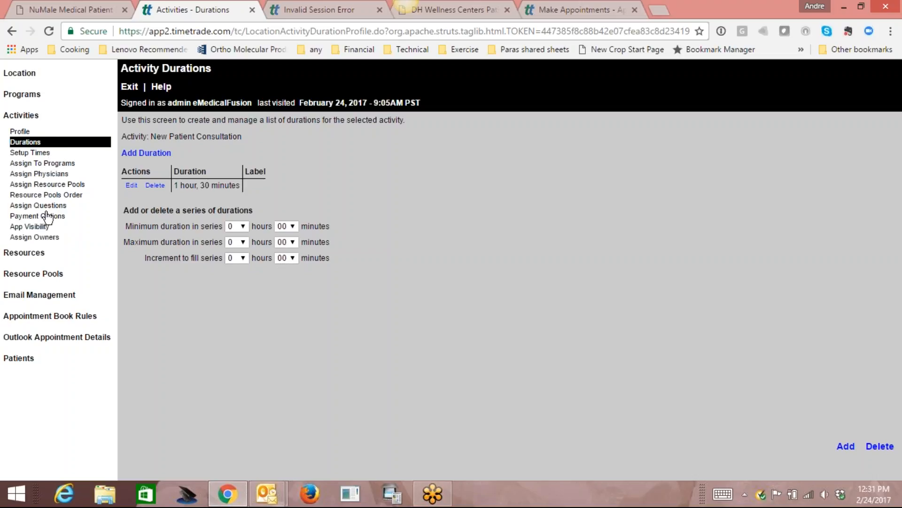
# Check that Patient Appointments and New Patient Appointment are the activity's assigned programs.
pyautogui.click(52, 164)
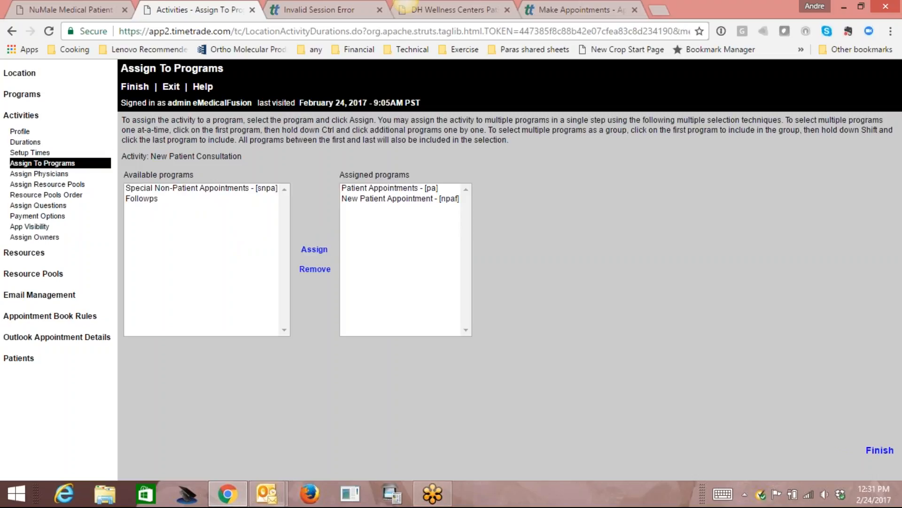
pyautogui.click(388, 188)
pyautogui.click(392, 199)
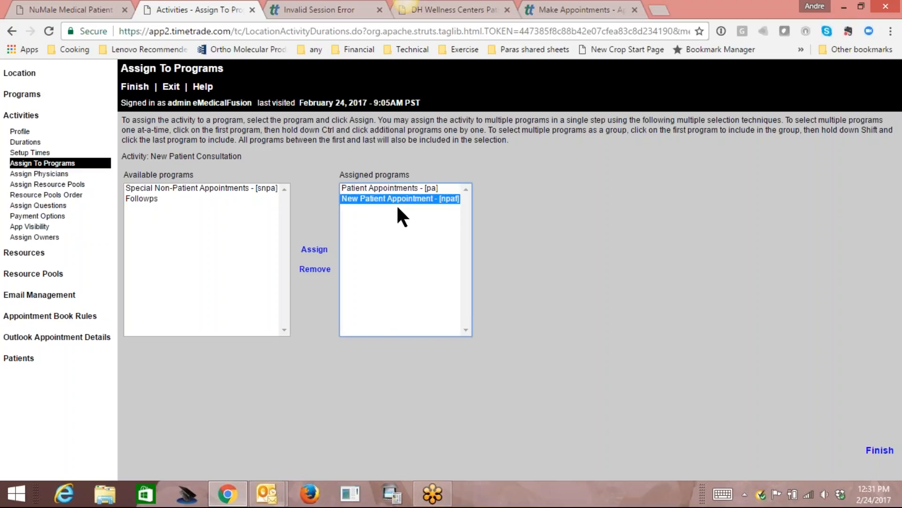
pyautogui.click(404, 188)
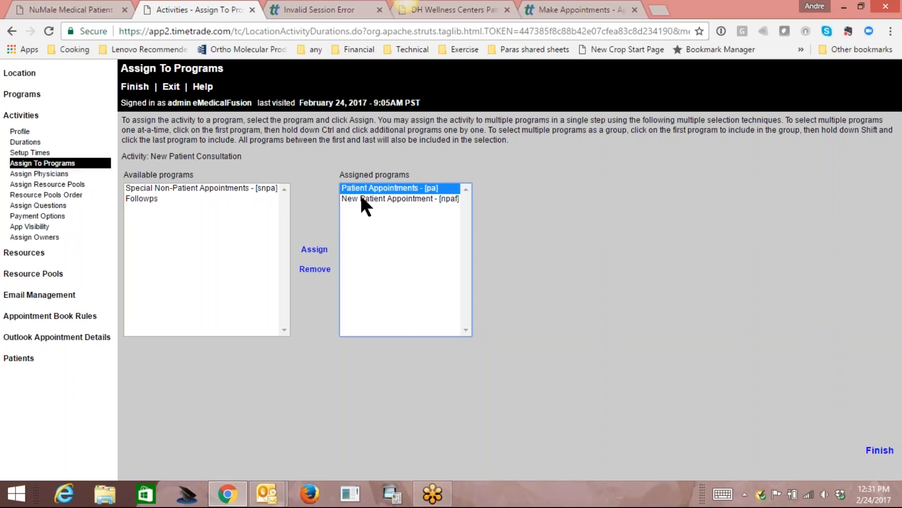
pyautogui.click(403, 201)
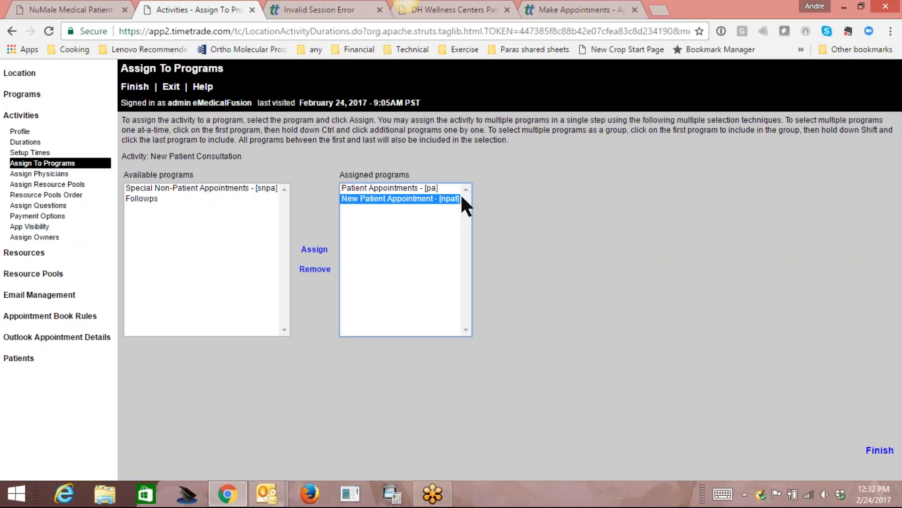
pyautogui.click(47, 174)
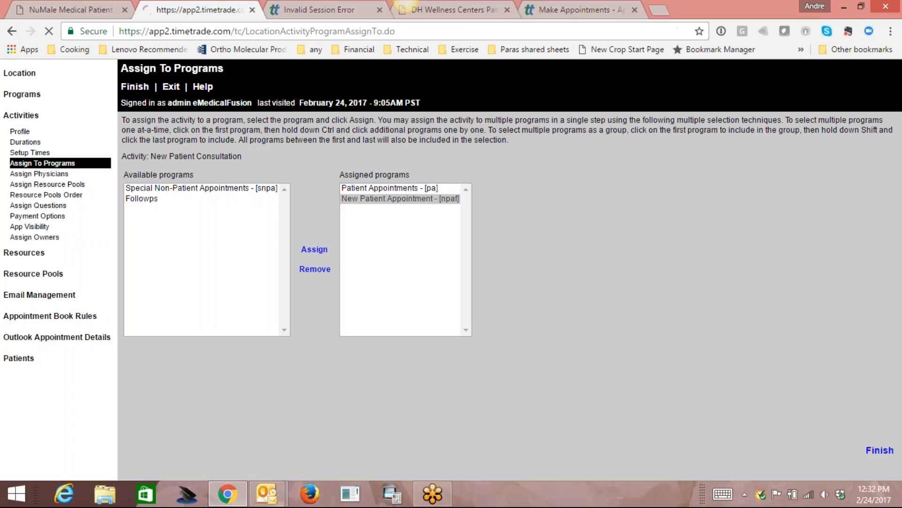
# Save a new physician assignment using the physician preselected in the dropdown.
pyautogui.click(145, 154)
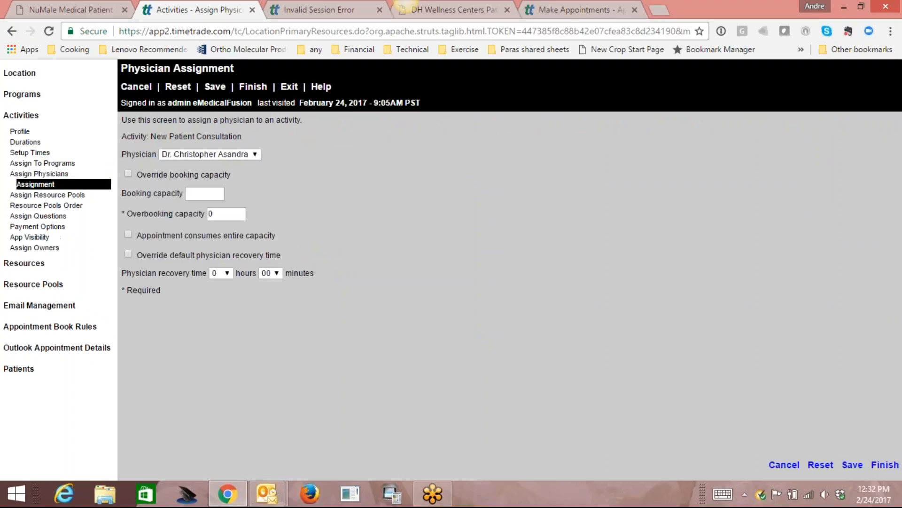
pyautogui.click(219, 88)
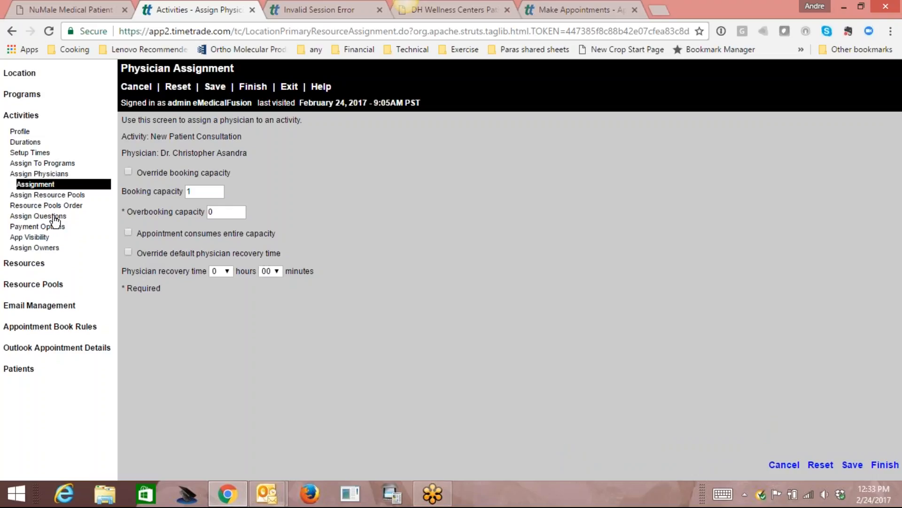
# Show New Patient Consultation's Activity Questions page, which has no question assignments yet.
pyautogui.click(55, 216)
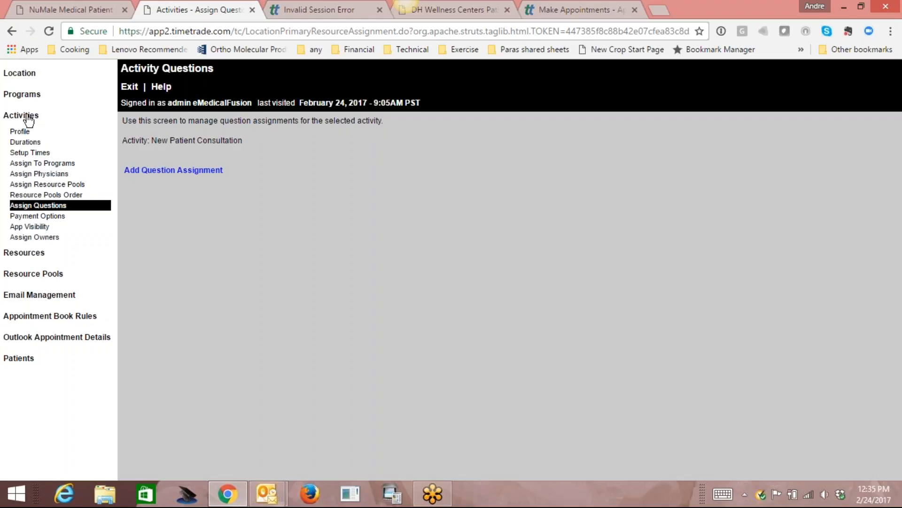
# Review the activity's profile, duration, programs and physicians, then go to Resources.
pyautogui.click(20, 131)
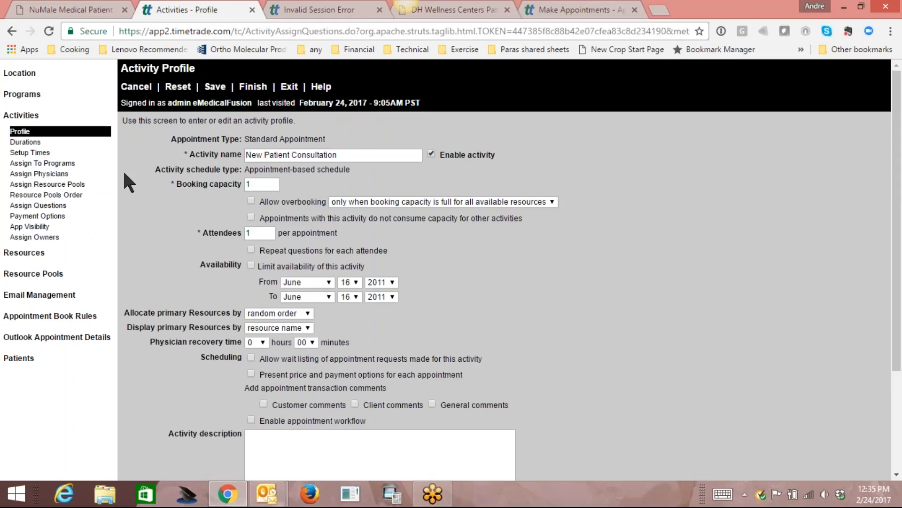
pyautogui.click(26, 141)
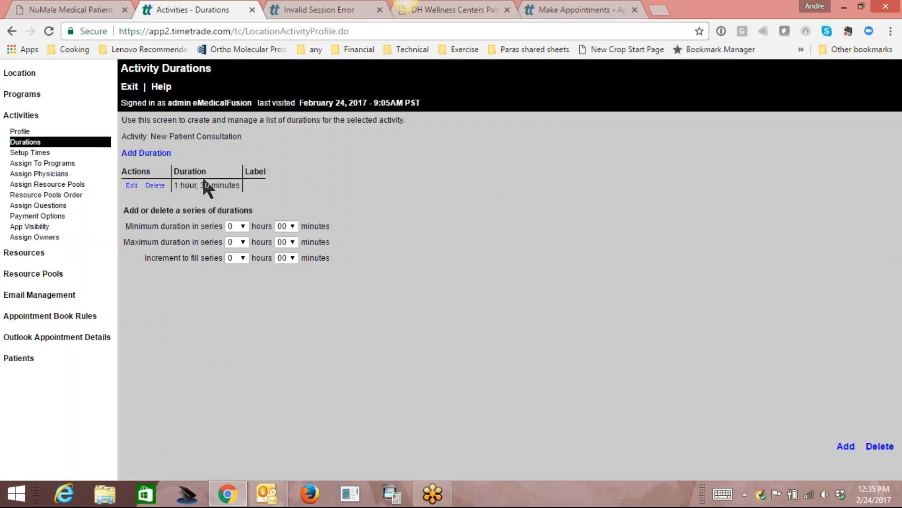
pyautogui.click(59, 163)
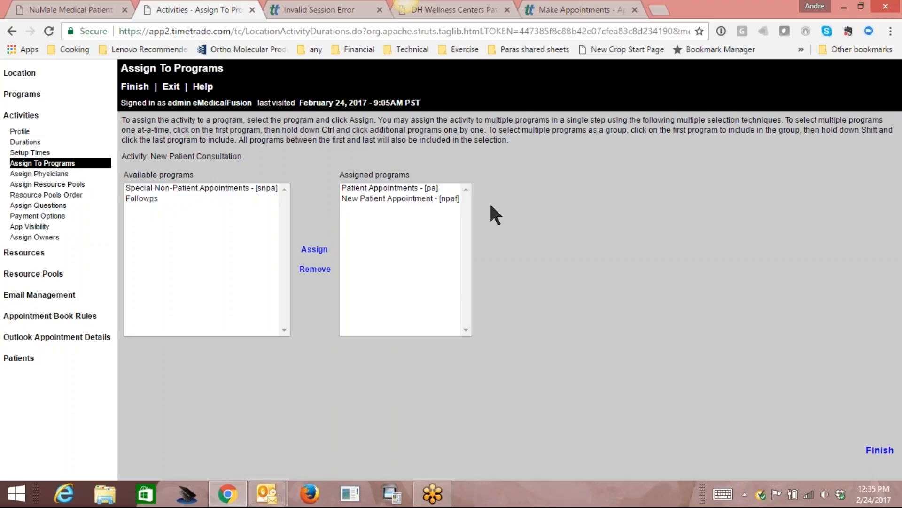
pyautogui.click(56, 173)
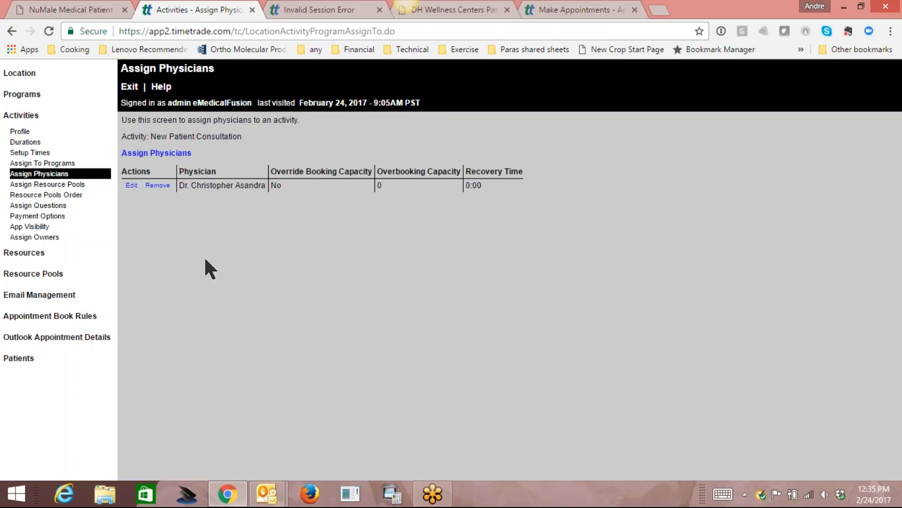
pyautogui.click(29, 254)
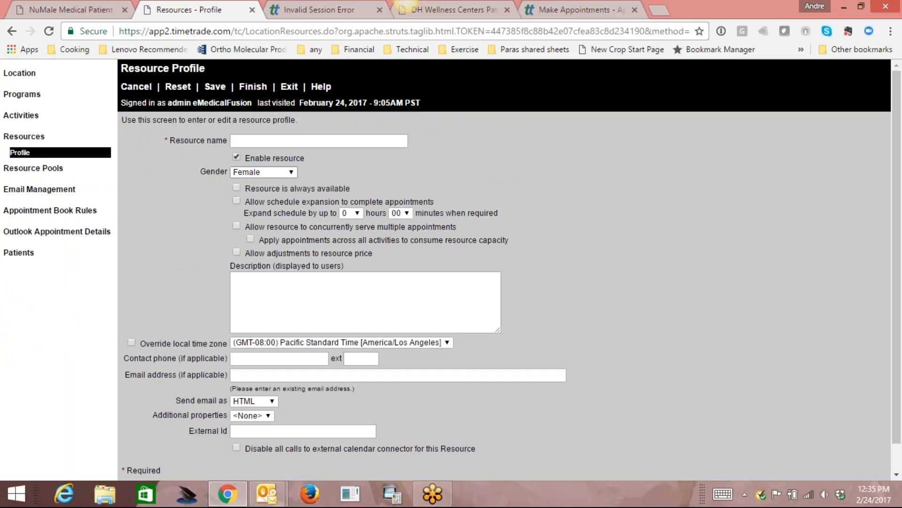
# Save a new resource with the doctor's full name and gender Not applicable.
pyautogui.click(316, 141)
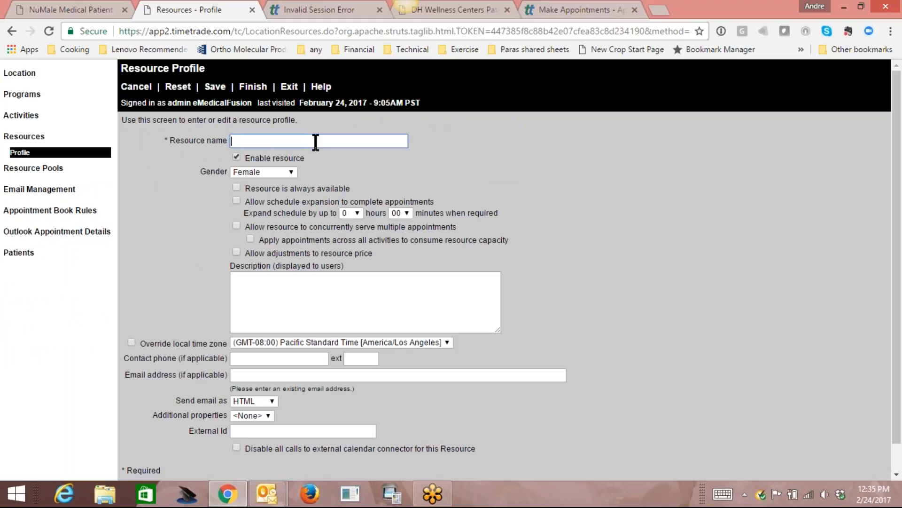
pyautogui.write('Dr. ')
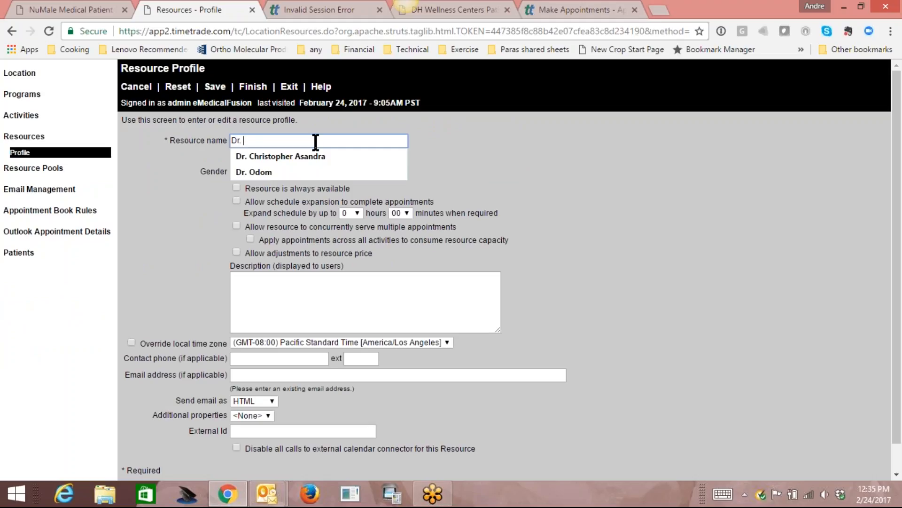
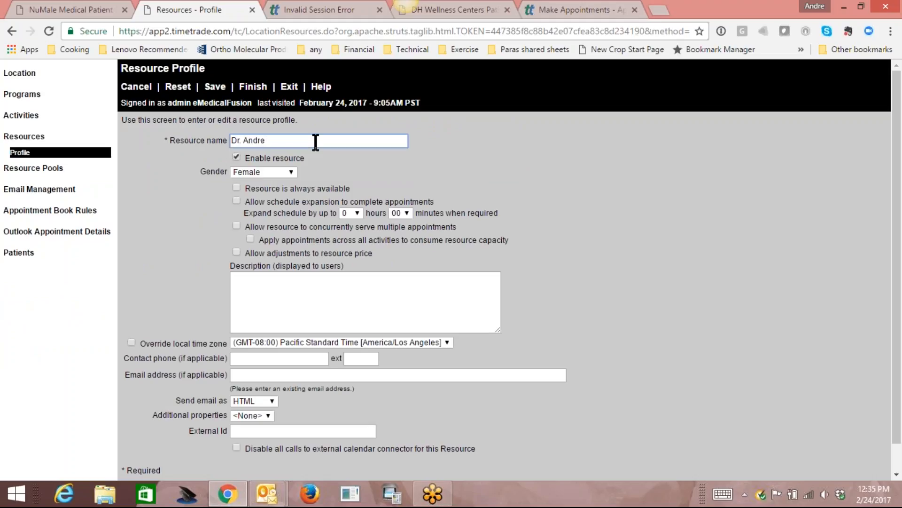
pyautogui.click(292, 169)
pyautogui.click(279, 203)
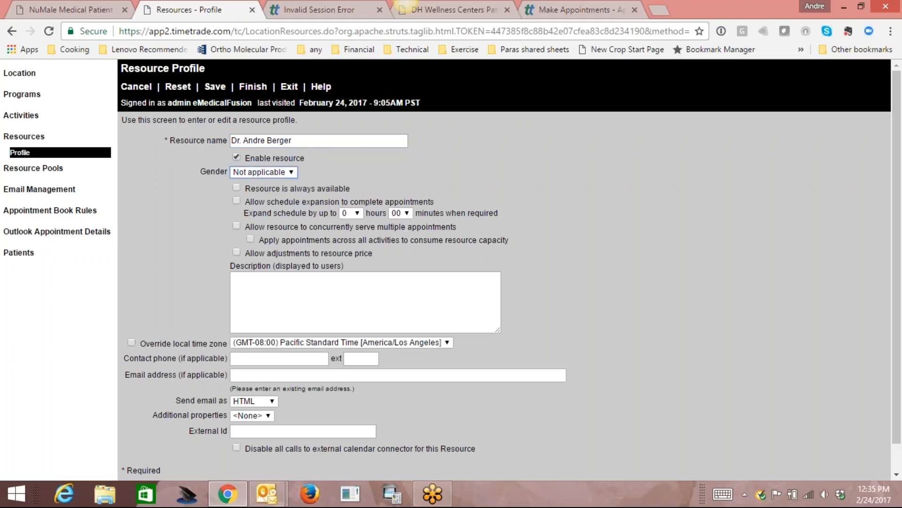
pyautogui.click(215, 87)
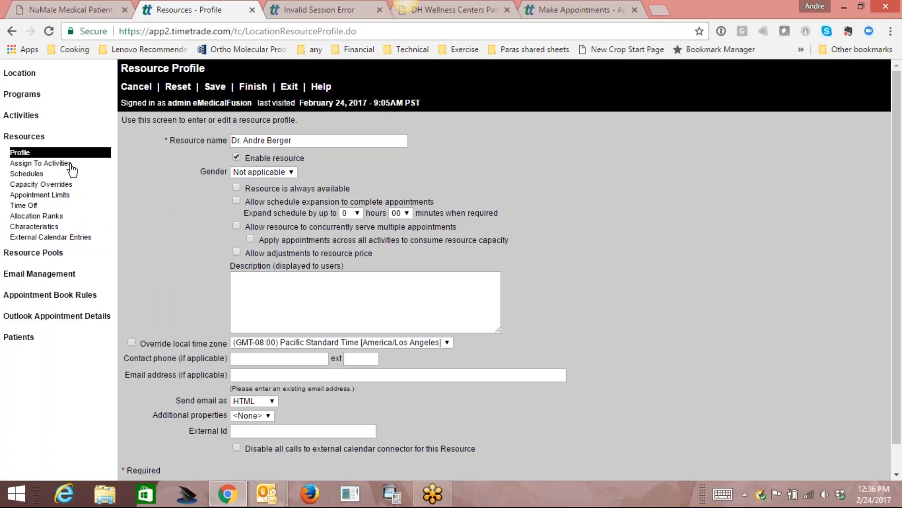
# Create and save a new schedule for the doctor named 'Default Schedule'.
pyautogui.click(33, 175)
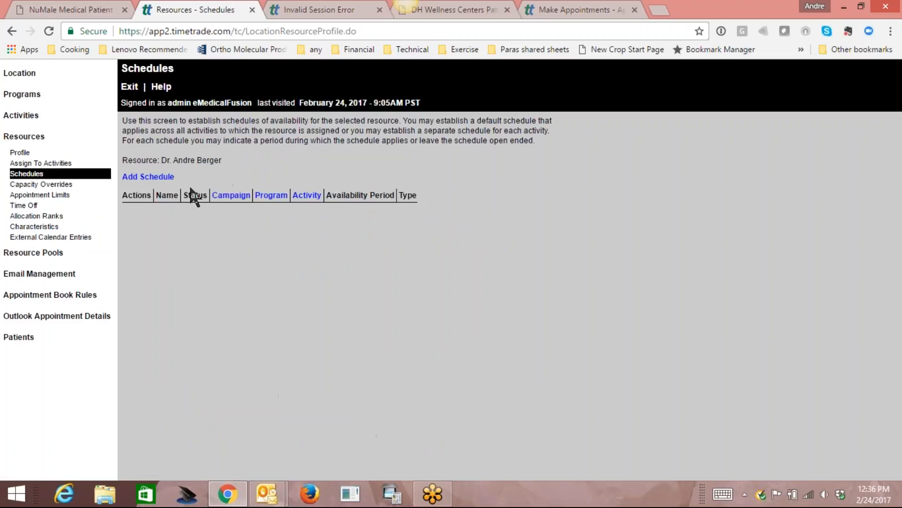
pyautogui.click(148, 177)
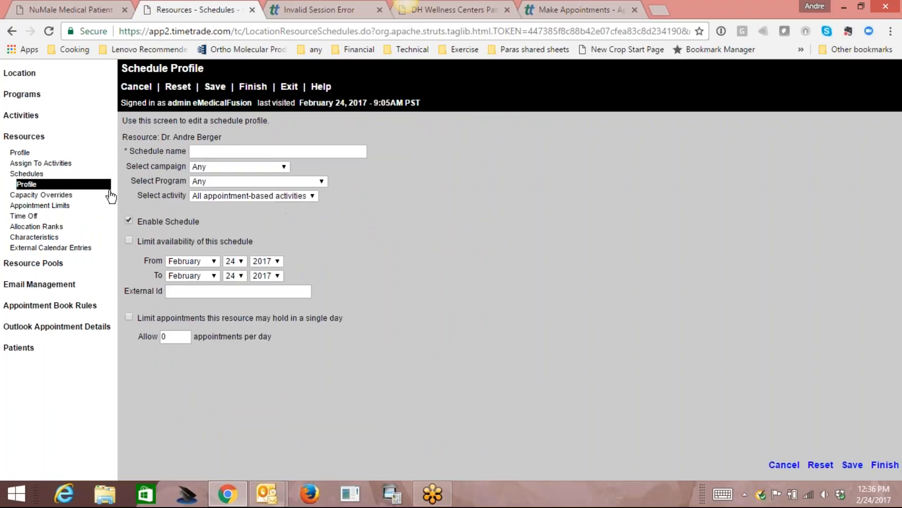
pyautogui.click(257, 151)
pyautogui.write('Default')
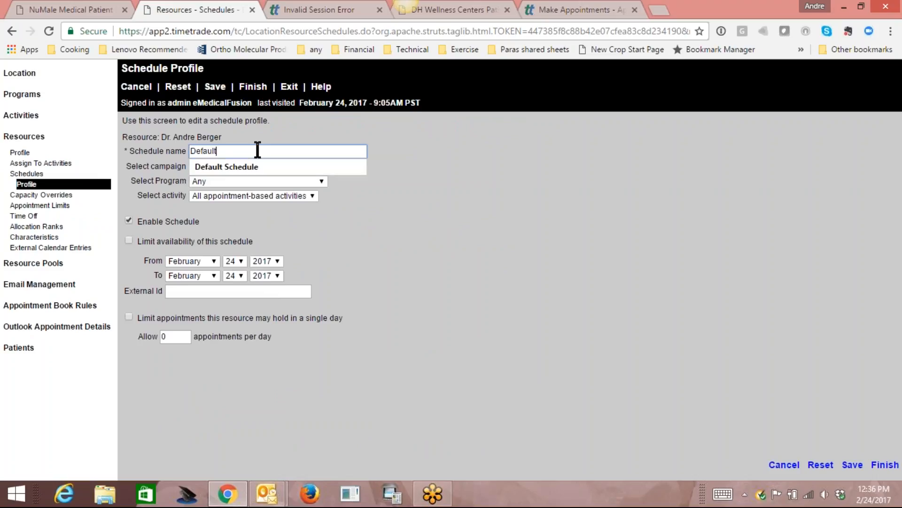
pyautogui.click(254, 166)
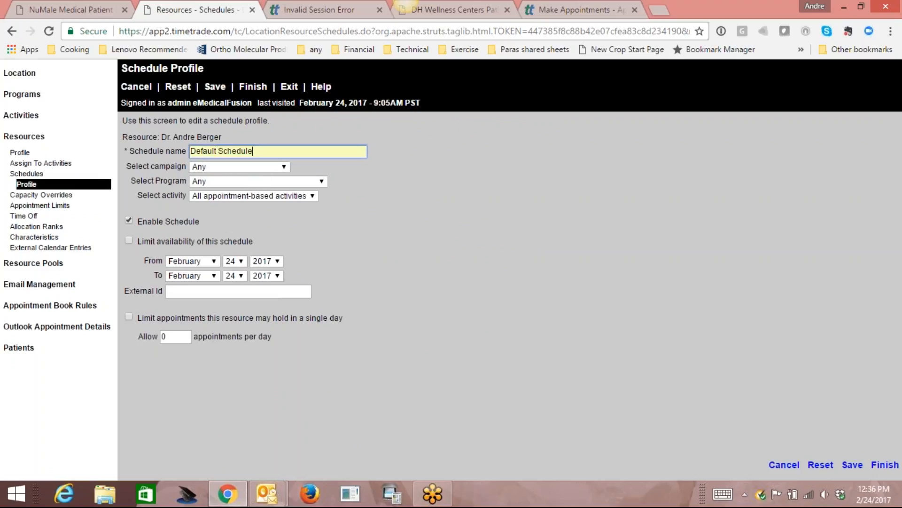
pyautogui.click(217, 87)
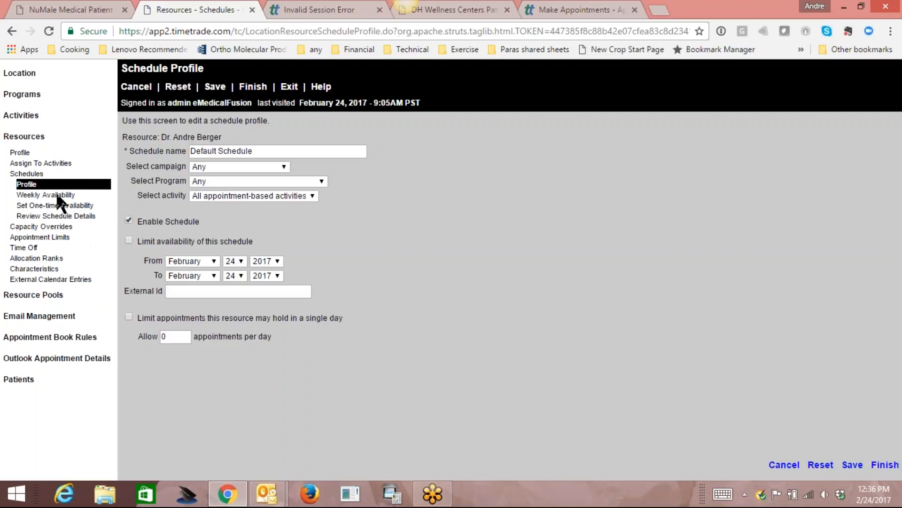
# Mark Monday, Wednesday and Thursday available from 8:00AM through 4:45PM and save.
pyautogui.click(57, 196)
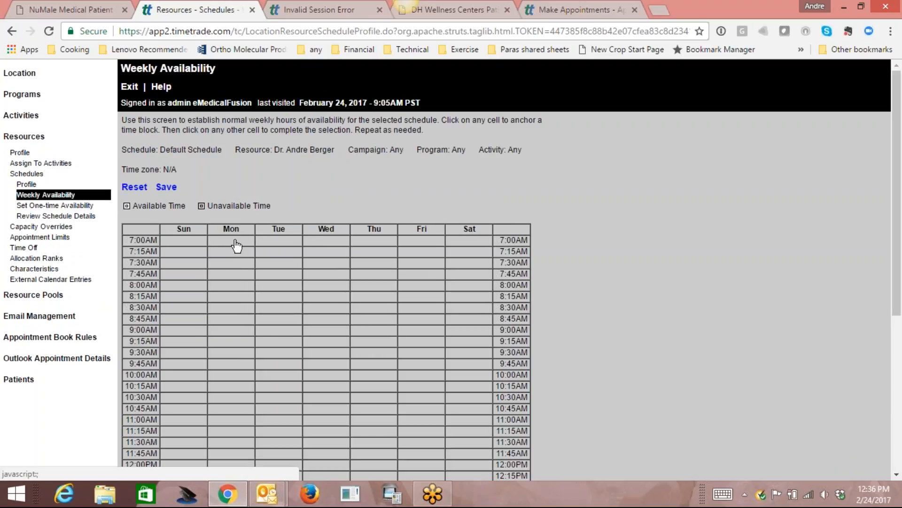
pyautogui.click(235, 286)
pyautogui.moveTo(895, 310); pyautogui.dragTo(900, 458)
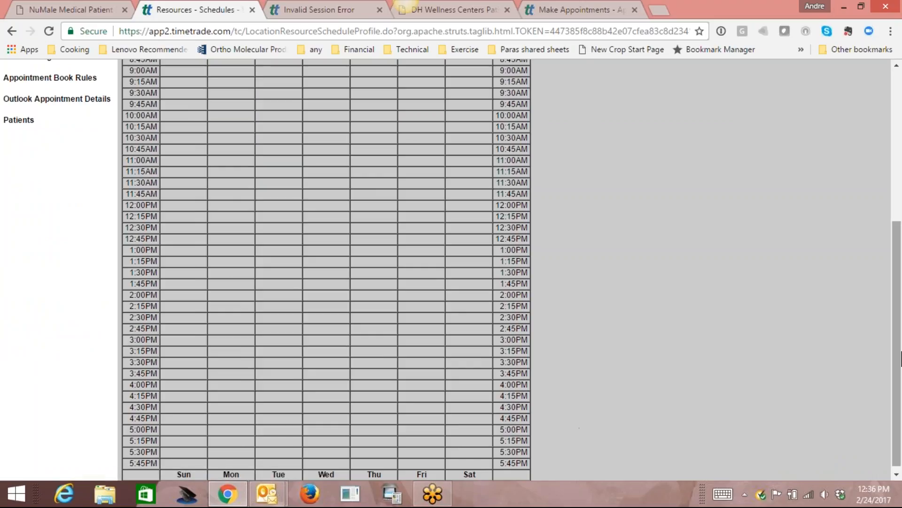
pyautogui.scroll(3, 897, 364)
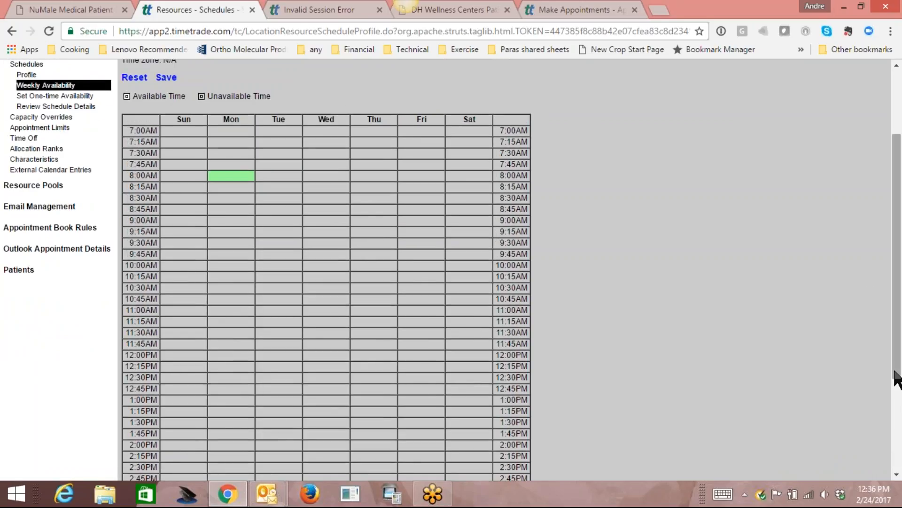
pyautogui.scroll(-3, 897, 375)
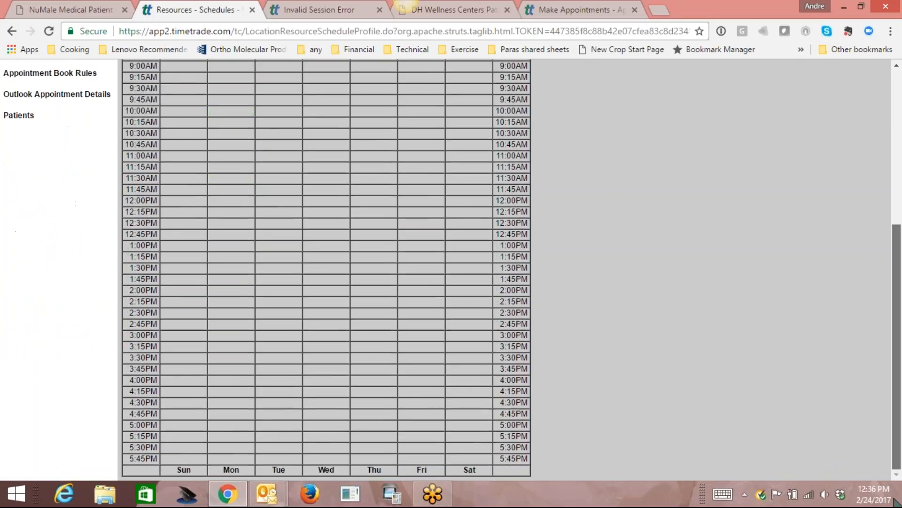
pyautogui.click(232, 418)
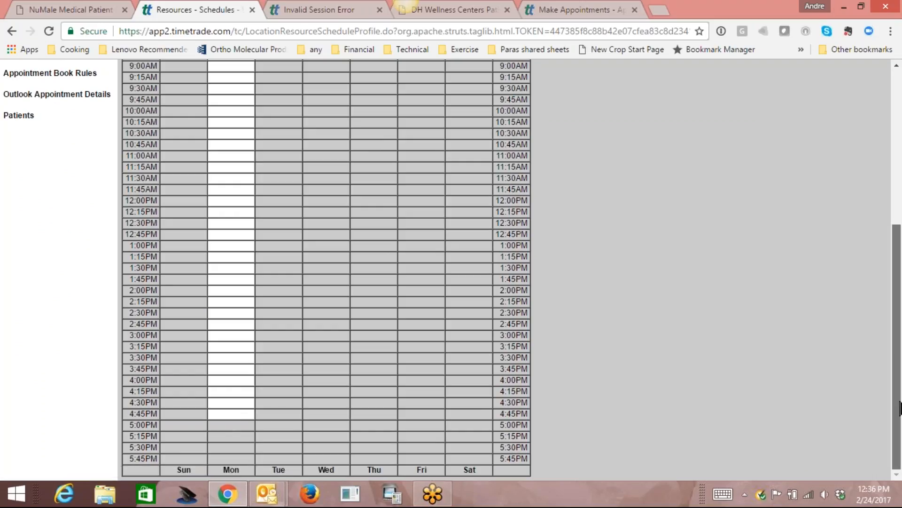
pyautogui.moveTo(899, 406); pyautogui.dragTo(899, 272)
pyautogui.click(318, 258)
pyautogui.moveTo(899, 320); pyautogui.dragTo(899, 461)
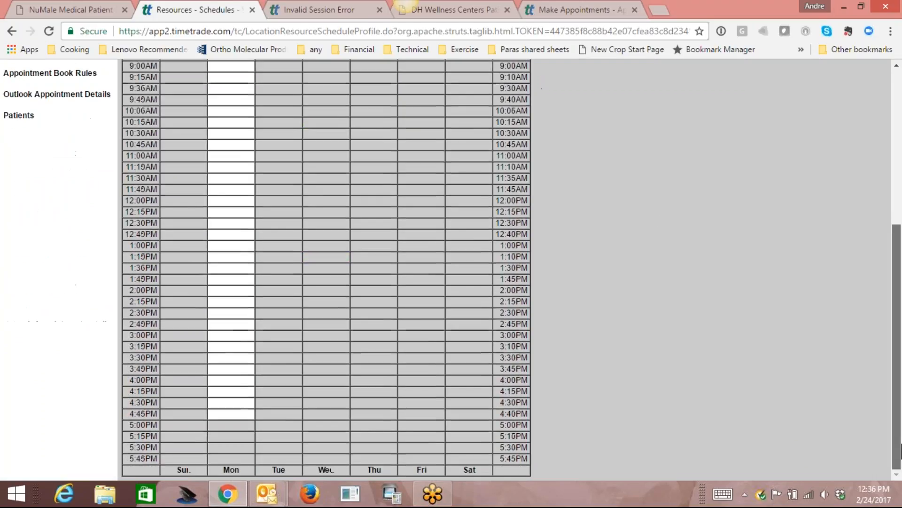
pyautogui.click(380, 412)
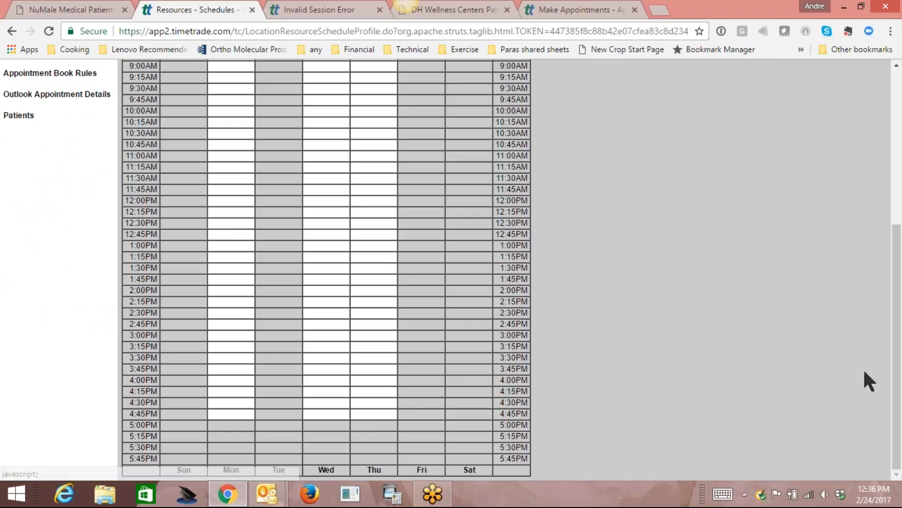
pyautogui.moveTo(897, 375); pyautogui.dragTo(898, 258)
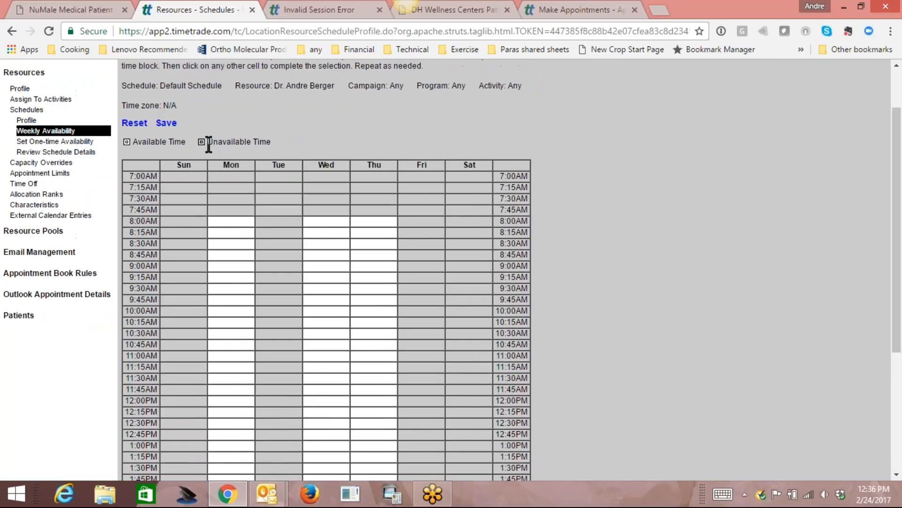
pyautogui.click(168, 123)
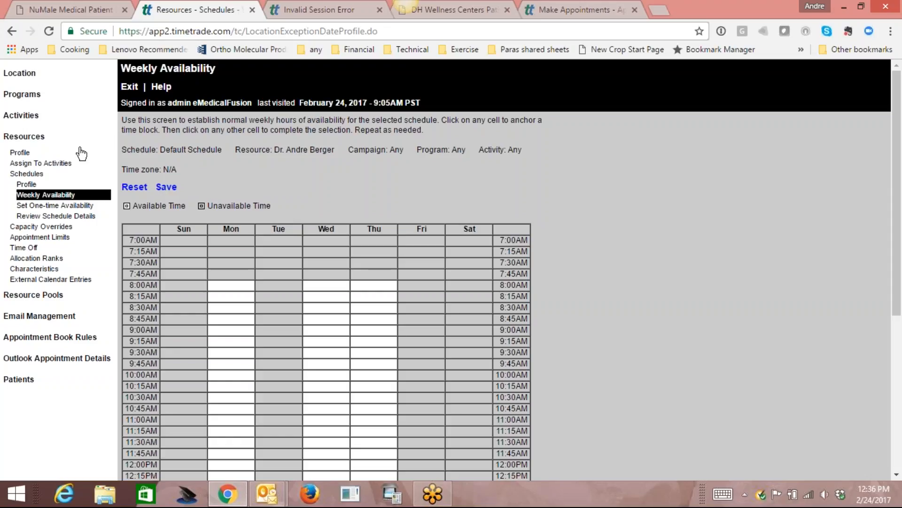
# Go to the Activities list showing New Patient Consultation.
pyautogui.click(26, 117)
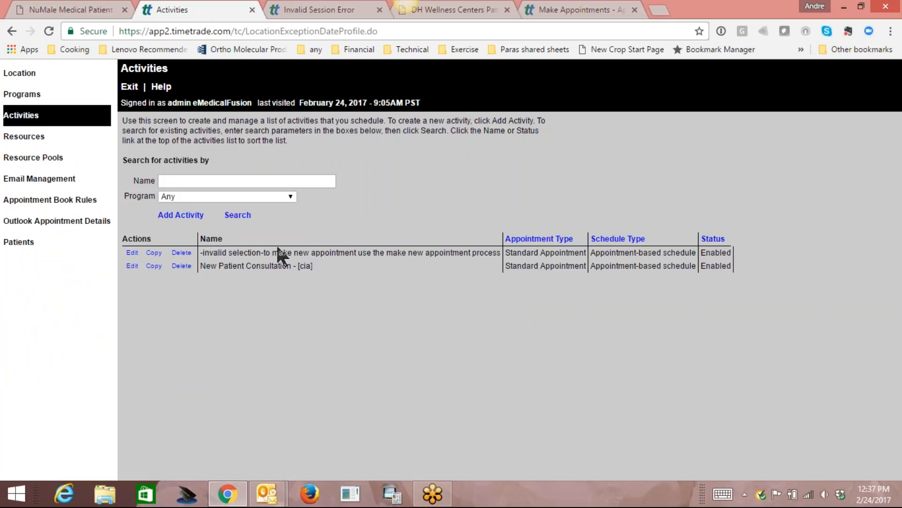
# Rename the activity to 'New Patient Consultation ED', save it, and return to Activities.
pyautogui.click(132, 266)
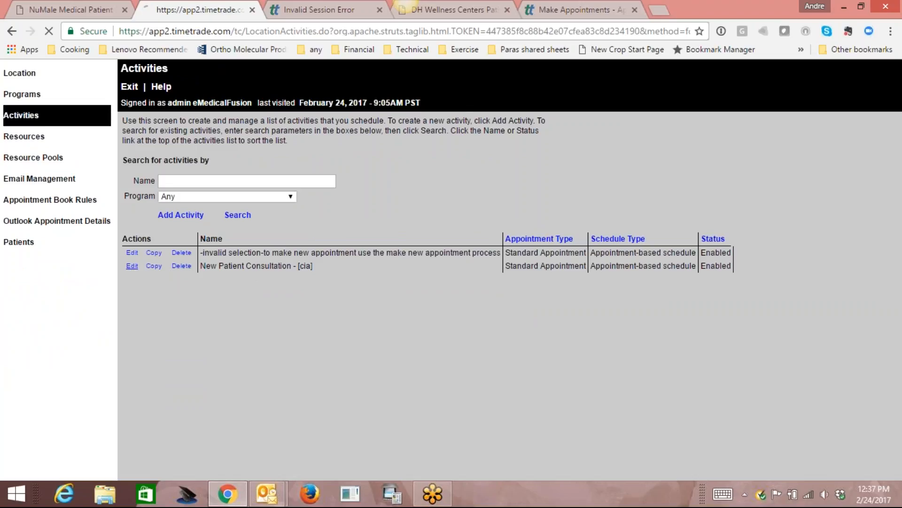
pyautogui.click(347, 155)
pyautogui.write('ED')
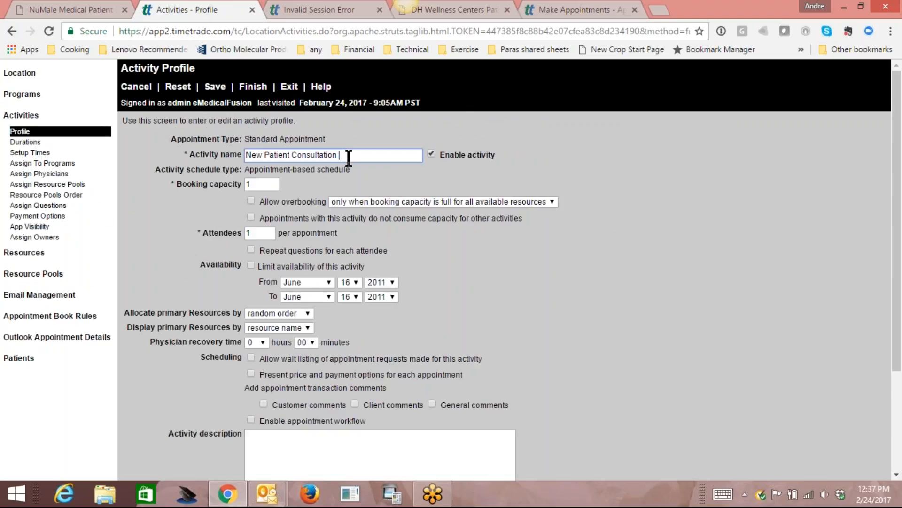
pyautogui.click(214, 86)
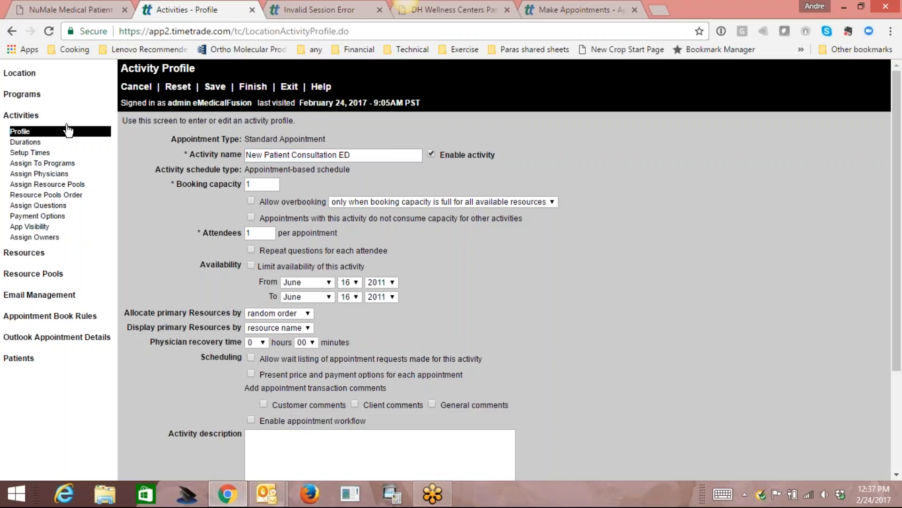
pyautogui.click(28, 118)
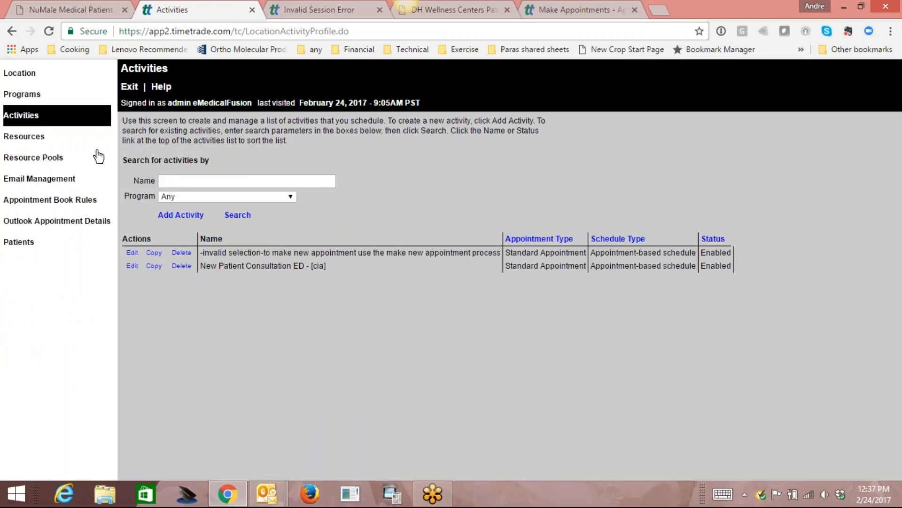
# Add a Standard Appointment activity named 'New Patient Consultation LowT'.
pyautogui.click(180, 215)
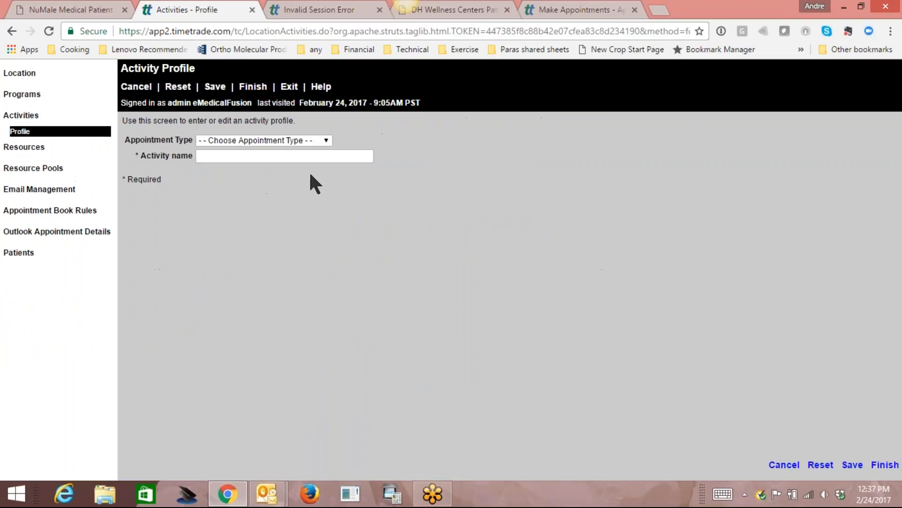
pyautogui.click(324, 141)
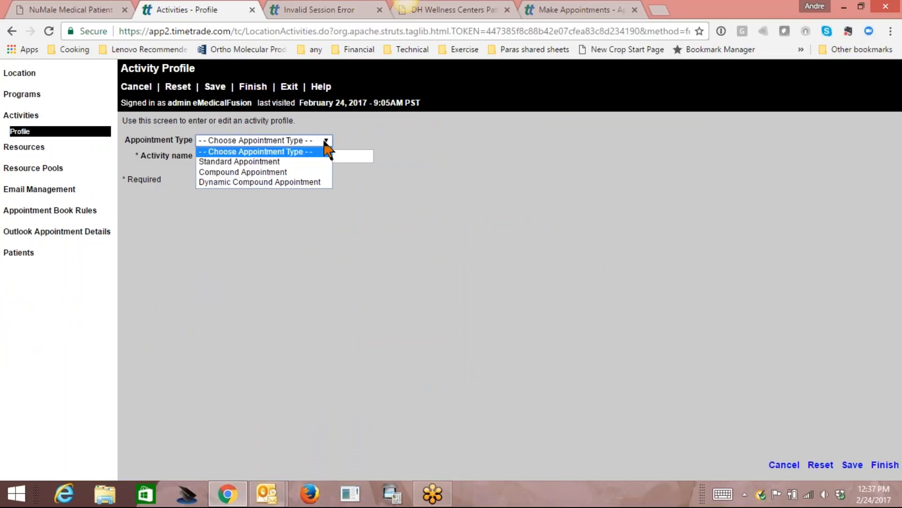
pyautogui.click(308, 162)
pyautogui.click(307, 155)
pyautogui.write('new')
pyautogui.press('BackSpace')
pyautogui.press('BackSpace')
pyautogui.press('BackSpace')
pyautogui.press('BackSpace')
pyautogui.write('Nea')
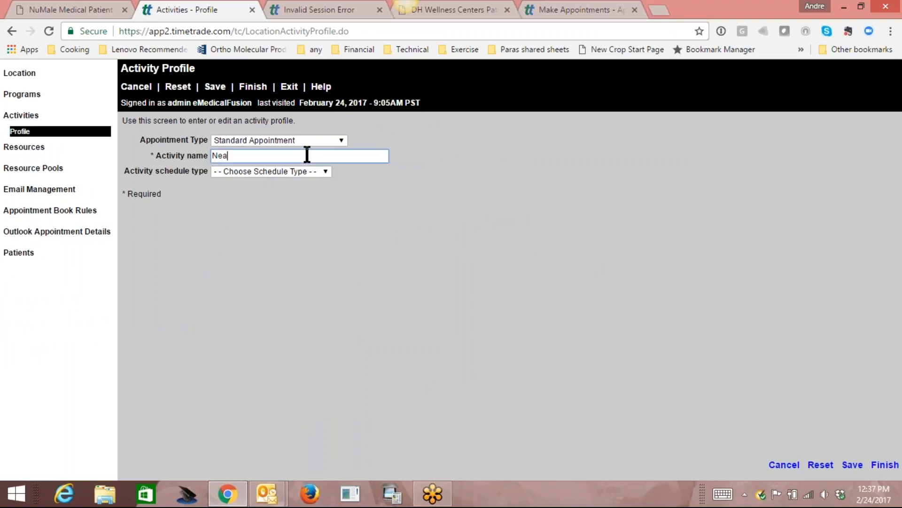
pyautogui.press('BackSpace')
pyautogui.write('w')
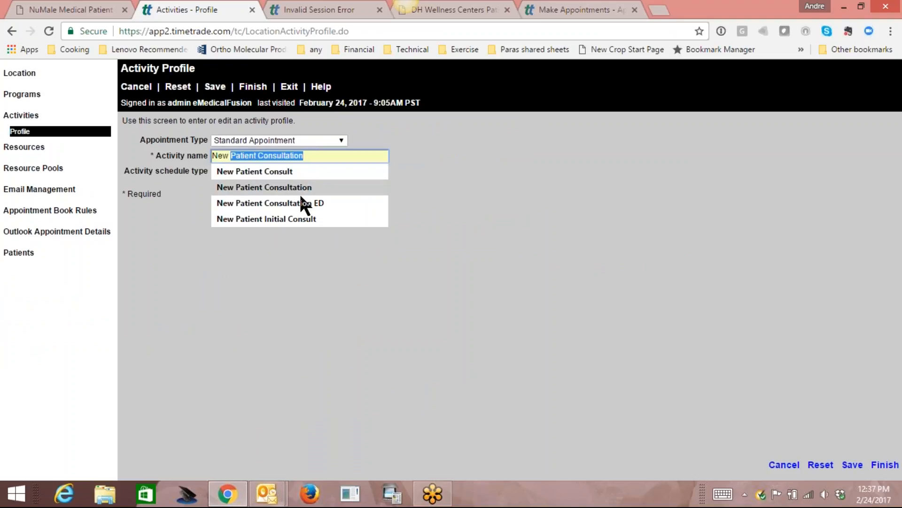
pyautogui.click(303, 197)
pyautogui.click(327, 155)
pyautogui.press('BackSpace')
pyautogui.press('BackSpace')
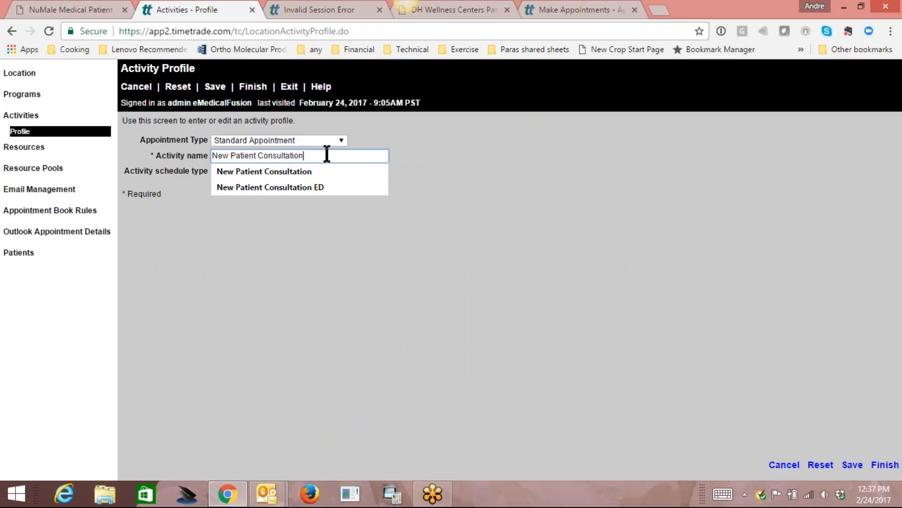
pyautogui.write('LowT')
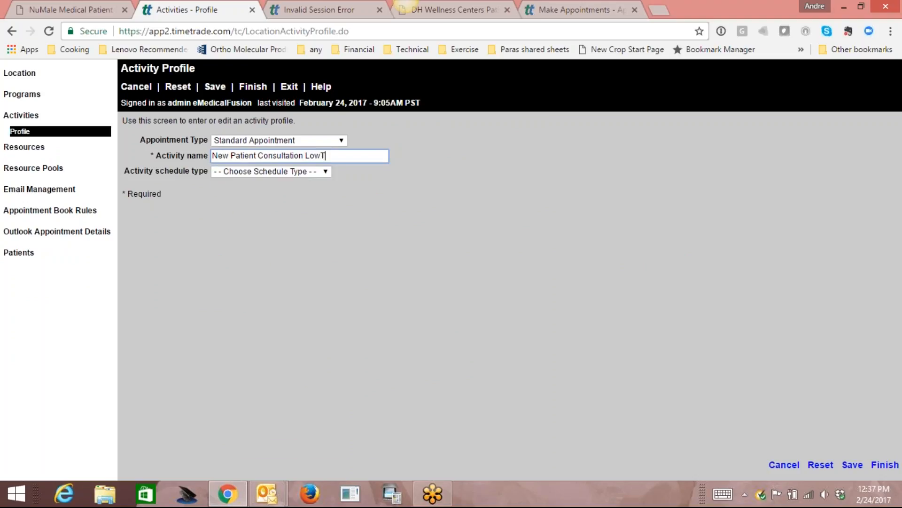
# Give the LowT activity an appointment-based schedule and save it.
pyautogui.click(325, 171)
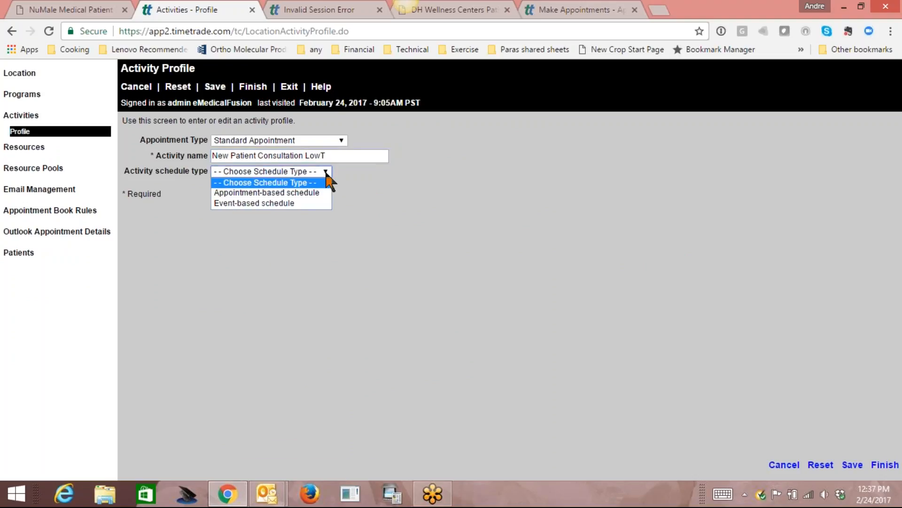
pyautogui.click(304, 191)
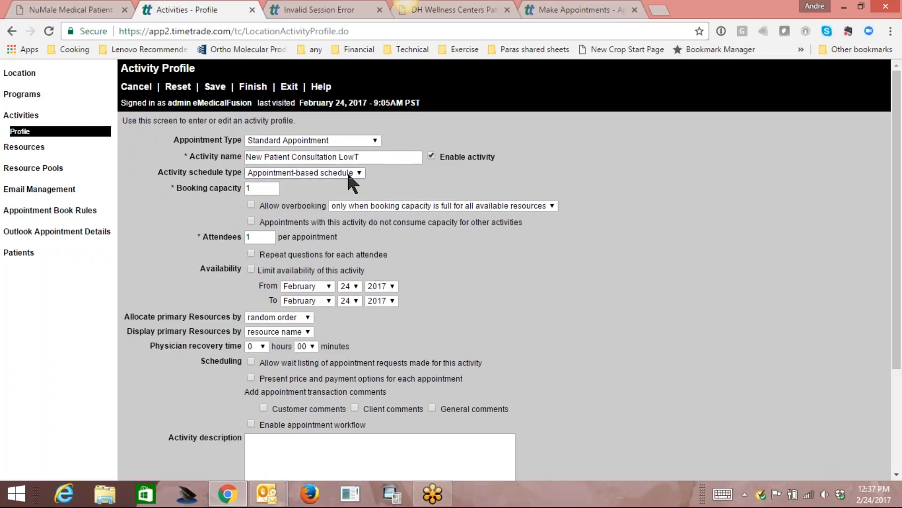
pyautogui.click(216, 87)
pyautogui.click(19, 142)
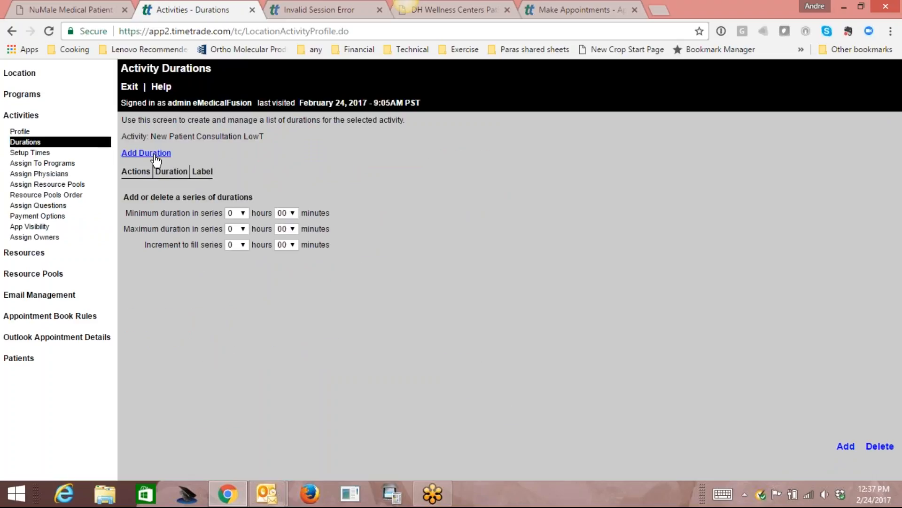
# Add a 1 hour 30 minute duration to the LowT activity.
pyautogui.click(155, 158)
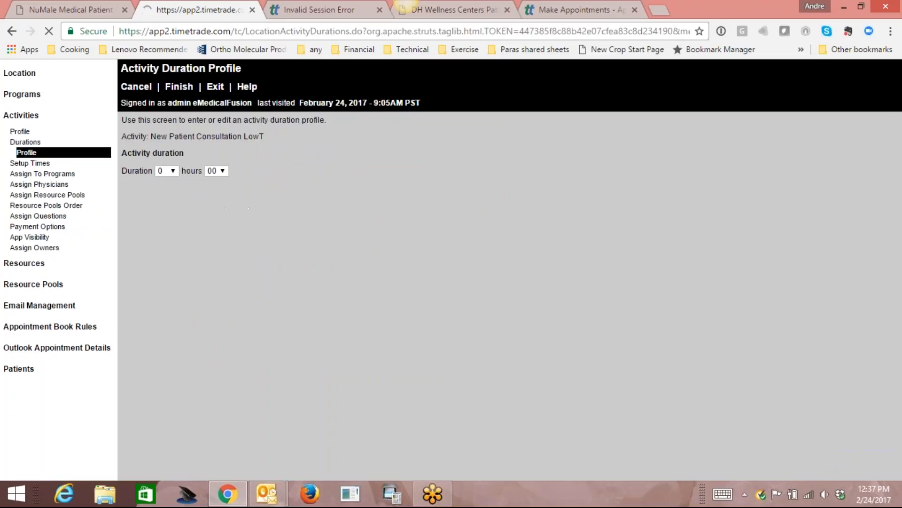
pyautogui.click(173, 171)
pyautogui.click(161, 192)
pyautogui.click(222, 171)
pyautogui.moveTo(224, 188); pyautogui.dragTo(229, 265)
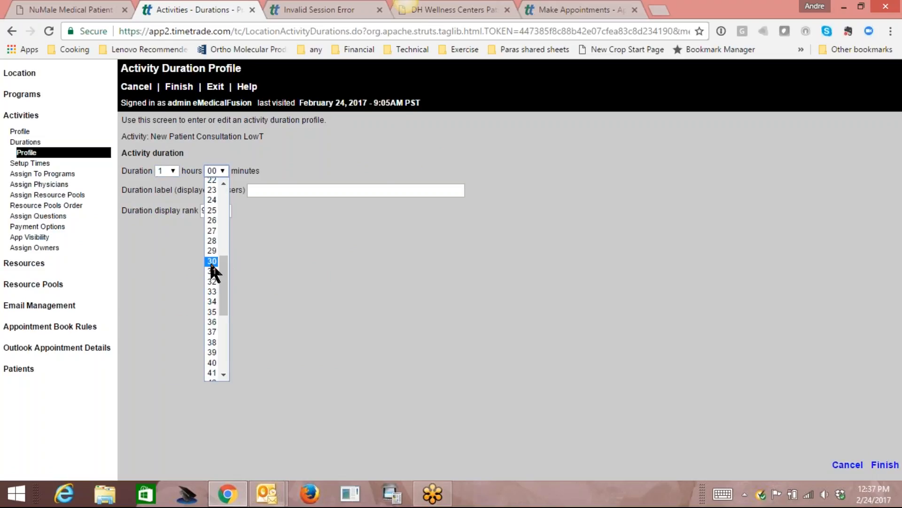
pyautogui.click(209, 260)
pyautogui.click(181, 87)
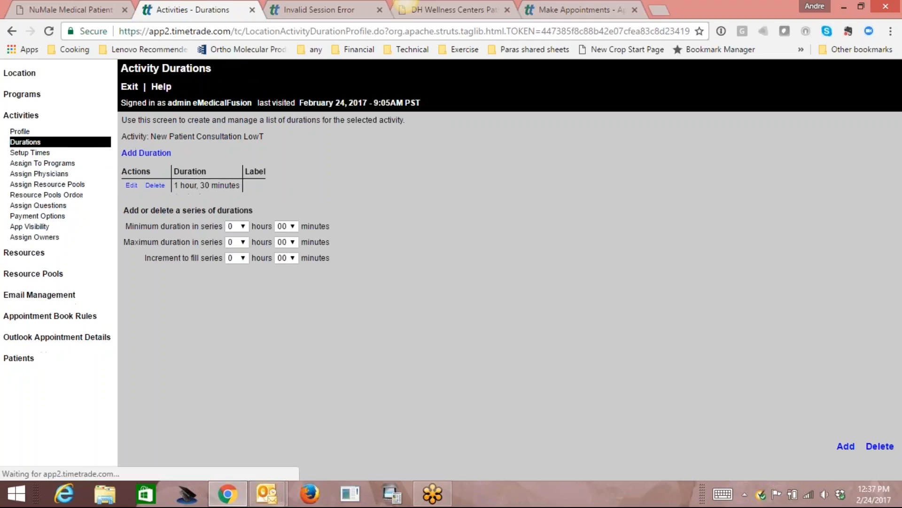
# Assign the activity to the Patient Appointments and New Patient Appointment programs.
pyautogui.click(49, 165)
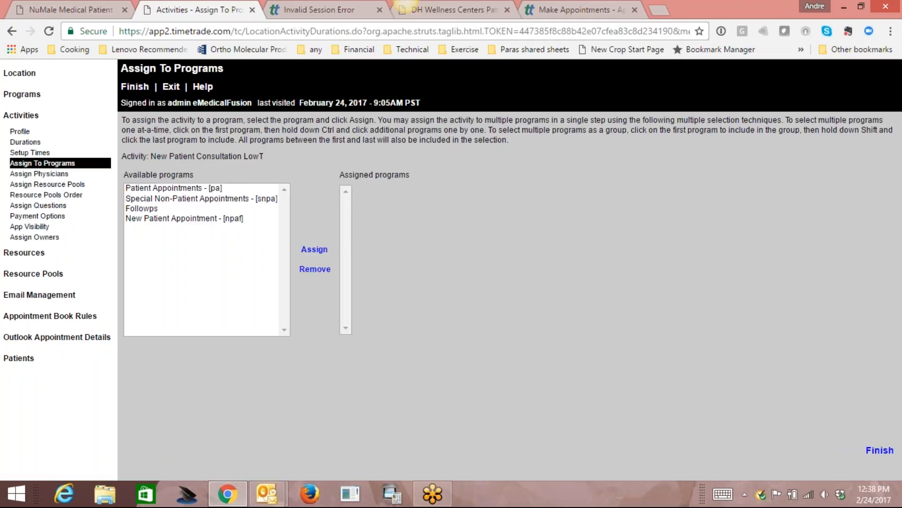
pyautogui.click(189, 188)
pyautogui.click(313, 250)
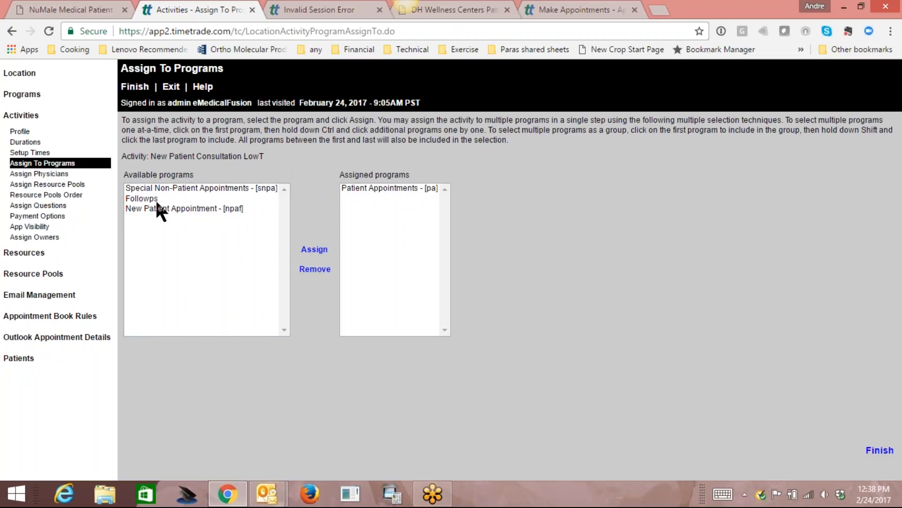
pyautogui.click(157, 207)
pyautogui.click(314, 249)
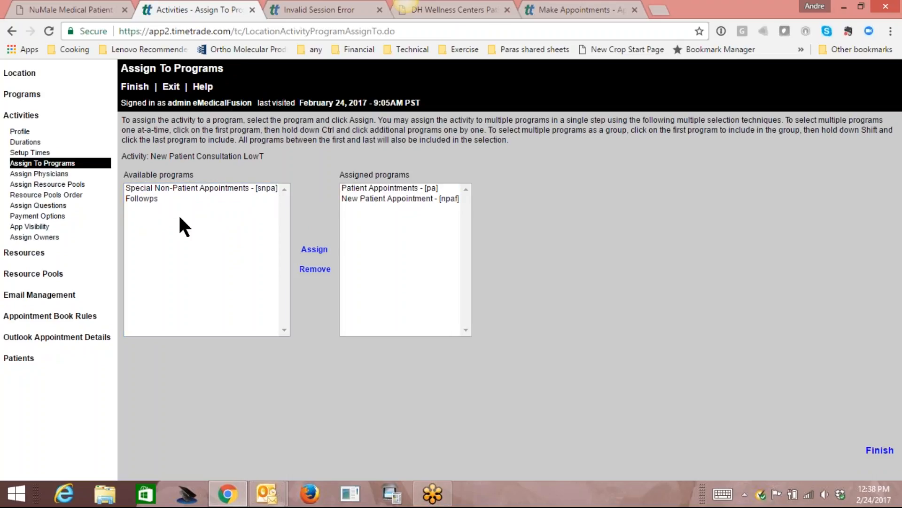
# Assign the second physician to the activity and save.
pyautogui.click(53, 175)
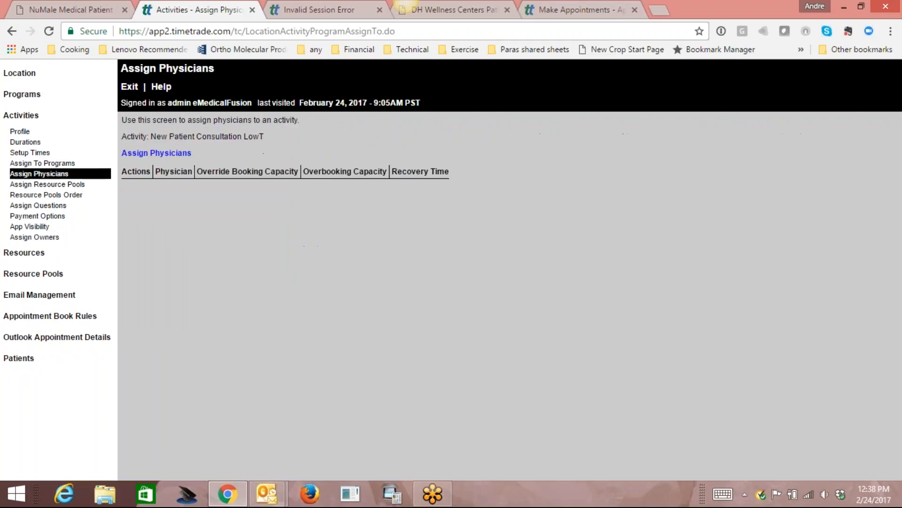
pyautogui.click(155, 154)
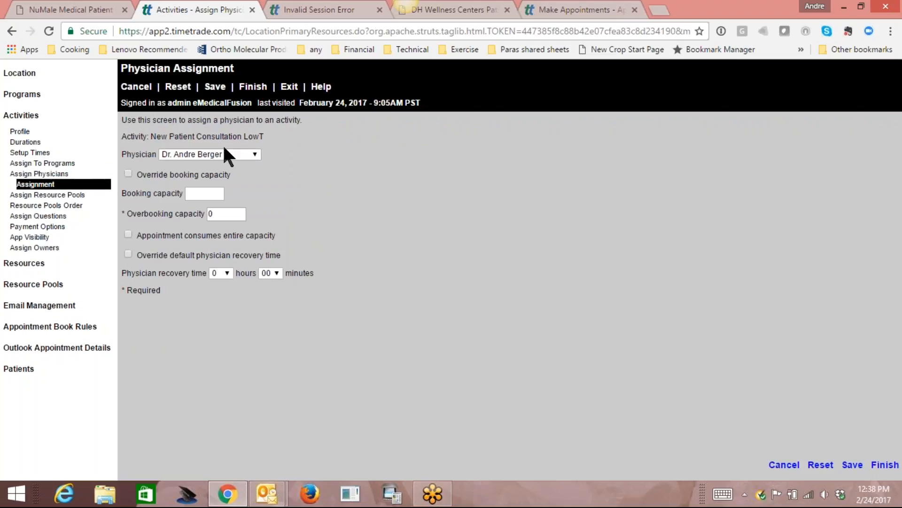
pyautogui.click(254, 154)
pyautogui.click(233, 174)
pyautogui.click(215, 86)
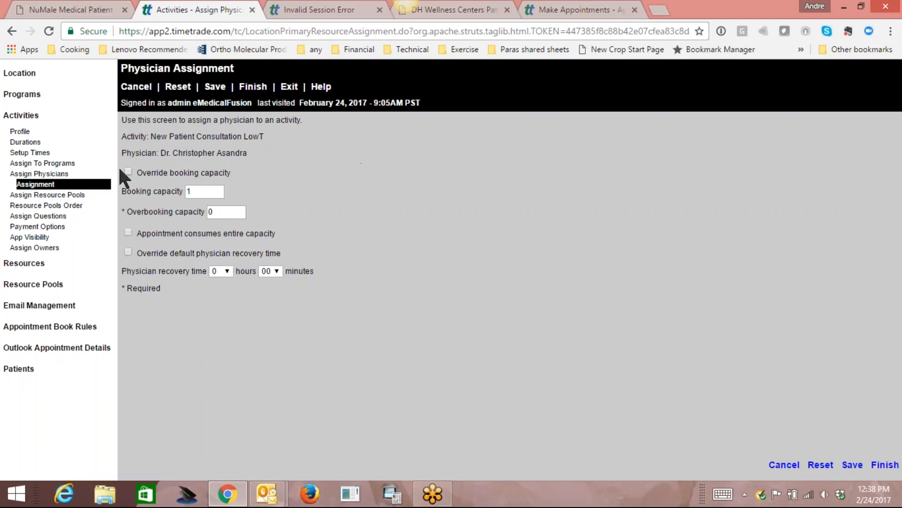
# Start a new Standard Appointment activity named 'New Patient Consultation Weight Loss'.
pyautogui.click(27, 116)
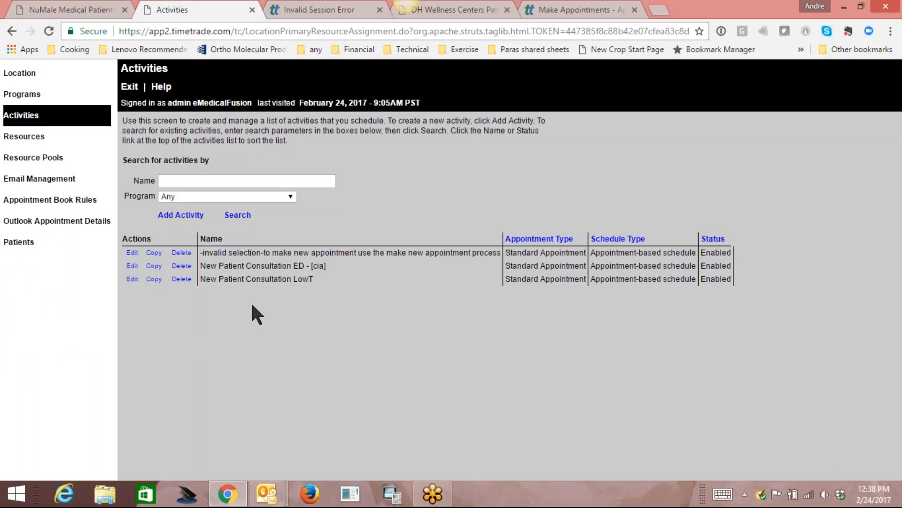
pyautogui.click(190, 217)
pyautogui.click(326, 141)
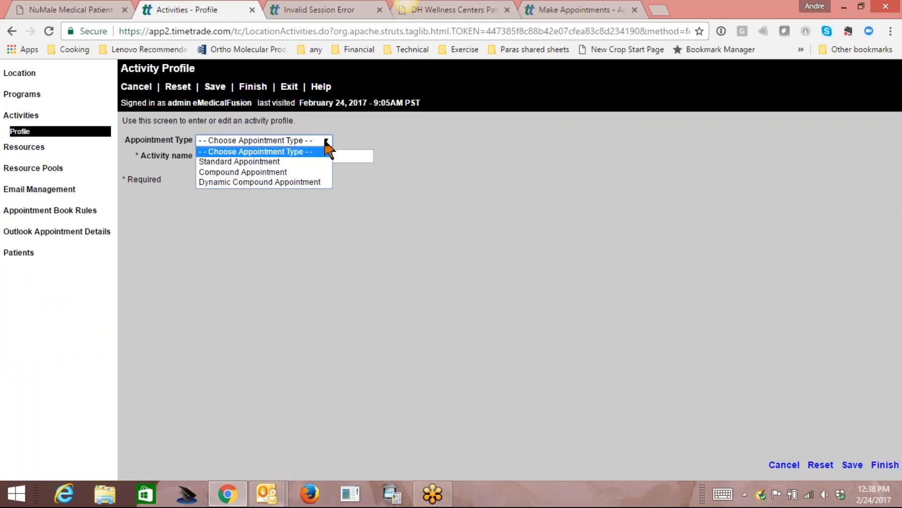
pyautogui.click(310, 161)
pyautogui.click(311, 155)
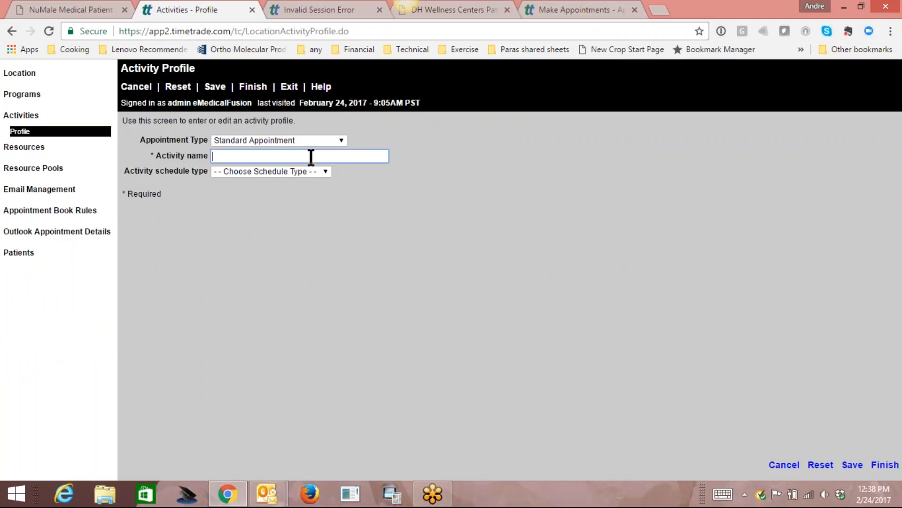
pyautogui.write('New')
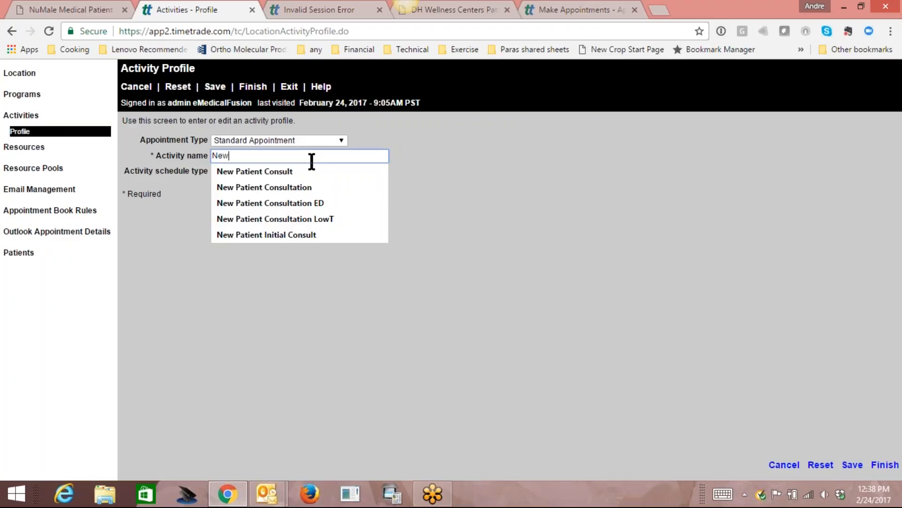
pyautogui.click(326, 218)
pyautogui.click(352, 155)
pyautogui.press('BackSpace')
pyautogui.press('BackSpace')
pyautogui.press('BackSpace')
pyautogui.press('BackSpace')
pyautogui.write('Weight Loss')
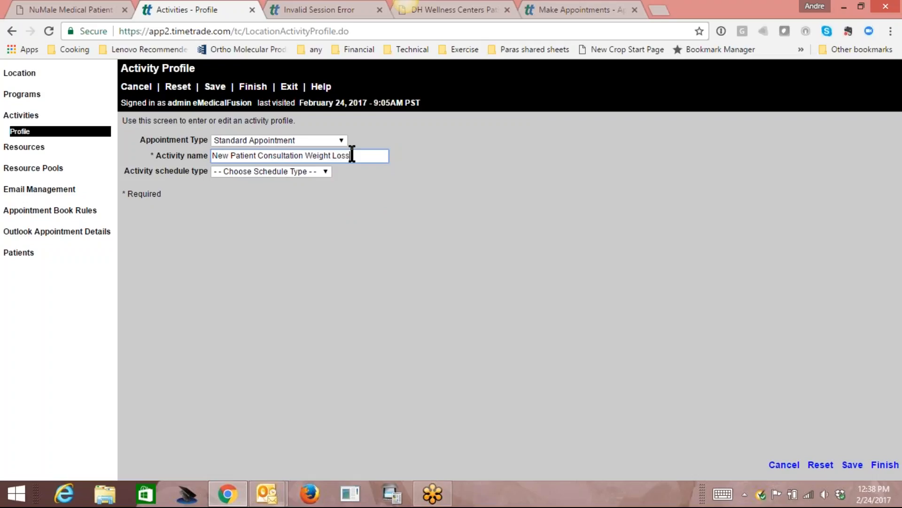
# Make the Weight Loss activity appointment-based and save it.
pyautogui.click(323, 171)
pyautogui.click(315, 191)
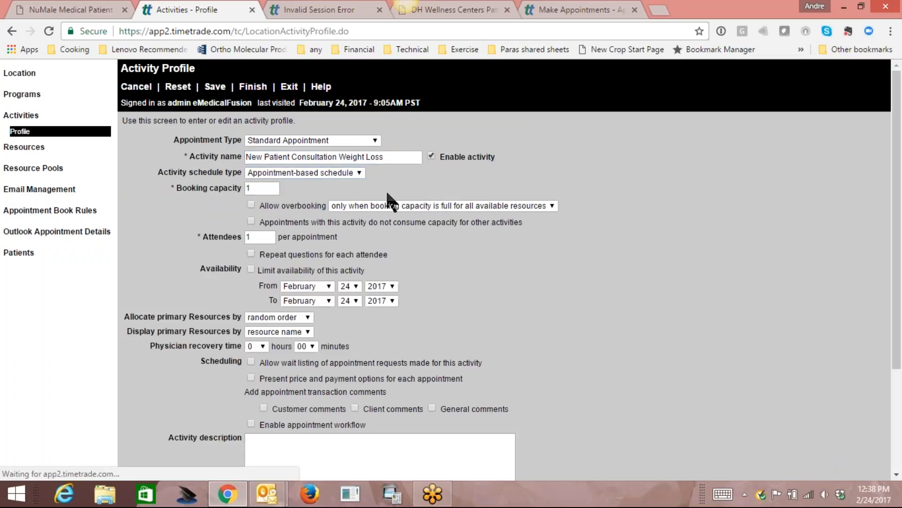
pyautogui.click(215, 87)
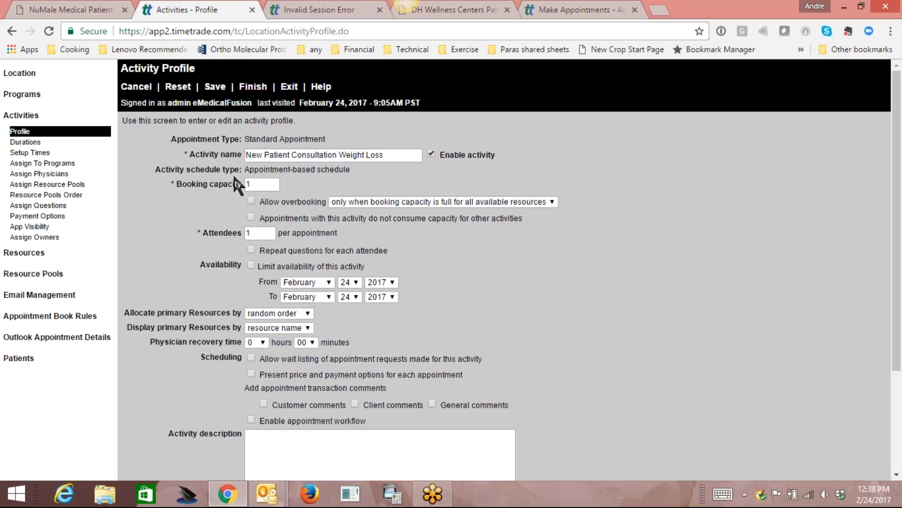
pyautogui.click(28, 143)
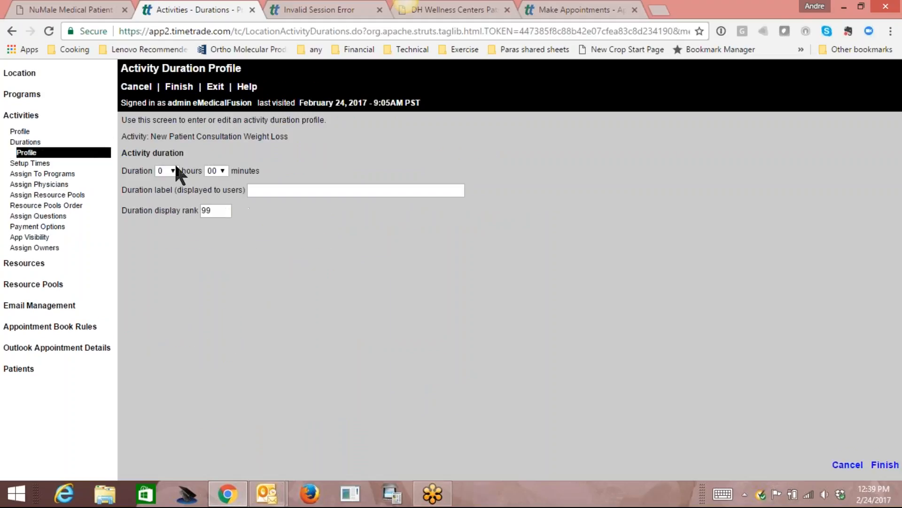
# Add a 1 hour 30 minute duration to the Weight Loss activity.
pyautogui.click(168, 170)
pyautogui.click(165, 188)
pyautogui.click(223, 170)
pyautogui.moveTo(222, 226); pyautogui.dragTo(227, 267)
pyautogui.click(213, 294)
pyautogui.click(184, 88)
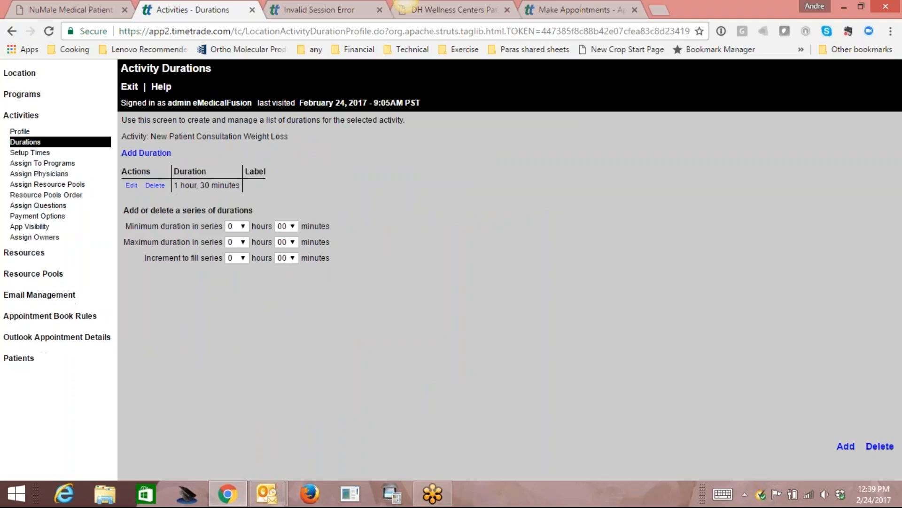
# Assign it to the Patient Appointments and New Patient Appointment programs.
pyautogui.click(49, 164)
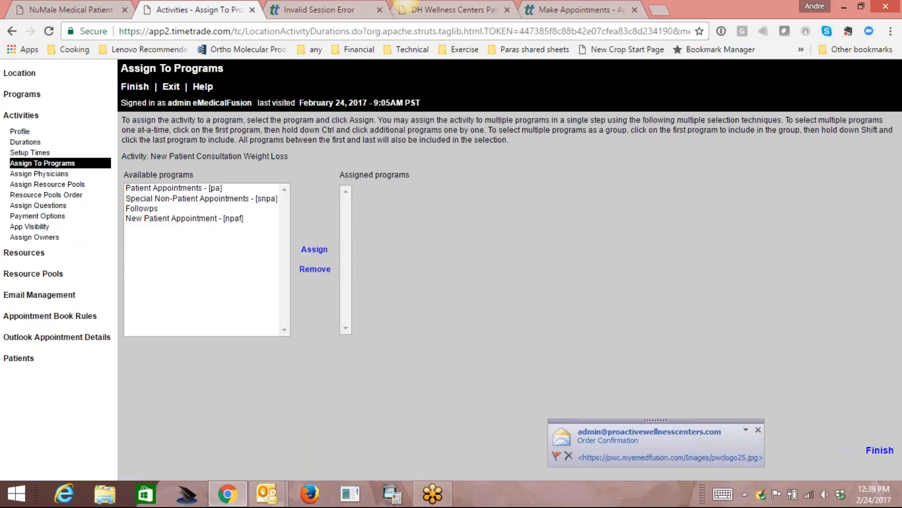
pyautogui.click(172, 190)
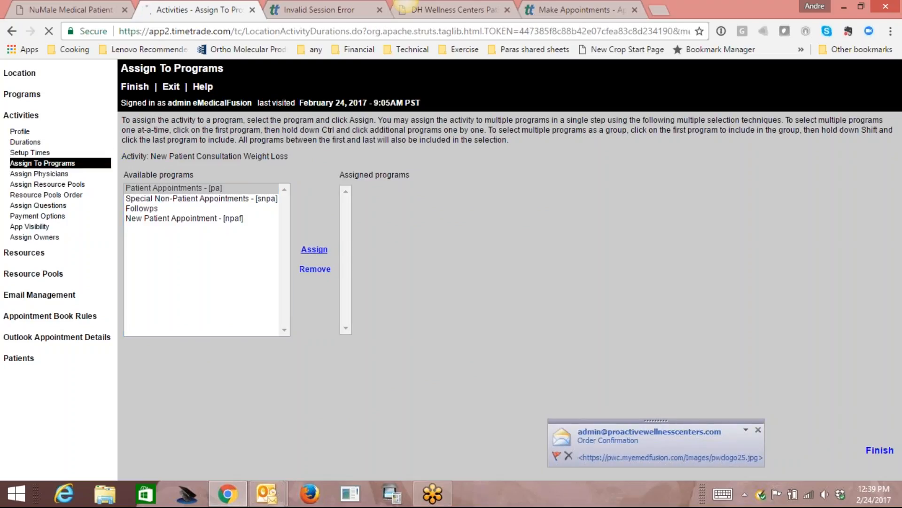
pyautogui.click(314, 249)
pyautogui.click(211, 207)
pyautogui.click(313, 250)
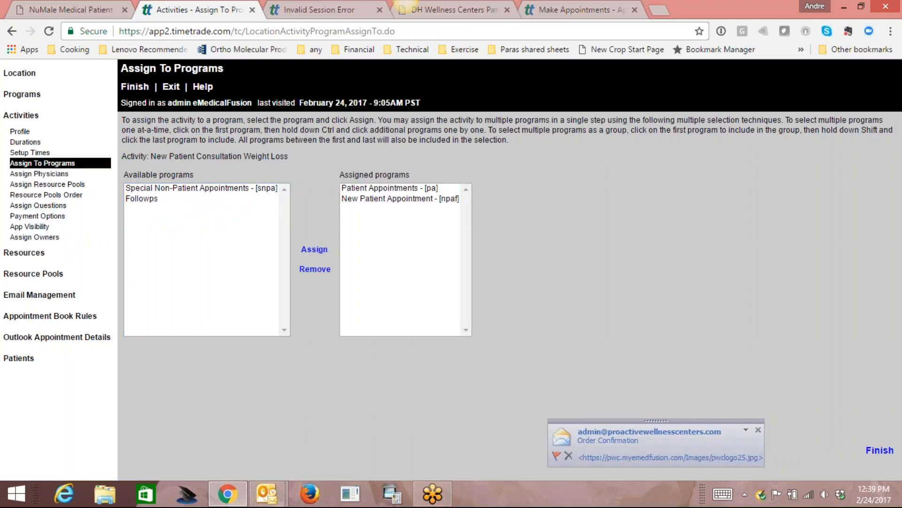
# Assign the second physician to the Weight Loss activity and save.
pyautogui.click(57, 174)
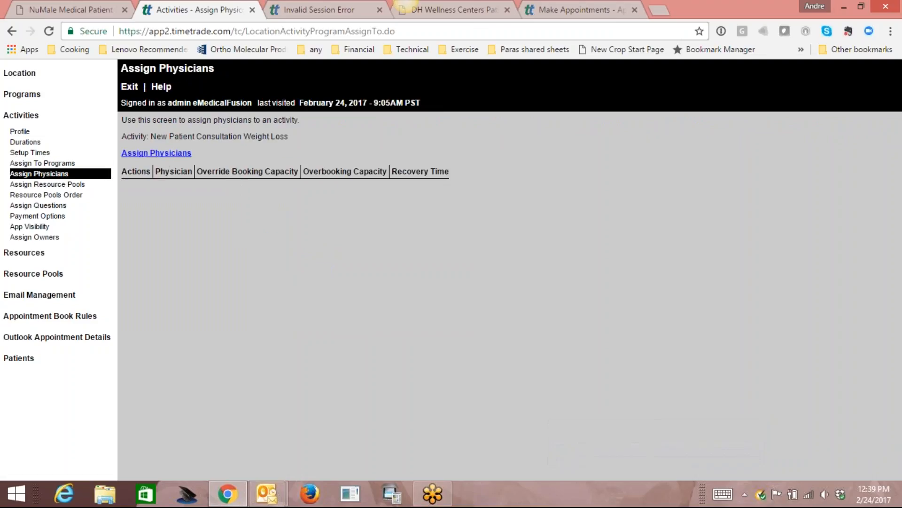
pyautogui.click(163, 153)
pyautogui.click(254, 155)
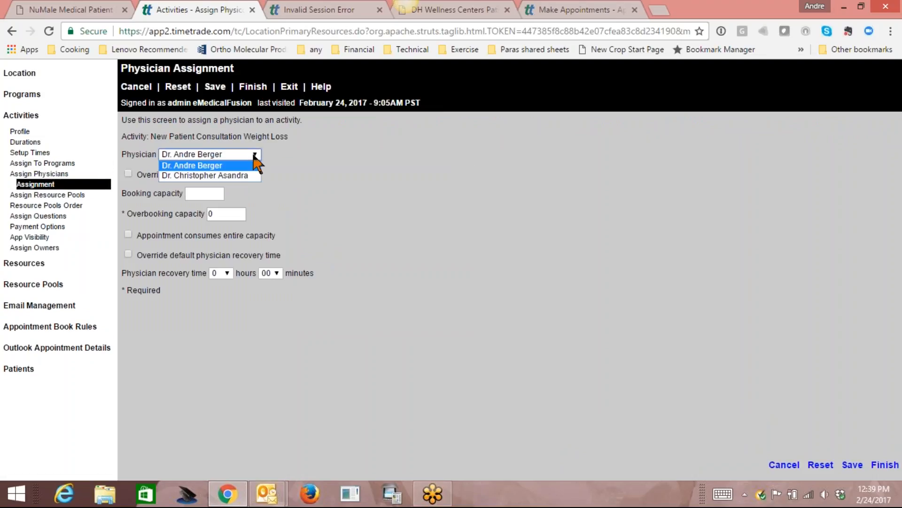
pyautogui.click(235, 175)
pyautogui.click(215, 87)
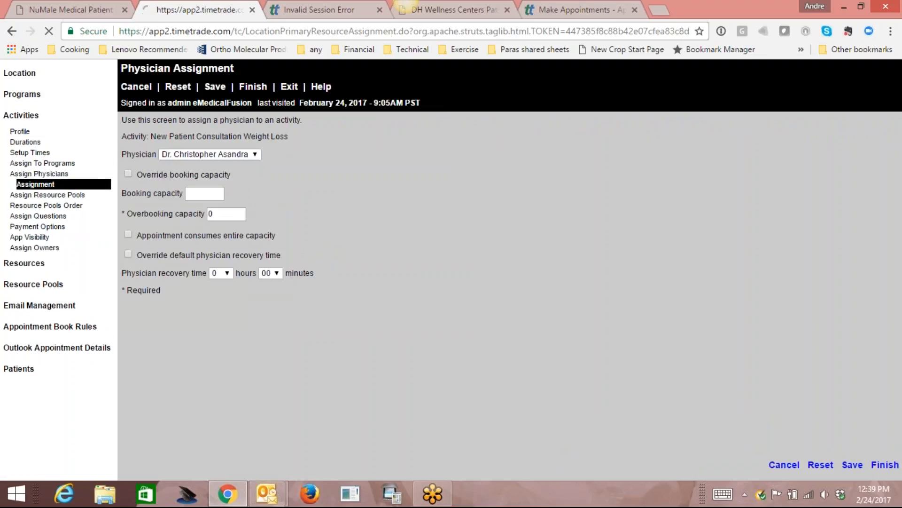
pyautogui.click(253, 87)
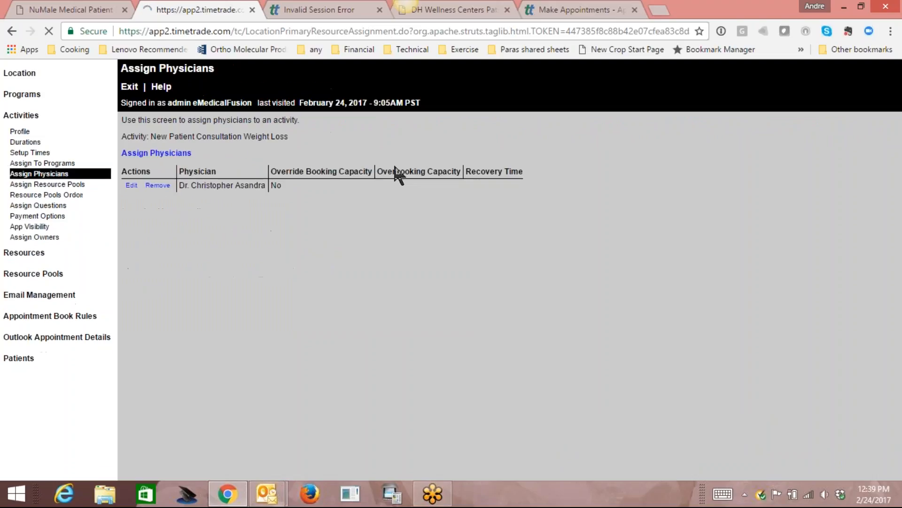
# Create an appointment-based Standard Appointment activity named 'Eros Procedure'.
pyautogui.click(18, 116)
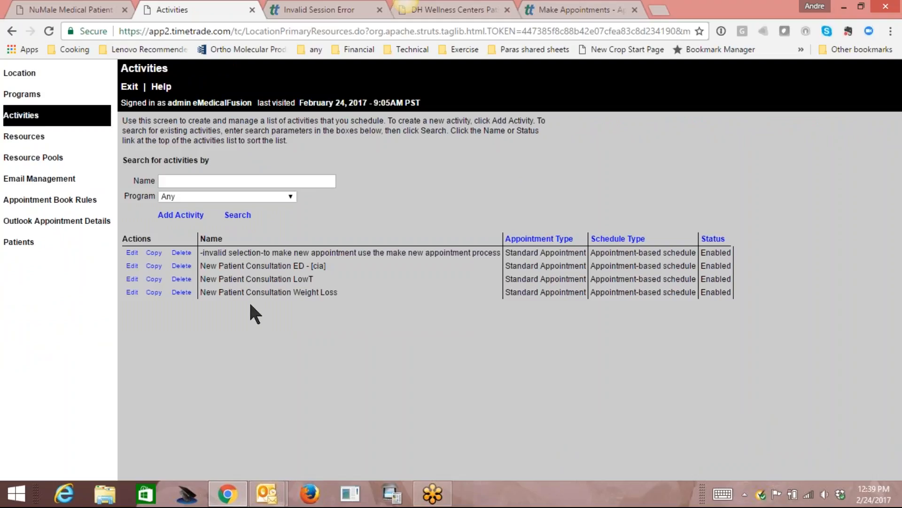
pyautogui.click(181, 215)
pyautogui.click(319, 139)
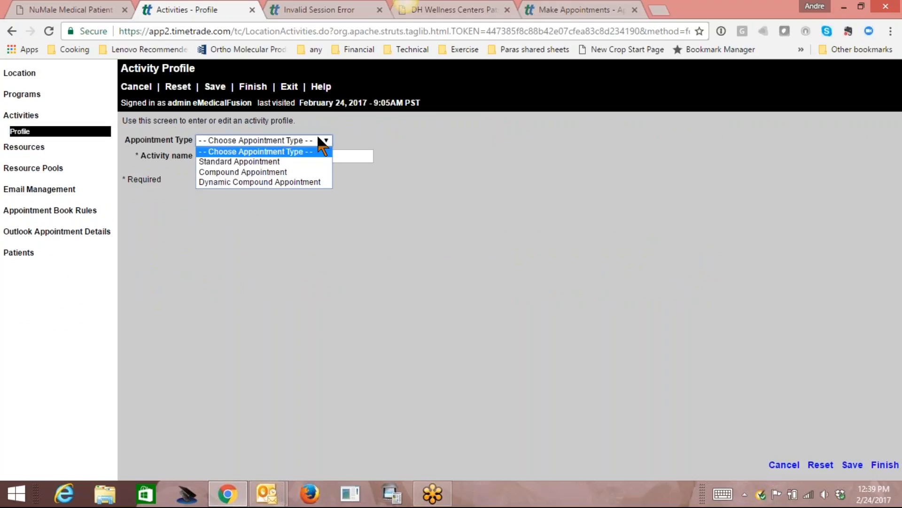
pyautogui.click(303, 161)
pyautogui.write('Eros Procedure')
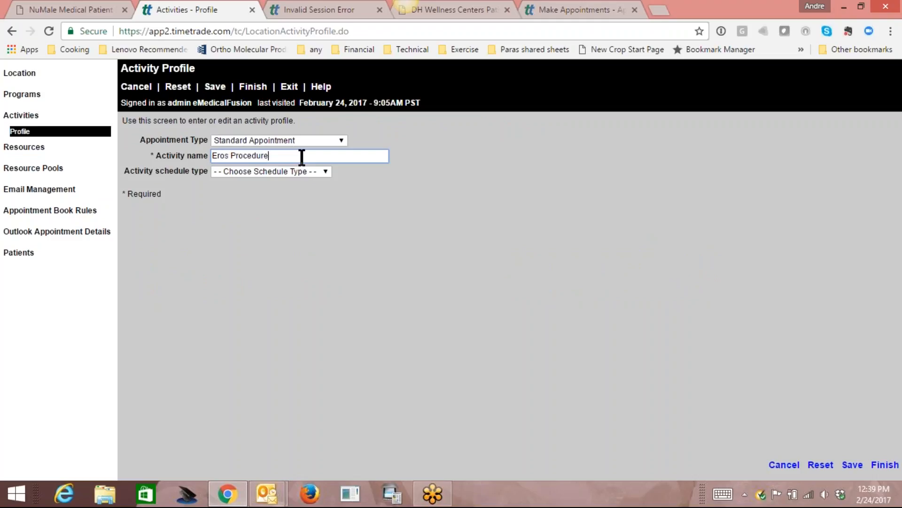
pyautogui.click(323, 171)
pyautogui.click(311, 193)
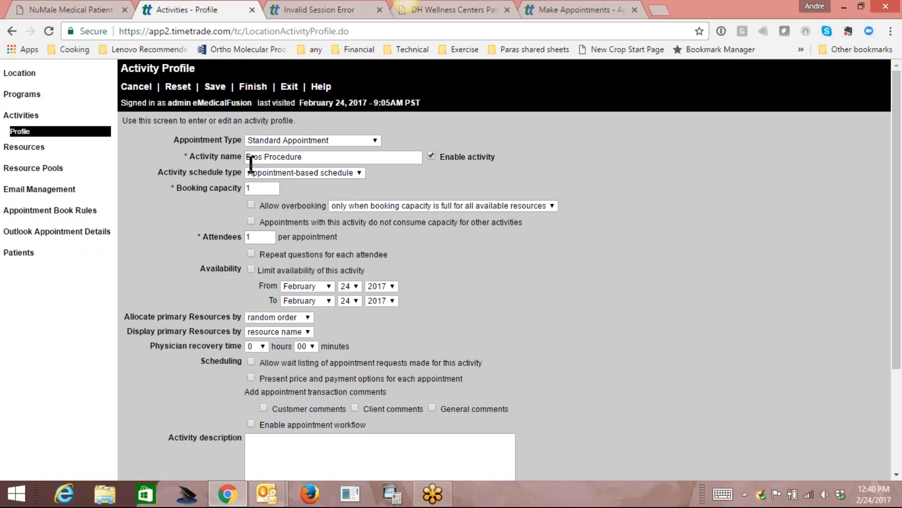
# Rename the activity to 'New Patient Consultation Eros Procedure' and save it.
pyautogui.moveTo(263, 157); pyautogui.dragTo(244, 157)
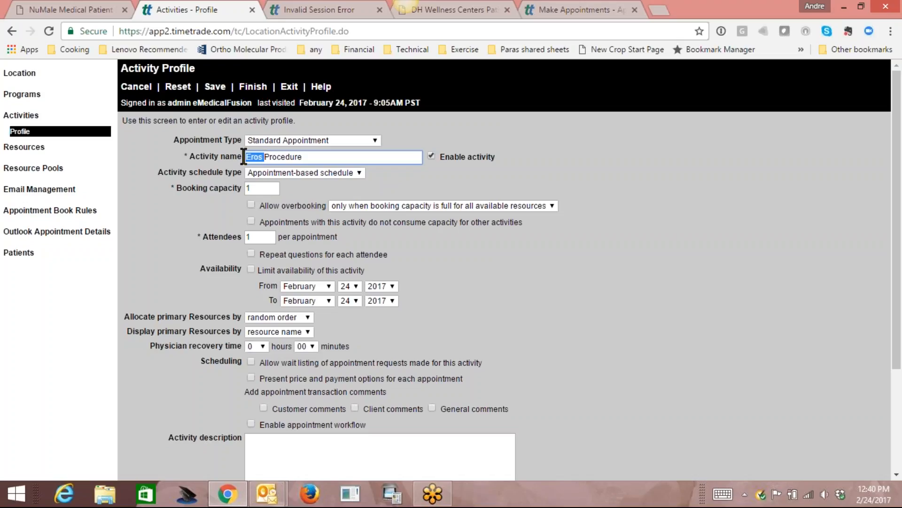
pyautogui.click(318, 157)
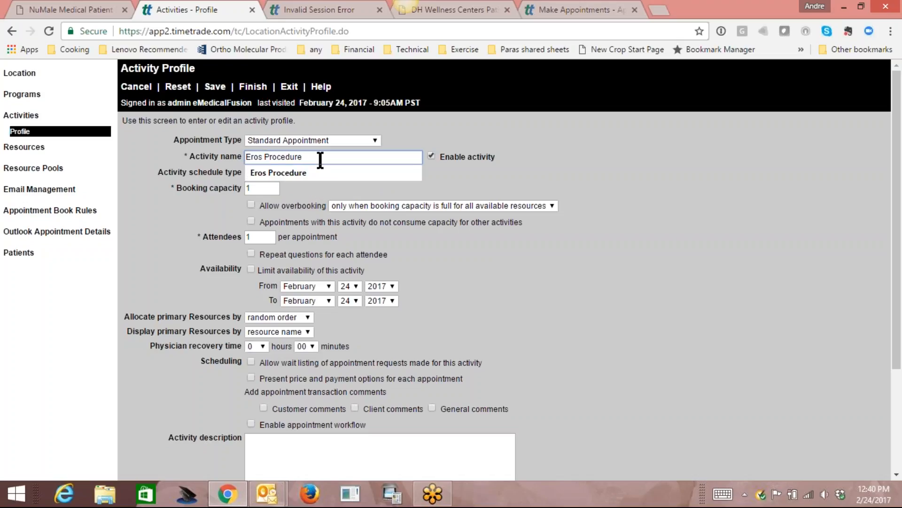
pyautogui.click(492, 174)
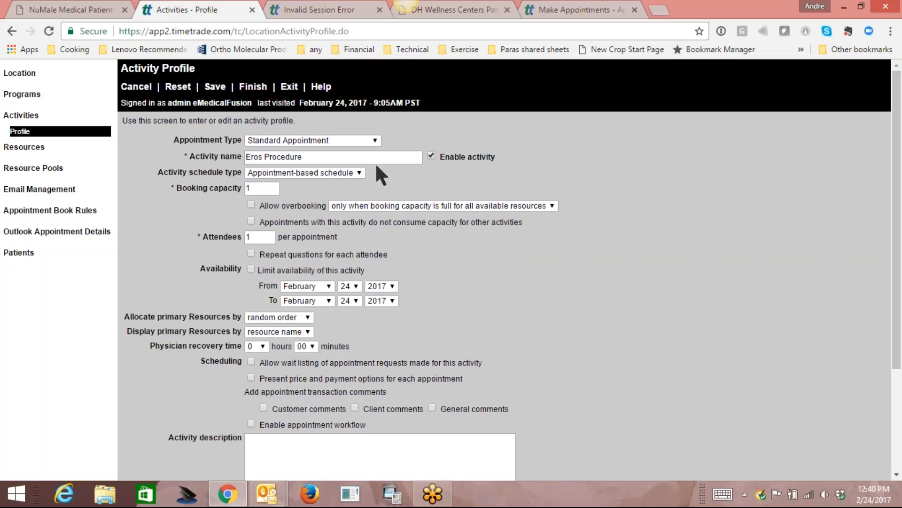
pyautogui.click(249, 156)
pyautogui.write('new')
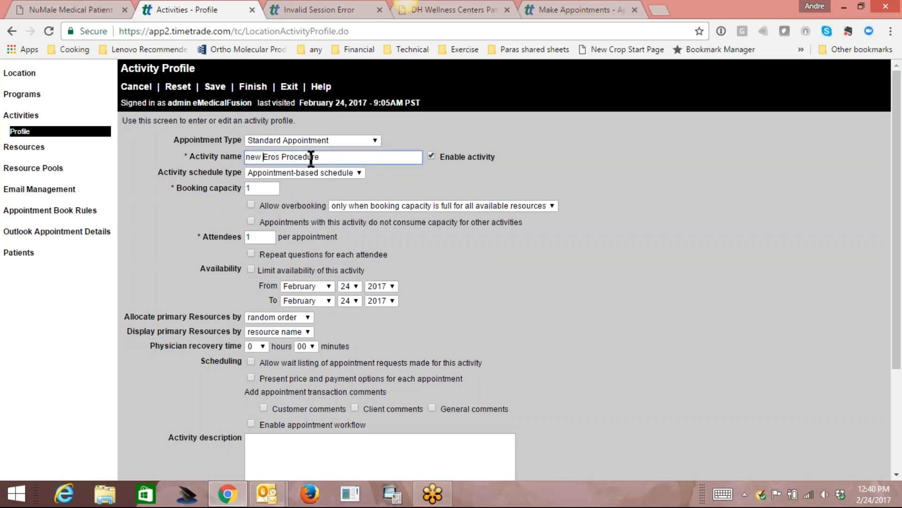
pyautogui.press('BackSpace')
pyautogui.press('BackSpace')
pyautogui.press('BackSpace')
pyautogui.press('BackSpace')
pyautogui.write('n')
pyautogui.press('BackSpace')
pyautogui.write('New Patient Consultation')
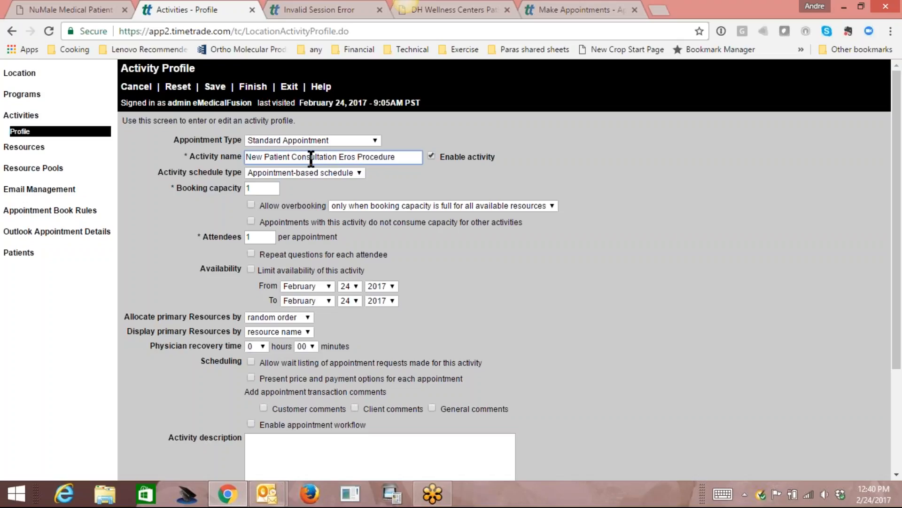
pyautogui.click(215, 88)
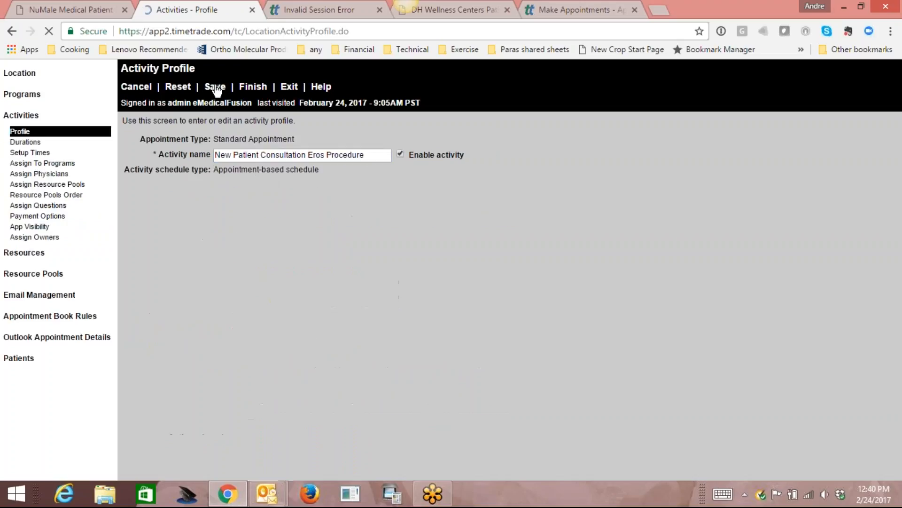
# Add a 1-hour duration to the Eros Procedure activity.
pyautogui.click(29, 143)
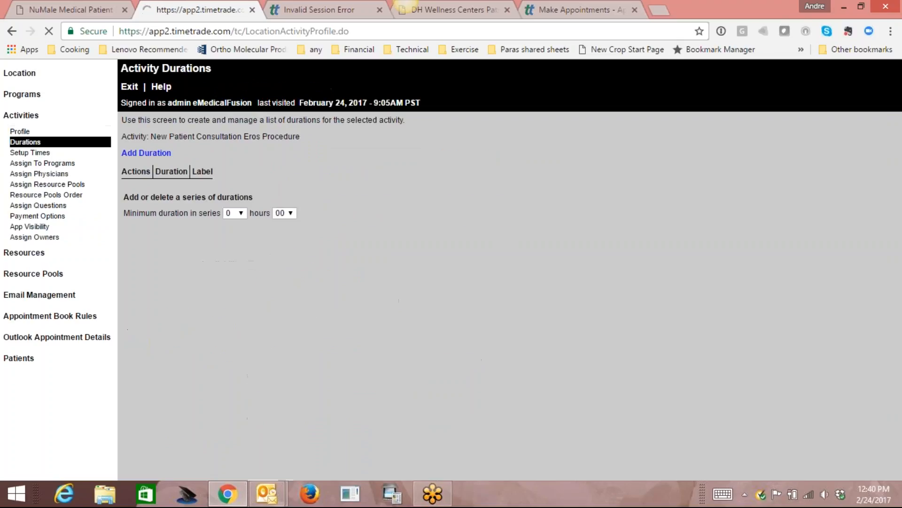
pyautogui.click(140, 153)
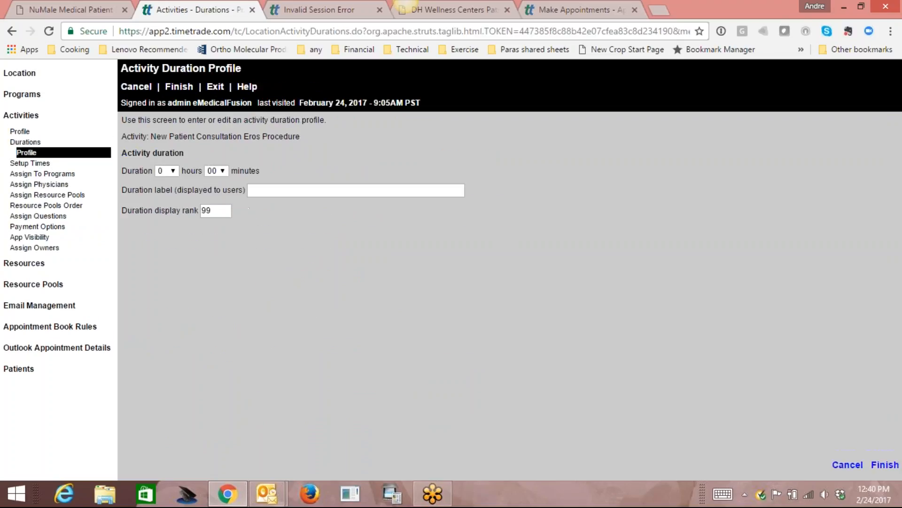
pyautogui.click(172, 171)
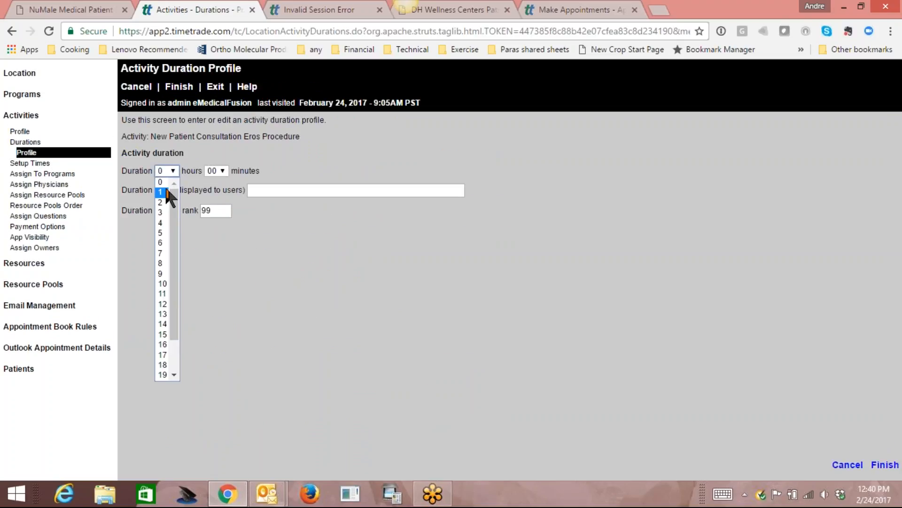
pyautogui.click(167, 190)
pyautogui.click(222, 171)
pyautogui.moveTo(223, 188); pyautogui.dragTo(228, 261)
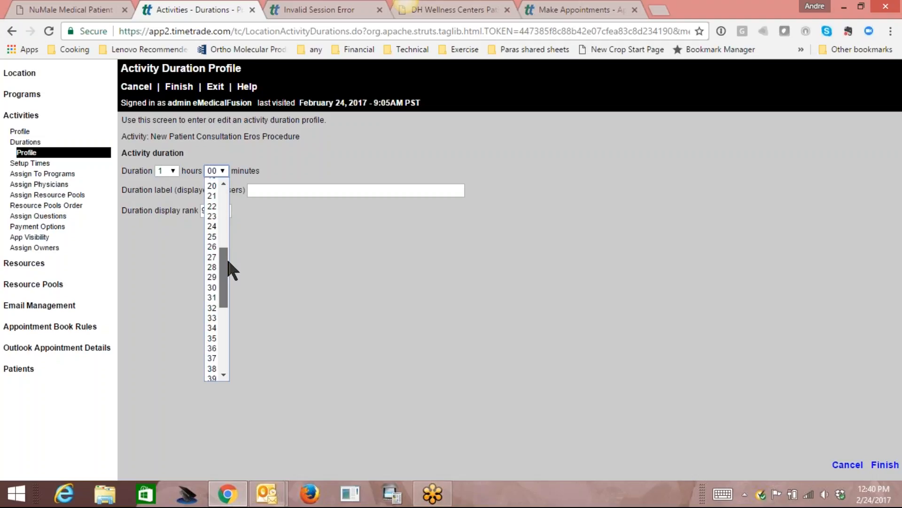
pyautogui.click(254, 151)
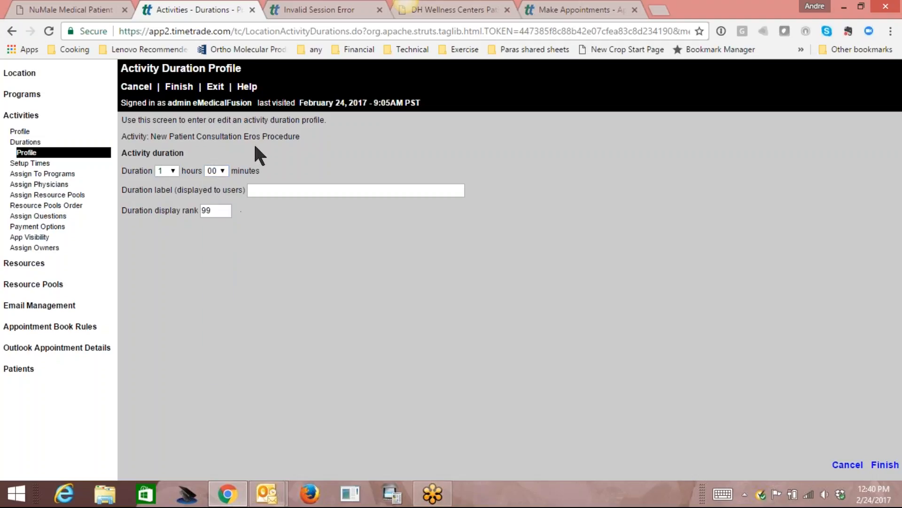
pyautogui.click(181, 87)
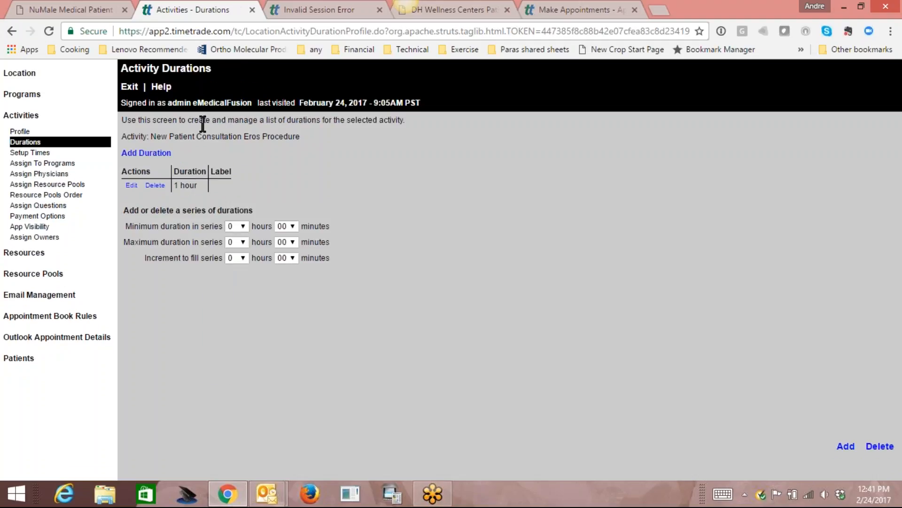
# Assign it to the Patient Appointments and New Patient Appointment programs.
pyautogui.click(43, 163)
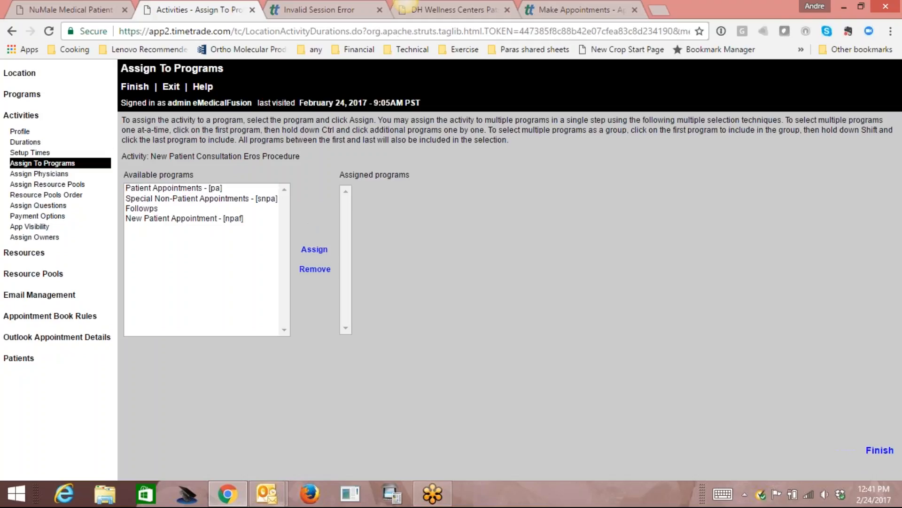
pyautogui.click(194, 188)
pyautogui.click(314, 249)
pyautogui.click(187, 208)
pyautogui.click(314, 250)
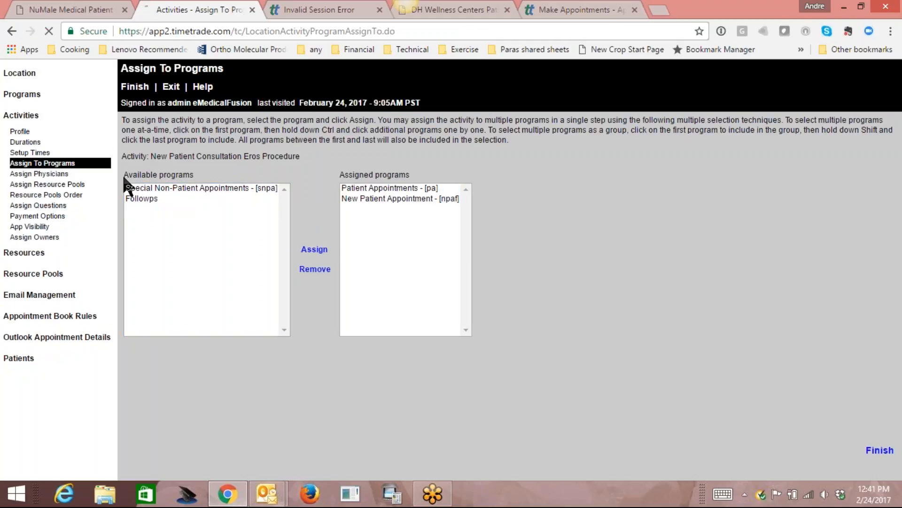
# Assign the other physician to the activity, save, and return to Activities.
pyautogui.click(175, 154)
pyautogui.click(253, 155)
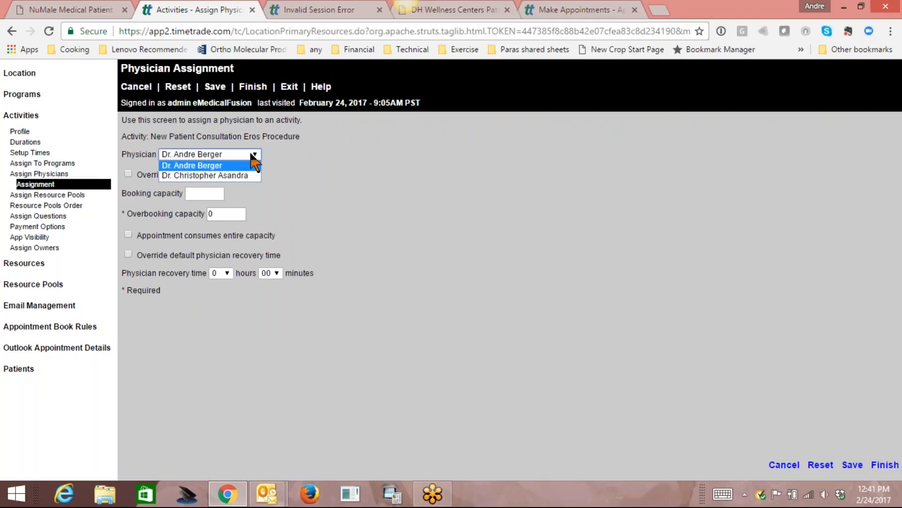
pyautogui.click(242, 176)
pyautogui.click(215, 88)
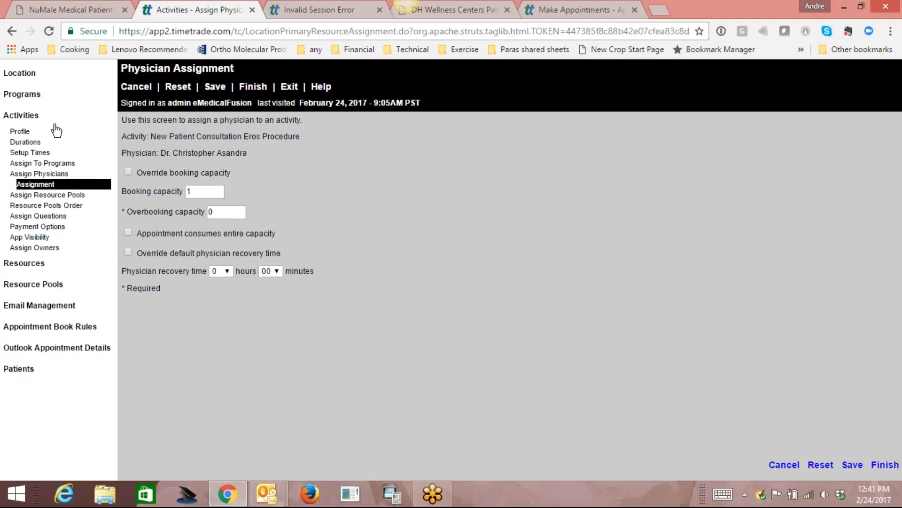
pyautogui.click(28, 118)
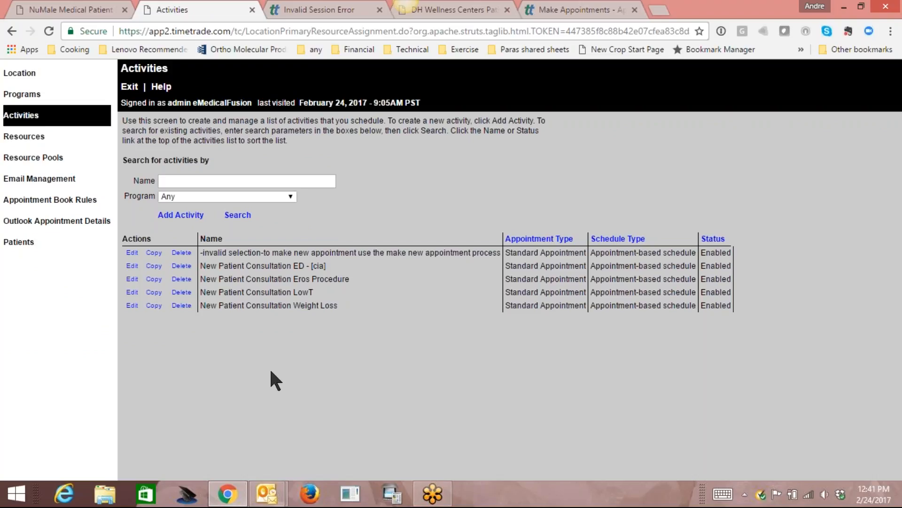
# Start a Standard Appointment activity named 'Hair Restoration Consultation'.
pyautogui.click(181, 216)
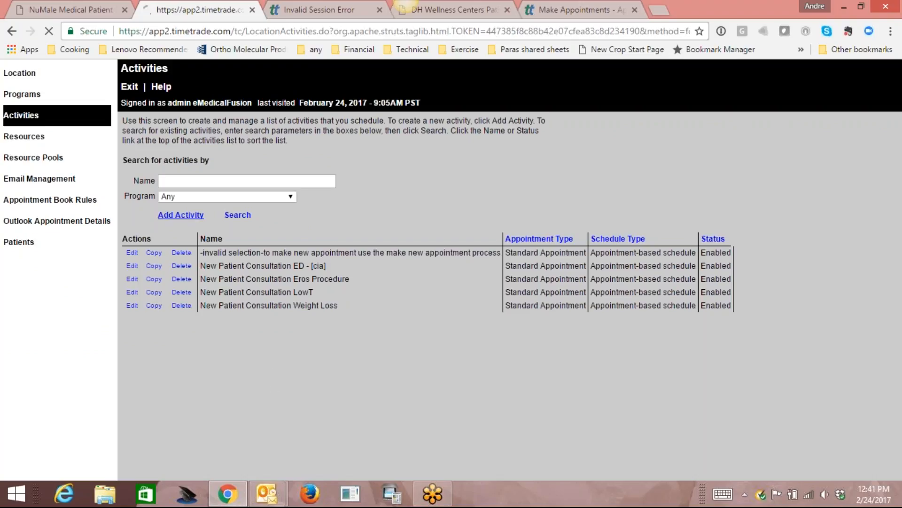
pyautogui.click(322, 140)
pyautogui.click(307, 157)
pyautogui.click(307, 156)
pyautogui.write('Hair')
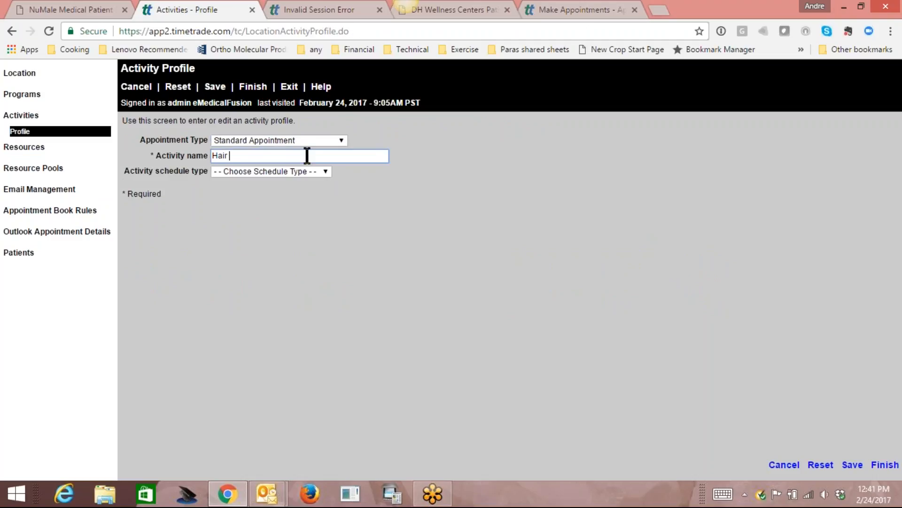
pyautogui.write(' Restoration Consultation')
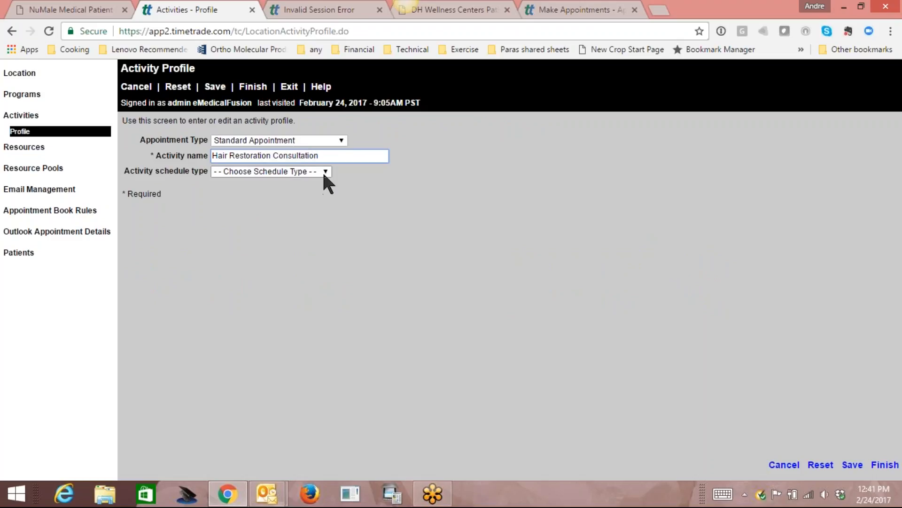
# Prefix the name with 'New Patient', make it appointment-based, and save.
pyautogui.click(214, 155)
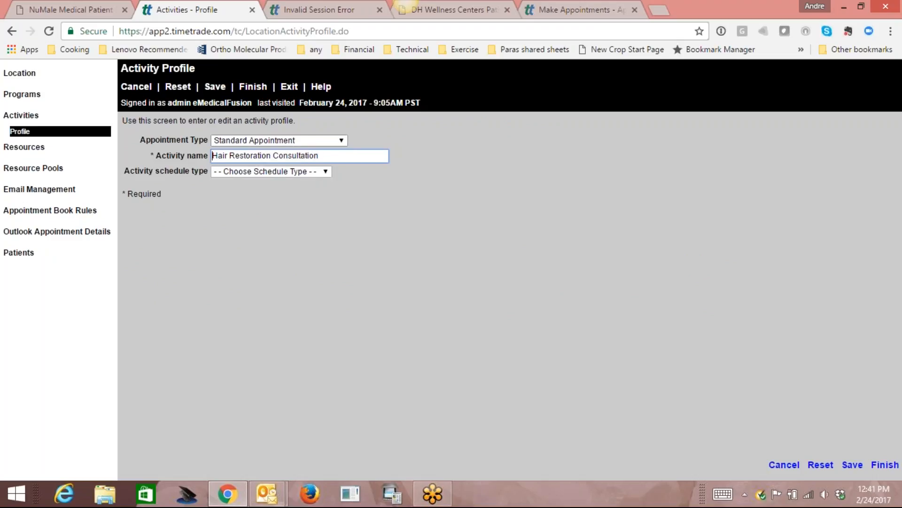
pyautogui.write('new')
pyautogui.press('BackSpace')
pyautogui.press('BackSpace')
pyautogui.press('BackSpace')
pyautogui.write('New Patient')
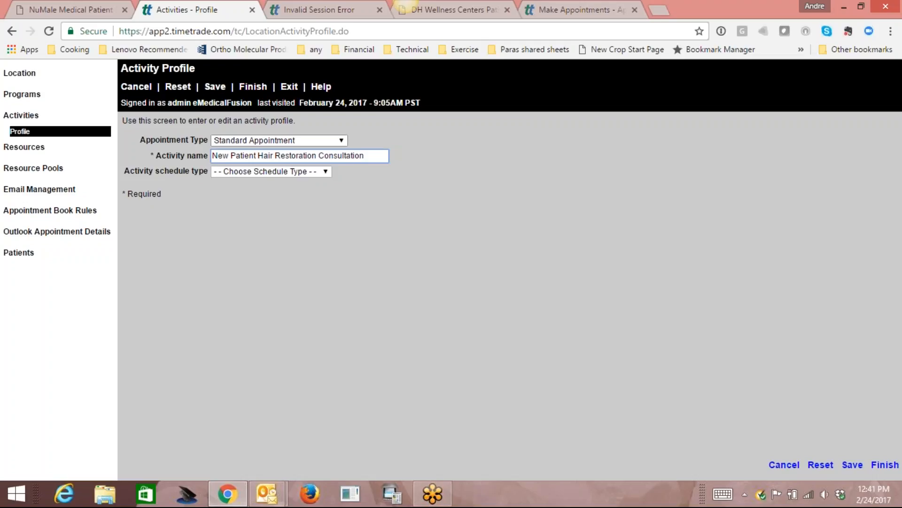
pyautogui.click(299, 172)
pyautogui.click(293, 191)
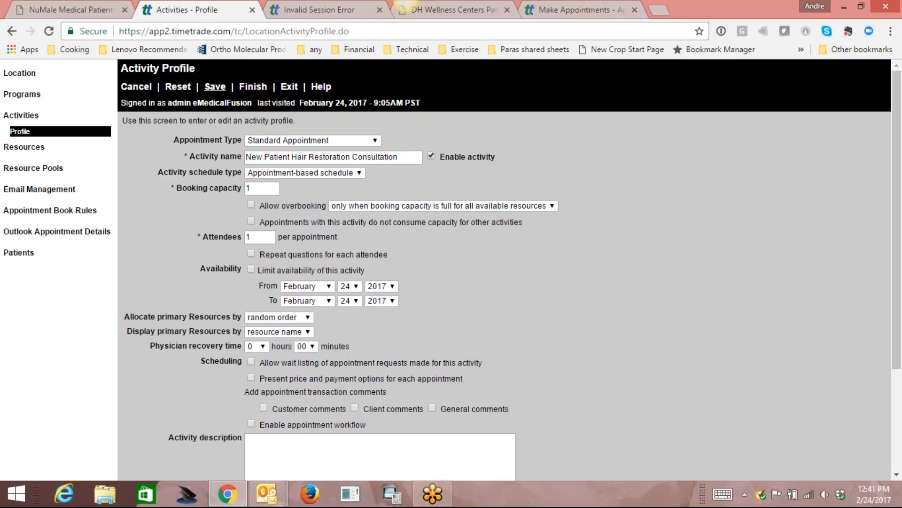
pyautogui.click(209, 88)
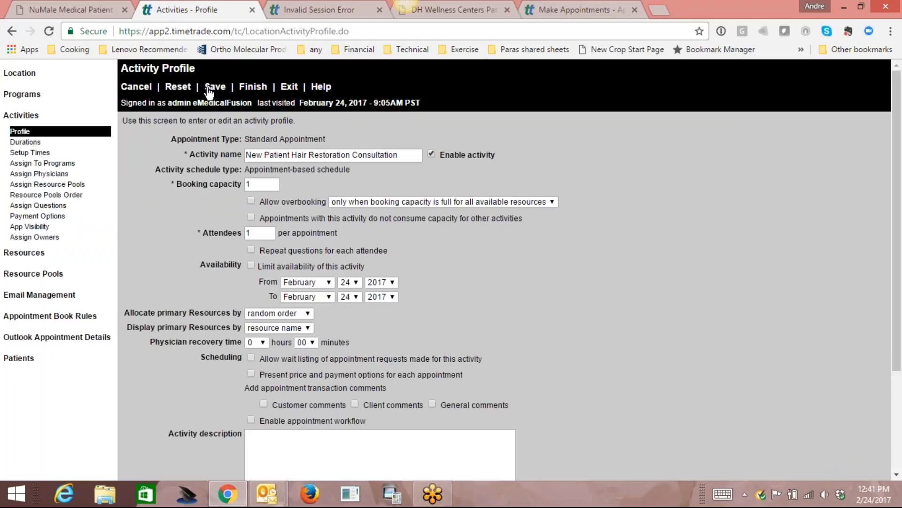
# Add a 1-hour duration to the Hair Restoration activity.
pyautogui.click(31, 144)
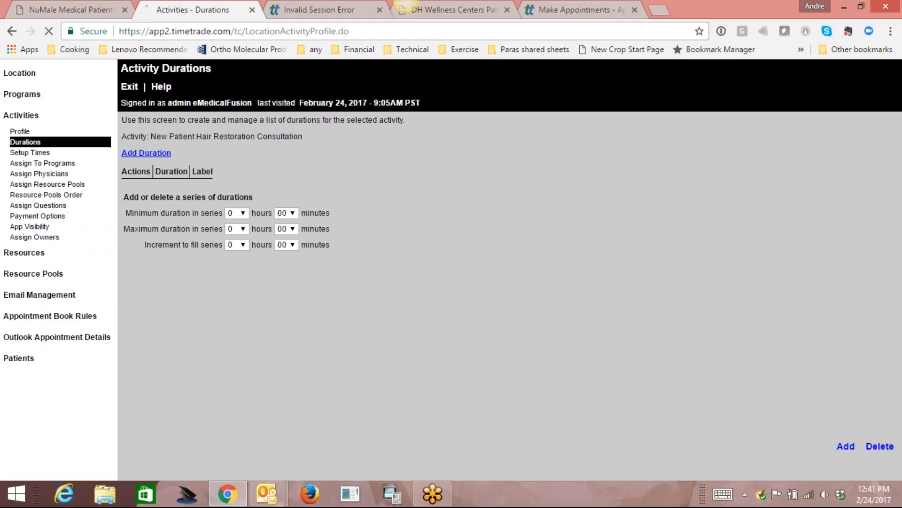
pyautogui.click(137, 154)
pyautogui.click(170, 170)
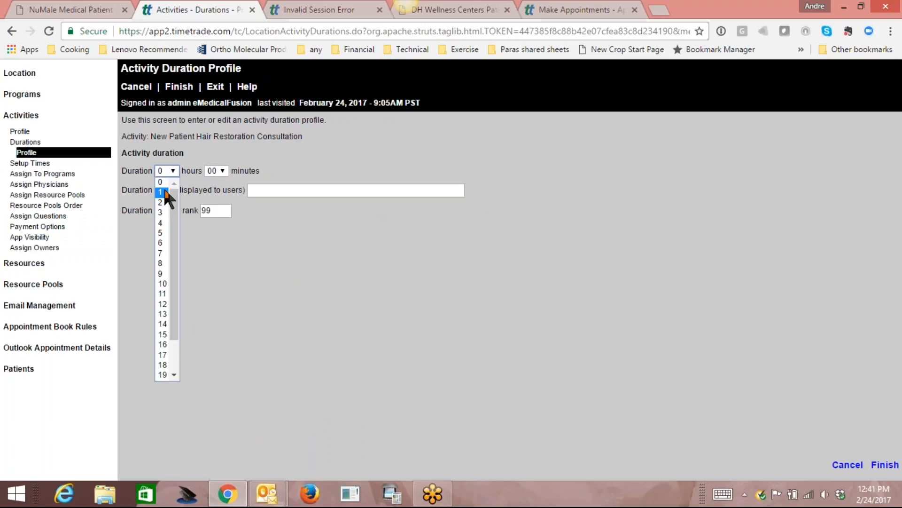
pyautogui.click(165, 192)
pyautogui.click(179, 86)
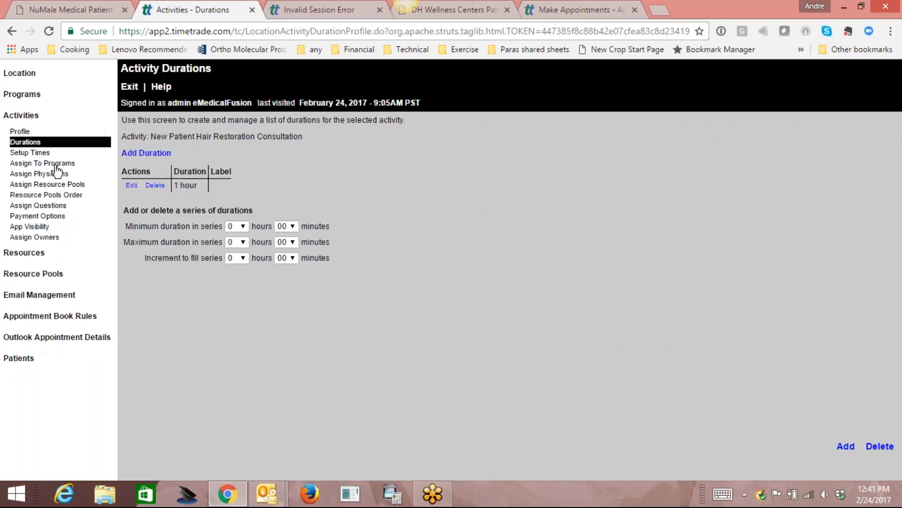
# Assign it to the Patient Appointments and New Patient Appointment programs.
pyautogui.click(59, 163)
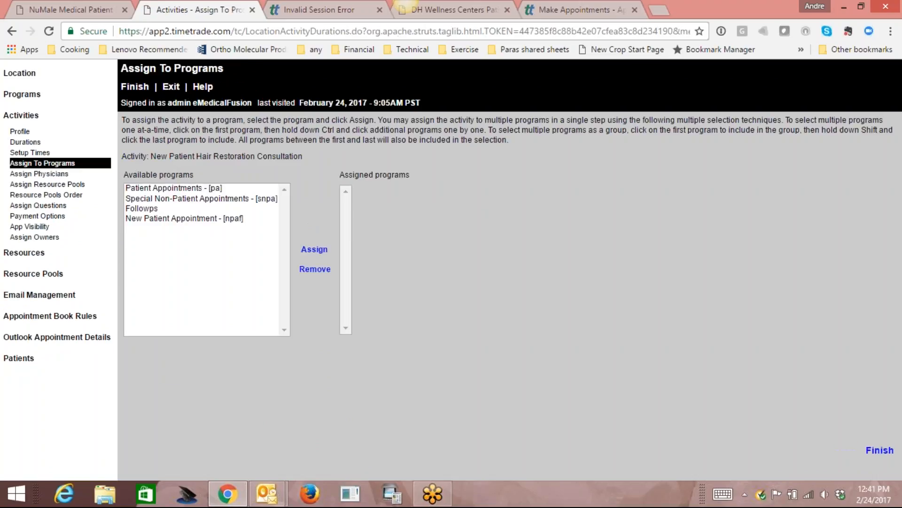
pyautogui.click(187, 188)
pyautogui.click(314, 249)
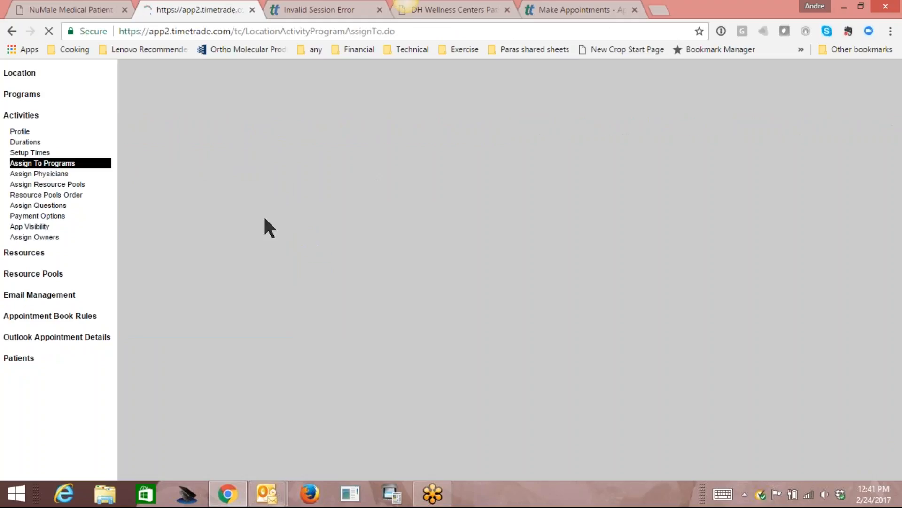
pyautogui.click(187, 207)
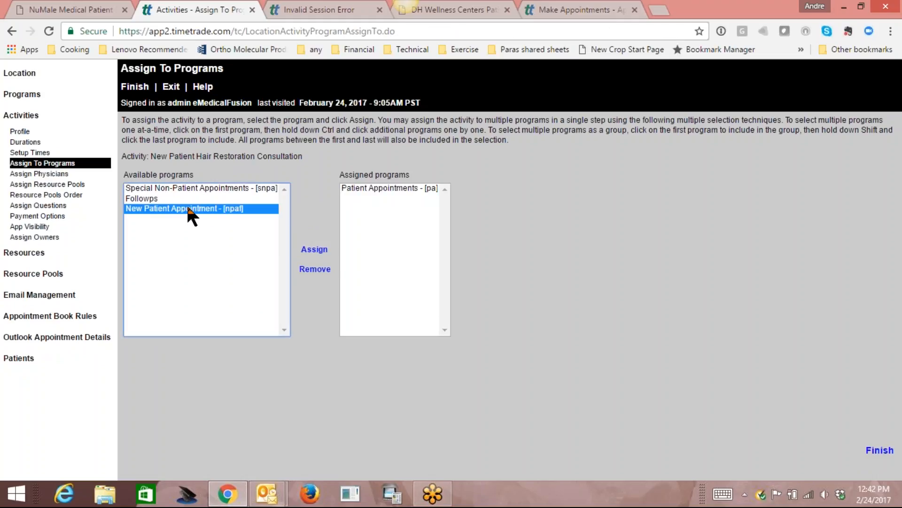
pyautogui.click(314, 249)
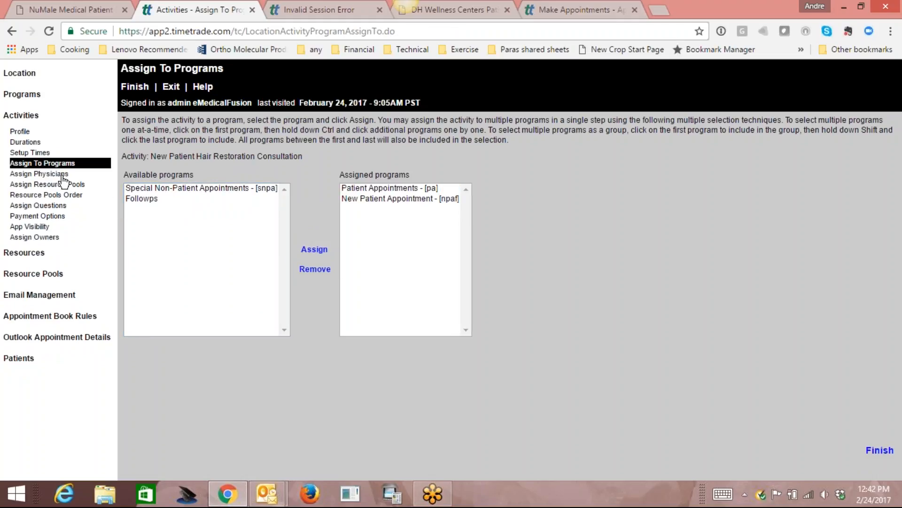
# Assign the second physician, save, and return to the activities list.
pyautogui.click(47, 174)
pyautogui.click(141, 153)
pyautogui.click(254, 153)
pyautogui.click(244, 175)
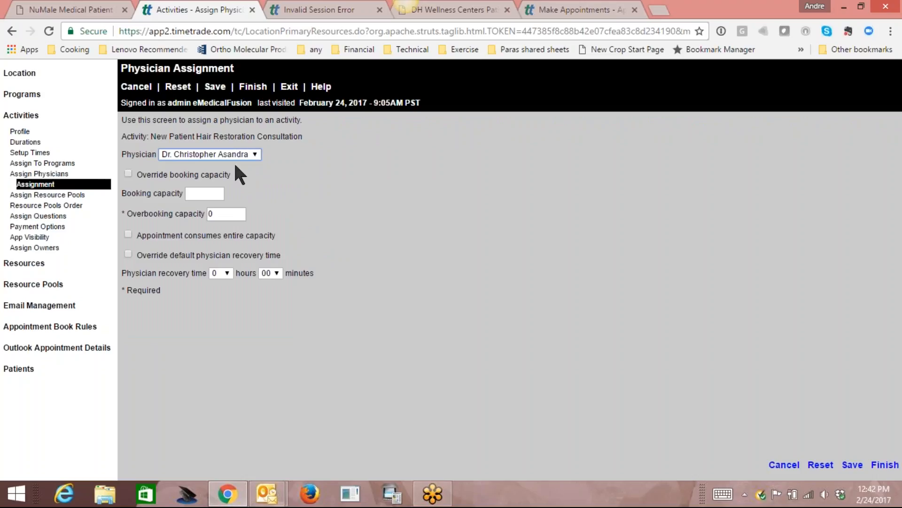
pyautogui.click(215, 87)
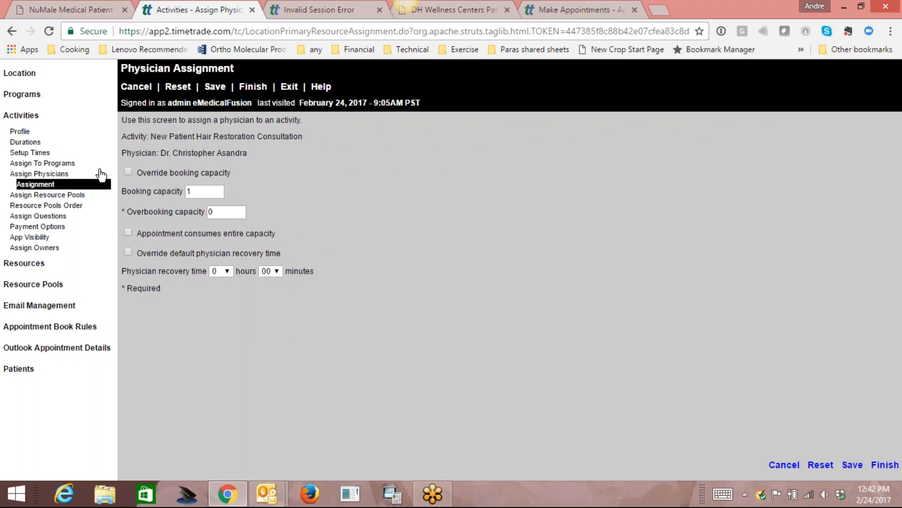
pyautogui.click(30, 115)
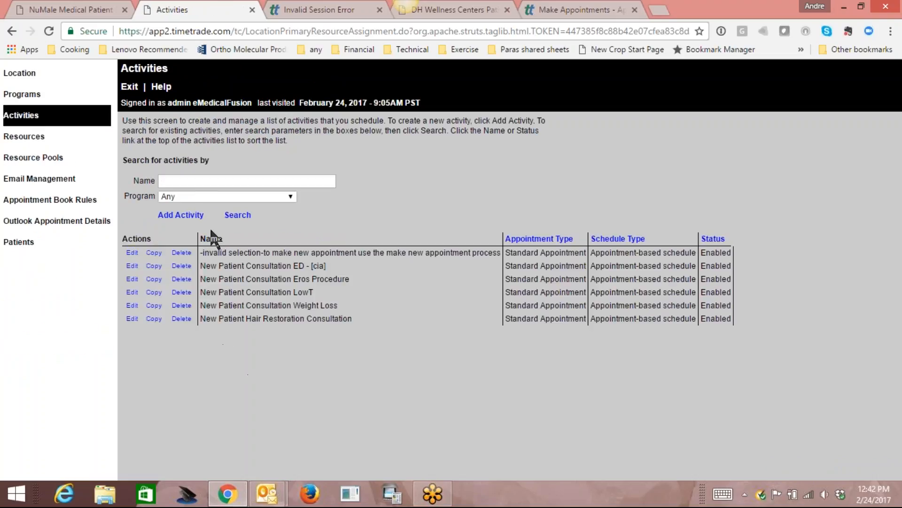
# Create a Standard Appointment activity named Blood draw with an appointment-based schedule.
pyautogui.click(184, 217)
pyautogui.click(305, 141)
pyautogui.click(306, 162)
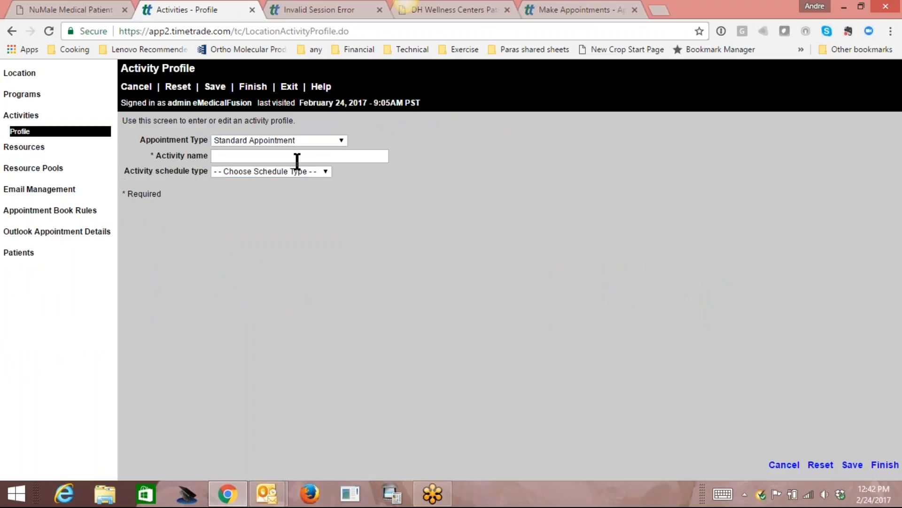
pyautogui.click(288, 156)
pyautogui.write('Blood draw')
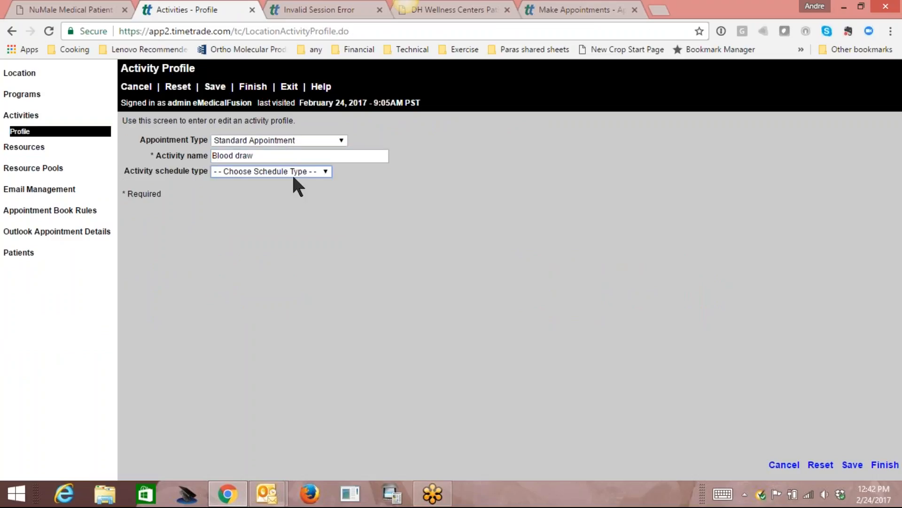
pyautogui.click(293, 171)
pyautogui.click(289, 192)
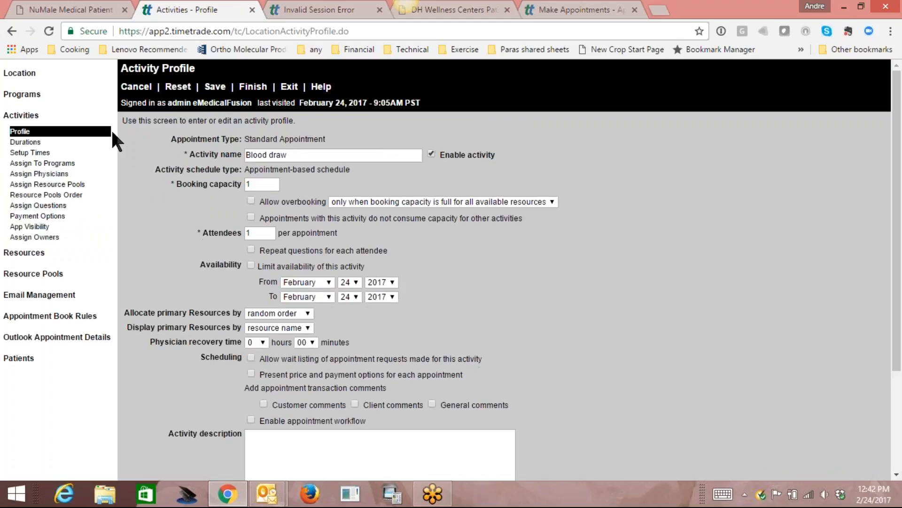
# Give Blood draw a single 15-minute duration.
pyautogui.click(23, 143)
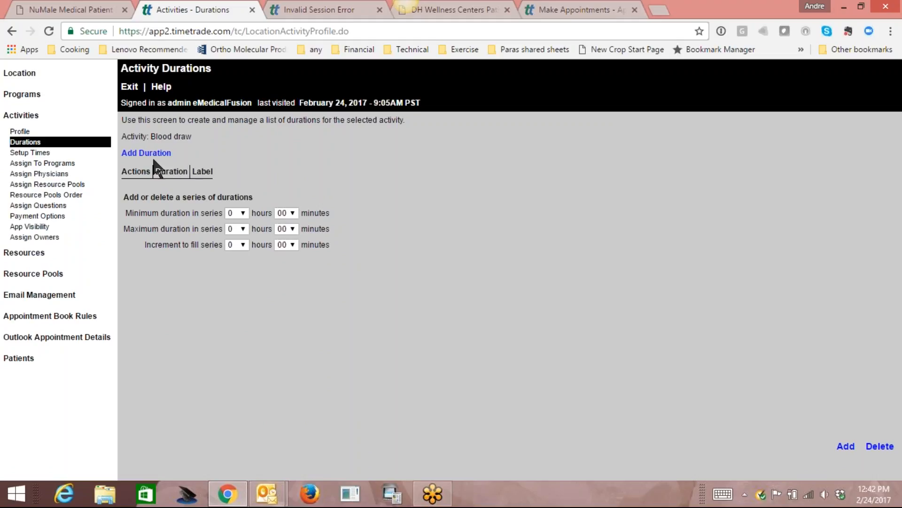
pyautogui.click(160, 151)
pyautogui.click(221, 170)
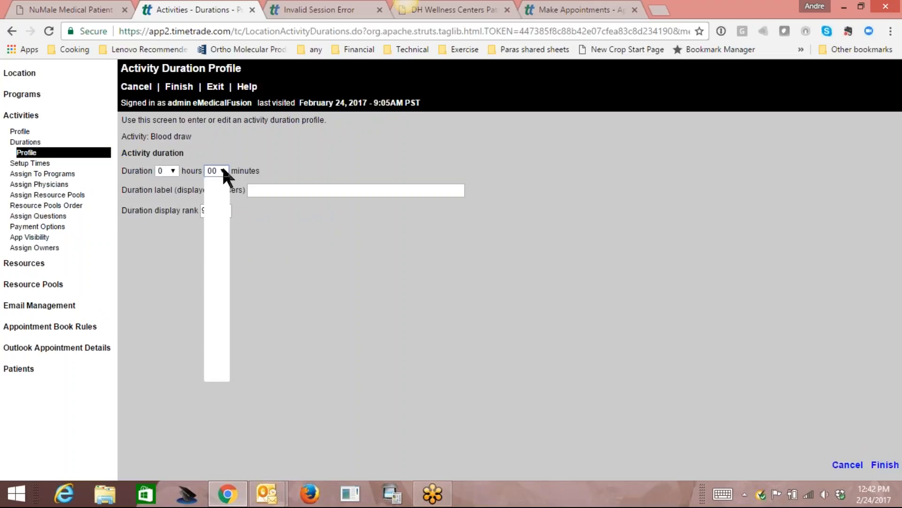
pyautogui.moveTo(224, 225)
pyautogui.mouseDown()
pyautogui.moveTo(227, 245)
pyautogui.moveTo(227, 237)
pyautogui.mouseUp()
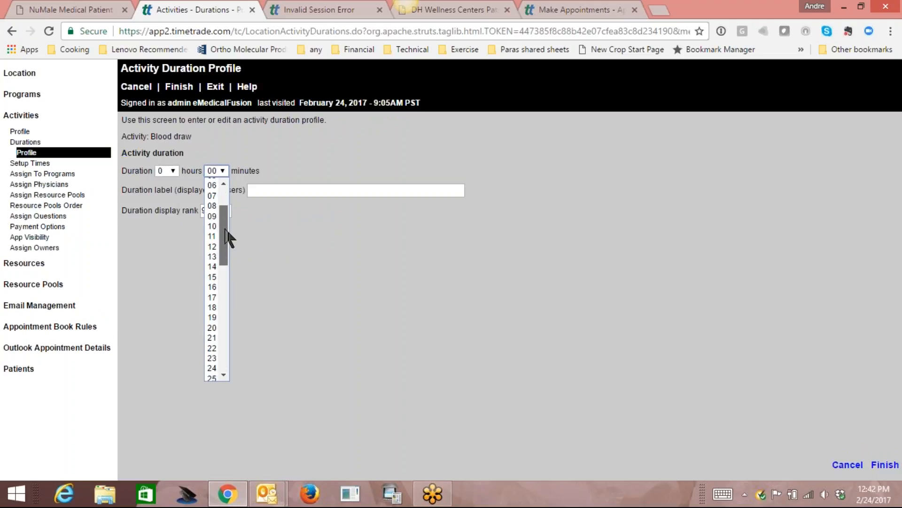
pyautogui.click(213, 226)
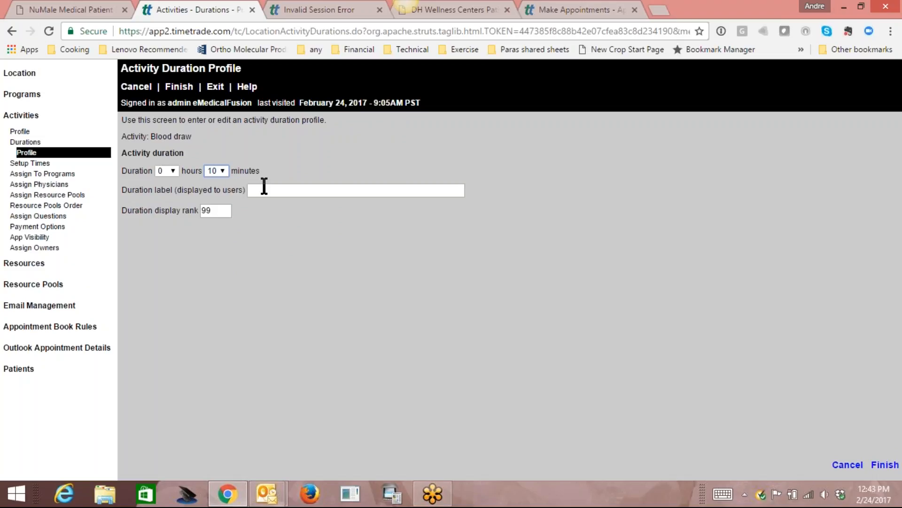
pyautogui.click(225, 170)
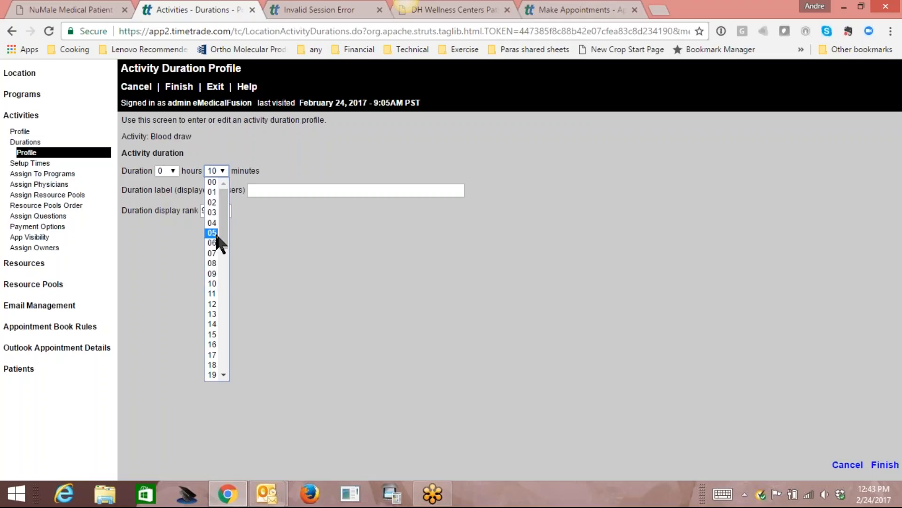
pyautogui.click(215, 333)
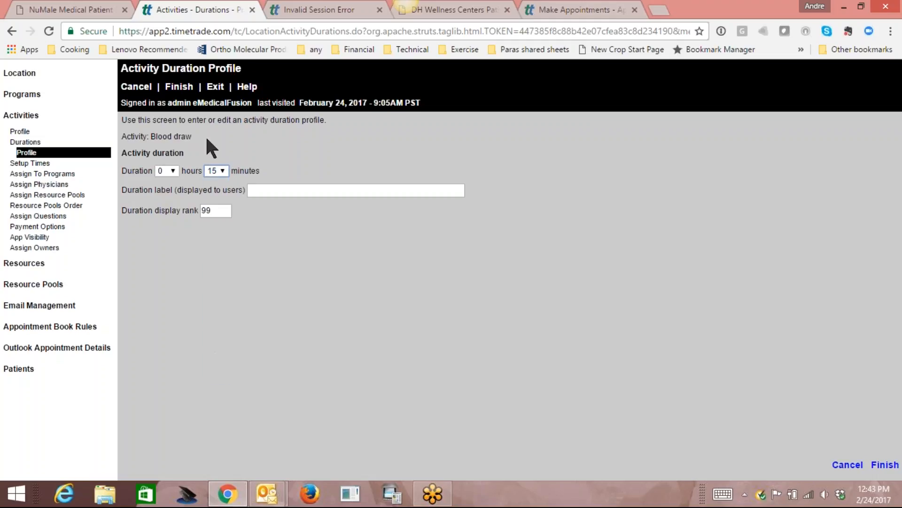
pyautogui.click(179, 86)
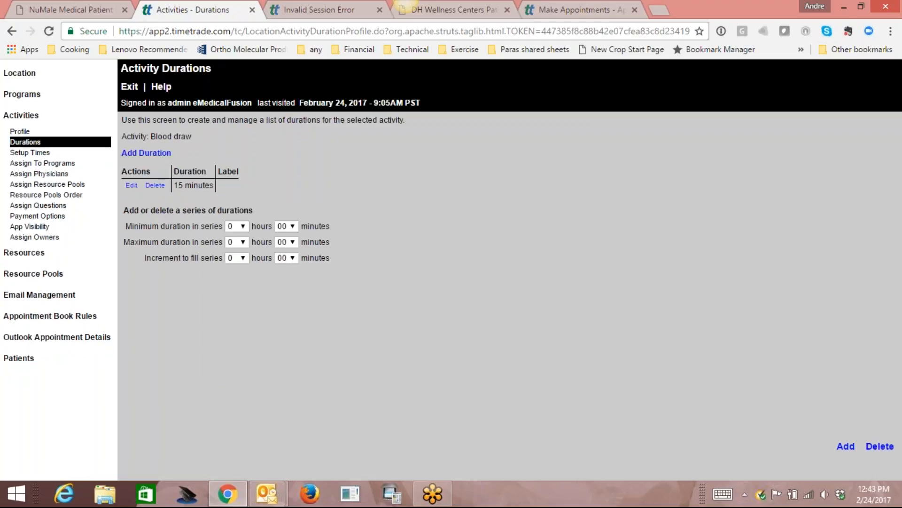
pyautogui.click(44, 163)
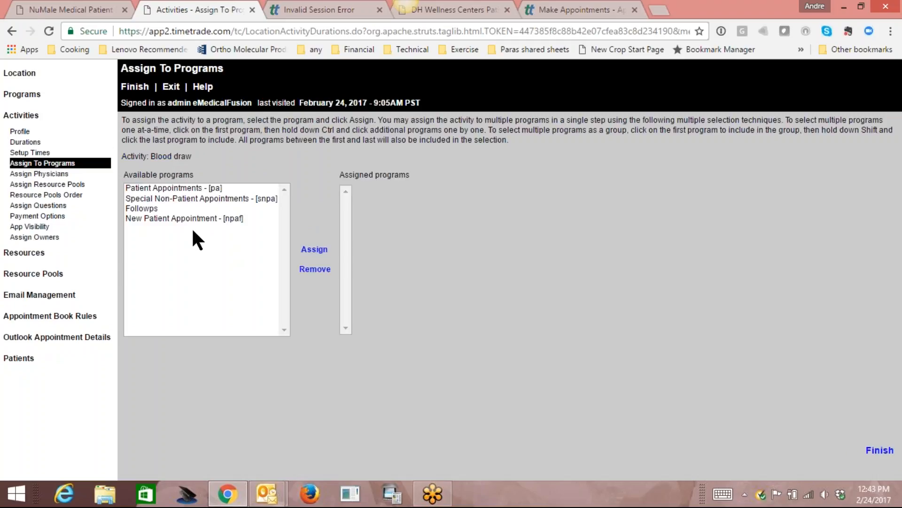
# Assign Blood draw to the Followps and Patient Appointments - [pa] programs, then start a new resource.
pyautogui.click(149, 208)
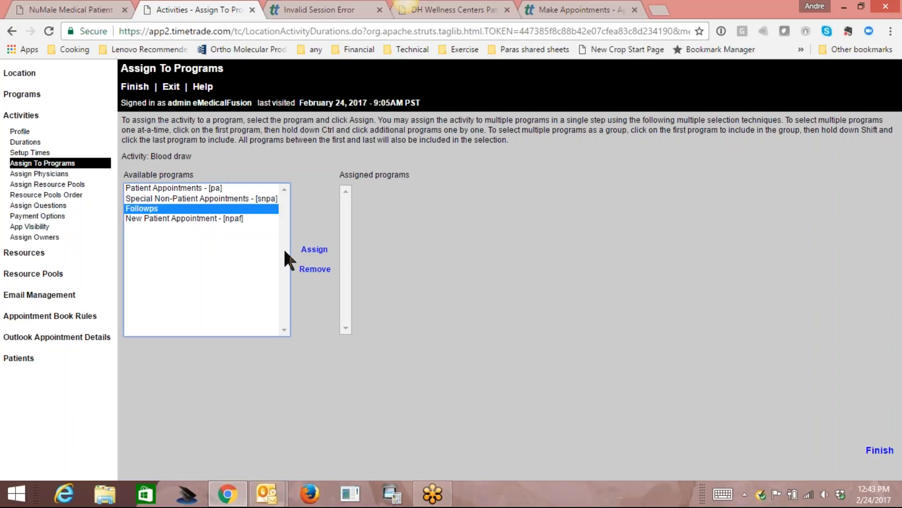
pyautogui.click(314, 249)
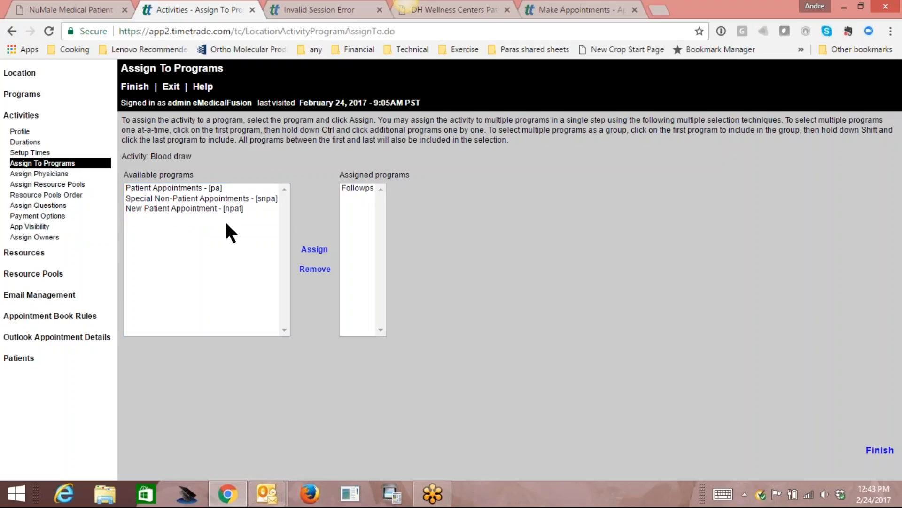
pyautogui.click(205, 188)
pyautogui.click(314, 249)
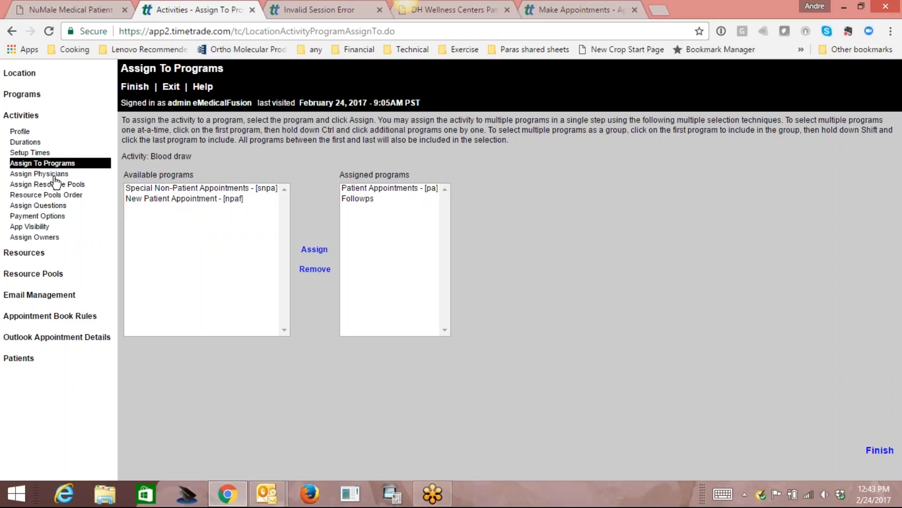
pyautogui.click(27, 257)
pyautogui.click(188, 231)
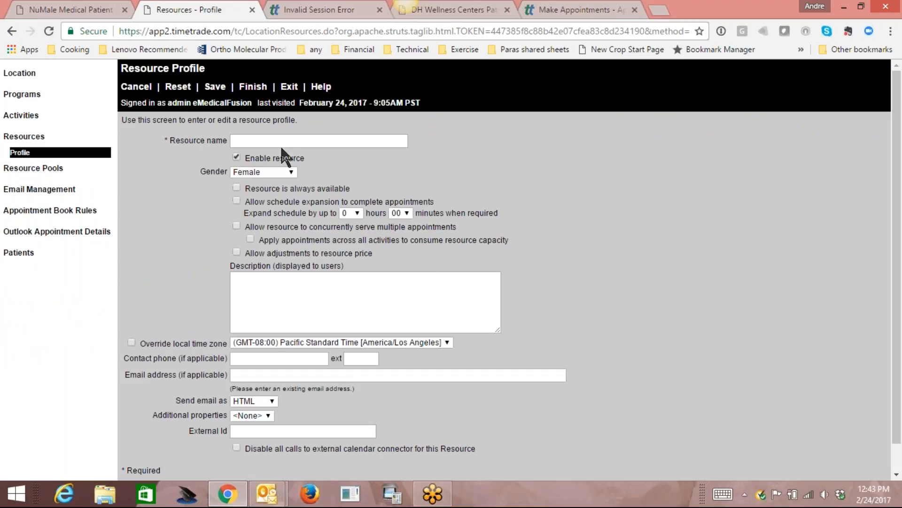
# Save a new resource named Medical Assistant with gender Not applicable.
pyautogui.click(290, 140)
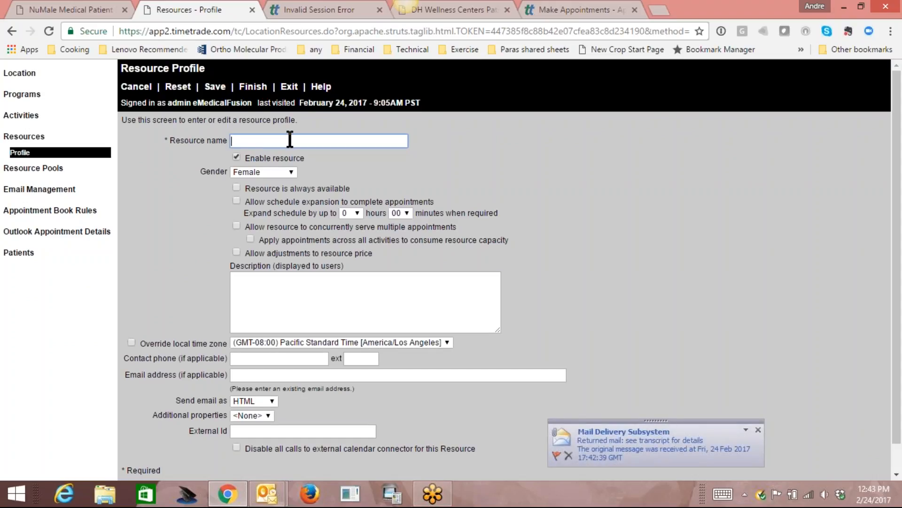
pyautogui.write('Medical Assistant')
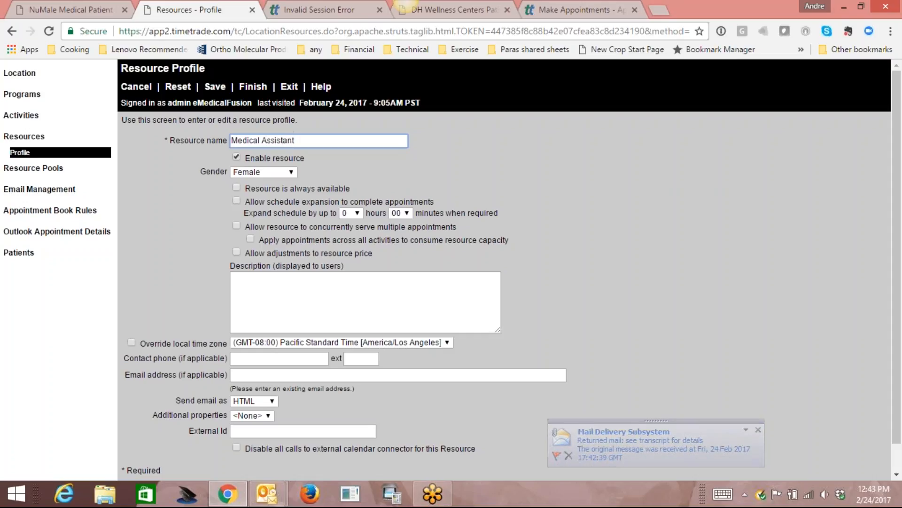
pyautogui.click(287, 172)
pyautogui.click(254, 202)
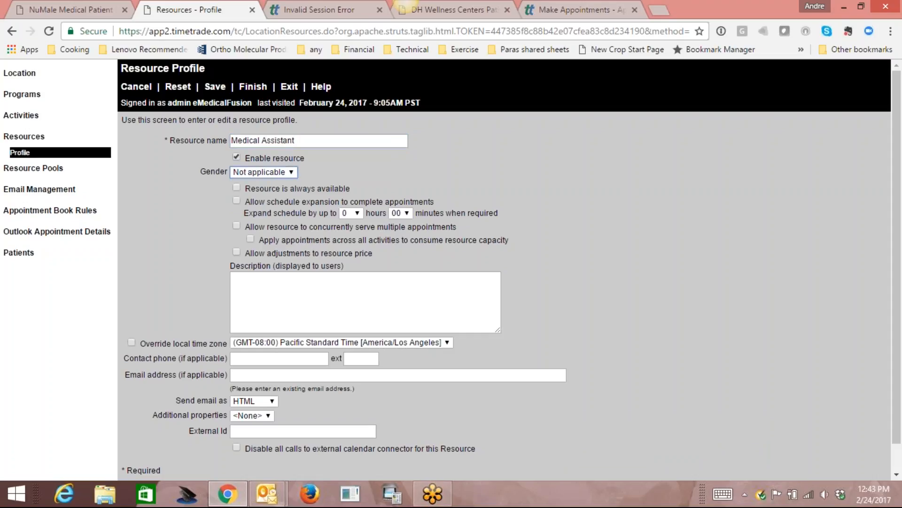
pyautogui.click(214, 87)
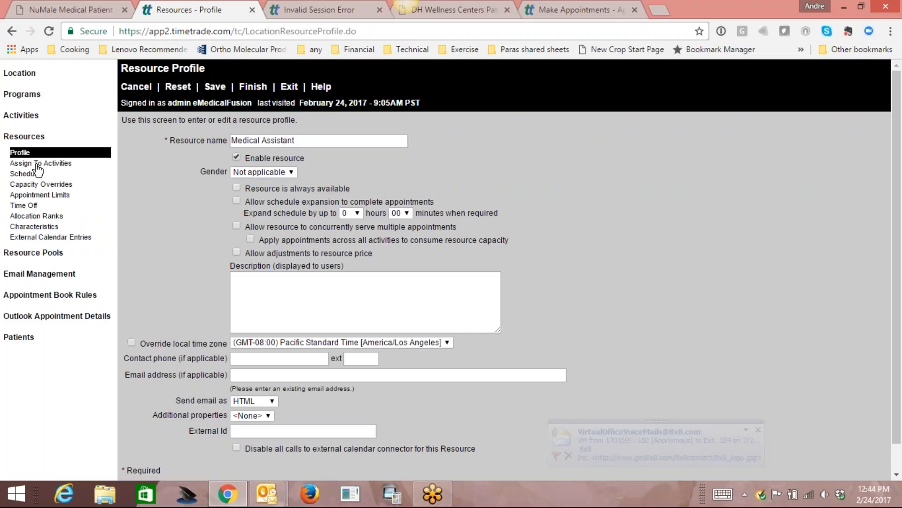
# Assign the Blood draw activity to the Medical Assistant resource.
pyautogui.click(29, 163)
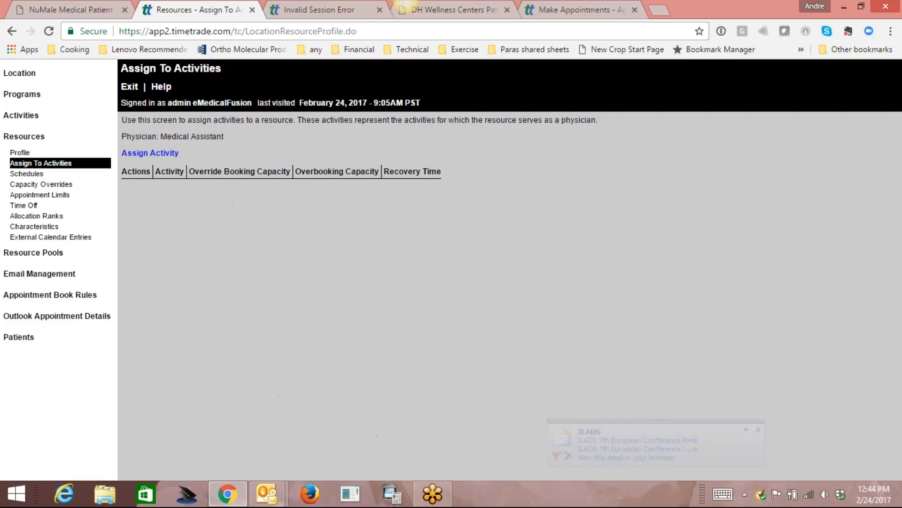
pyautogui.click(150, 153)
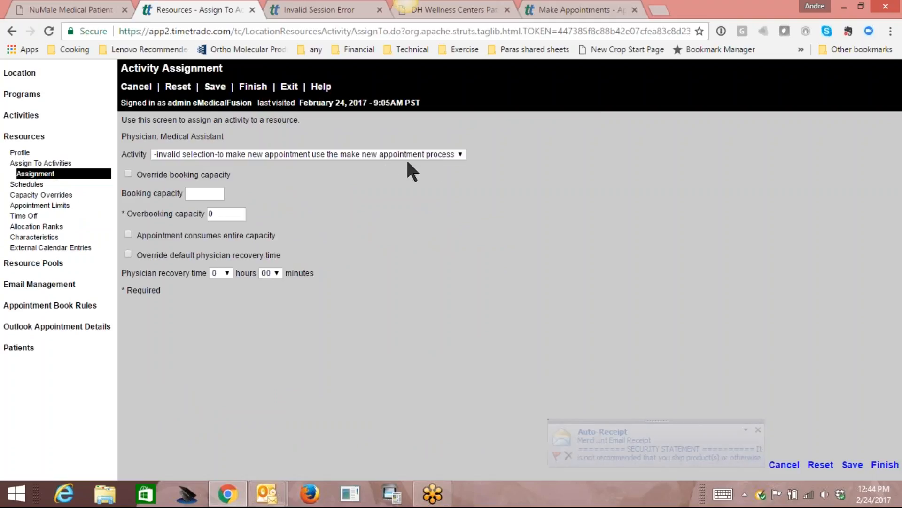
pyautogui.click(415, 156)
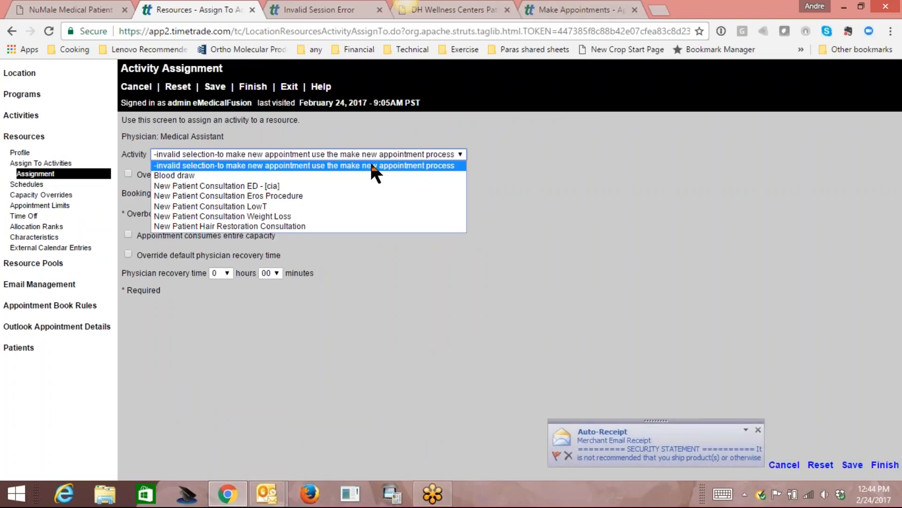
pyautogui.click(320, 173)
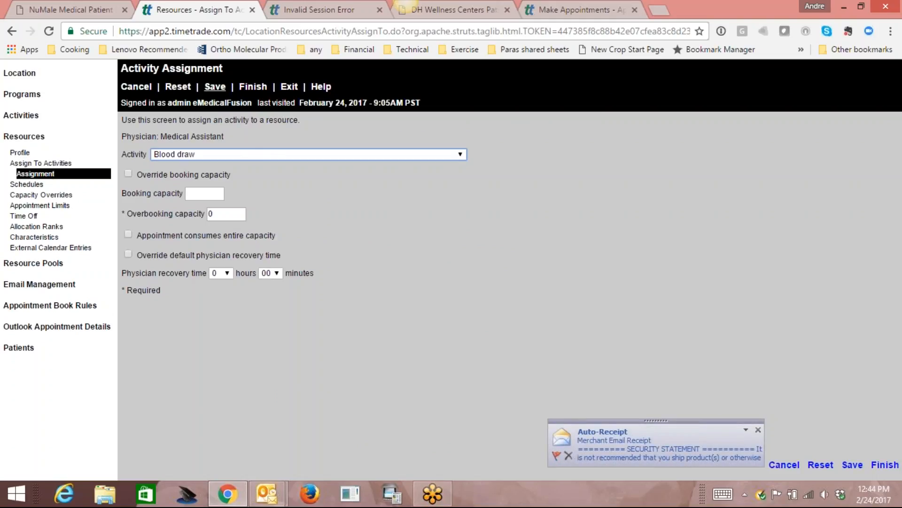
pyautogui.click(215, 86)
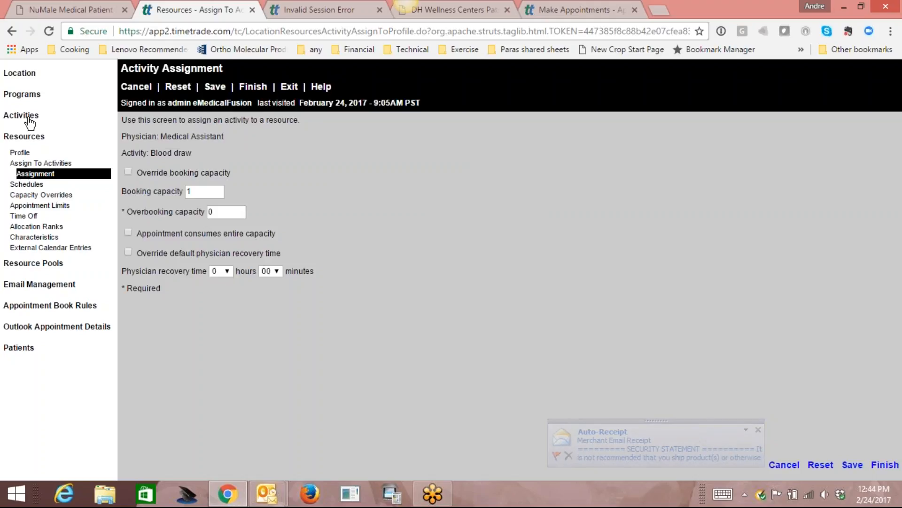
pyautogui.click(27, 117)
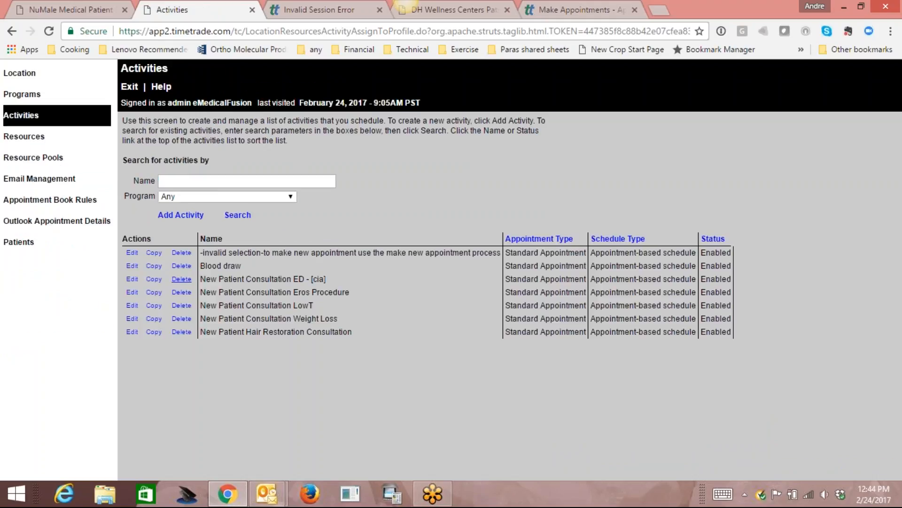
pyautogui.click(132, 266)
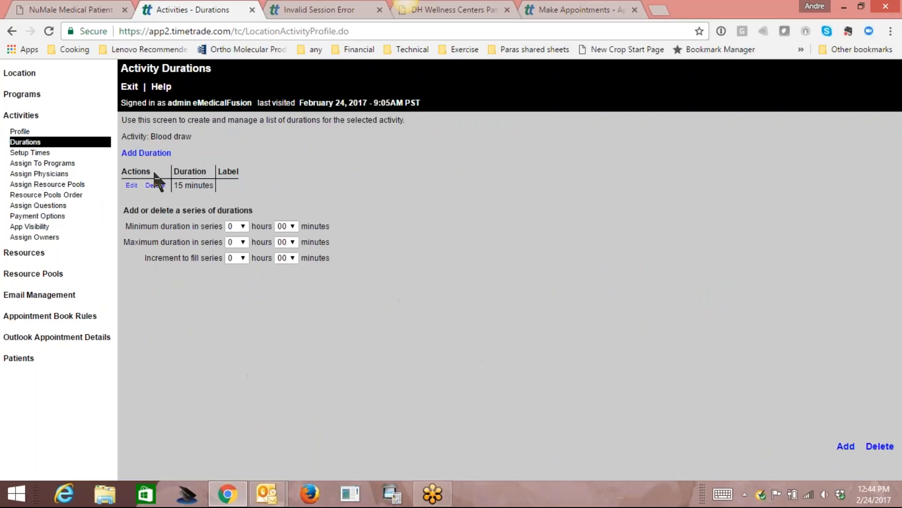
pyautogui.click(45, 163)
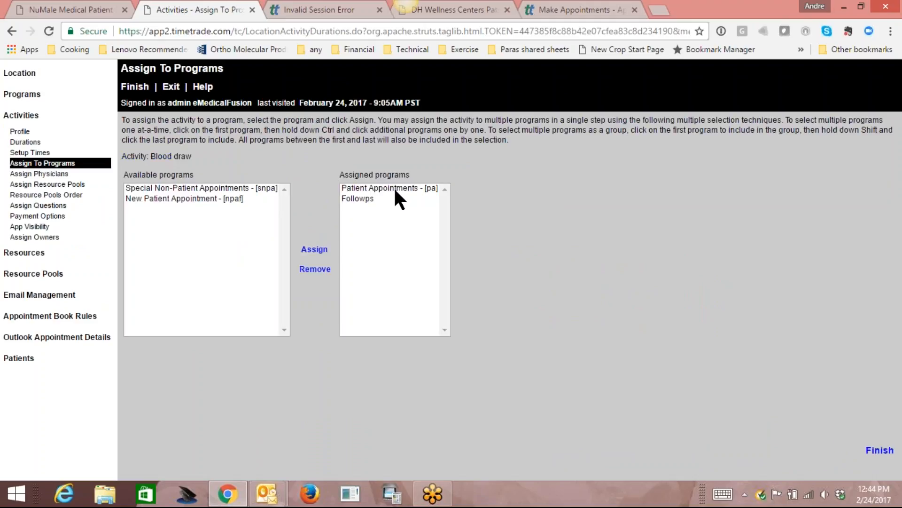
pyautogui.click(64, 176)
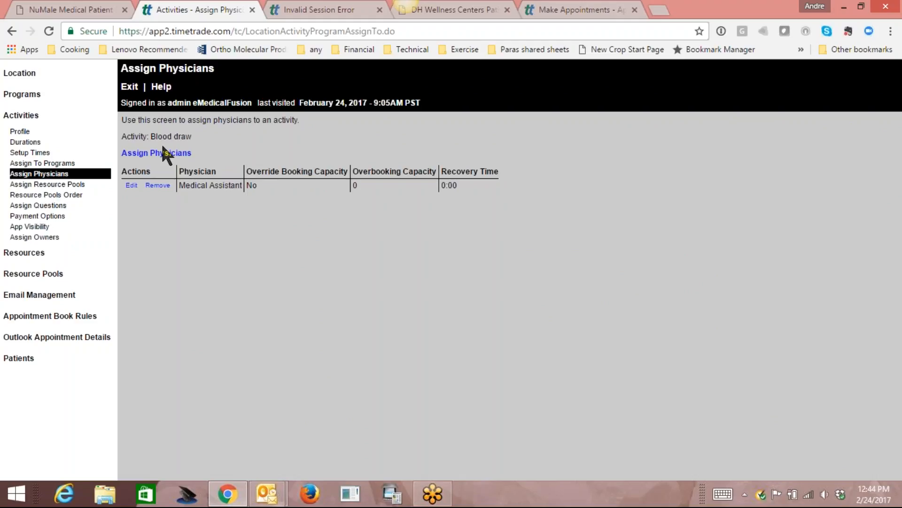
pyautogui.click(17, 117)
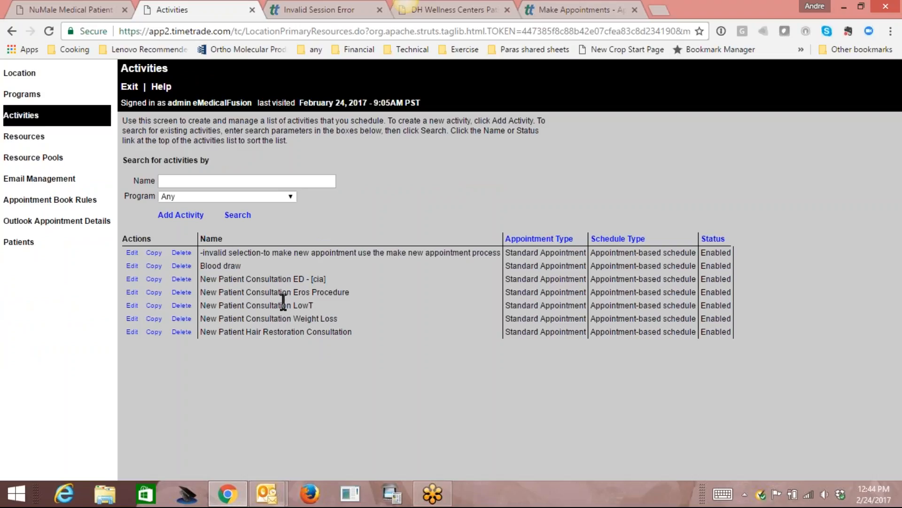
# Start a Standard Appointment activity named Testosterone Injection.
pyautogui.click(187, 216)
pyautogui.click(301, 140)
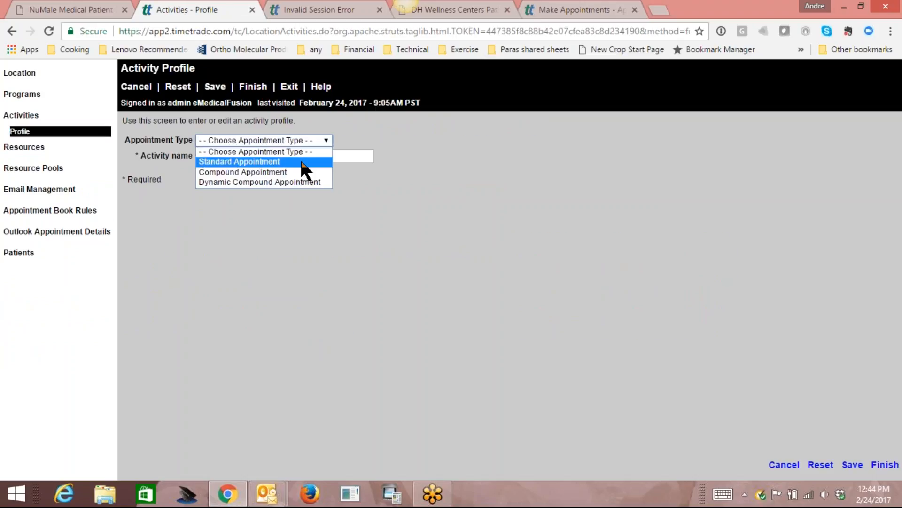
pyautogui.click(301, 162)
pyautogui.click(337, 159)
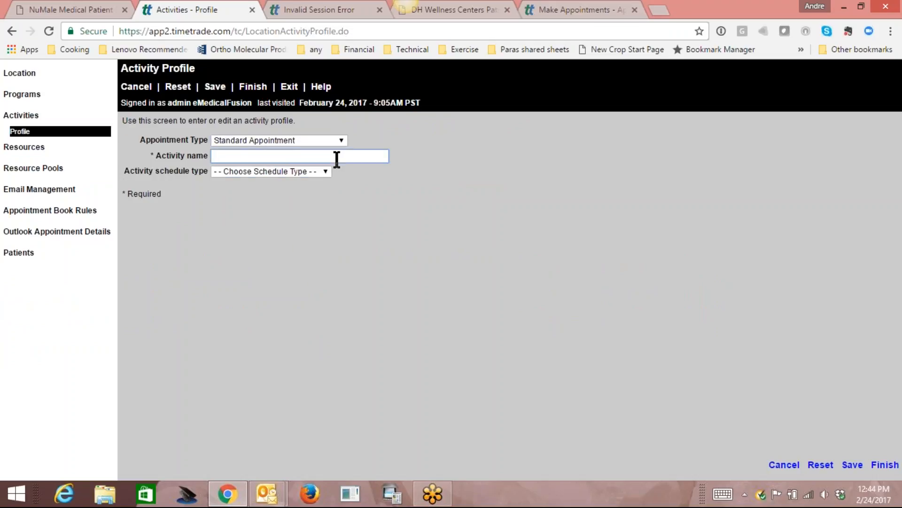
pyautogui.write('Testosterone Injection')
# Give Testosterone Injection an appointment-based schedule and save it.
pyautogui.click(322, 174)
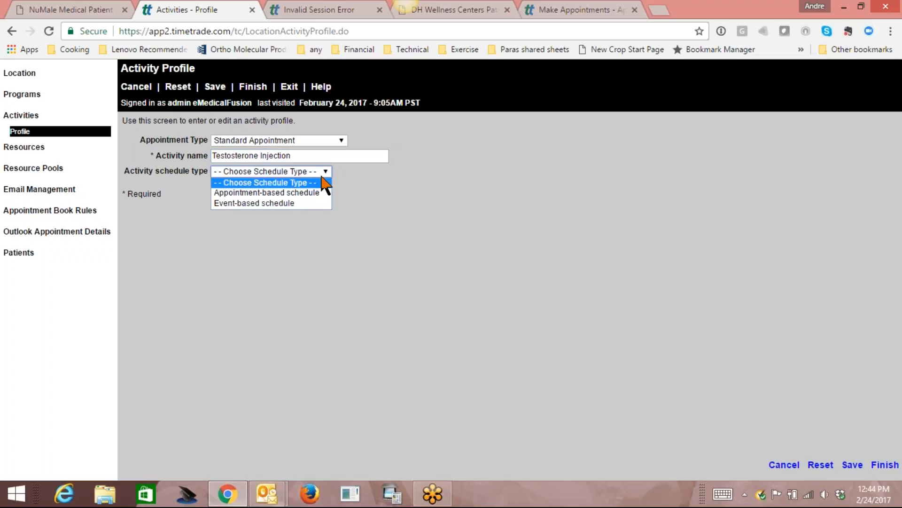
pyautogui.click(318, 182)
pyautogui.click(323, 173)
pyautogui.click(311, 192)
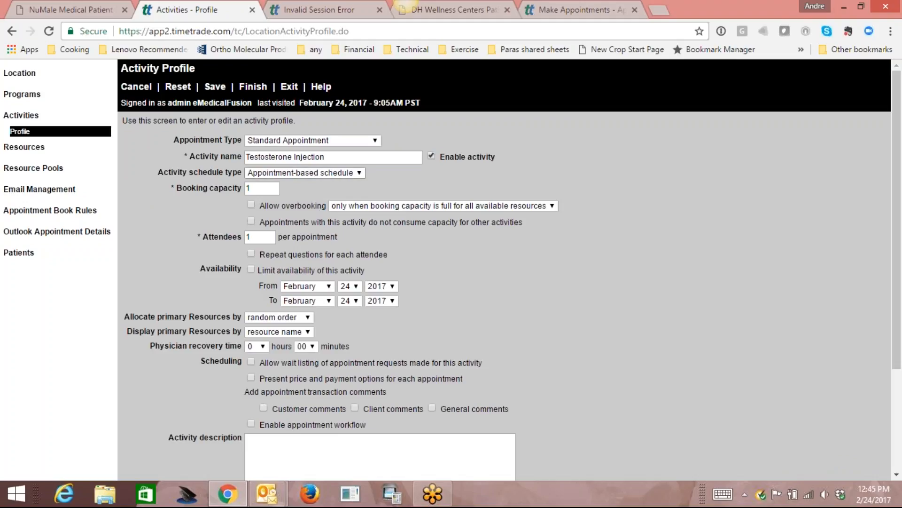
pyautogui.click(215, 88)
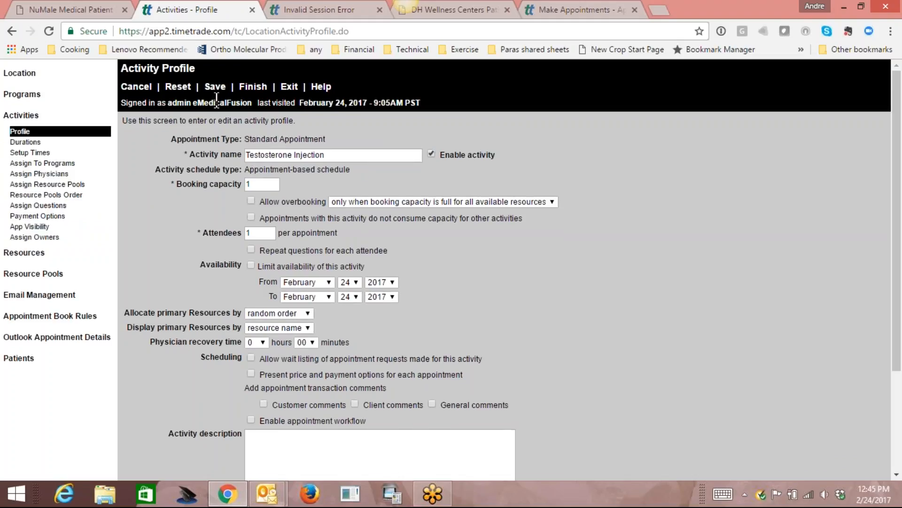
# Add a 15-minute duration to Testosterone Injection.
pyautogui.click(29, 142)
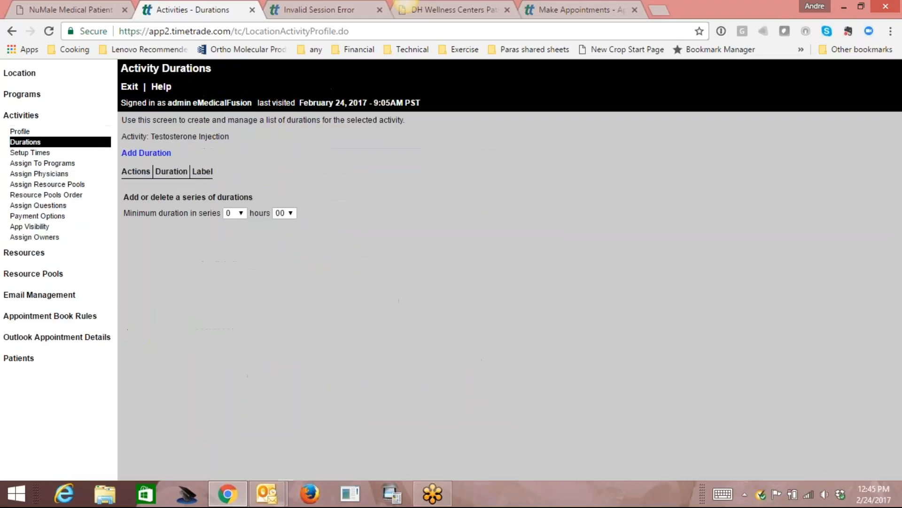
pyautogui.click(150, 154)
pyautogui.click(225, 171)
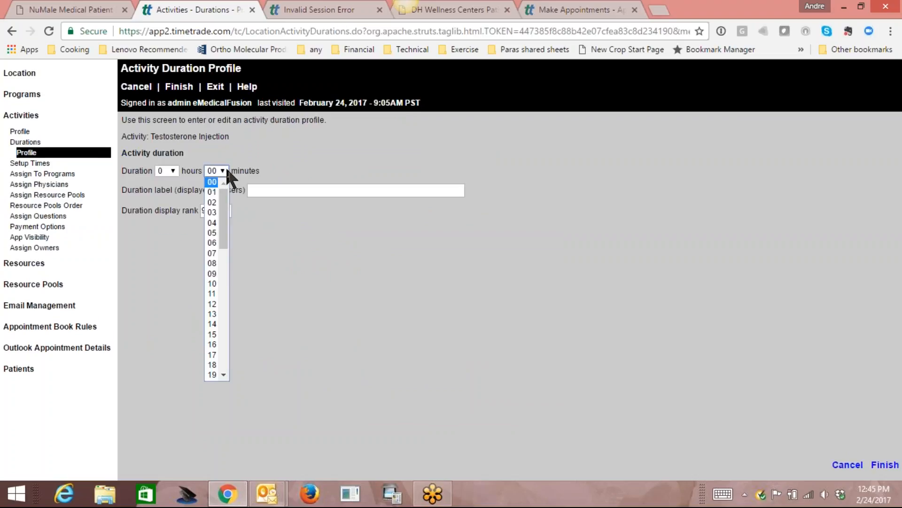
pyautogui.click(218, 300)
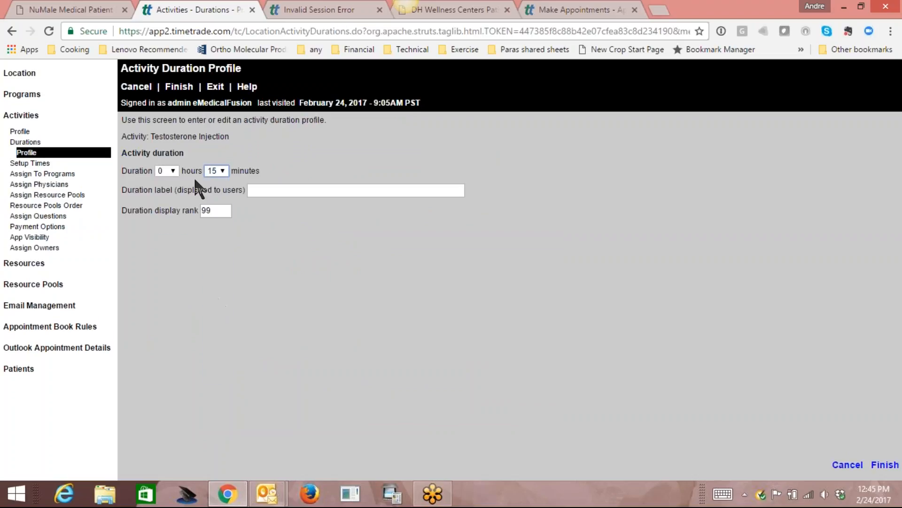
pyautogui.click(180, 86)
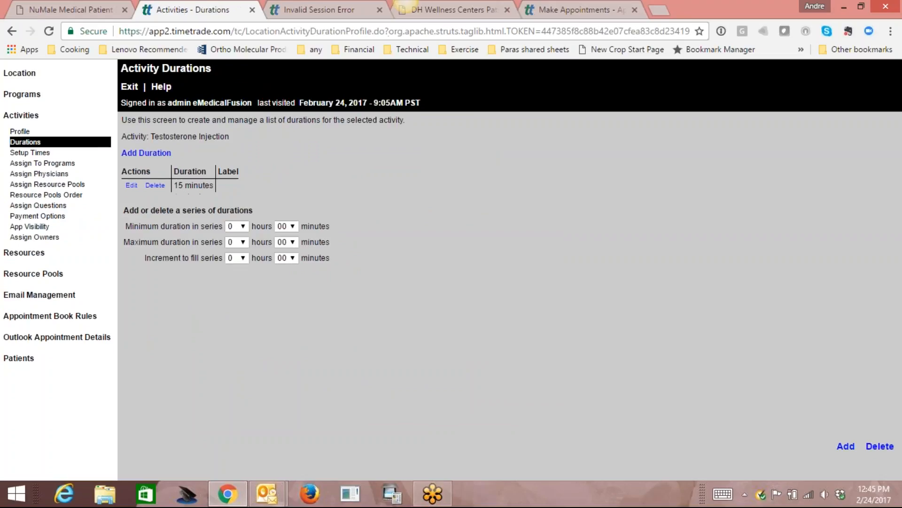
# Assign Testosterone Injection to the Followps program.
pyautogui.click(60, 163)
pyautogui.click(193, 210)
pyautogui.click(314, 250)
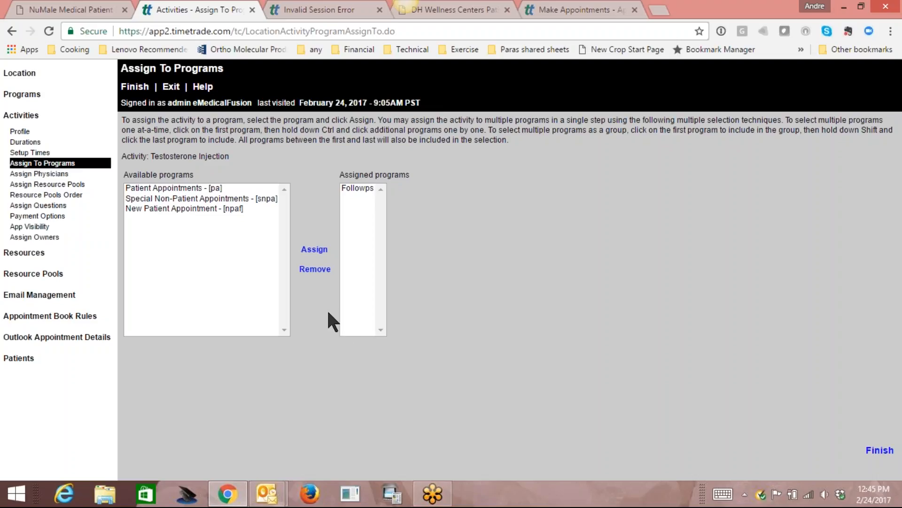
pyautogui.click(46, 175)
# Set Medical Assistant as the physician for Testosterone Injection, then return to Activities.
pyautogui.click(144, 155)
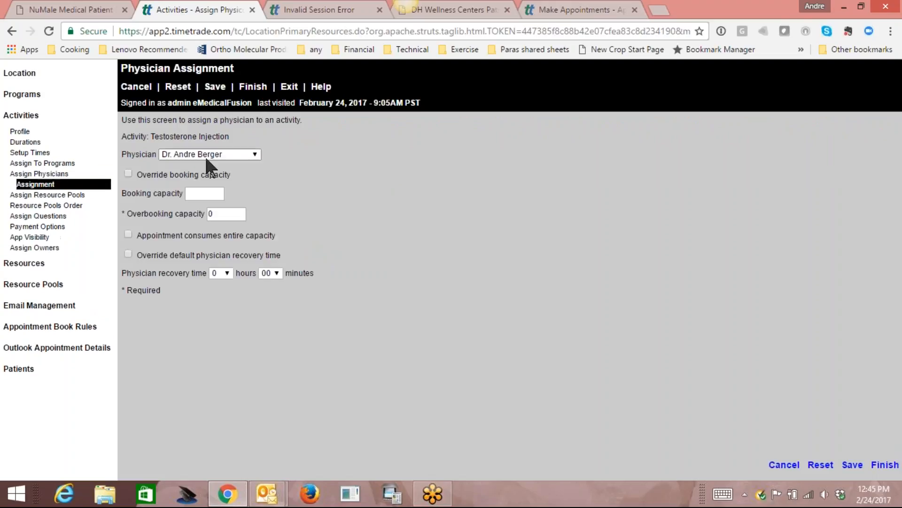
pyautogui.click(254, 155)
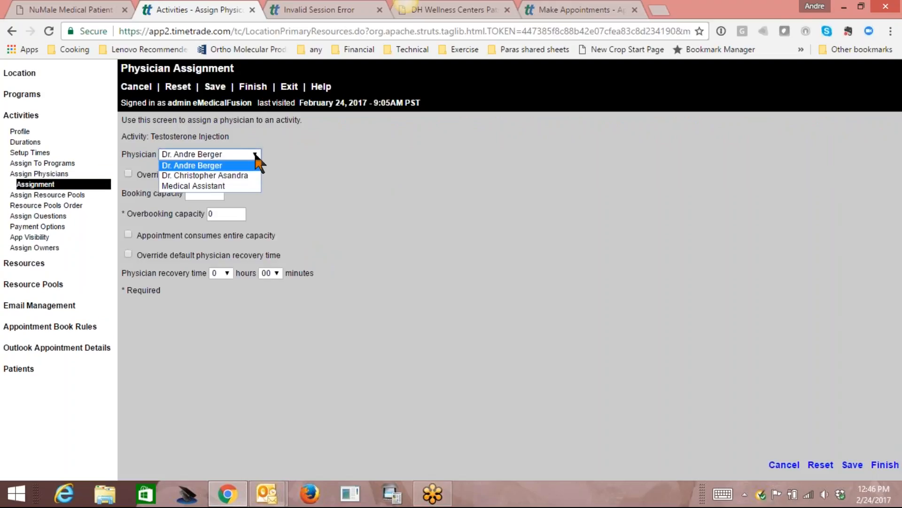
pyautogui.click(229, 183)
pyautogui.click(214, 87)
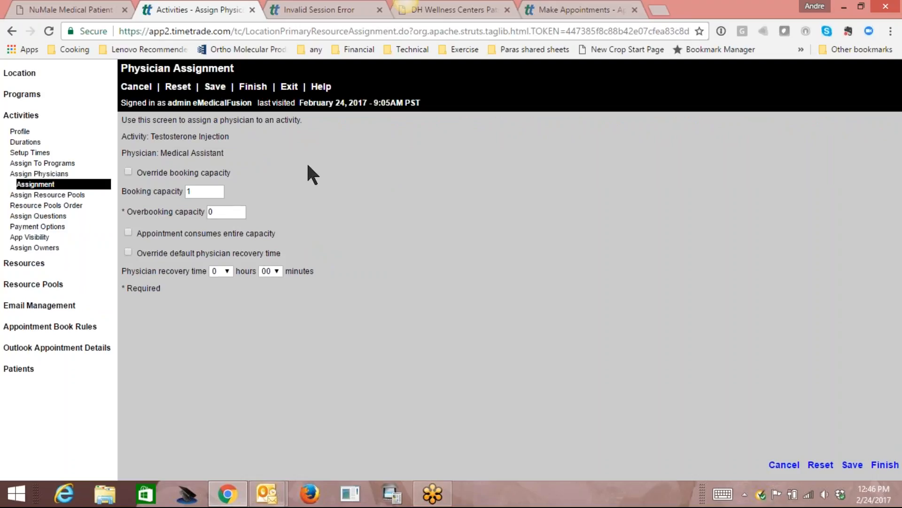
pyautogui.click(23, 115)
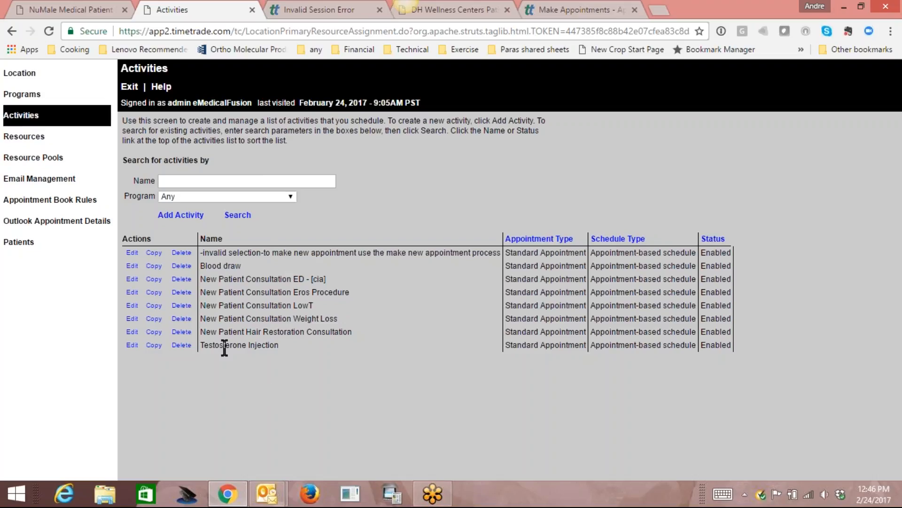
# Go through Programs and Activities to the Appointment Book Rules' Appointment Limits page.
pyautogui.click(24, 95)
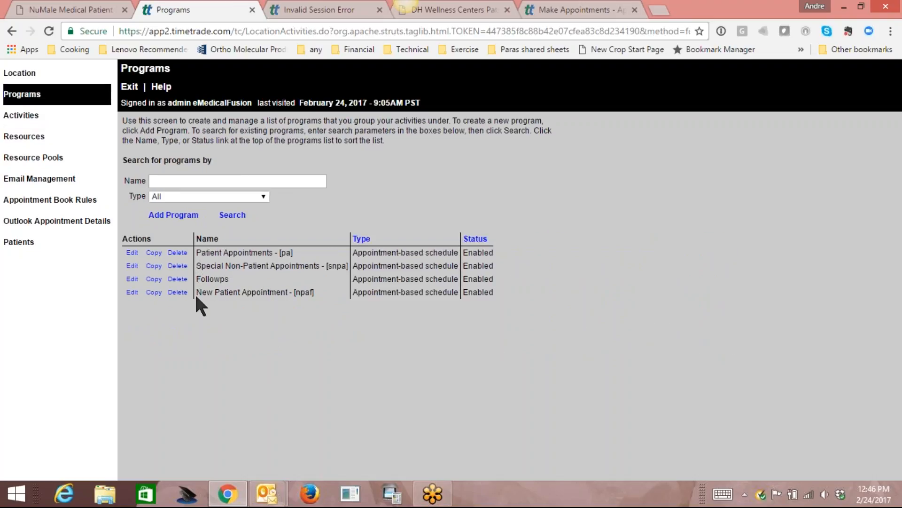
pyautogui.click(23, 118)
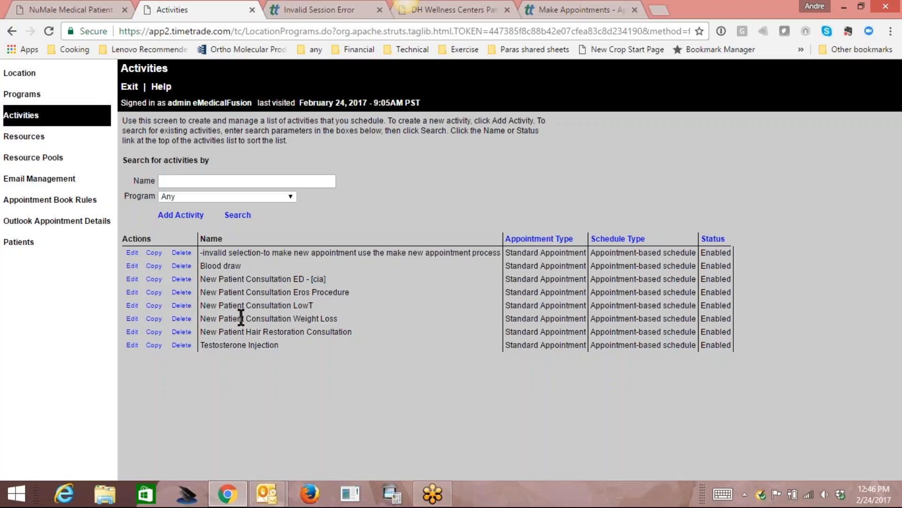
pyautogui.click(38, 201)
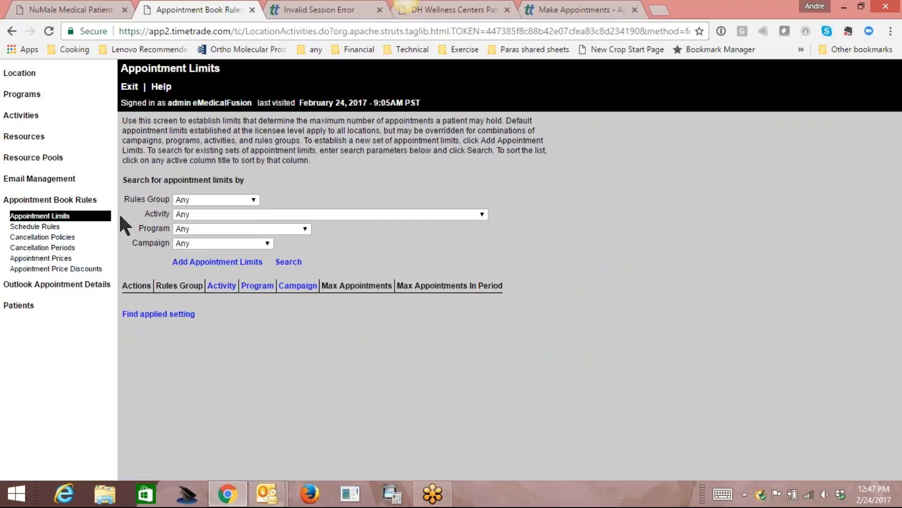
# Edit the existing default rule under Schedule Rules.
pyautogui.click(33, 227)
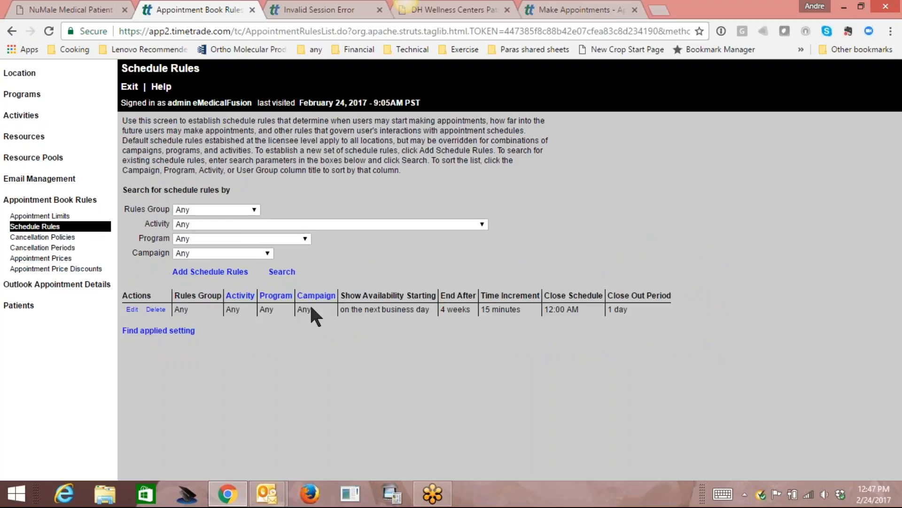
pyautogui.click(132, 310)
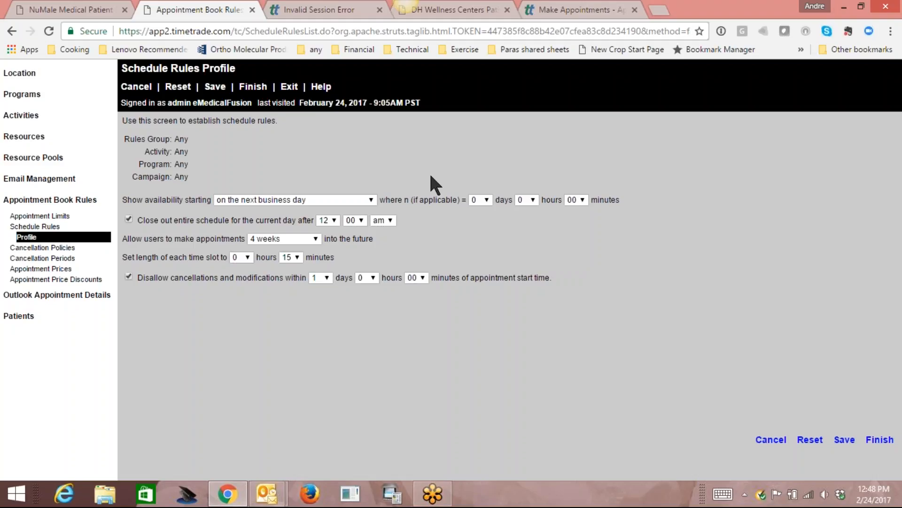
# Allow booking 20 weeks ahead, block cancellations within 2 days, and save the default rule.
pyautogui.click(365, 198)
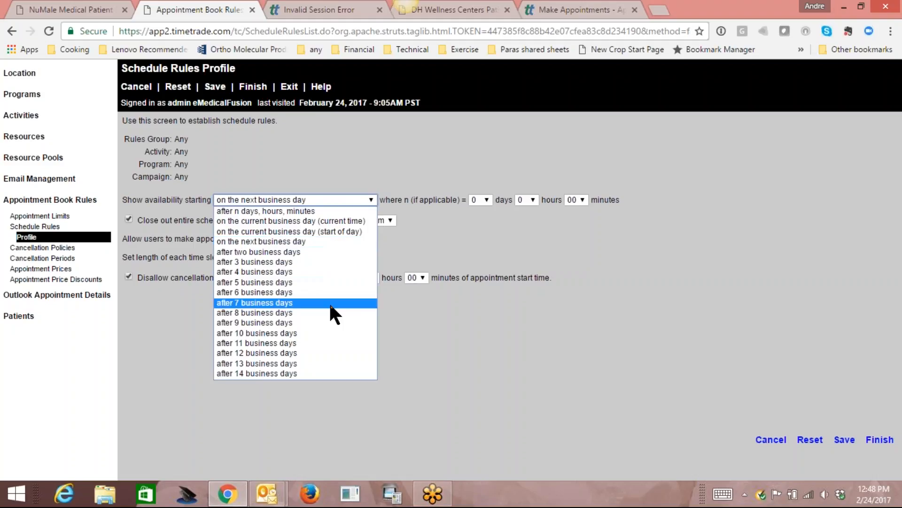
pyautogui.click(447, 232)
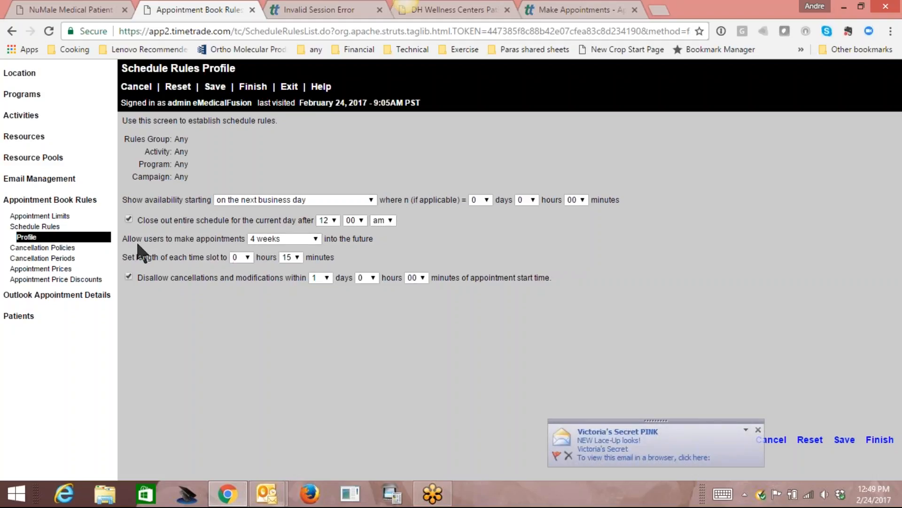
pyautogui.click(315, 239)
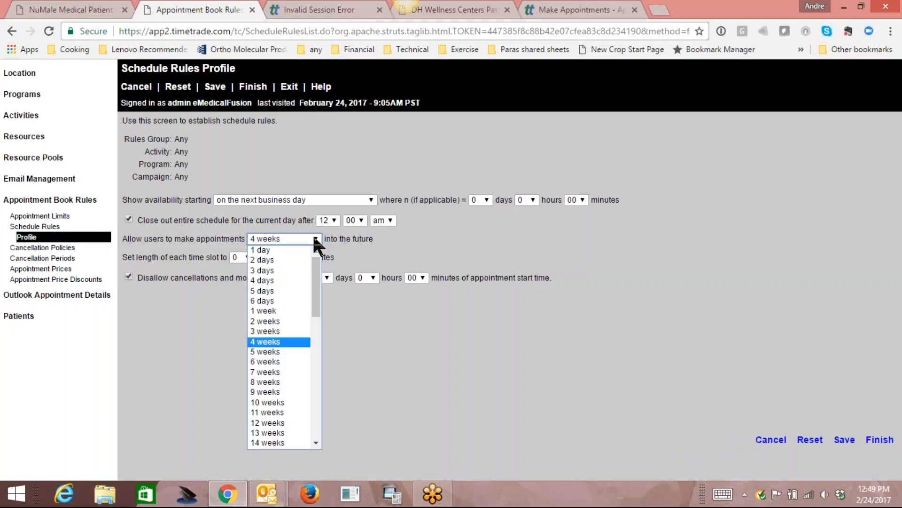
pyautogui.moveTo(315, 257); pyautogui.dragTo(308, 302)
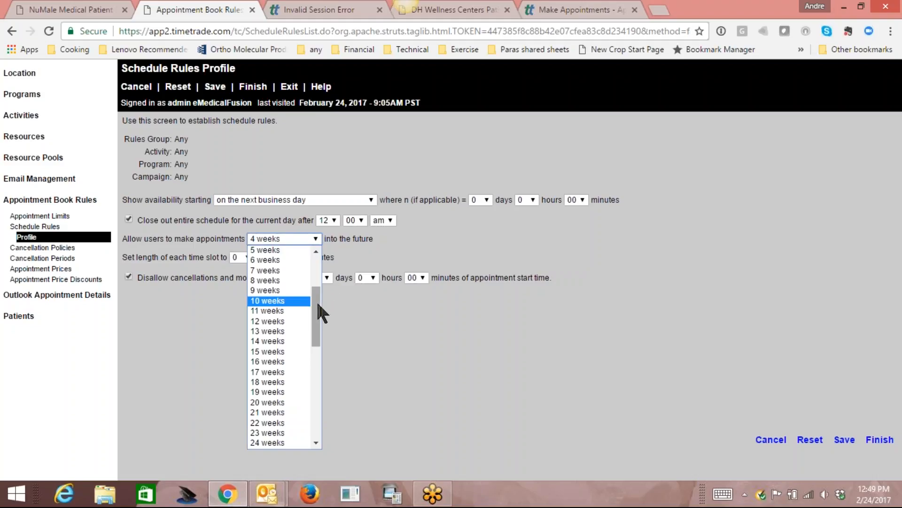
pyautogui.click(283, 403)
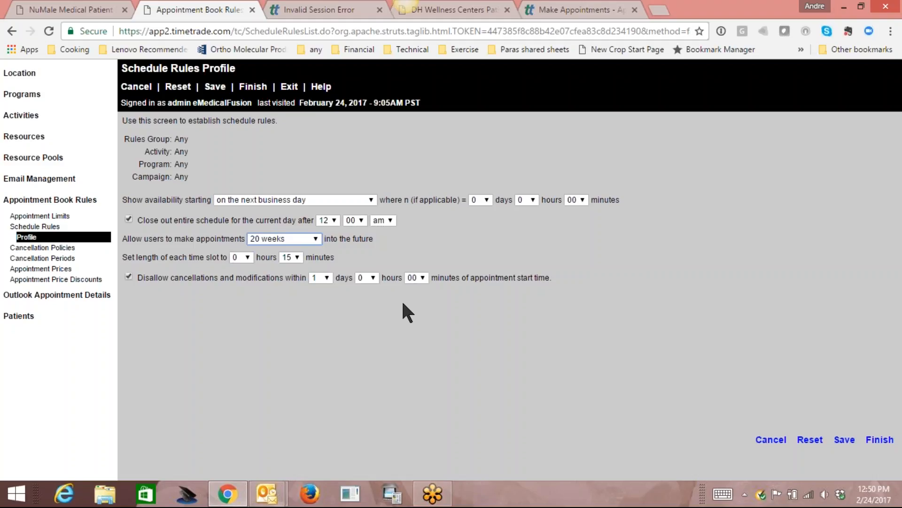
pyautogui.click(326, 277)
pyautogui.click(318, 93)
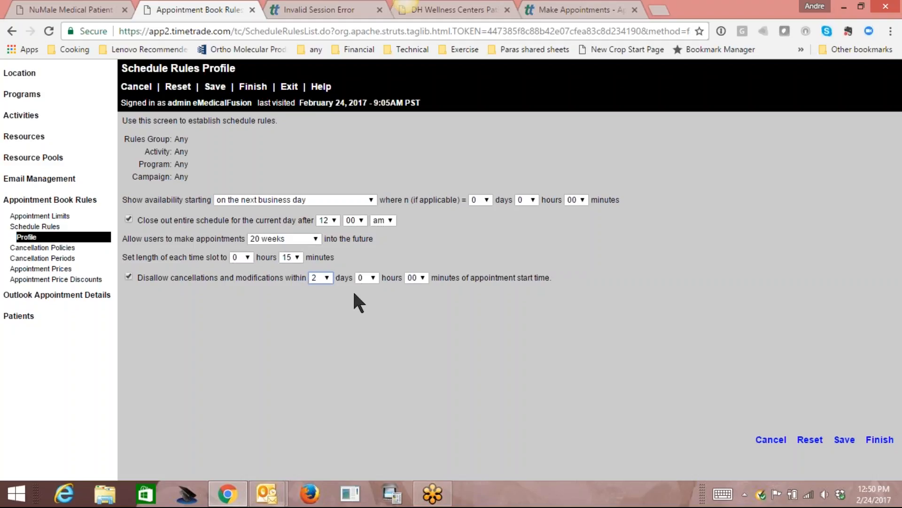
pyautogui.click(844, 439)
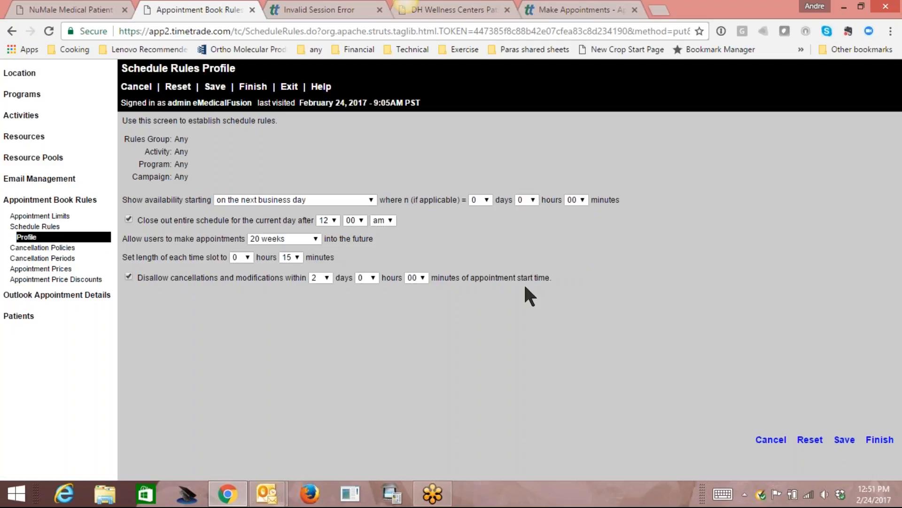
# Add a new schedule rule with its activity set to New Patient Consultation ED.
pyautogui.click(38, 227)
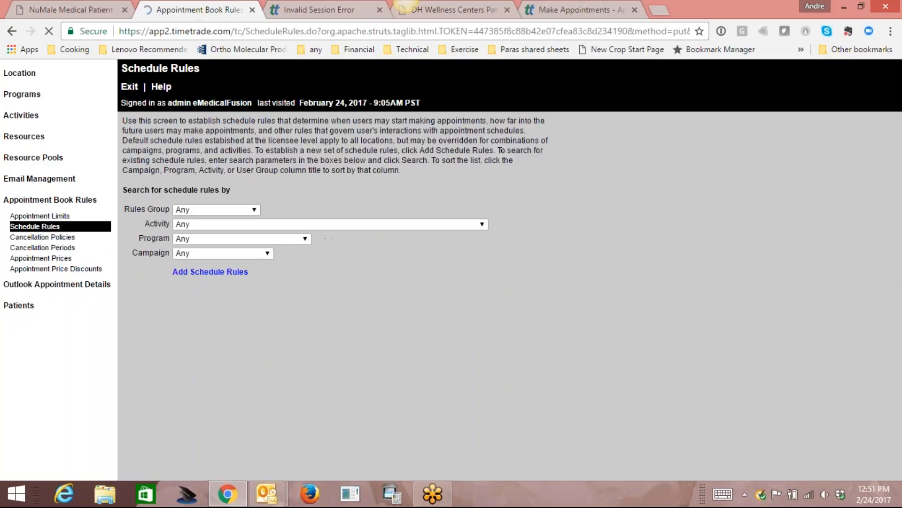
pyautogui.click(204, 273)
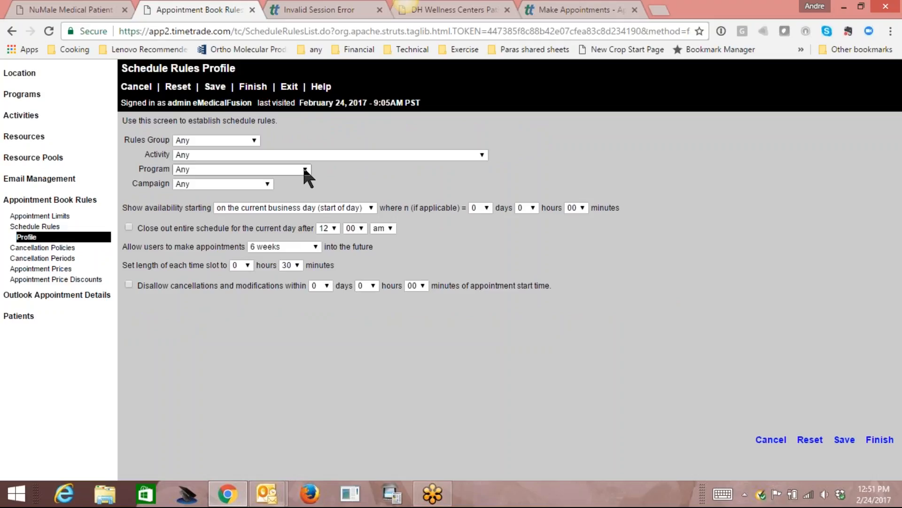
pyautogui.click(481, 157)
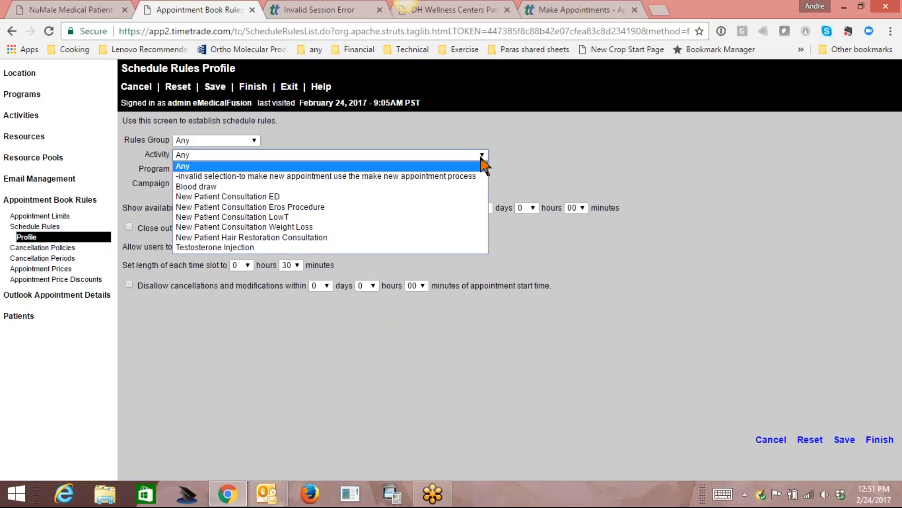
pyautogui.click(396, 197)
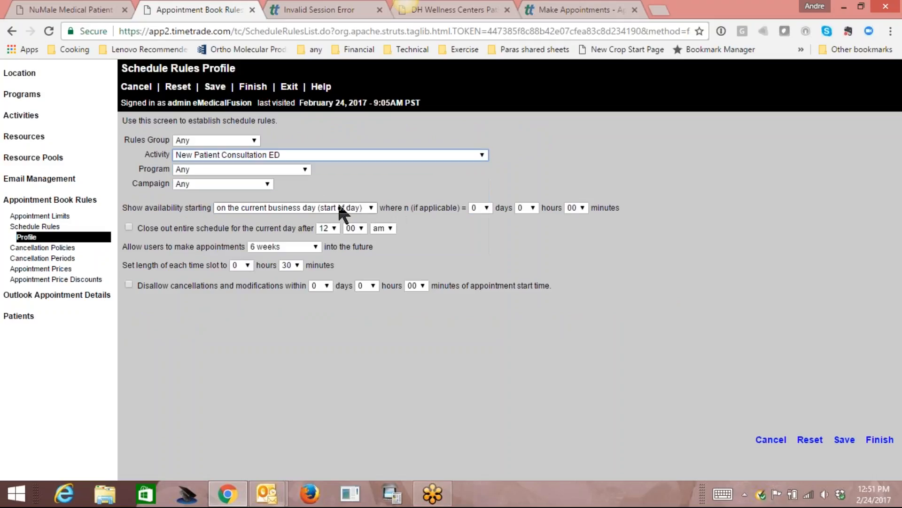
pyautogui.click(370, 204)
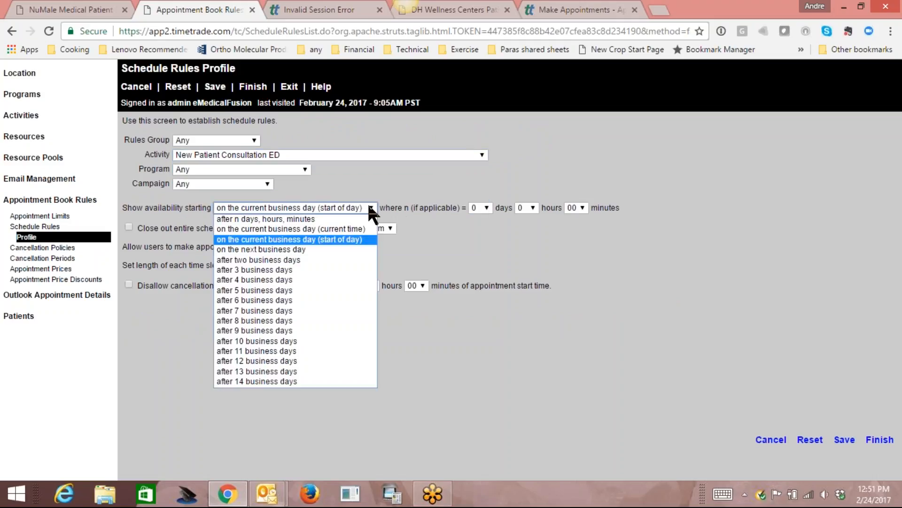
# Choose 'after 5 business days' as the ED rule's availability start.
pyautogui.click(330, 293)
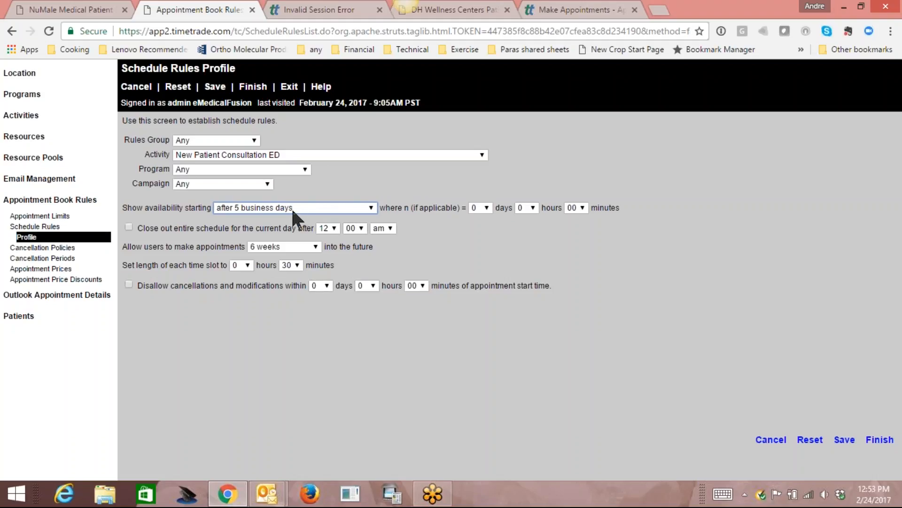
# Set the booking window to allow appointments 20 weeks into the future.
pyautogui.click(356, 209)
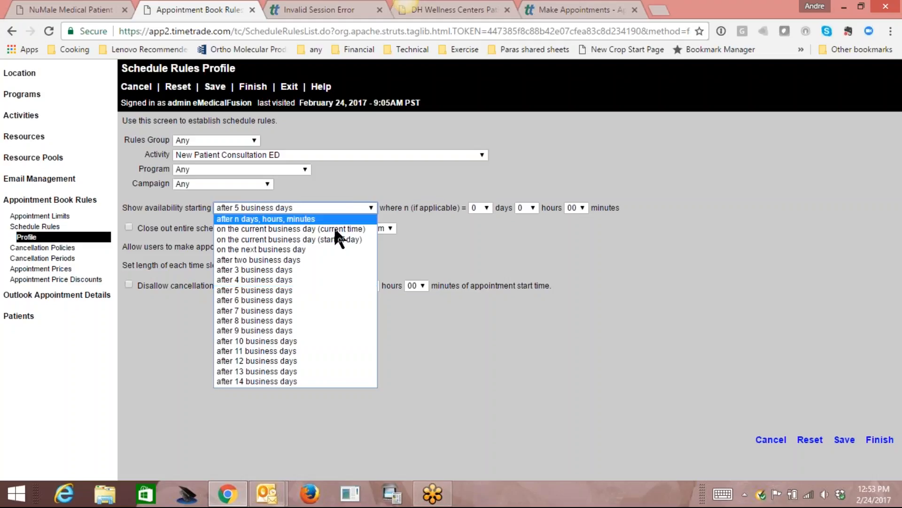
pyautogui.click(307, 311)
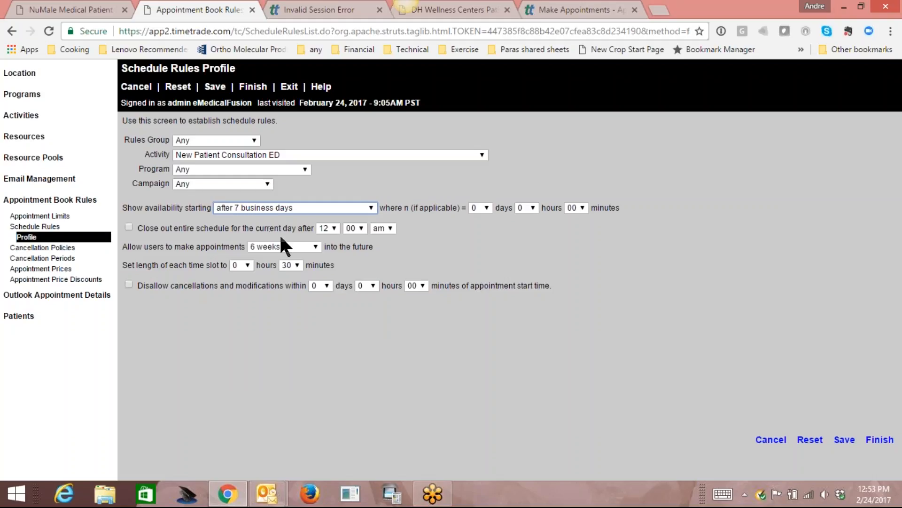
pyautogui.click(313, 245)
pyautogui.scroll(-4, 315, 289)
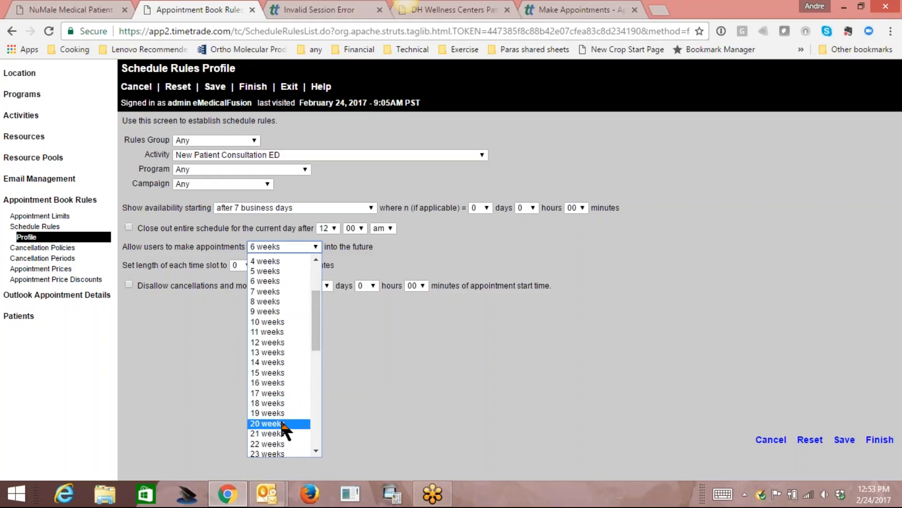
pyautogui.click(285, 423)
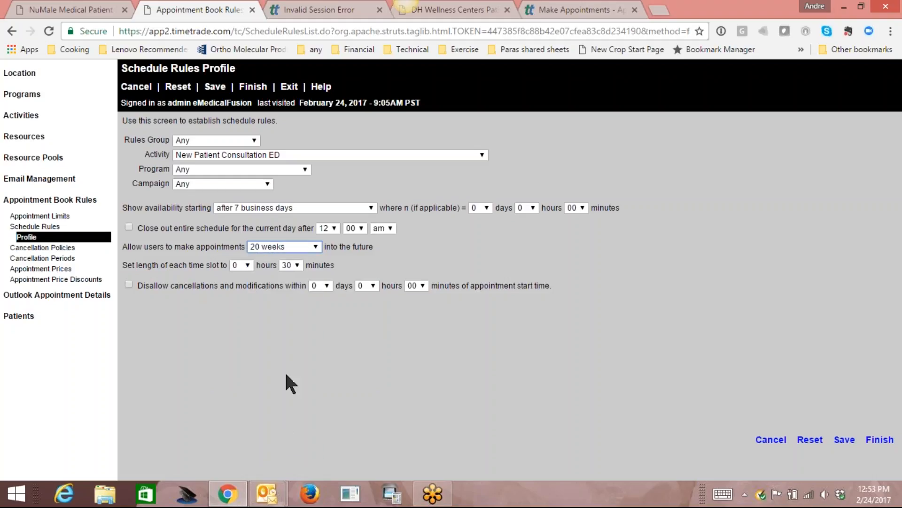
# Keep availability after 5 business days, use 15-minute slots and a 2-day cancellation cutoff, then save.
pyautogui.click(370, 208)
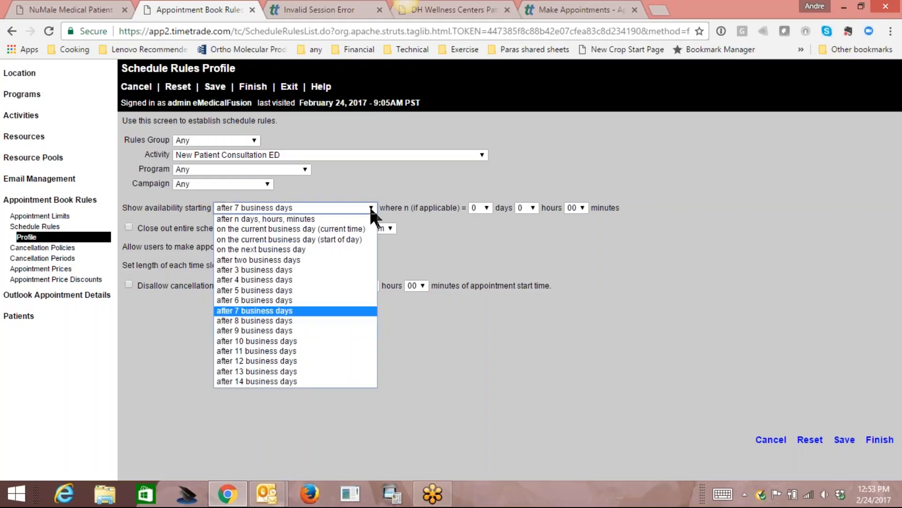
pyautogui.click(314, 290)
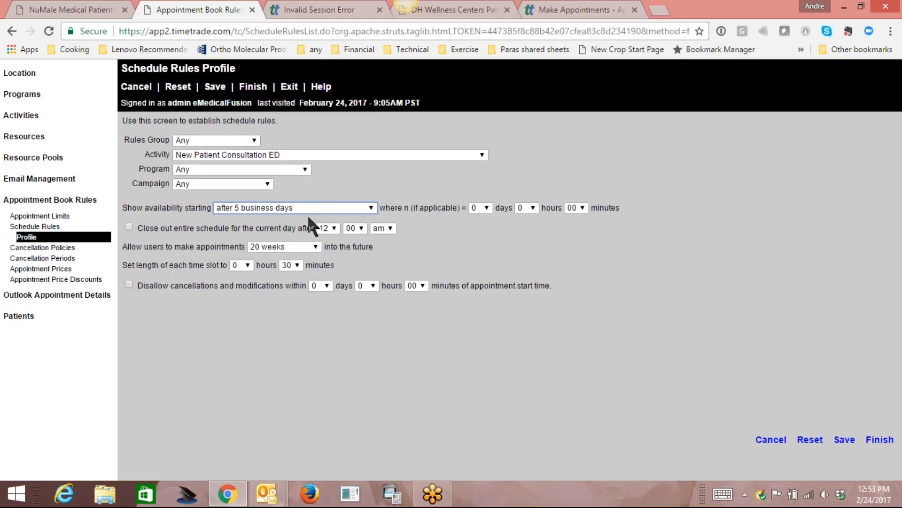
pyautogui.click(295, 265)
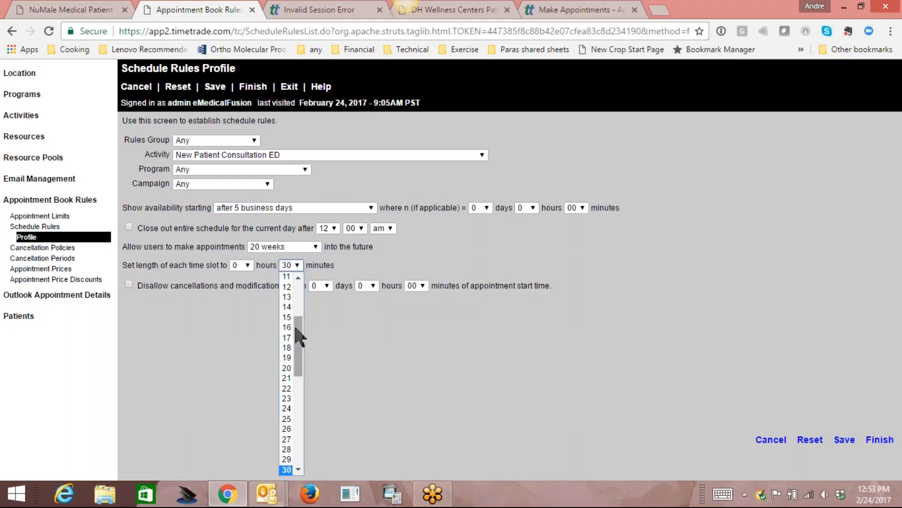
pyautogui.click(288, 317)
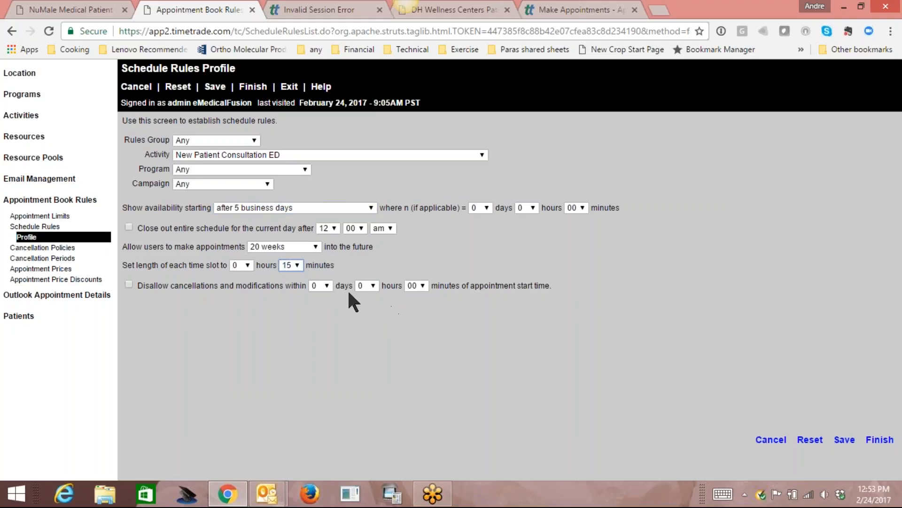
pyautogui.click(327, 285)
pyautogui.click(313, 102)
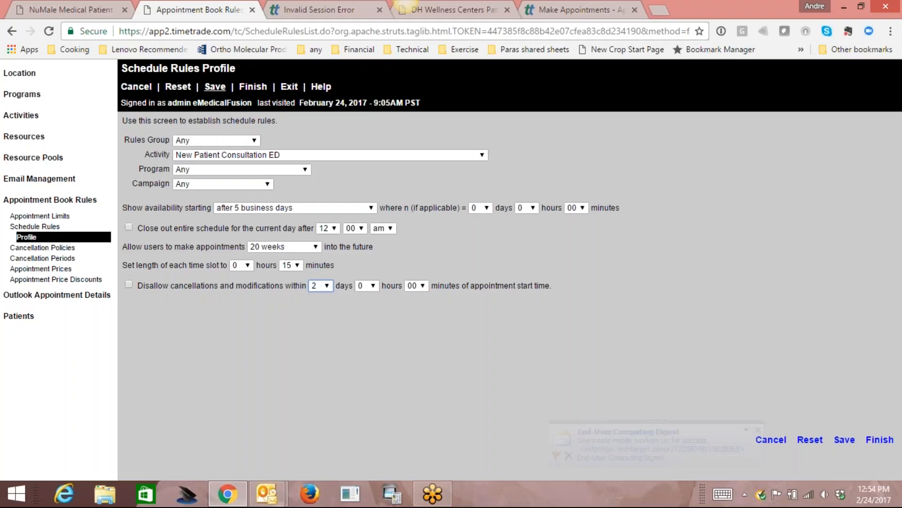
pyautogui.click(215, 87)
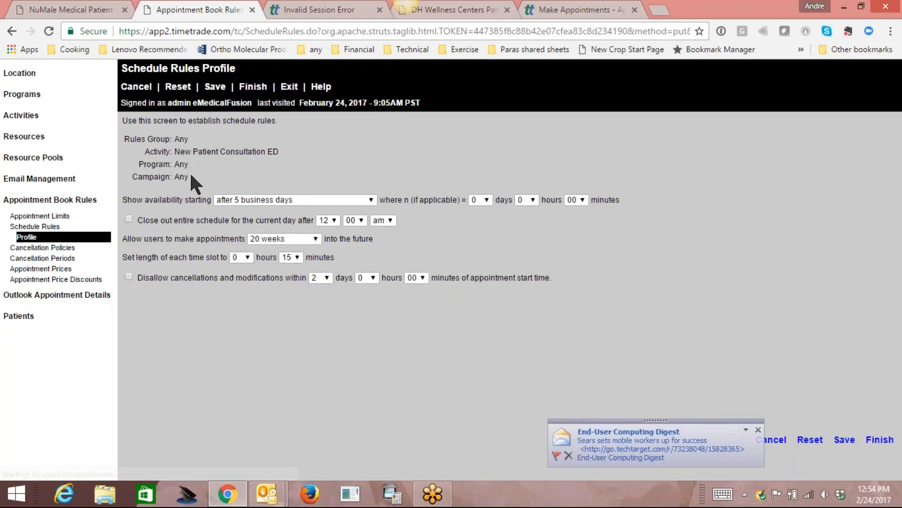
# Start a new schedule rule for New Patient Consultation LowT with program Any.
pyautogui.click(41, 228)
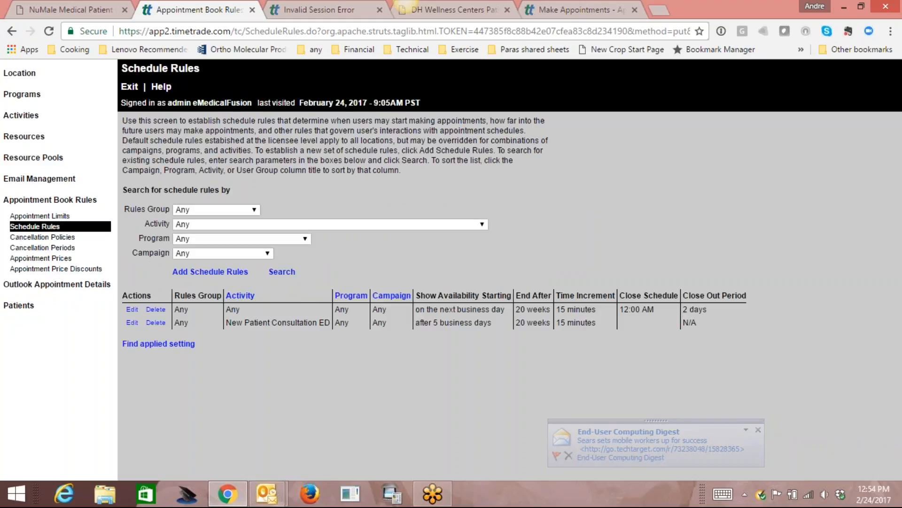
pyautogui.click(227, 272)
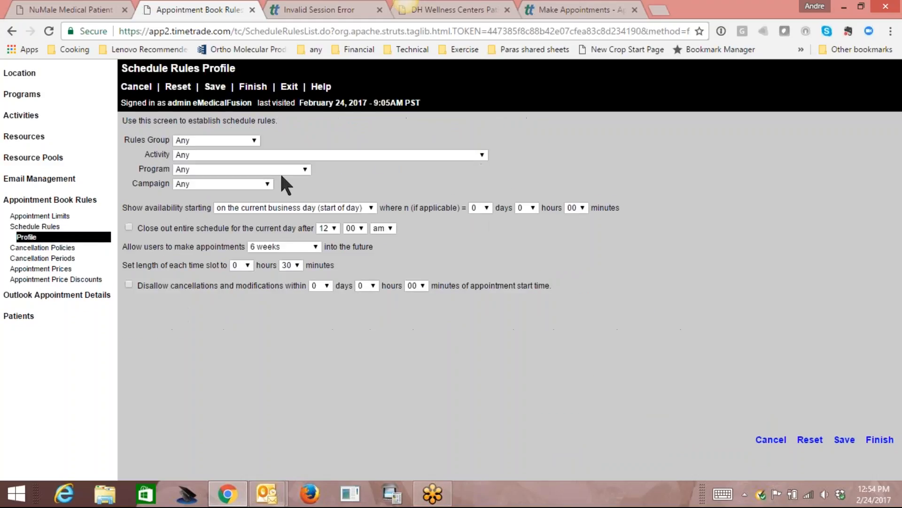
pyautogui.click(316, 156)
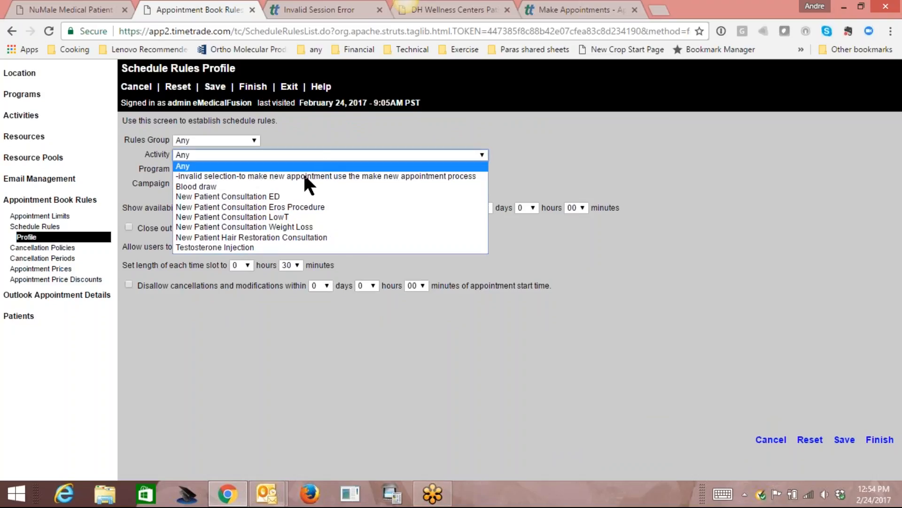
pyautogui.click(296, 217)
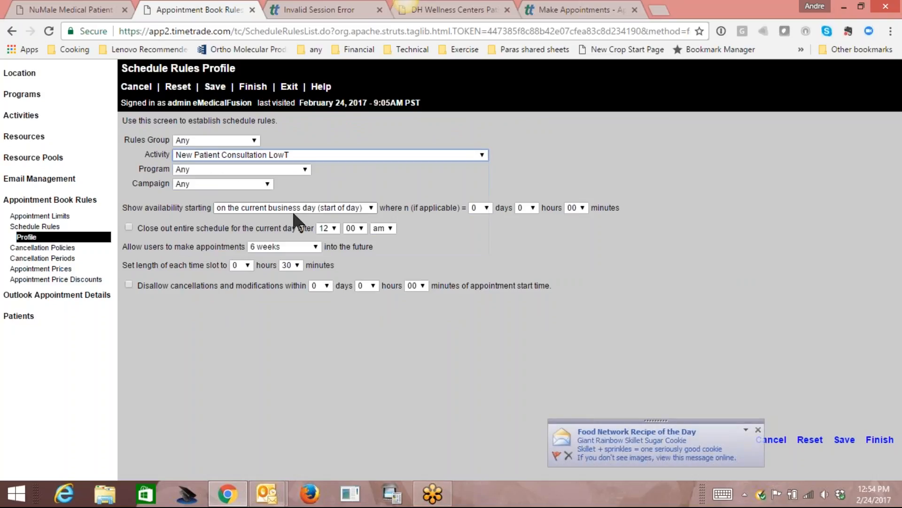
pyautogui.click(300, 168)
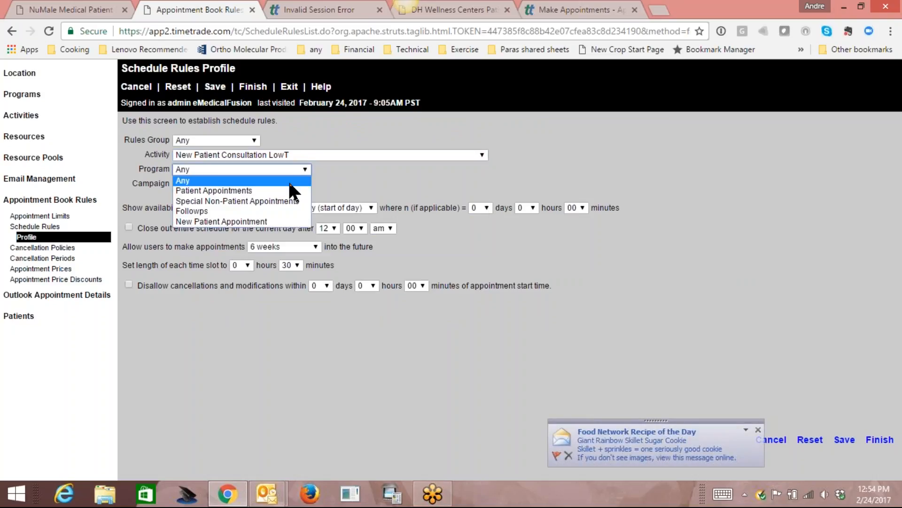
pyautogui.click(289, 180)
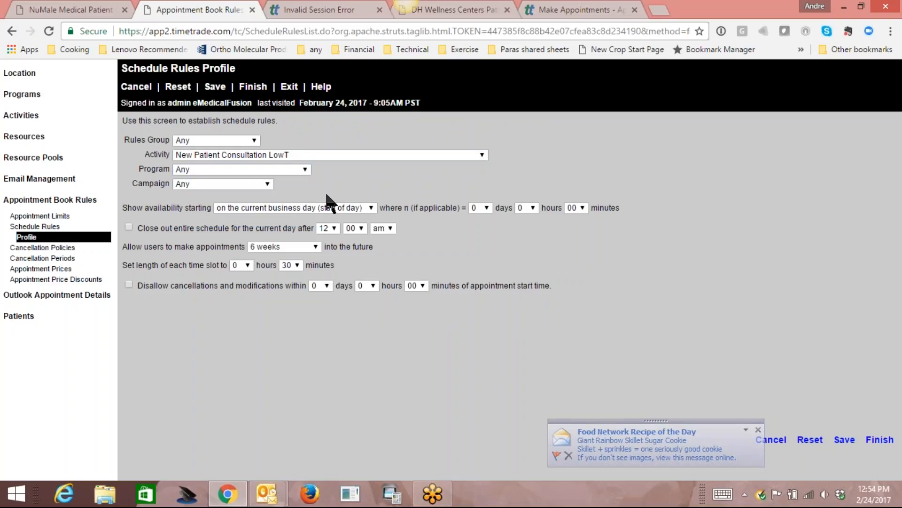
# Set availability after 5 business days, a 20-week booking window and 15-minute slots.
pyautogui.click(358, 207)
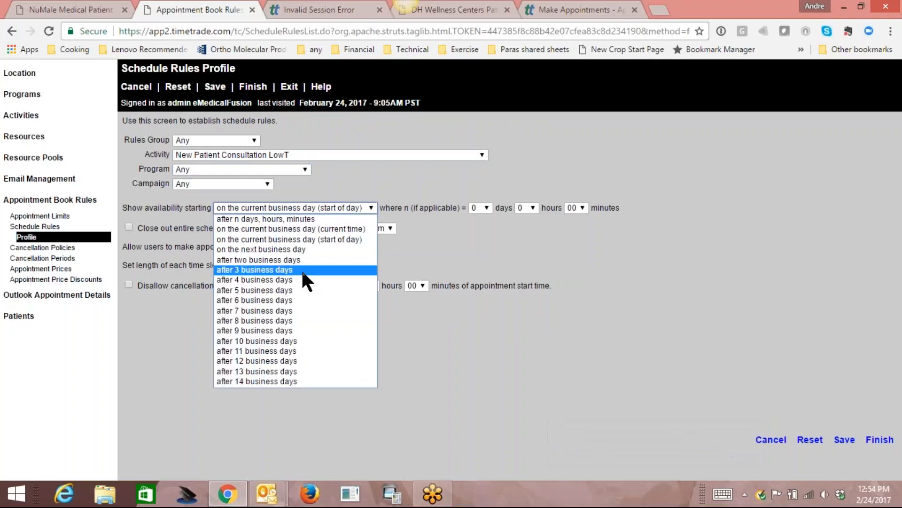
pyautogui.click(301, 290)
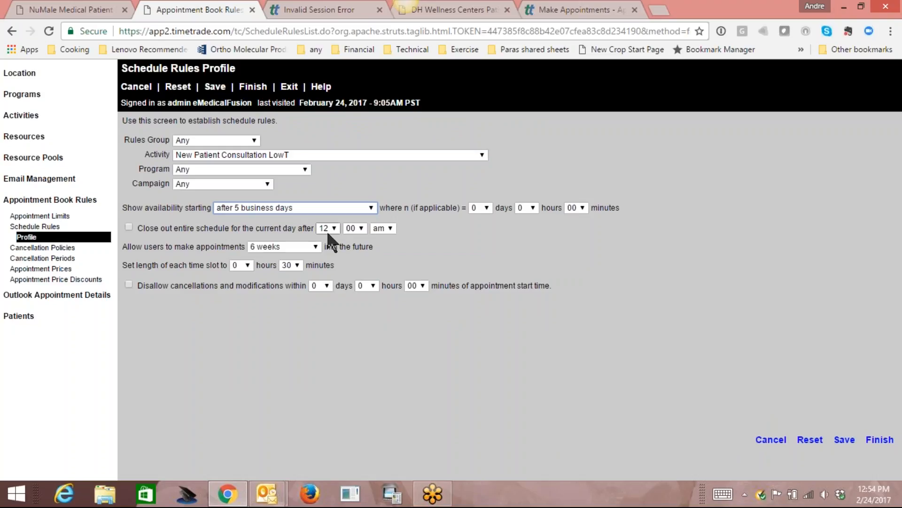
pyautogui.click(314, 245)
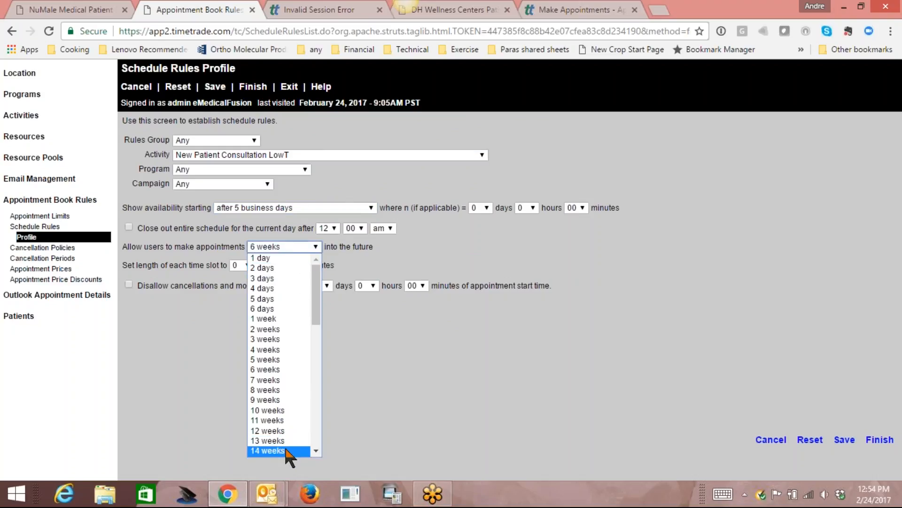
pyautogui.scroll(-4, 316, 449)
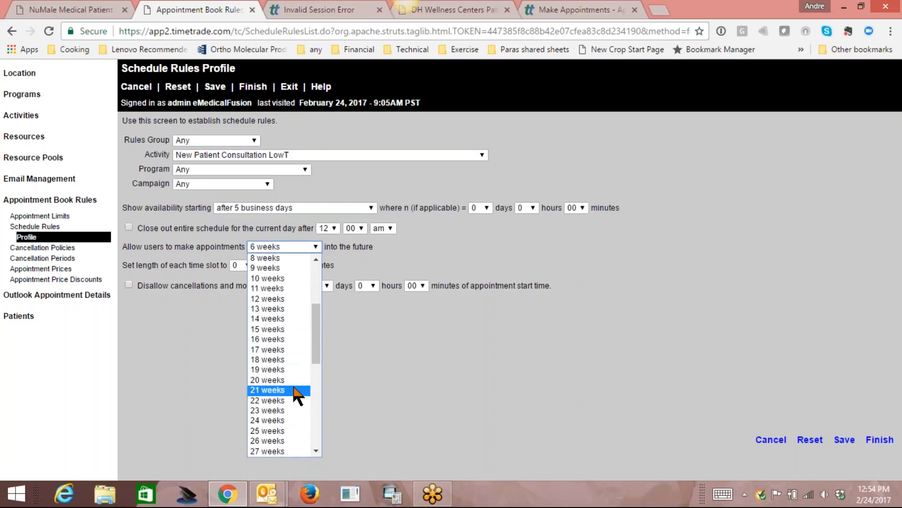
pyautogui.click(298, 397)
pyautogui.click(295, 265)
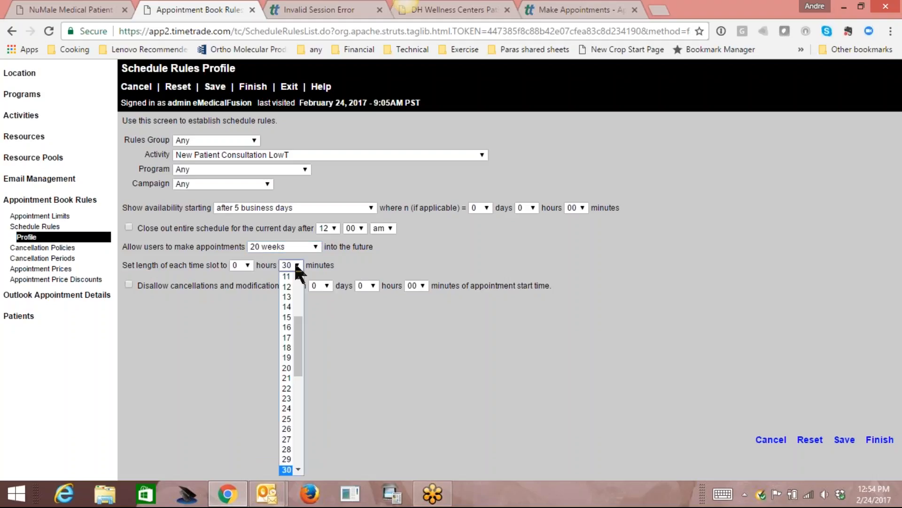
pyautogui.click(288, 316)
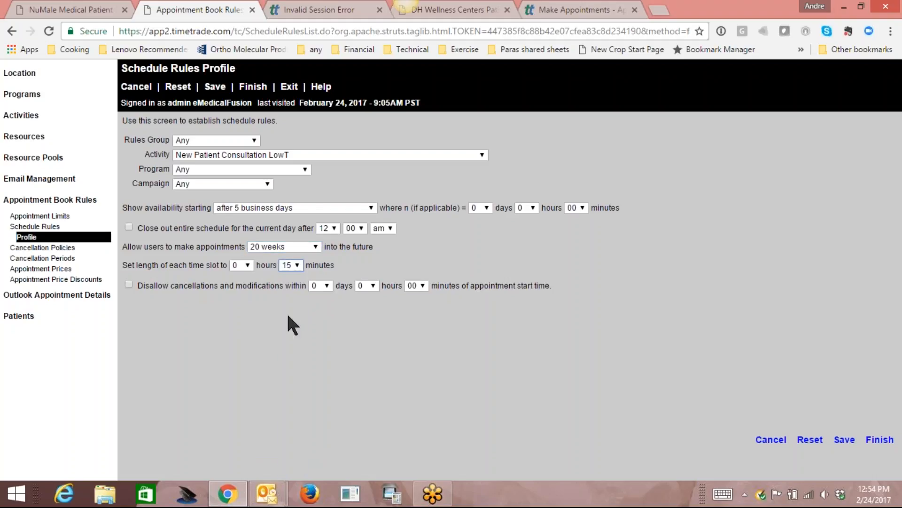
# Disallow cancellations within 2 days, close out the same day, and save the rule.
pyautogui.click(131, 286)
pyautogui.click(327, 285)
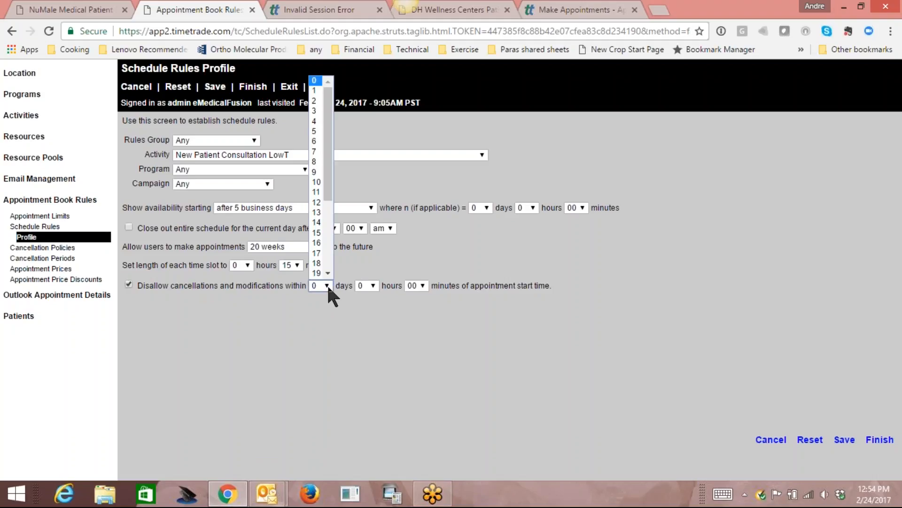
pyautogui.click(321, 100)
pyautogui.click(128, 227)
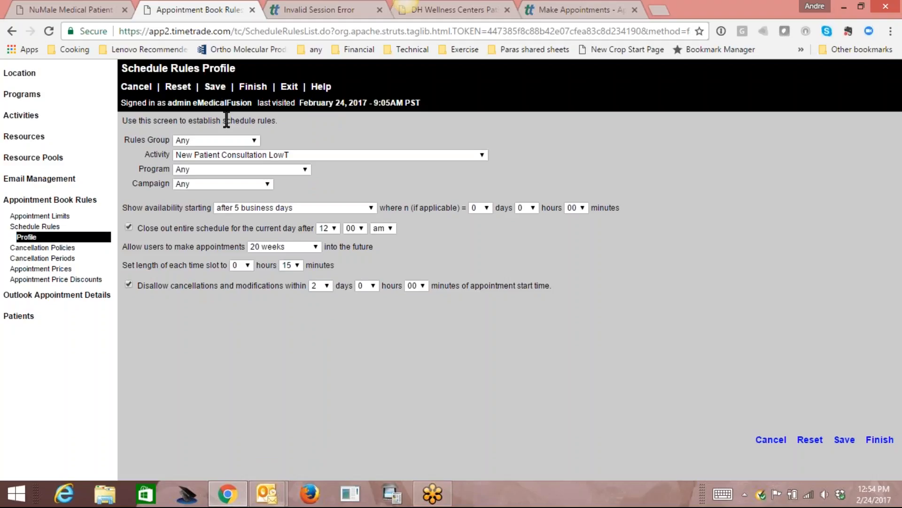
pyautogui.click(219, 87)
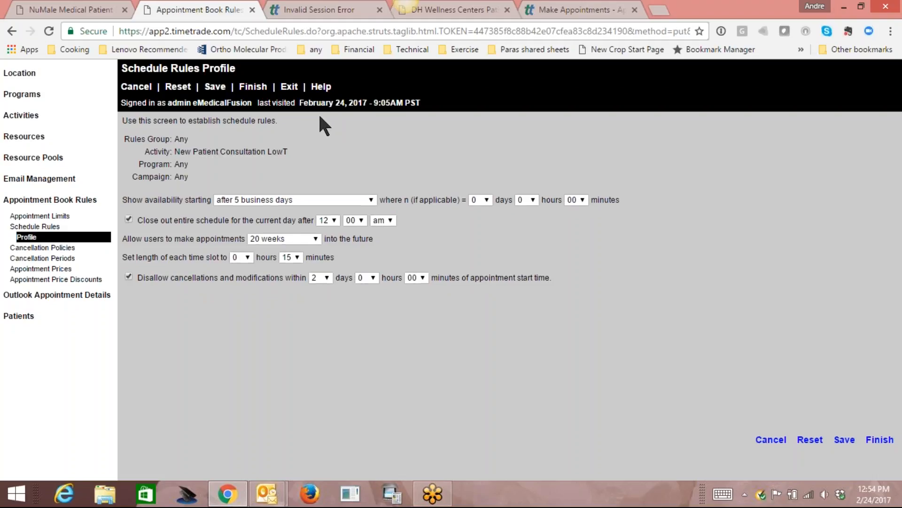
pyautogui.click(289, 87)
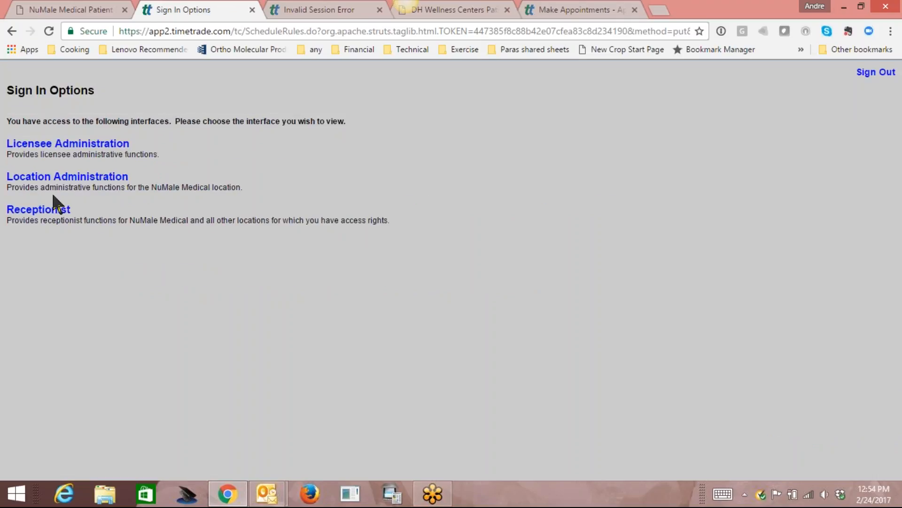
# Go to Licensee Administration's Data Collection questions list.
pyautogui.click(52, 145)
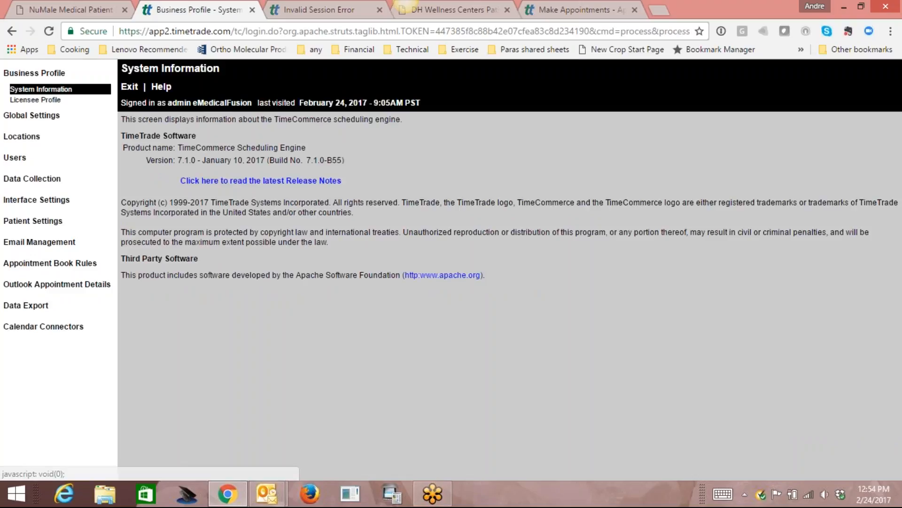
pyautogui.click(39, 184)
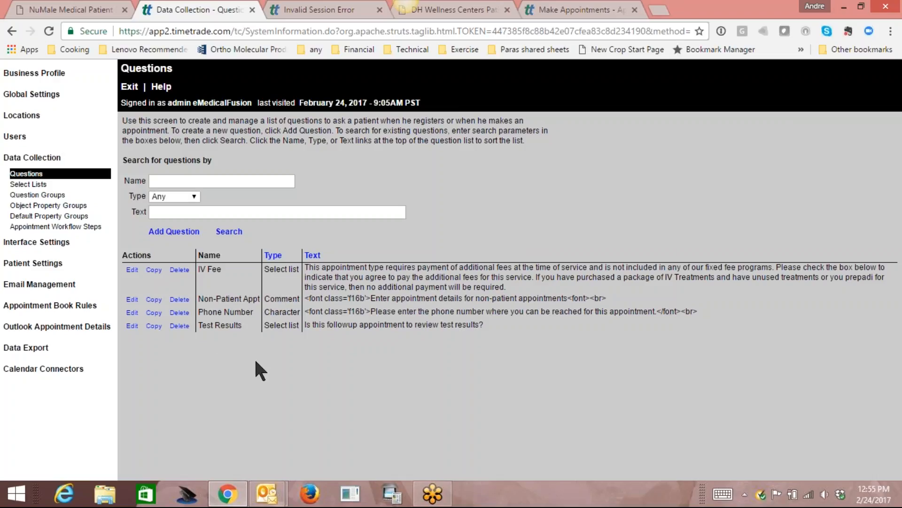
# Create a question named 'Day going to the lab' asking 'What day do you plan on going to the lab?'.
pyautogui.click(177, 233)
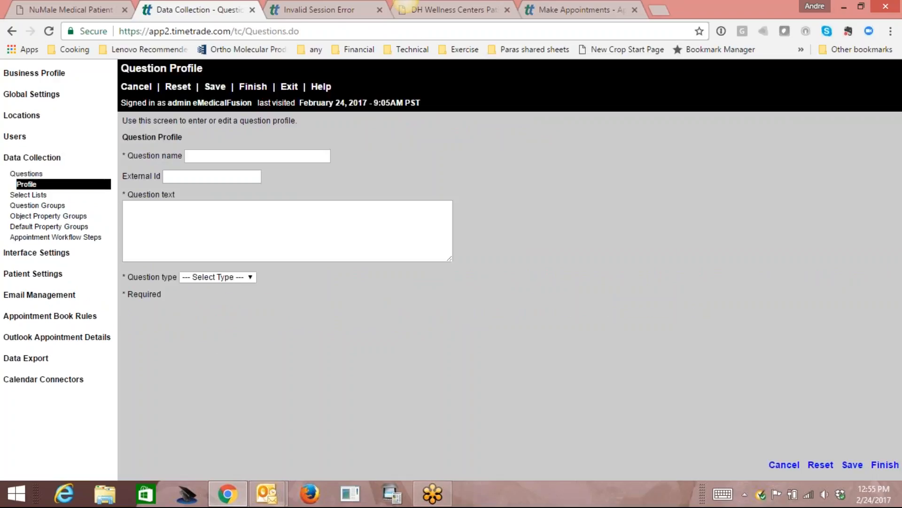
pyautogui.click(257, 157)
pyautogui.write('day going')
pyautogui.press('BackSpace')
pyautogui.press('BackSpace')
pyautogui.press('BackSpace')
pyautogui.press('BackSpace')
pyautogui.press('BackSpace')
pyautogui.press('BackSpace')
pyautogui.press('BackSpace')
pyautogui.press('BackSpace')
pyautogui.press('BackSpace')
pyautogui.write('Day goin')
pyautogui.press('BackSpace')
pyautogui.write('g to the lab')
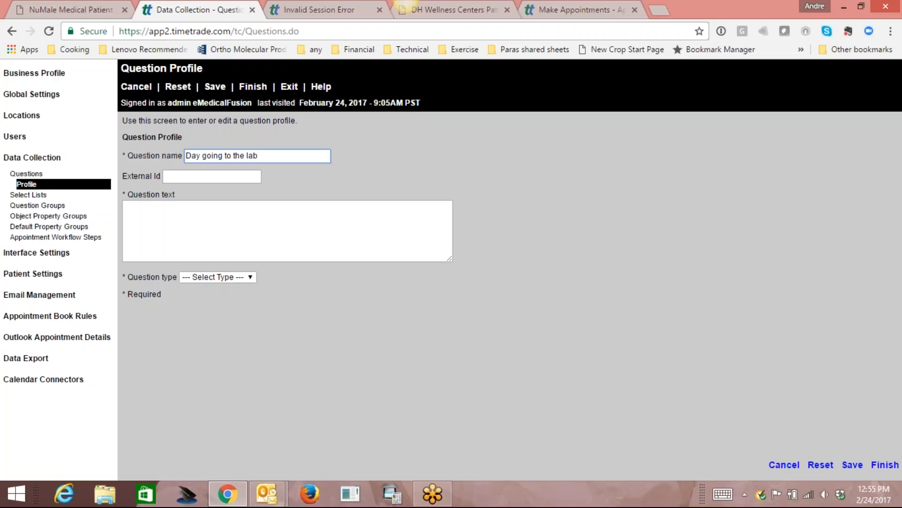
pyautogui.click(234, 208)
pyautogui.write('What day t')
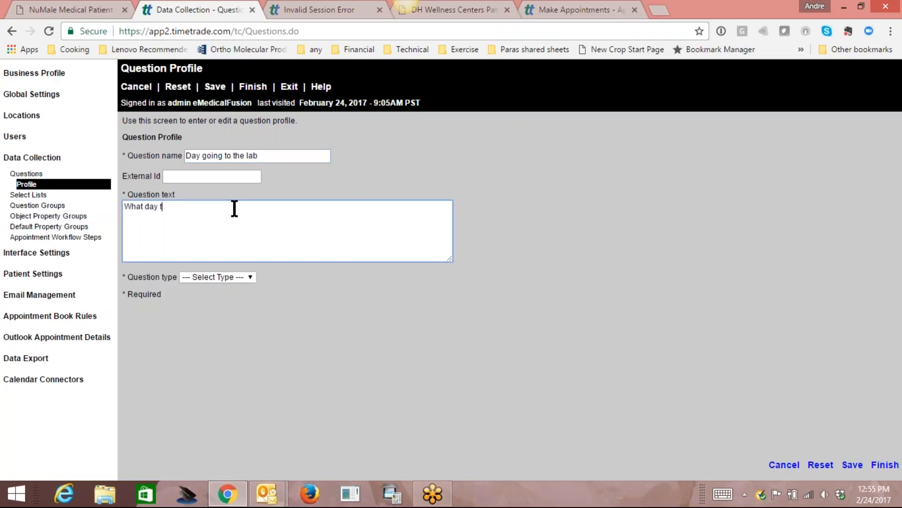
pyautogui.press('BackSpace')
pyautogui.write('do you plan on going to the lab')
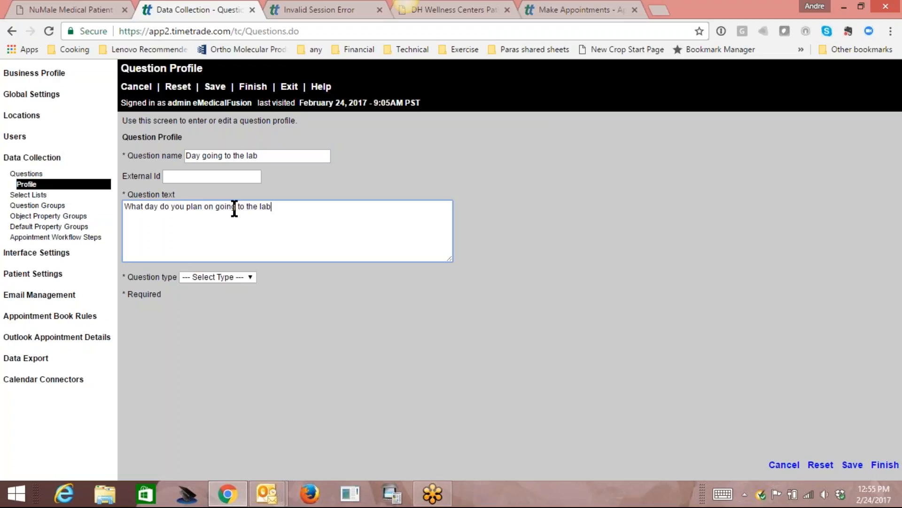
pyautogui.write('?')
# Make it a required Comment question with 1–50 character answers and save it.
pyautogui.click(248, 277)
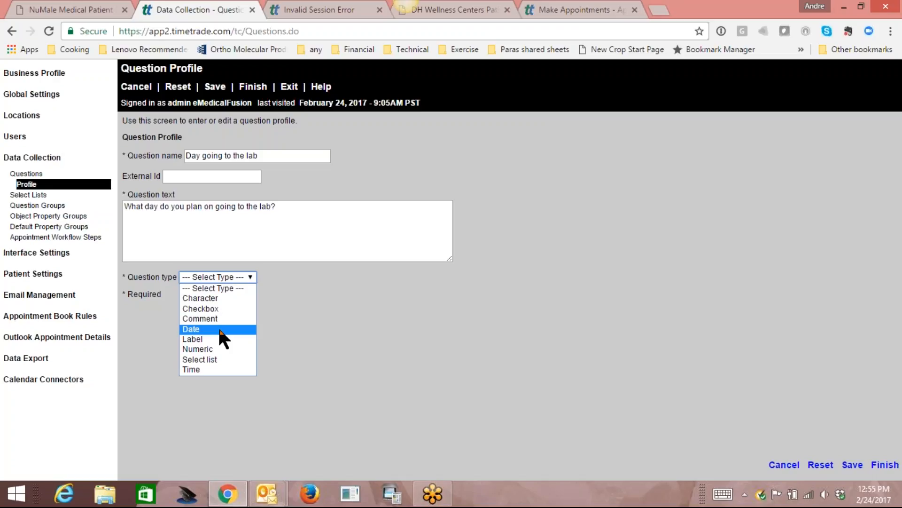
pyautogui.click(230, 320)
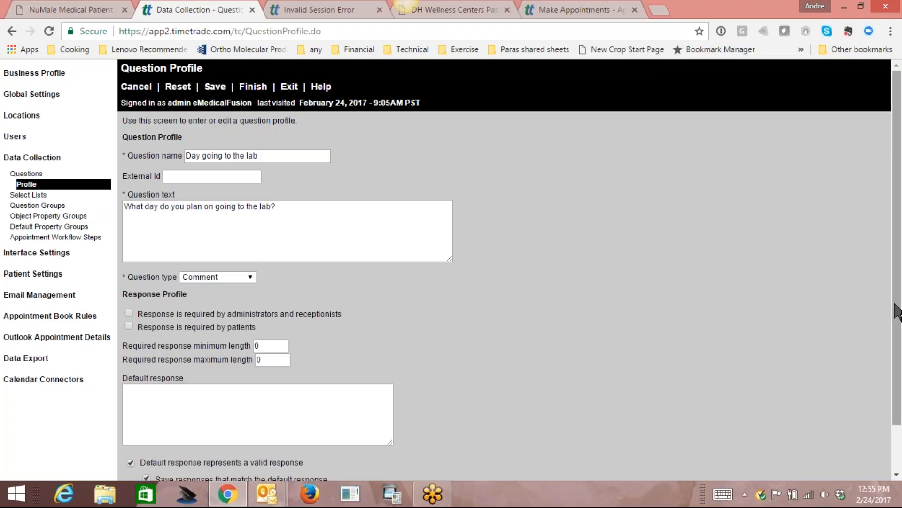
pyautogui.moveTo(898, 310); pyautogui.dragTo(900, 376)
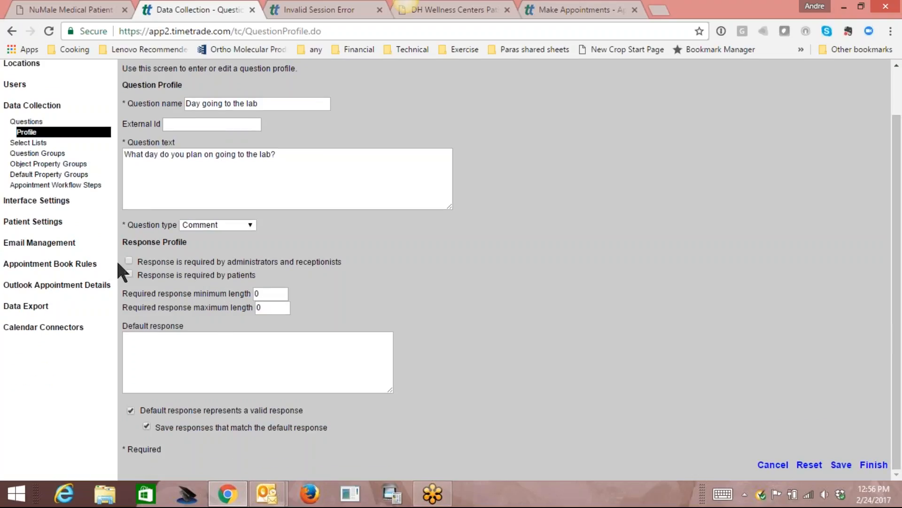
pyautogui.click(129, 274)
pyautogui.moveTo(271, 296); pyautogui.dragTo(238, 294)
pyautogui.write('1')
pyautogui.press('Tab')
pyautogui.write('50')
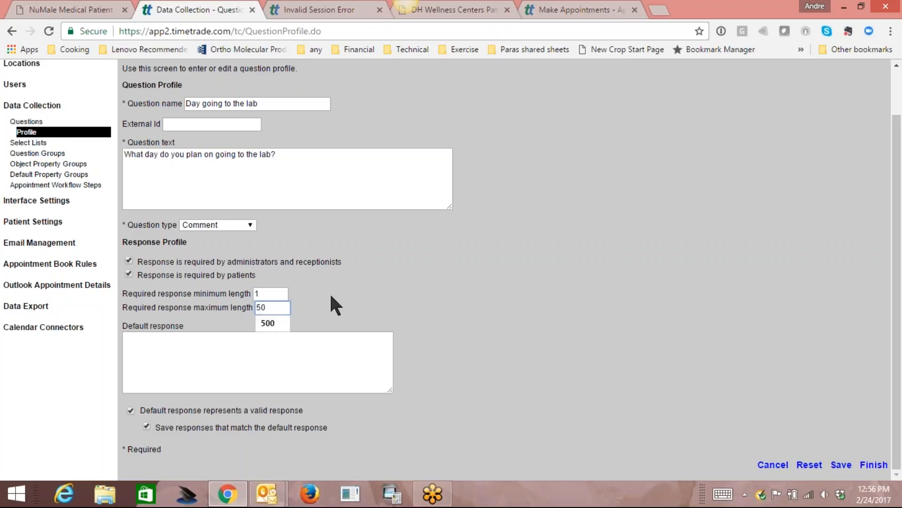
pyautogui.click(379, 290)
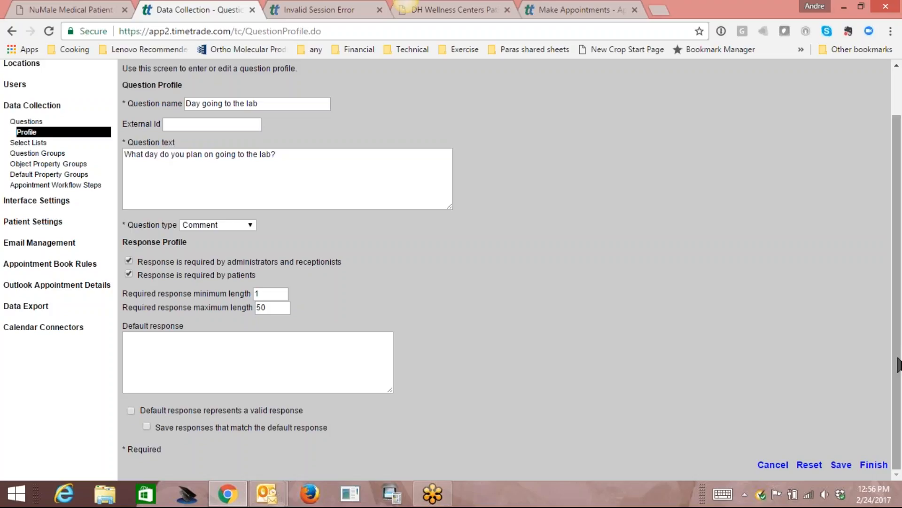
pyautogui.moveTo(899, 362); pyautogui.dragTo(899, 308)
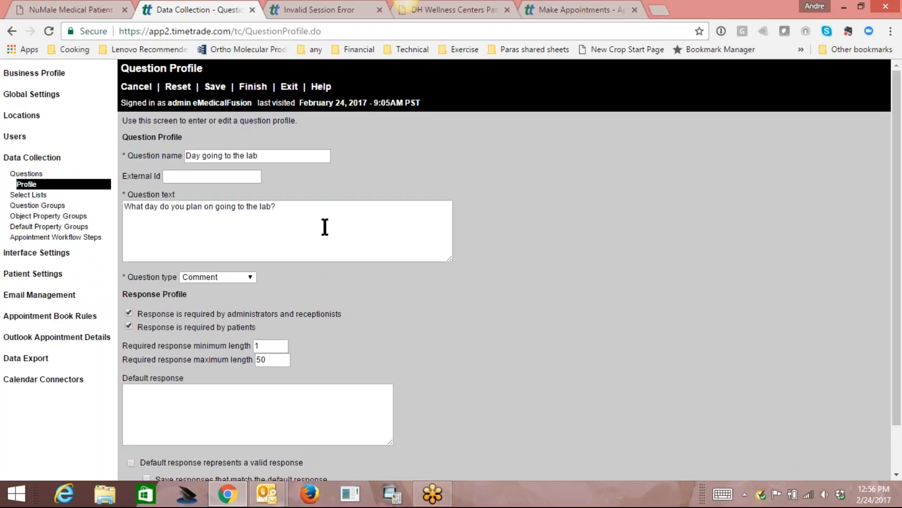
pyautogui.moveTo(897, 381); pyautogui.dragTo(886, 427)
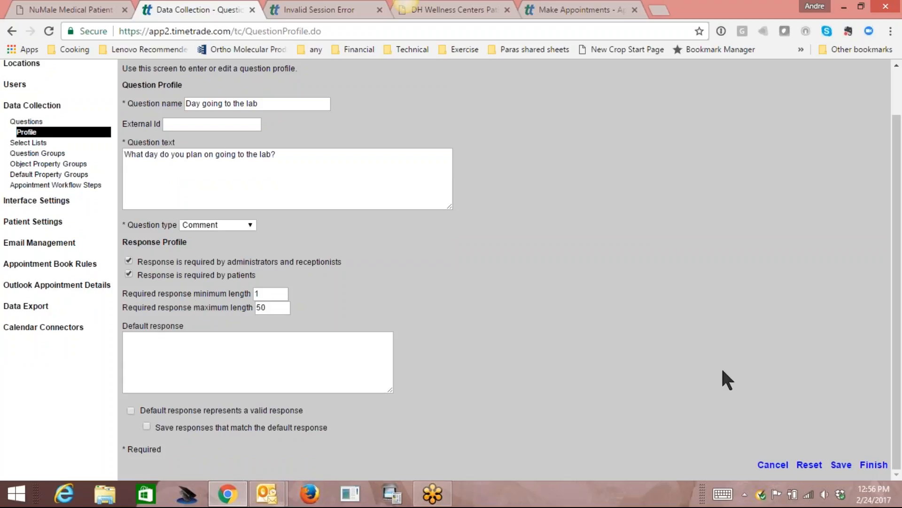
pyautogui.click(841, 466)
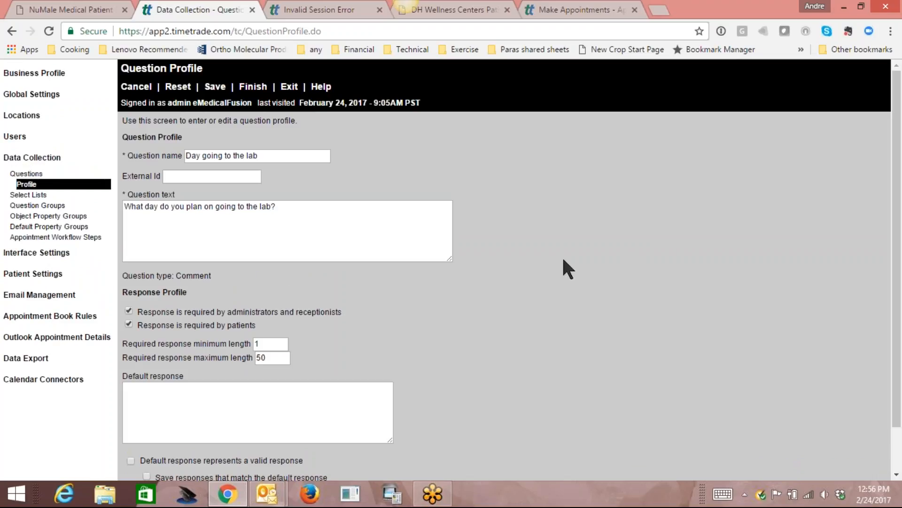
pyautogui.click(33, 173)
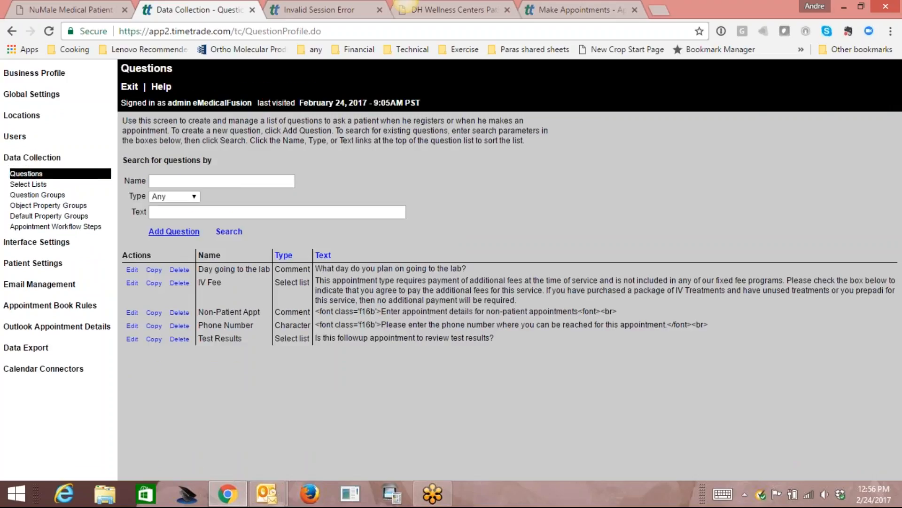
# Create another question named 'Information about scheduling new'.
pyautogui.click(173, 232)
pyautogui.click(243, 155)
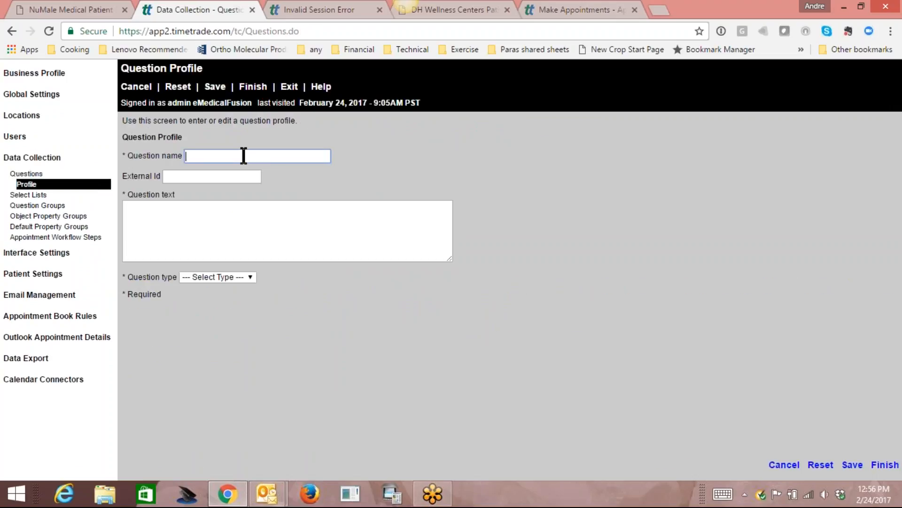
pyautogui.write('Ifno')
pyautogui.press('BackSpace')
pyautogui.press('BackSpace')
pyautogui.press('BackSpace')
pyautogui.write('Information about scheduling new')
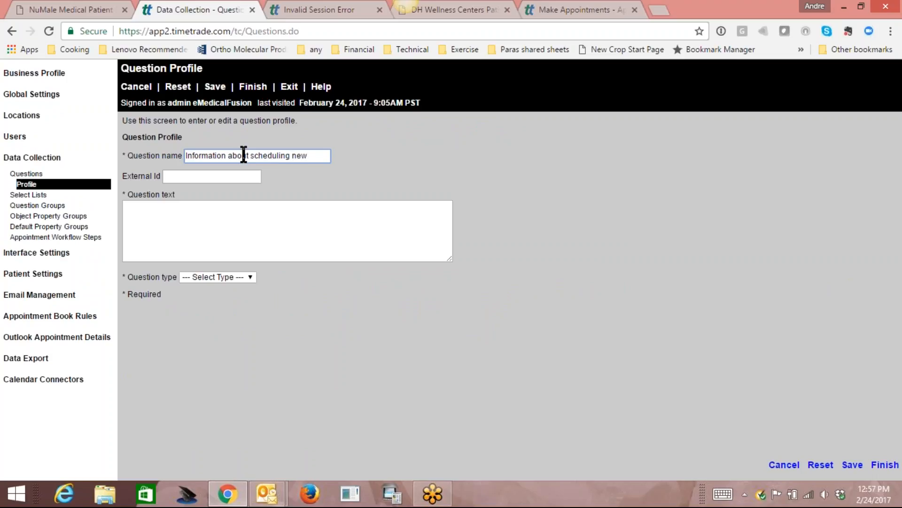
# Enter the notice that new patients must have blood work done at least 5 days before their appointment.
pyautogui.click(223, 222)
pyautogui.write('Pleae')
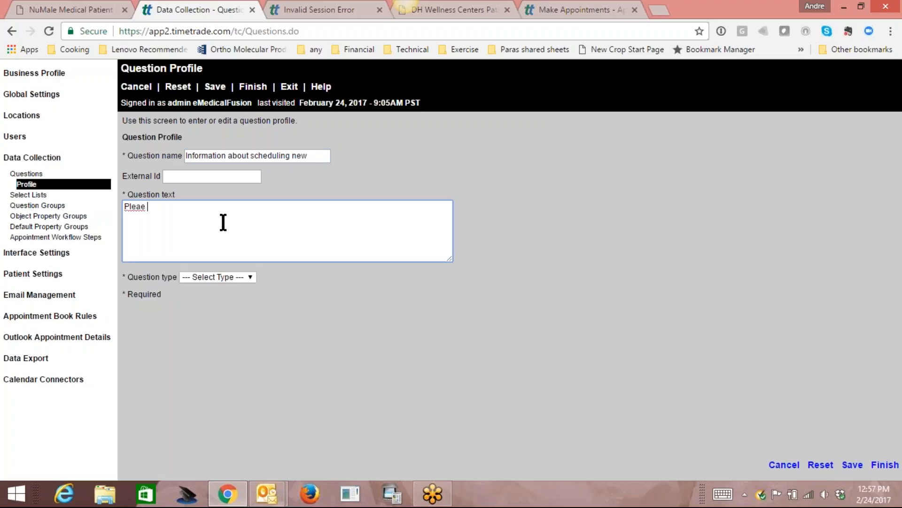
pyautogui.press('BackSpace')
pyautogui.write('se be advised that as a new patin')
pyautogui.press('BackSpace')
pyautogui.press('BackSpace')
pyautogui.write('ient you are req')
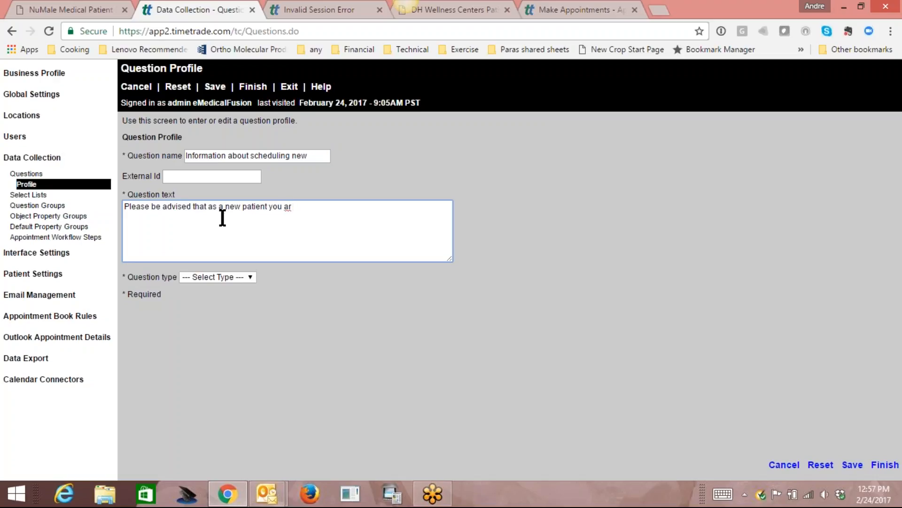
pyautogui.write('uired to have your blodd')
pyautogui.press('BackSpace')
pyautogui.press('BackSpace')
pyautogui.write('od word d')
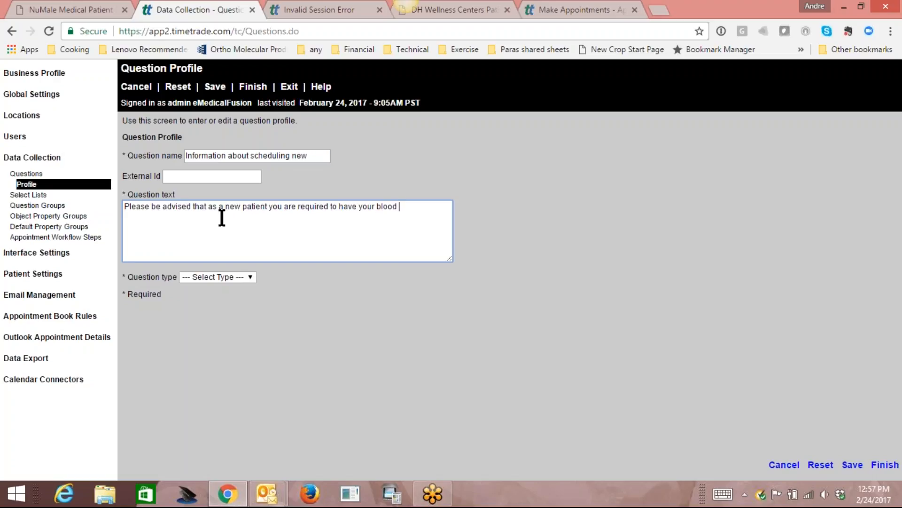
pyautogui.press('BackSpace')
pyautogui.press('BackSpace')
pyautogui.press('BackSpace')
pyautogui.write('k done a')
pyautogui.press('BackSpace')
pyautogui.write('PRIOR to your')
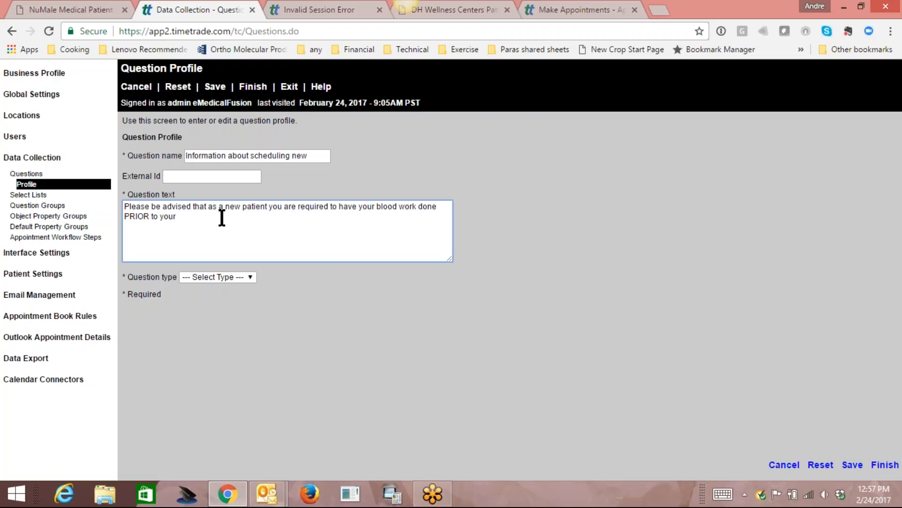
pyautogui.write(' appointment. It must be done at lesa')
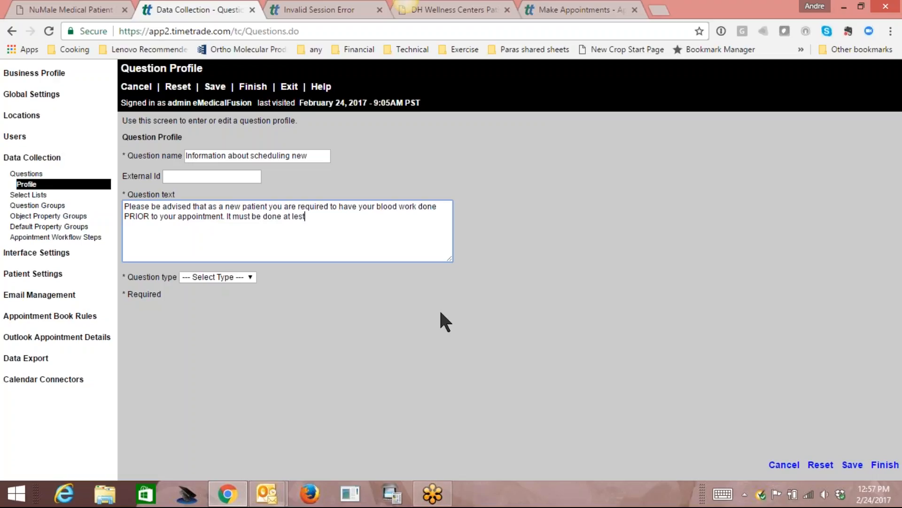
pyautogui.press('BackSpace')
pyautogui.press('BackSpace')
pyautogui.write('ast 5 days prior to the s')
pyautogui.press('BackSpace')
pyautogui.write('date you set your appoint.')
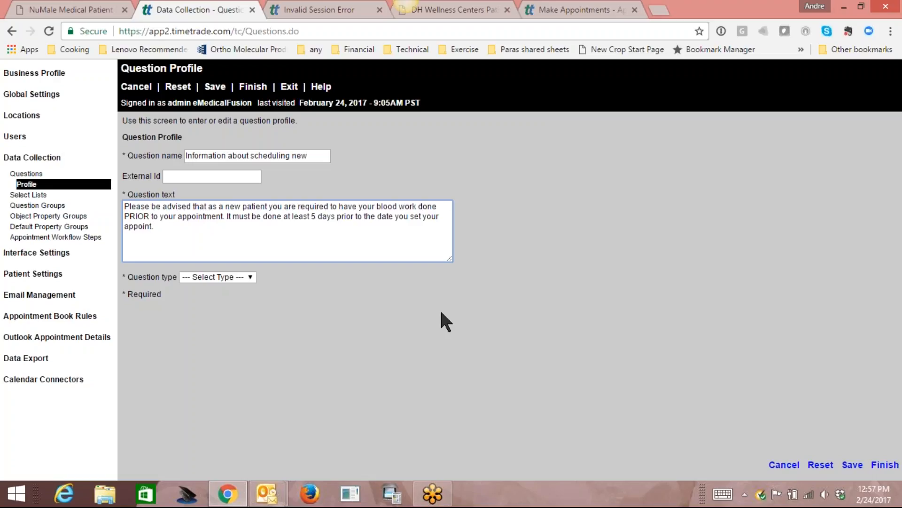
pyautogui.write('ment.  Please ensure that you do no')
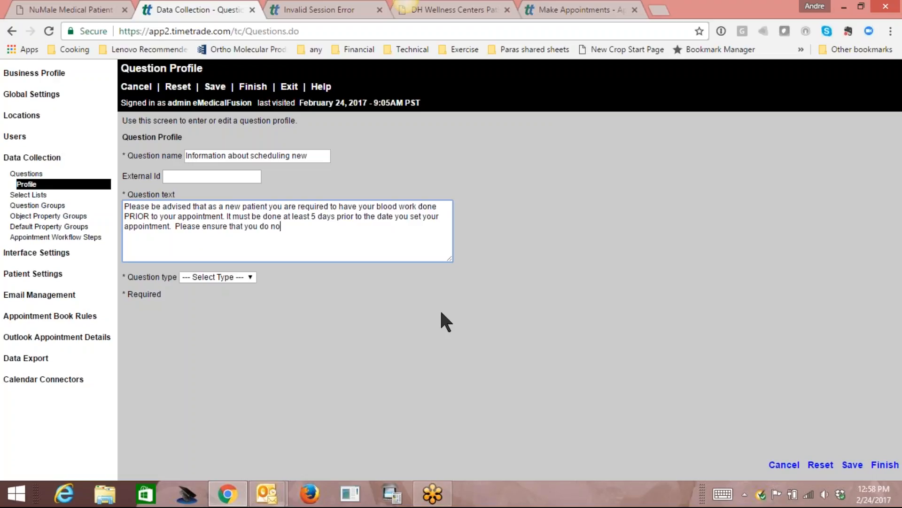
pyautogui.write('t set the appointment soone')
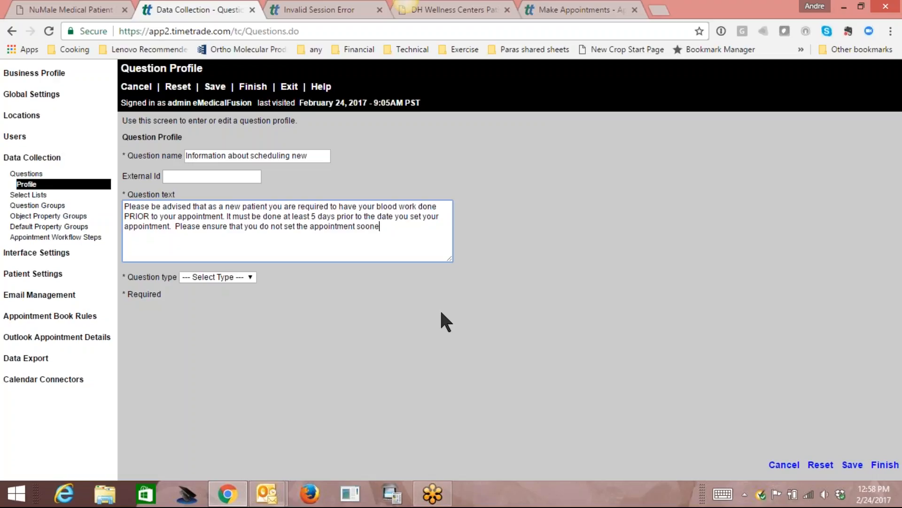
pyautogui.write('r than this else it will have to ')
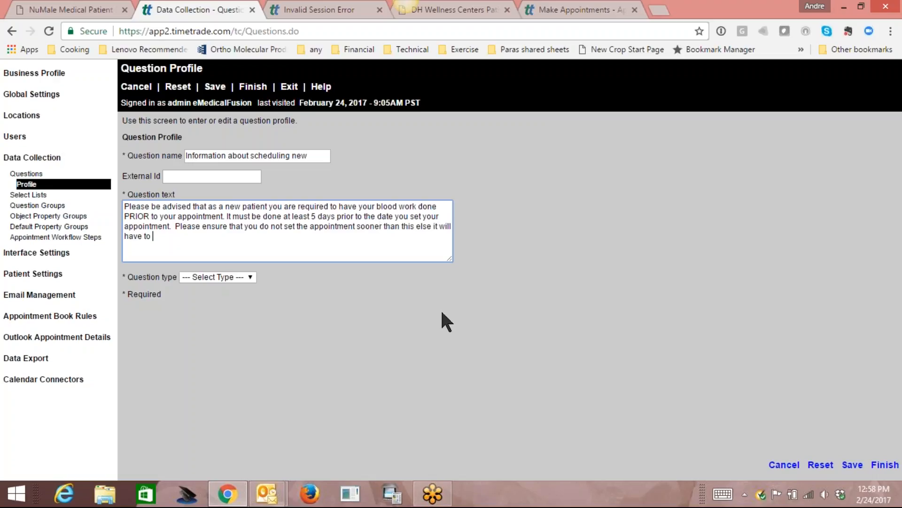
pyautogui.write('be rescheduled.')
# Make the question a Comment type with a maximum response length of 50.
pyautogui.click(221, 278)
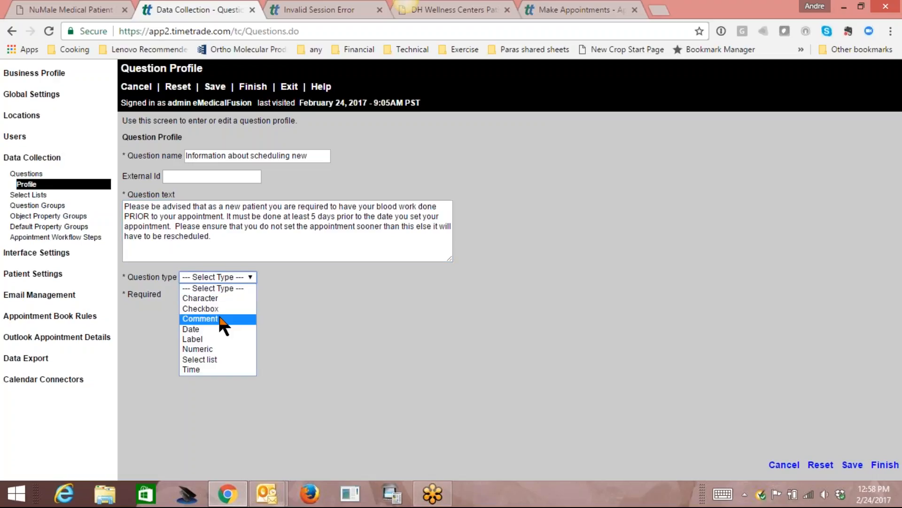
pyautogui.click(200, 319)
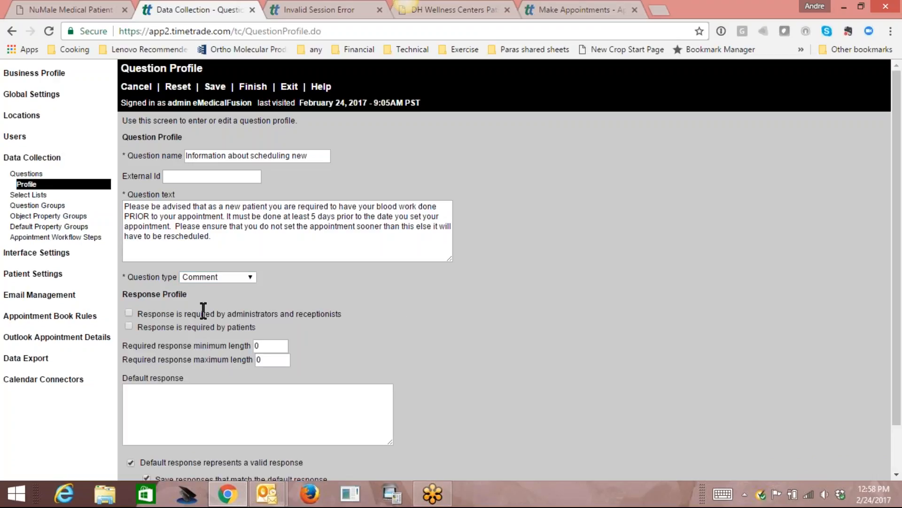
pyautogui.click(270, 360)
pyautogui.press('BackSpace')
pyautogui.write('50')
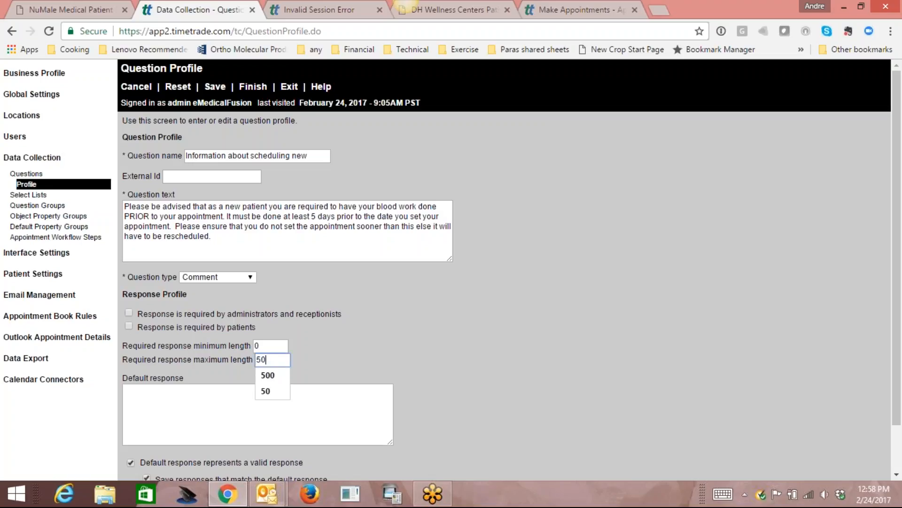
pyautogui.moveTo(898, 368); pyautogui.dragTo(900, 413)
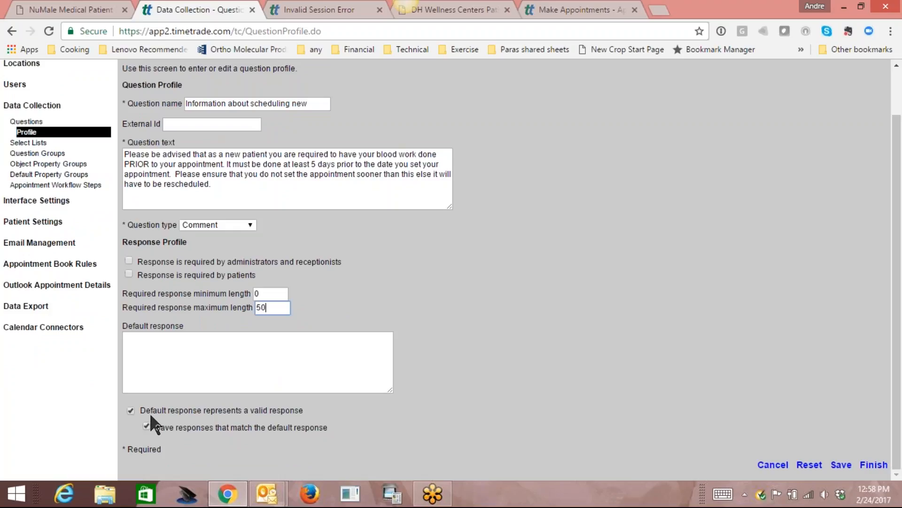
# Set the default response to 'I understand the timing requirement.' and save the question.
pyautogui.click(179, 344)
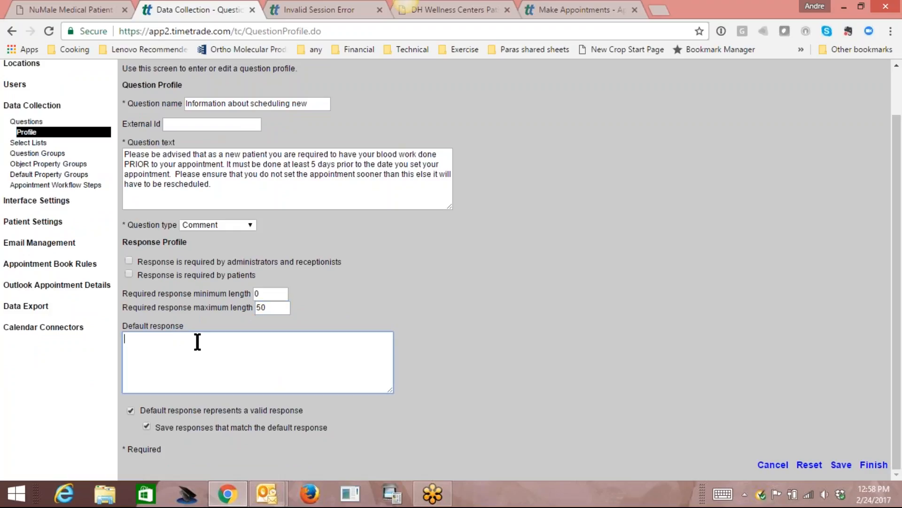
pyautogui.write('I understand the timing requirement.')
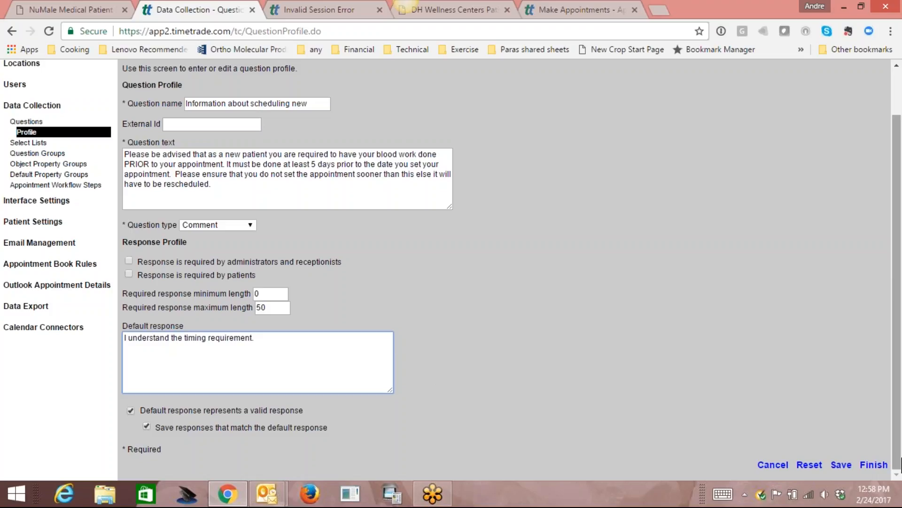
pyautogui.click(842, 465)
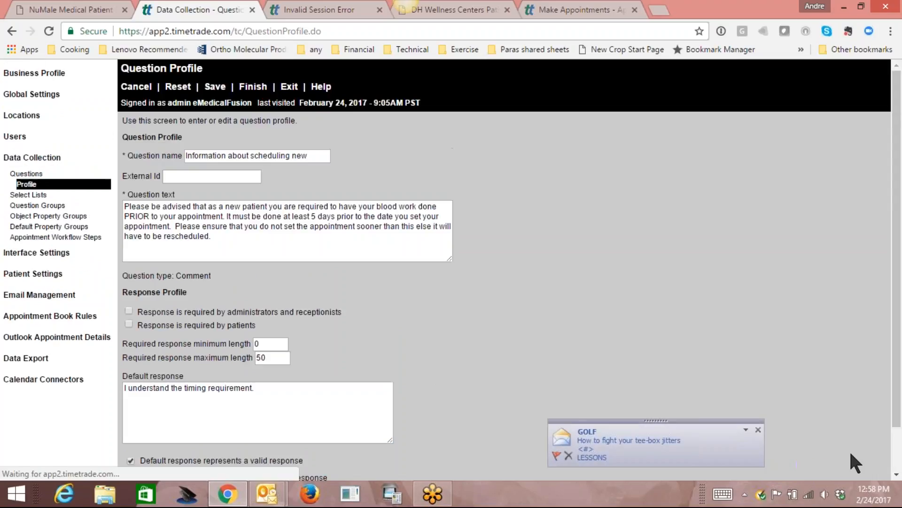
# Open the question assignments of the New Patient Consultation ED activity in Location Administration.
pyautogui.click(289, 87)
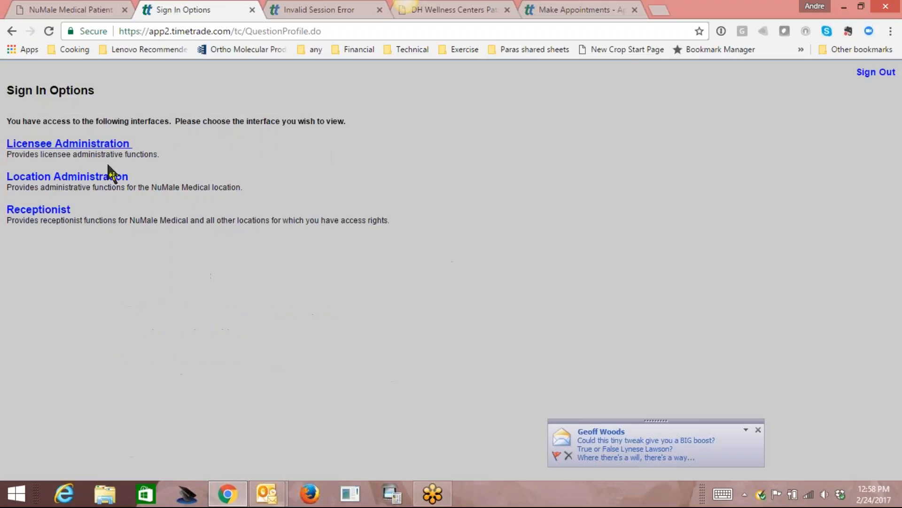
pyautogui.click(65, 178)
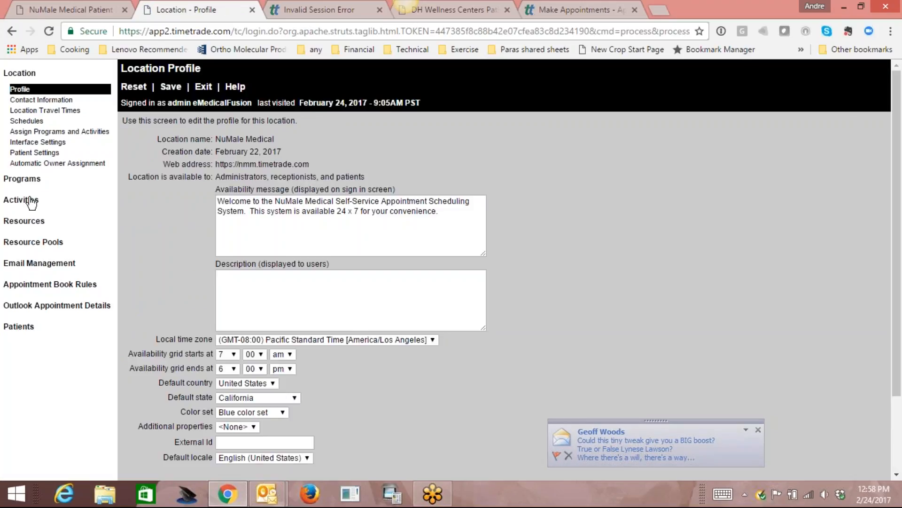
pyautogui.click(56, 217)
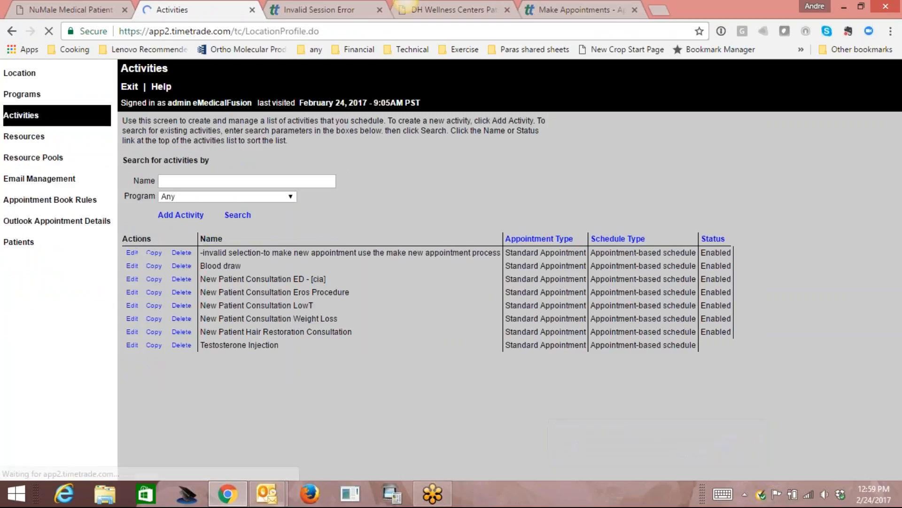
pyautogui.click(133, 279)
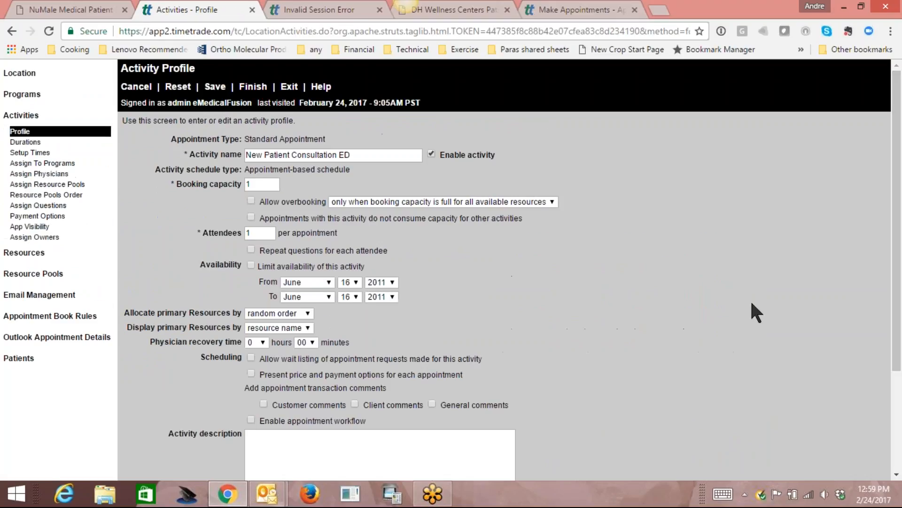
pyautogui.click(30, 206)
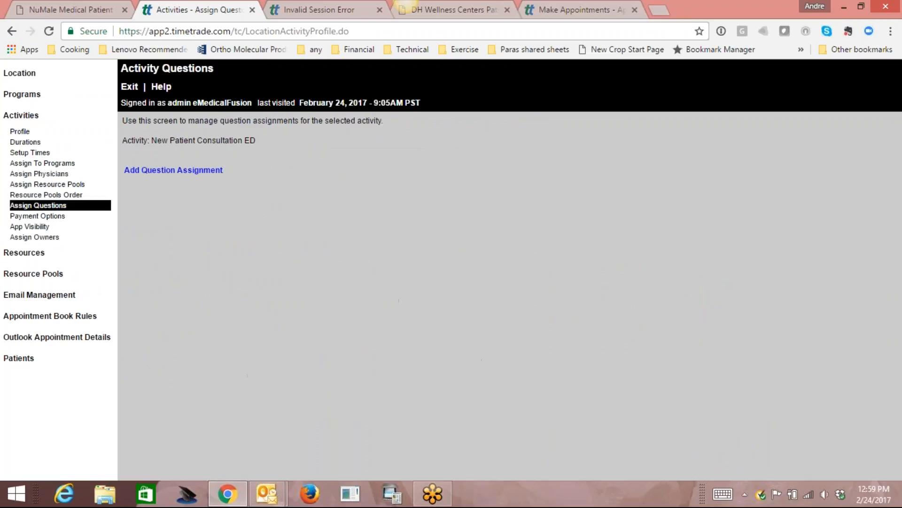
# Assign 'Day going to the lab' and 'Information about scheduling new' to the activity and finish.
pyautogui.click(188, 170)
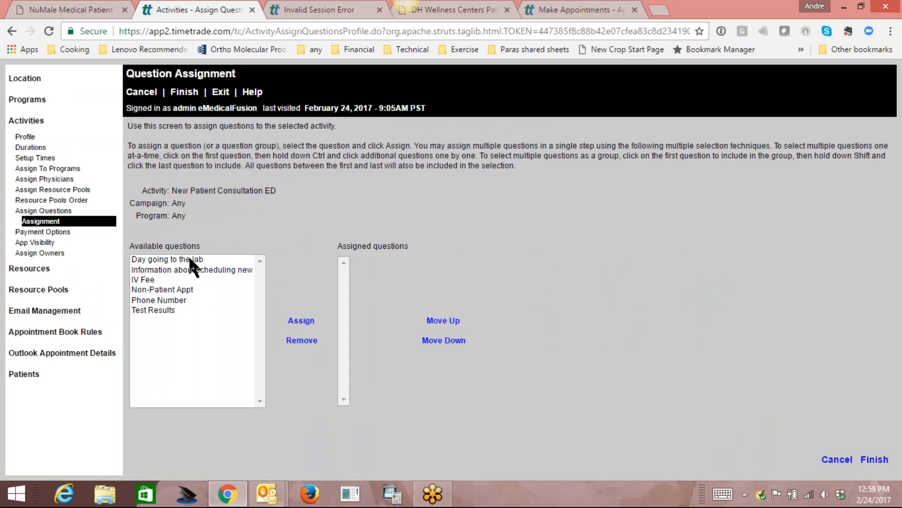
pyautogui.click(188, 259)
pyautogui.click(302, 322)
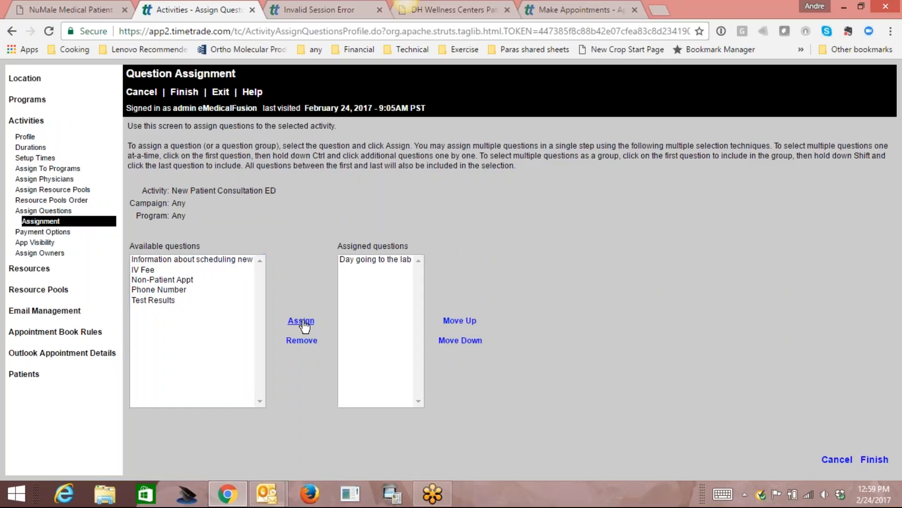
pyautogui.click(219, 259)
pyautogui.click(300, 321)
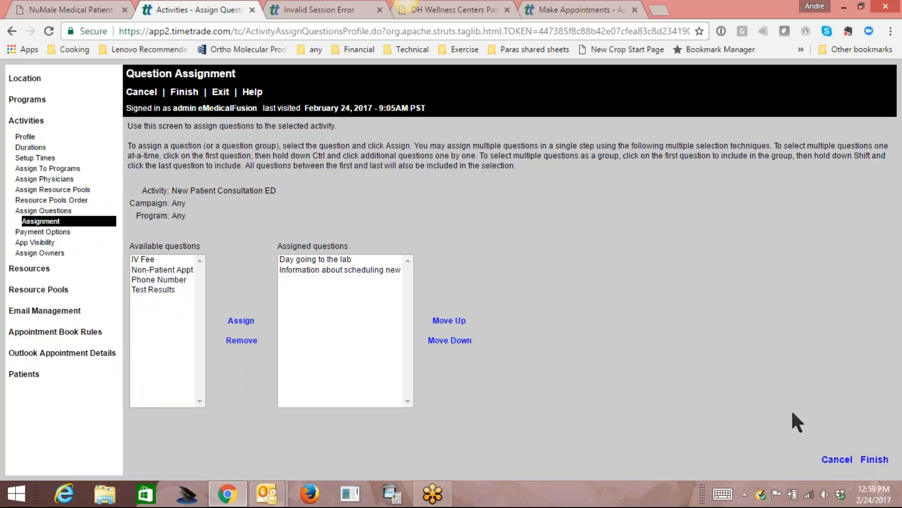
pyautogui.click(877, 460)
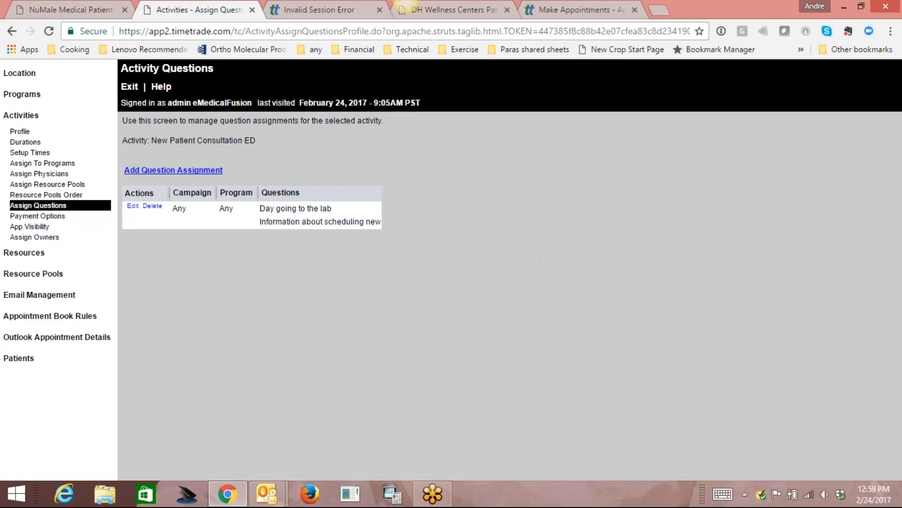
# Show New Patient Consultation ED in the Receptionist calendar and scroll down to its afternoon slots.
pyautogui.click(129, 86)
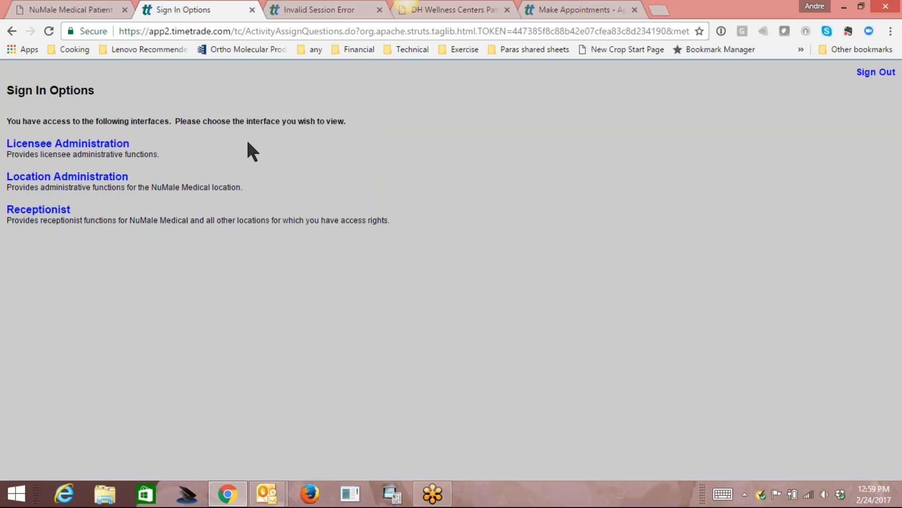
pyautogui.click(40, 211)
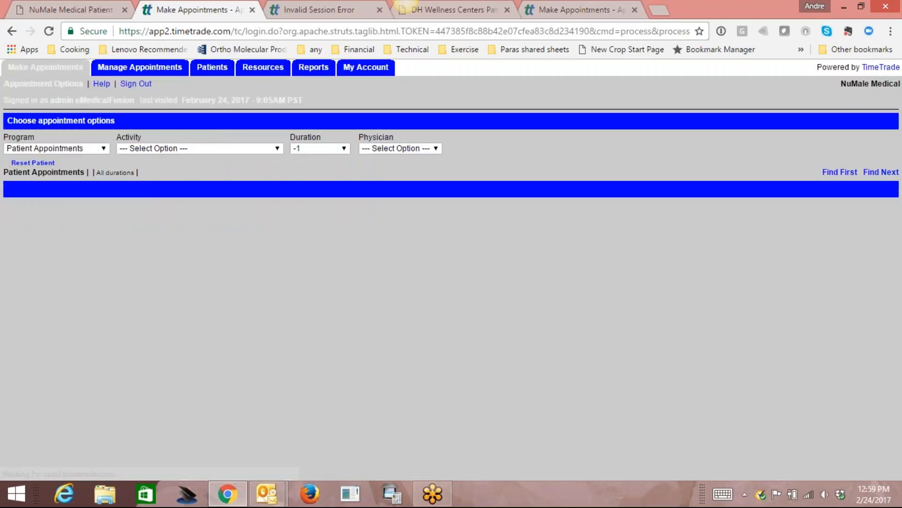
pyautogui.click(240, 147)
pyautogui.click(226, 180)
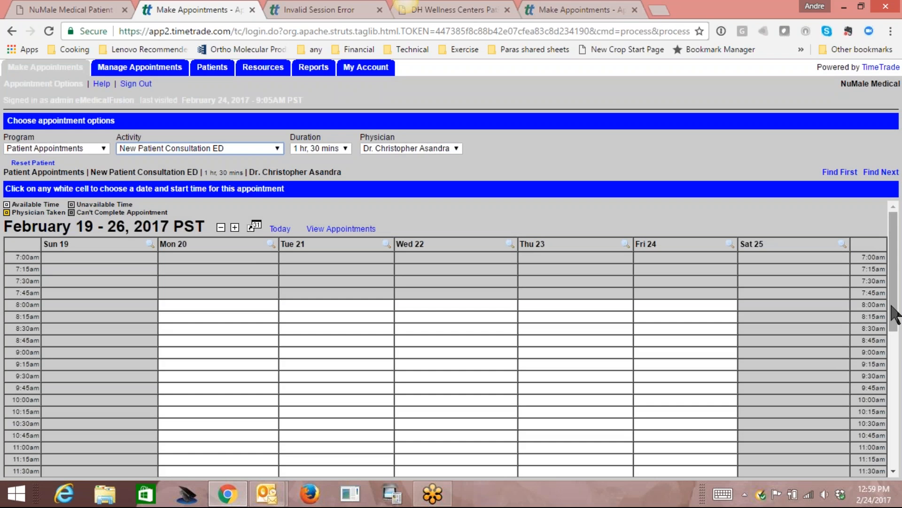
pyautogui.moveTo(892, 312); pyautogui.dragTo(900, 454)
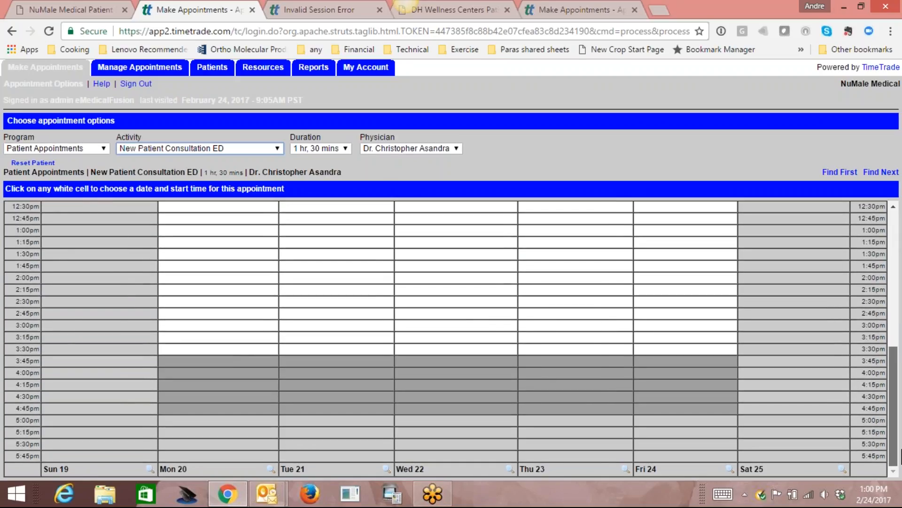
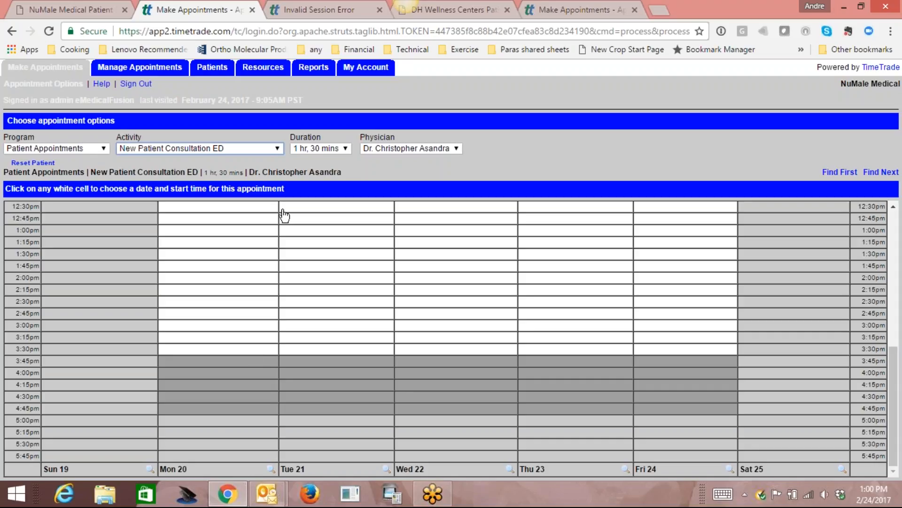
# Switch the appointment activity to New Patient Hair Restoration Consultation.
pyautogui.click(277, 149)
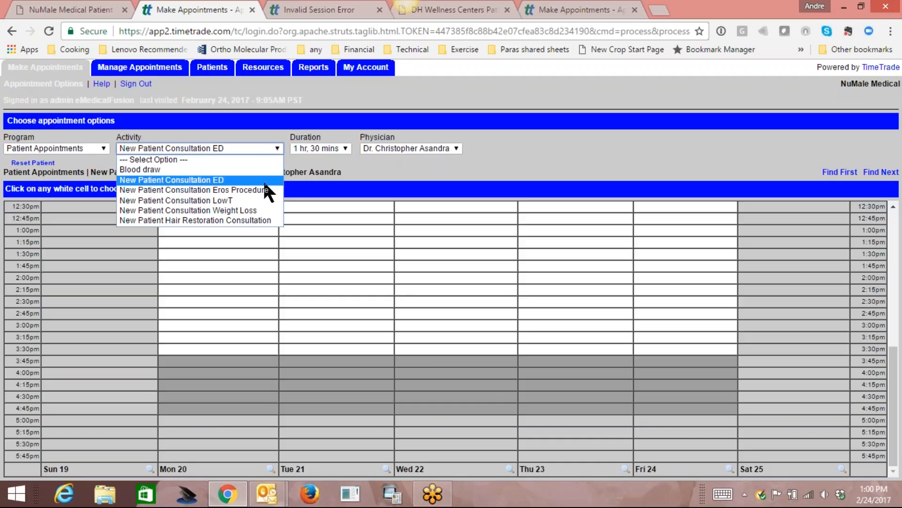
pyautogui.click(261, 220)
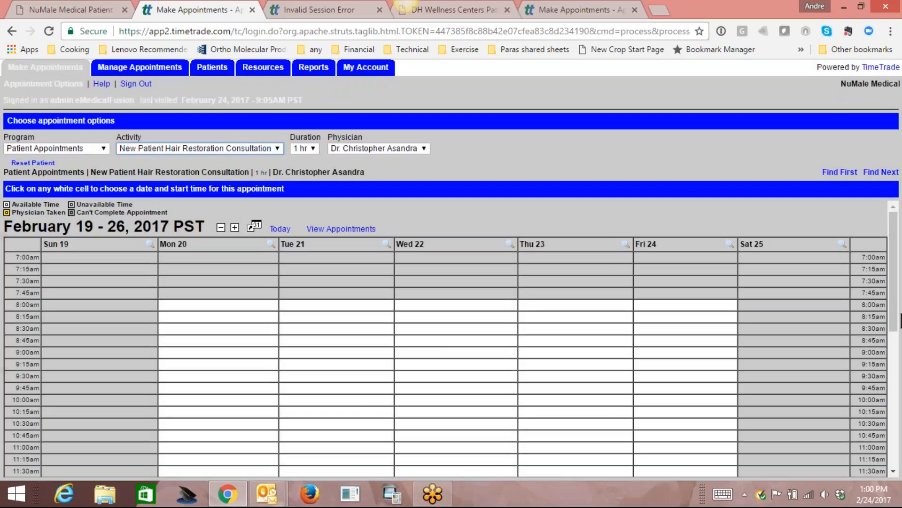
pyautogui.moveTo(895, 323); pyautogui.dragTo(890, 442)
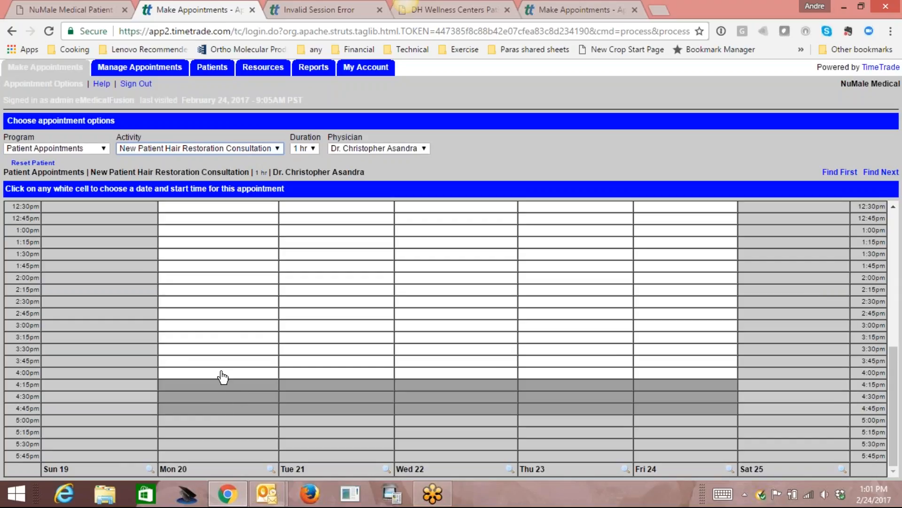
# Switch back to New Patient Consultation ED and scroll to the February 20–24 openings from 8:00am.
pyautogui.click(275, 147)
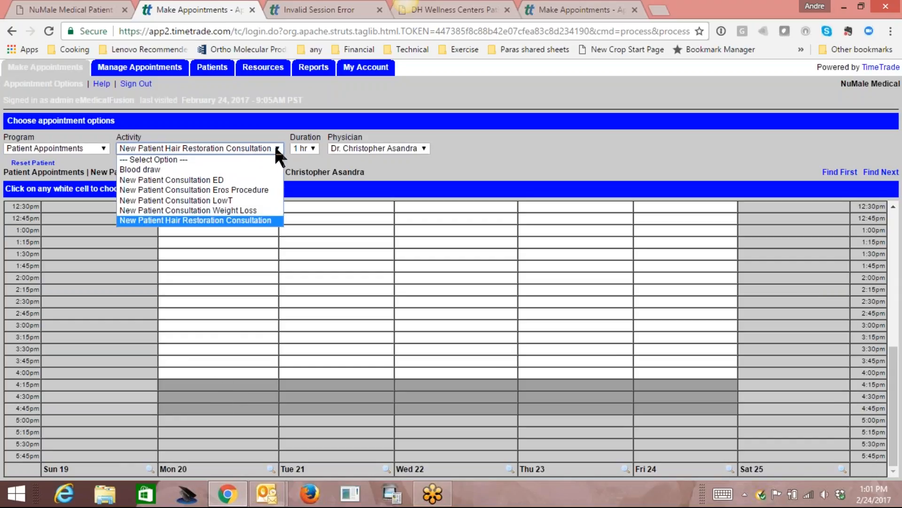
pyautogui.click(251, 179)
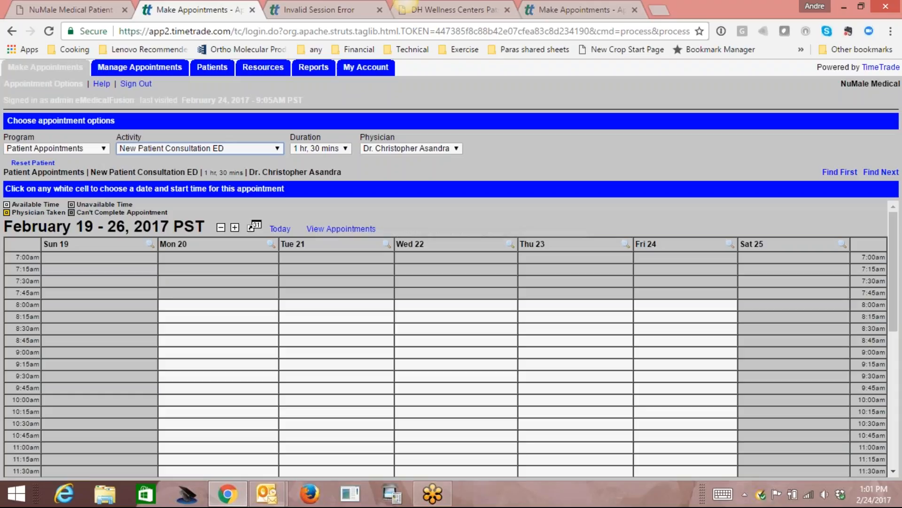
pyautogui.moveTo(895, 312); pyautogui.dragTo(890, 292)
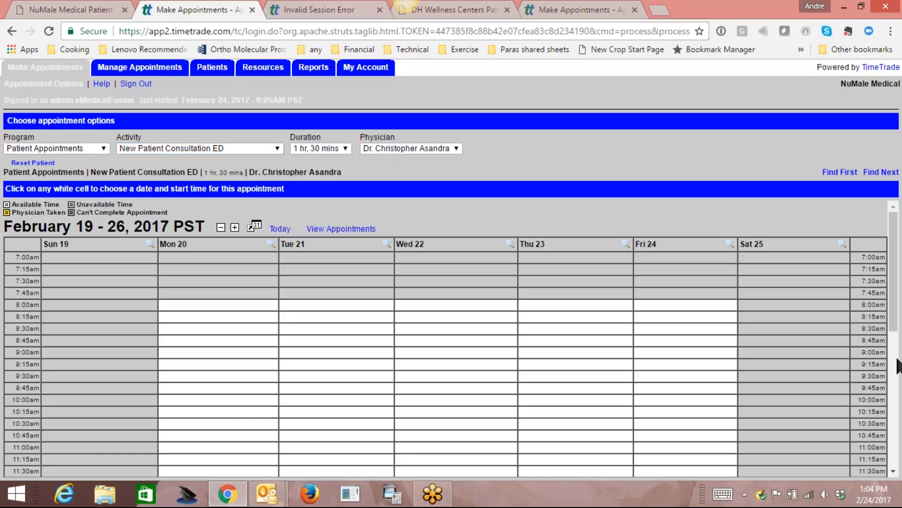
pyautogui.moveTo(897, 329)
pyautogui.mouseDown()
pyautogui.moveTo(900, 402)
pyautogui.moveTo(900, 315)
pyautogui.mouseUp()
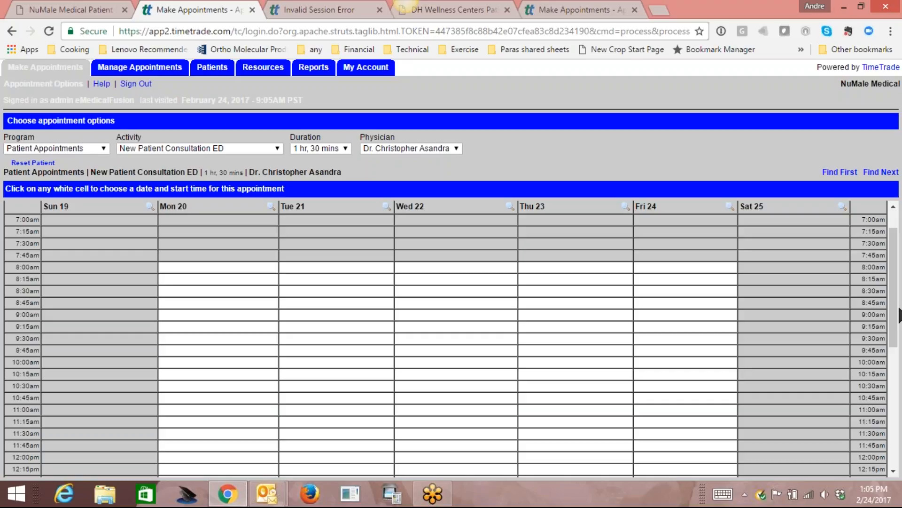
pyautogui.scroll(-1, 899, 314)
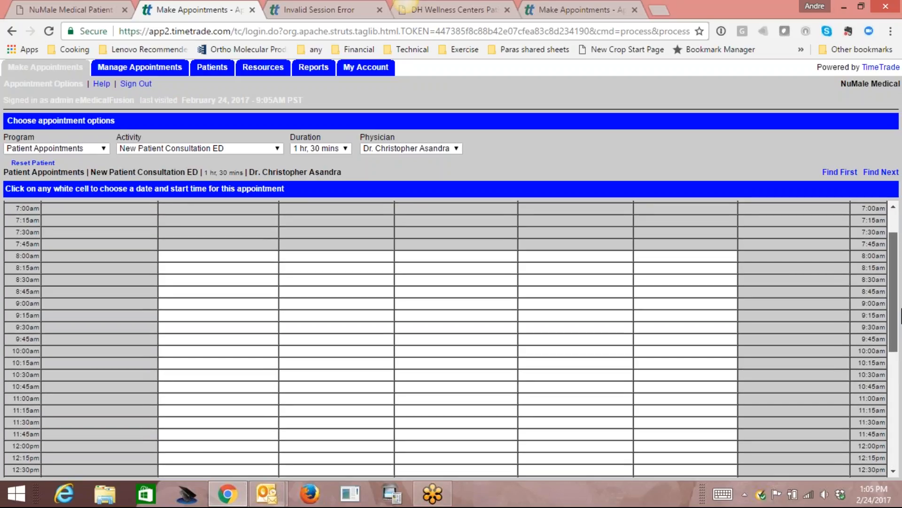
pyautogui.moveTo(901, 314)
pyautogui.mouseDown()
pyautogui.moveTo(901, 410)
pyautogui.moveTo(898, 301)
pyautogui.mouseUp()
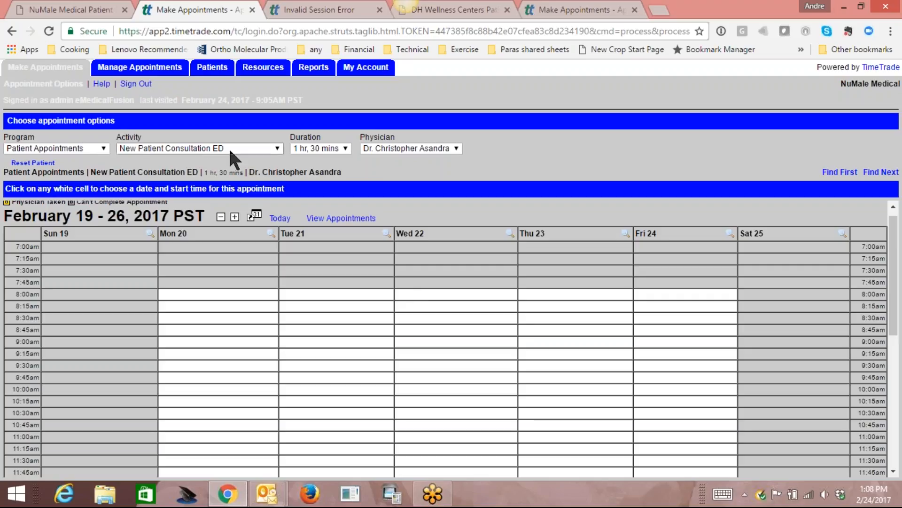
# Book the test patient into Mon 20 at 8:00am and answer the lab-day question with 'Mon 2/27'.
pyautogui.click(224, 298)
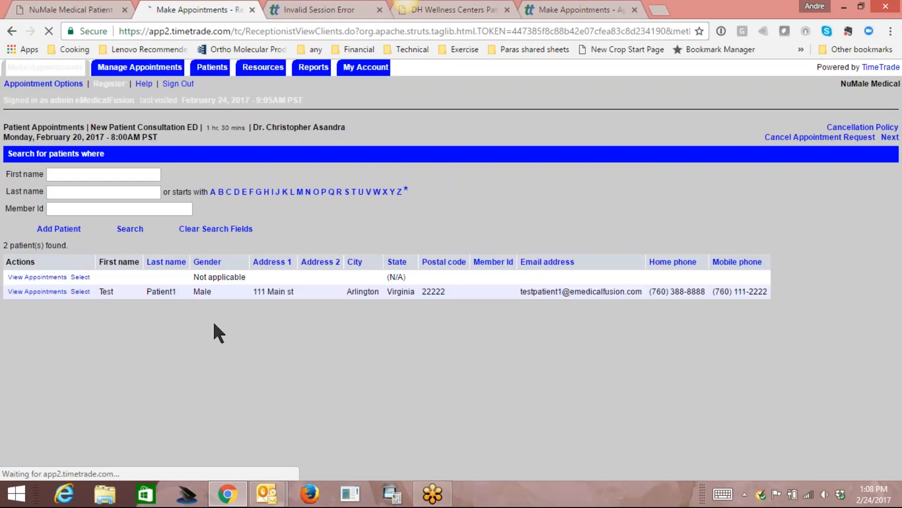
pyautogui.click(80, 292)
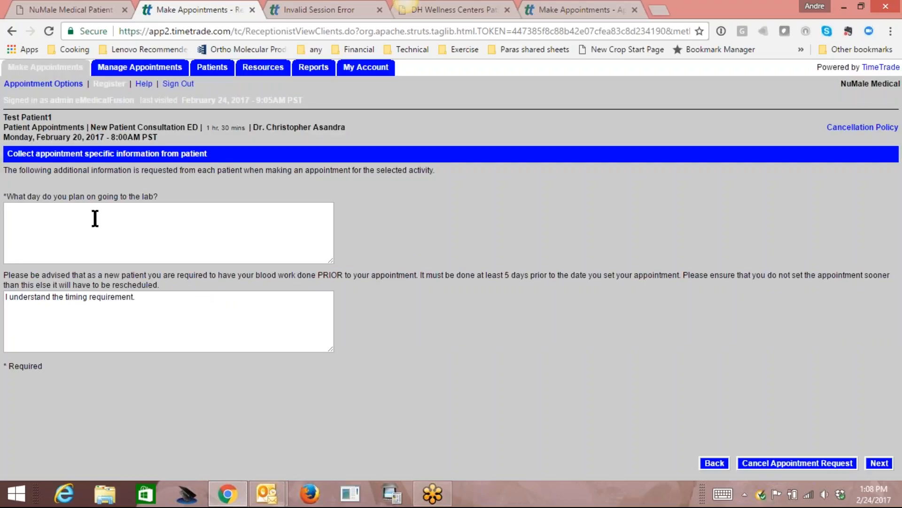
pyautogui.click(95, 217)
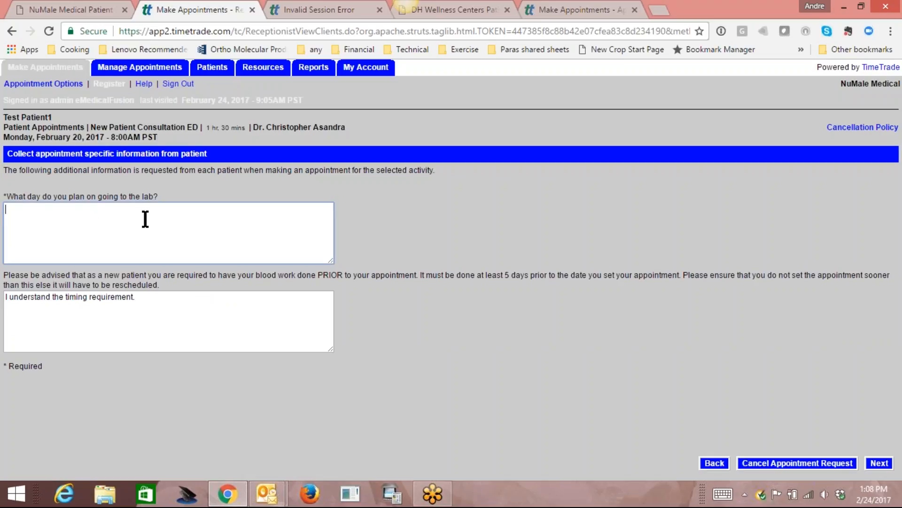
pyautogui.write('Wed')
pyautogui.press('BackSpace')
pyautogui.press('BackSpace')
pyautogui.press('BackSpace')
pyautogui.write('Mon ')
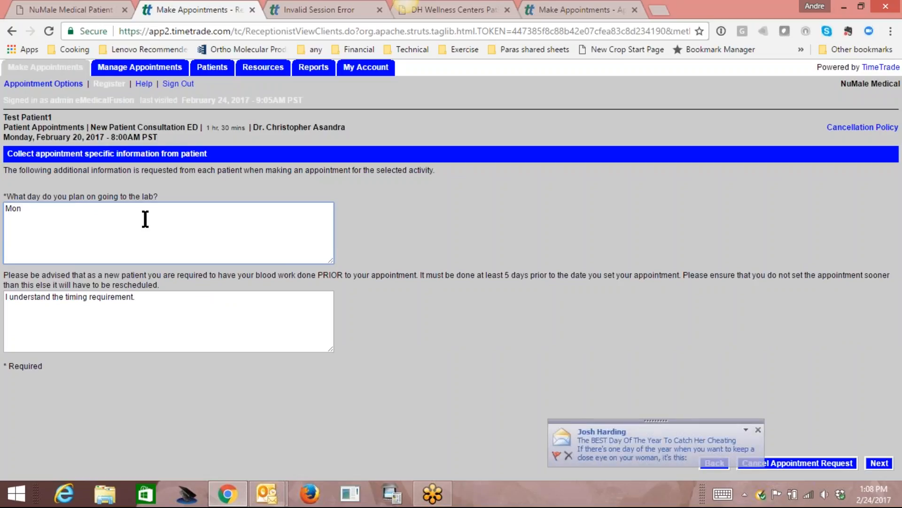
pyautogui.write('2/27')
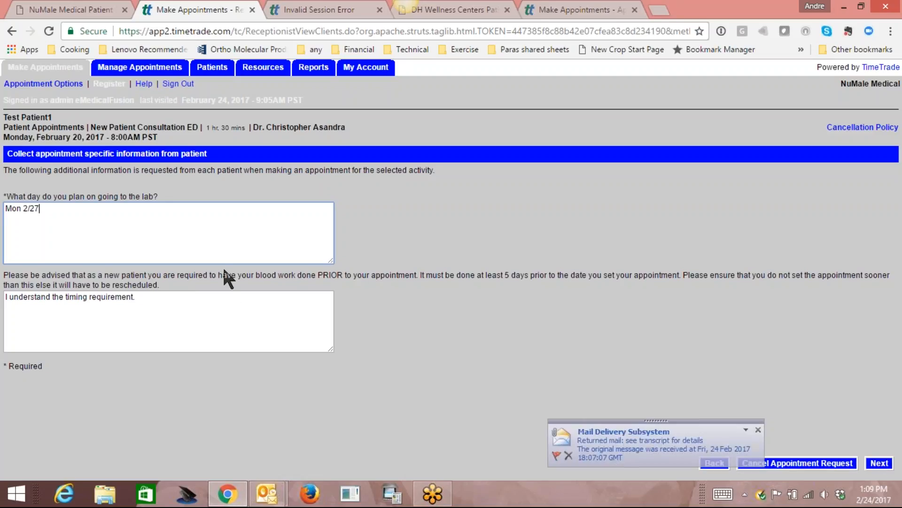
# Review the February 20, 8:00am ED consultation details and submit the booking.
pyautogui.click(879, 463)
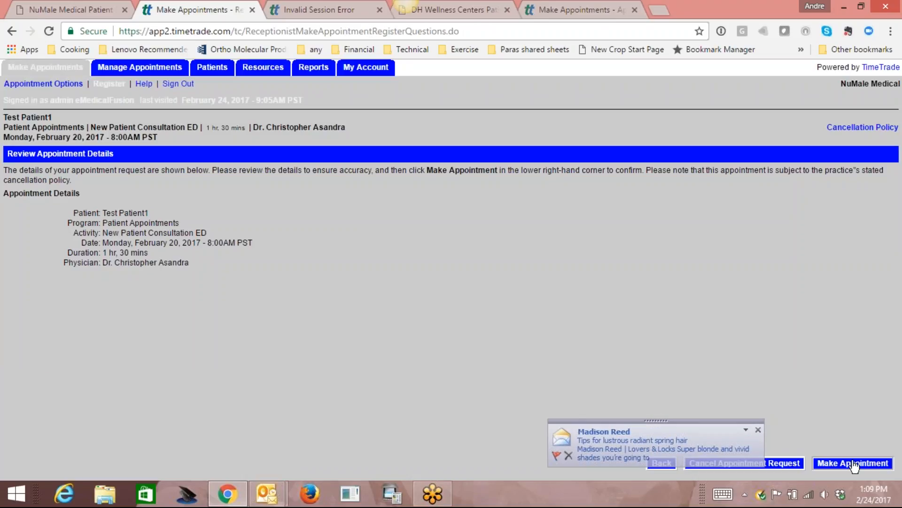
pyautogui.click(846, 465)
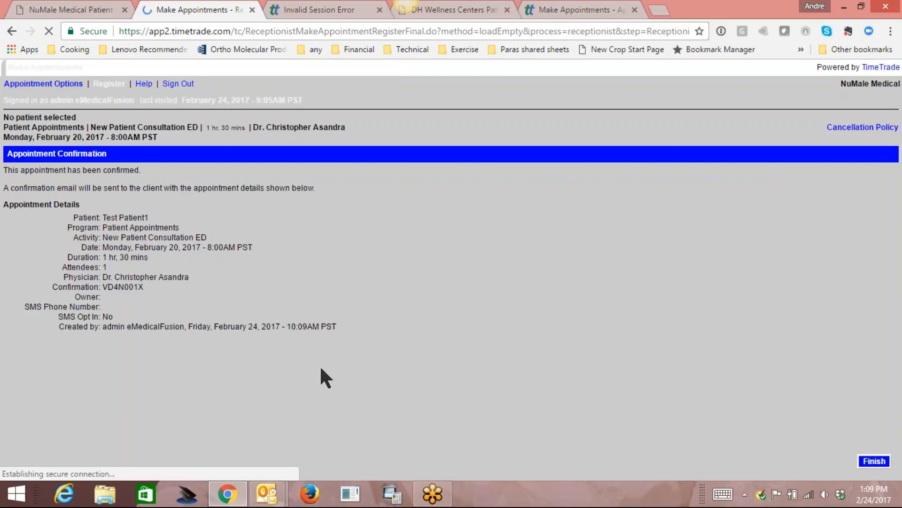
# Finish the booking, reselect New Patient Consultation ED, and scroll to Monday 20's taken slots.
pyautogui.click(874, 461)
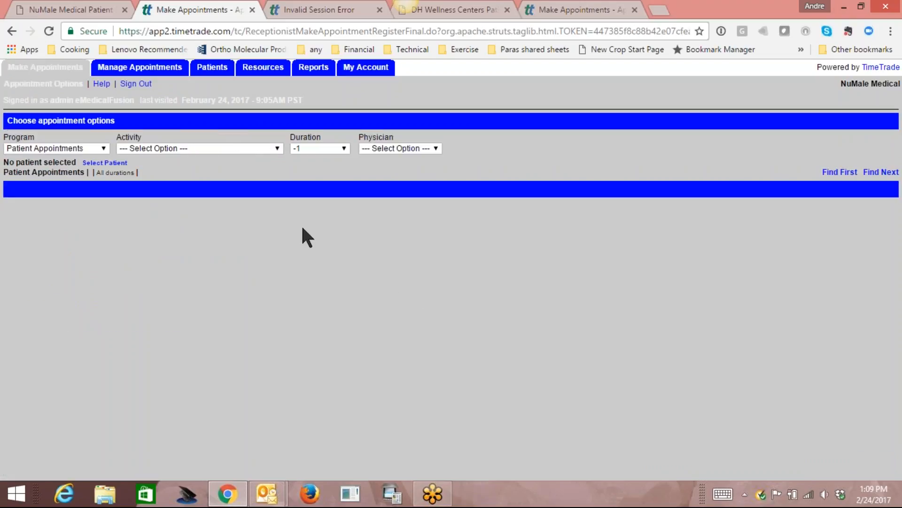
pyautogui.click(263, 148)
pyautogui.click(253, 179)
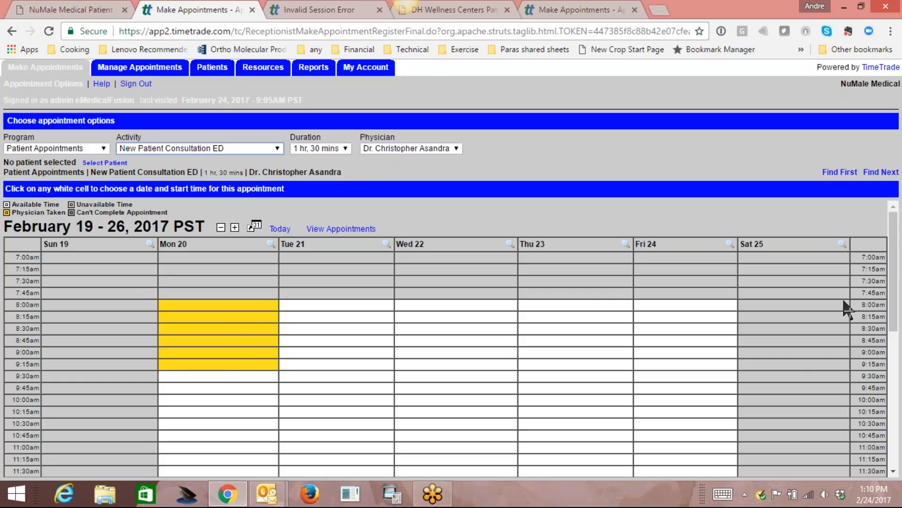
pyautogui.moveTo(895, 320)
pyautogui.mouseDown()
pyautogui.moveTo(897, 390)
pyautogui.moveTo(900, 308)
pyautogui.mouseUp()
pyautogui.click(336, 230)
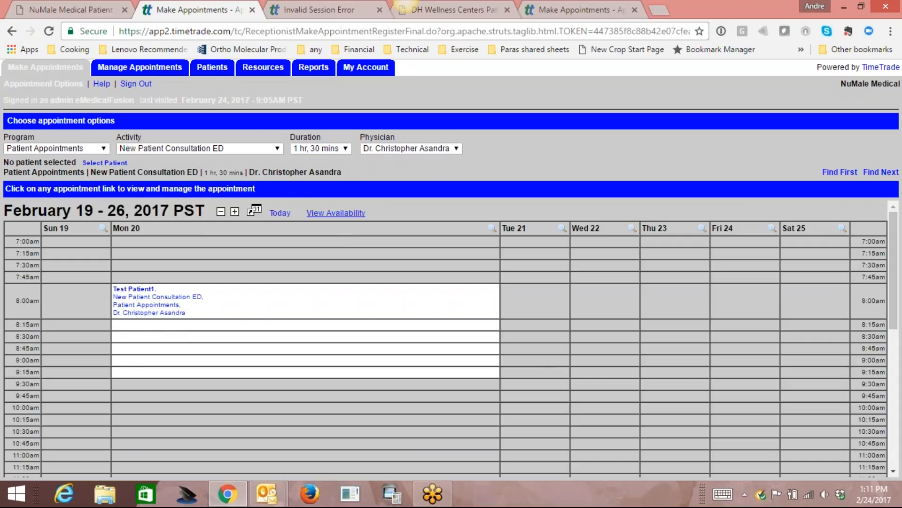
pyautogui.click(335, 213)
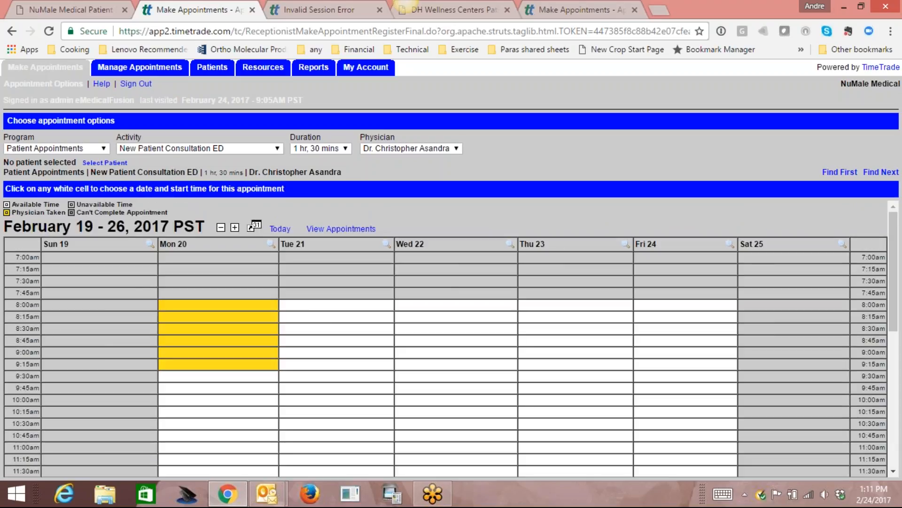
pyautogui.click(341, 229)
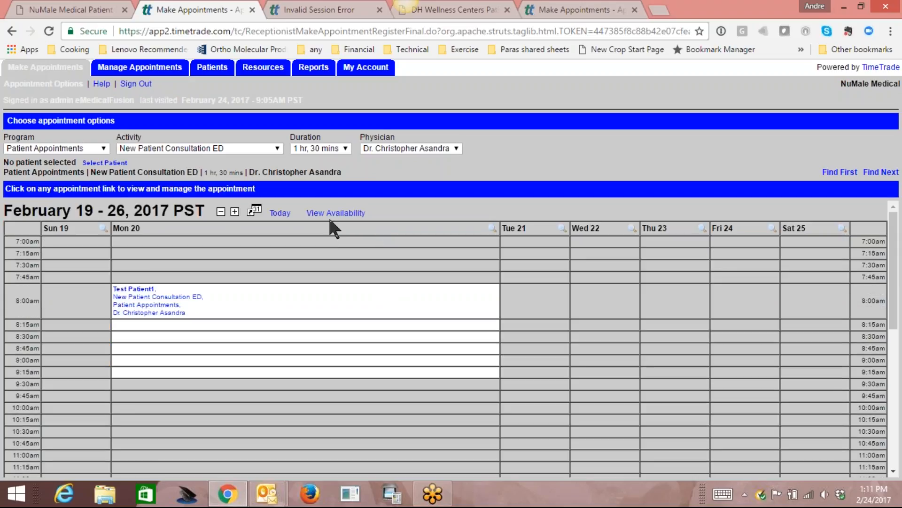
pyautogui.click(335, 213)
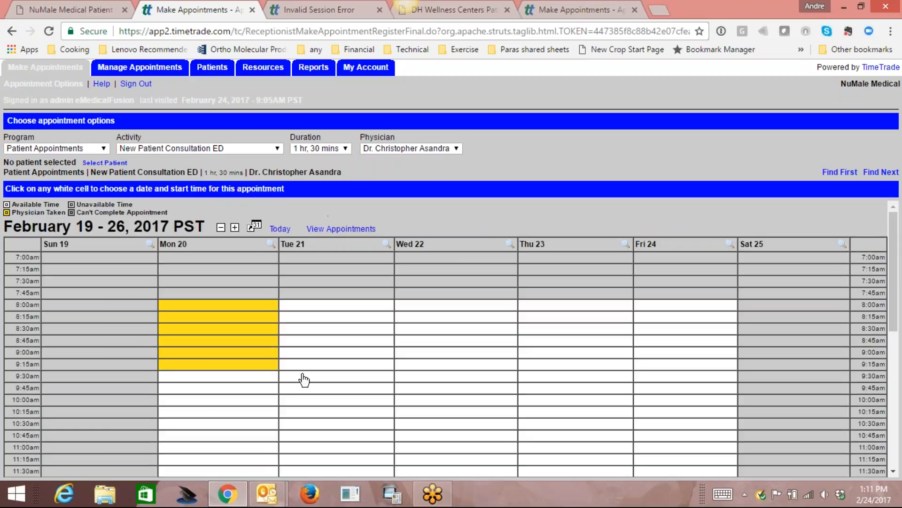
pyautogui.scroll(-6, 898, 314)
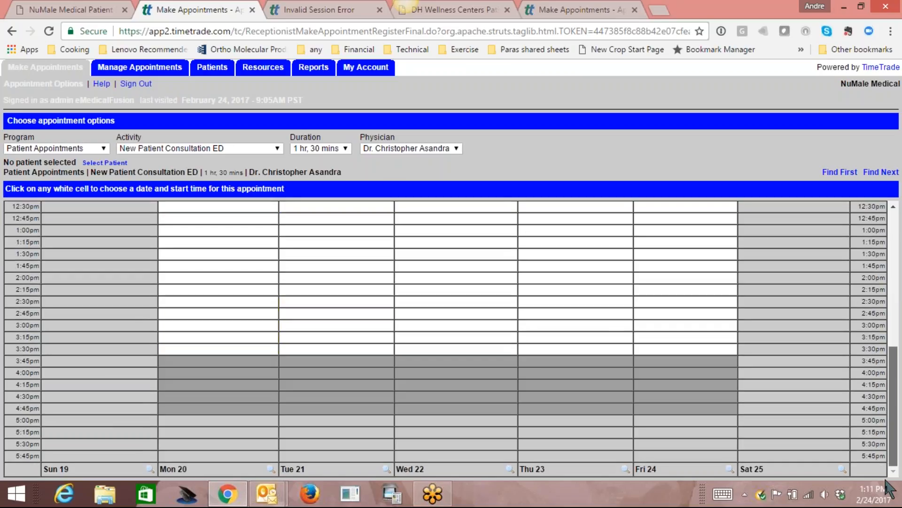
pyautogui.scroll(6, 896, 373)
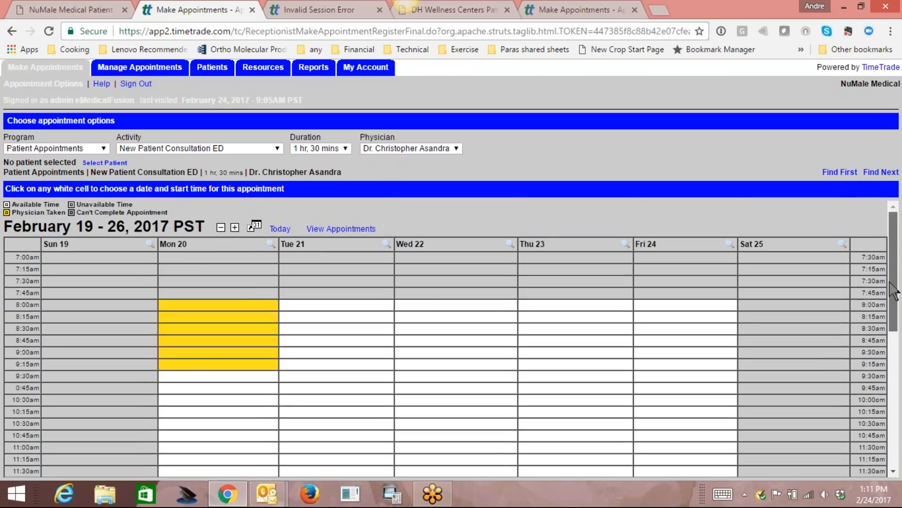
# Switch the activity to Blood draw, view the week's appointments, and start signing out.
pyautogui.click(278, 148)
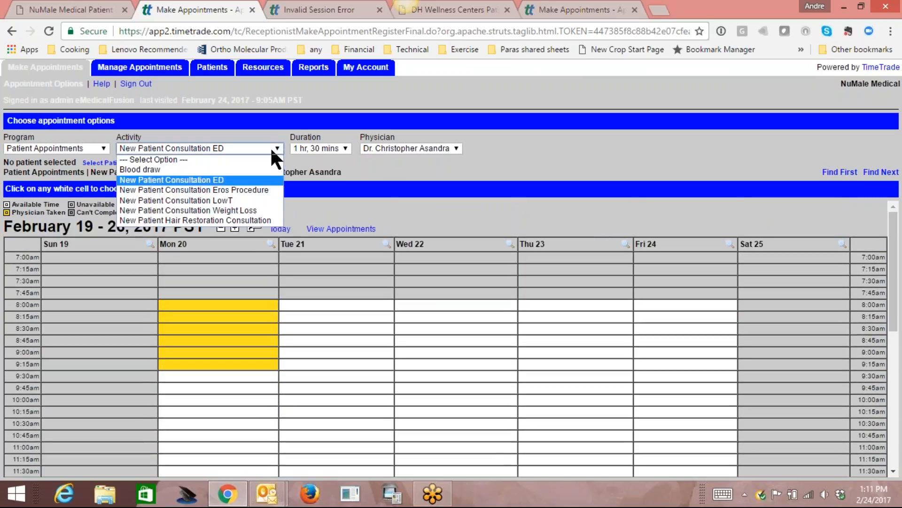
pyautogui.click(199, 169)
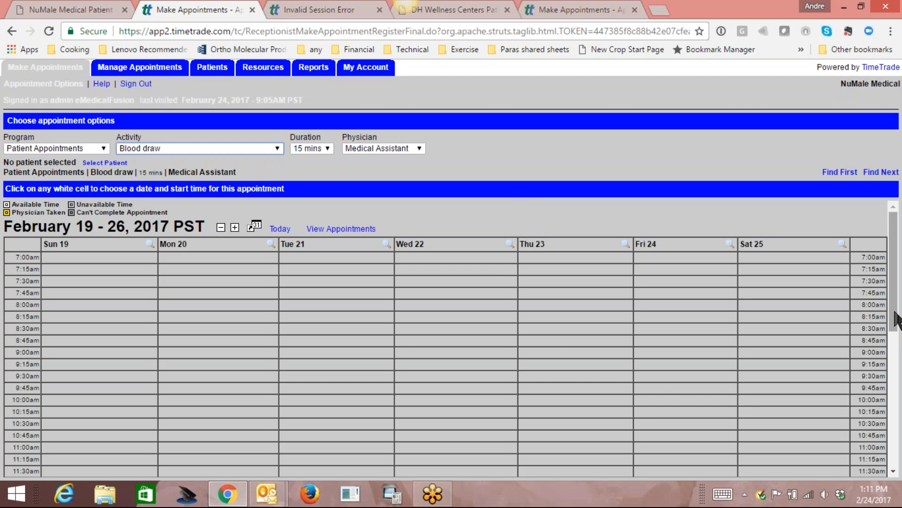
pyautogui.moveTo(896, 303); pyautogui.dragTo(899, 268)
pyautogui.click(351, 230)
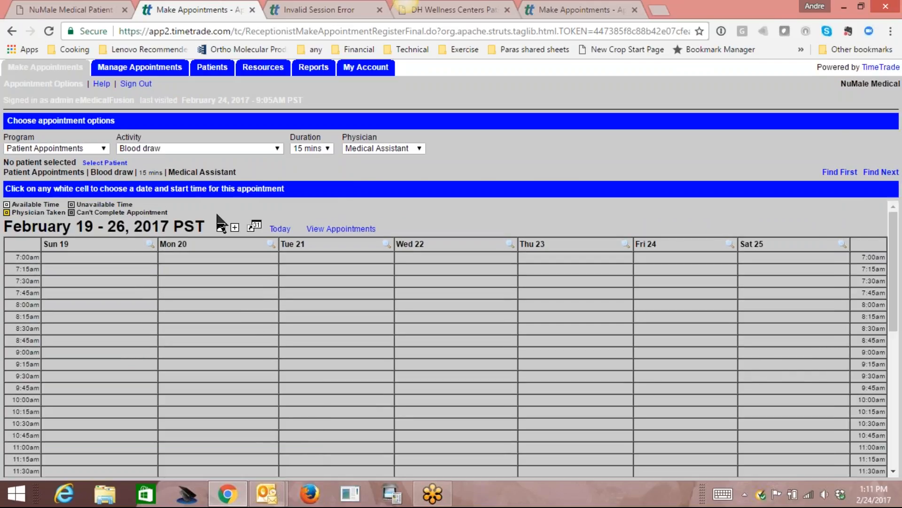
pyautogui.click(137, 86)
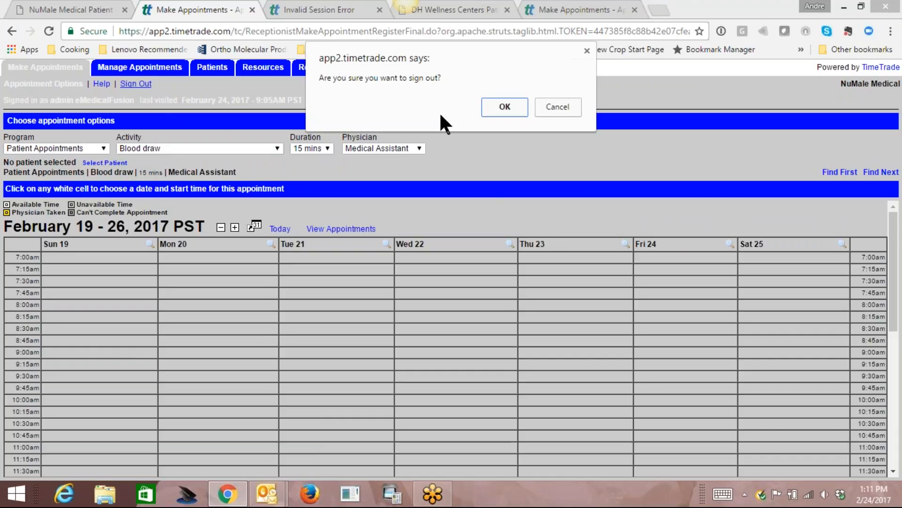
# Sign out and open the Medical Assistant's schedules under Location Administration > Resources.
pyautogui.click(507, 107)
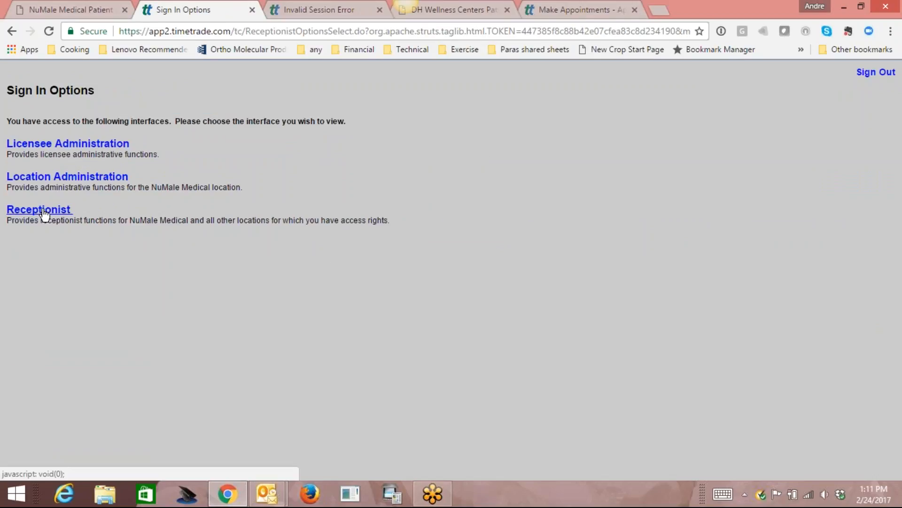
pyautogui.click(61, 179)
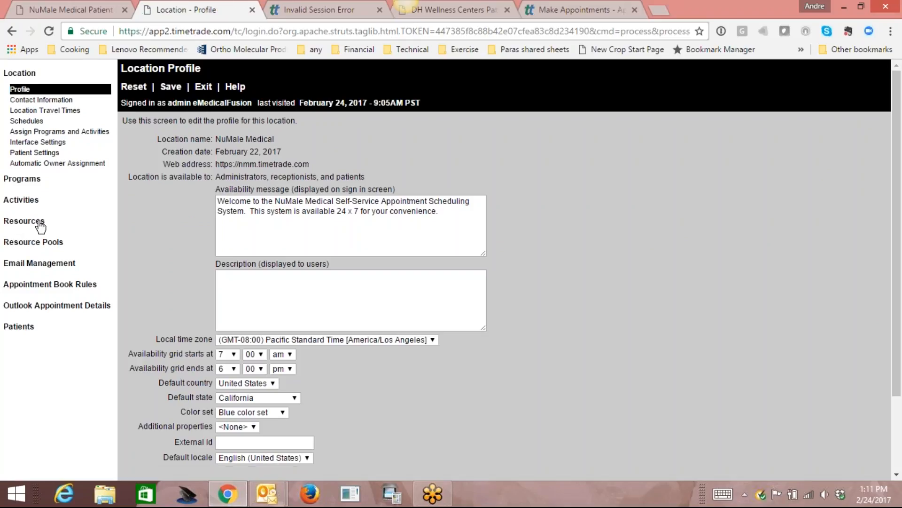
pyautogui.click(36, 225)
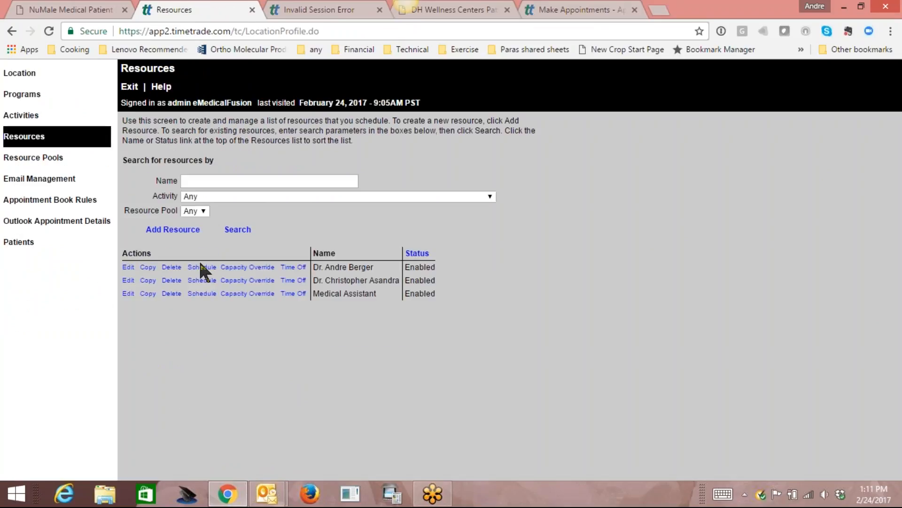
pyautogui.click(197, 294)
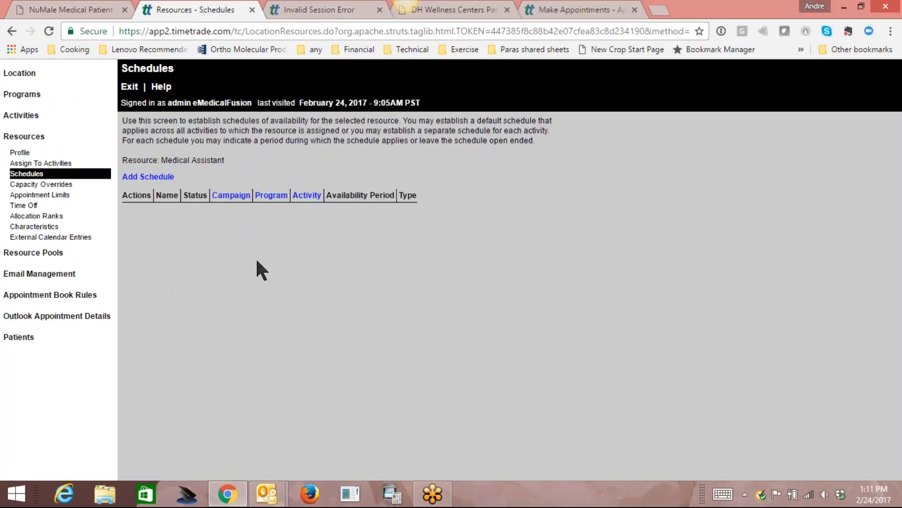
# Add a new schedule named 'Default Schedule' and save it.
pyautogui.click(148, 177)
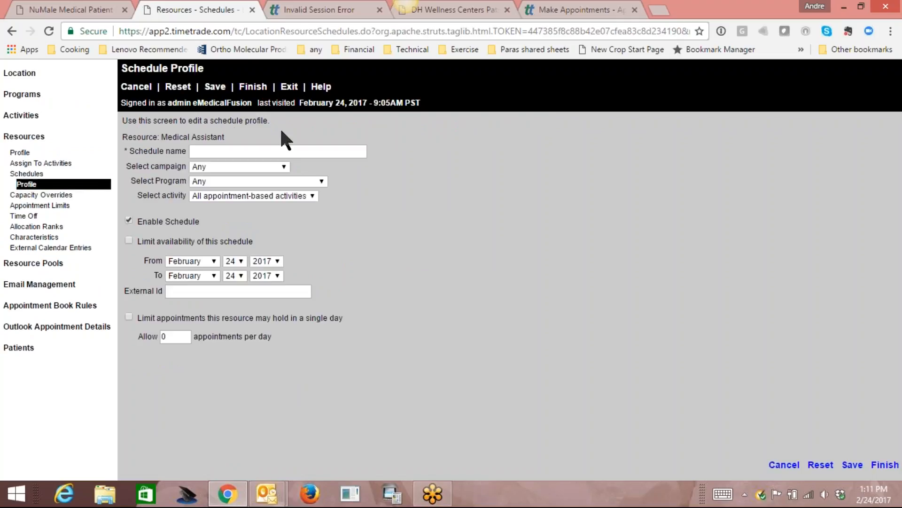
pyautogui.click(281, 146)
pyautogui.write('Def')
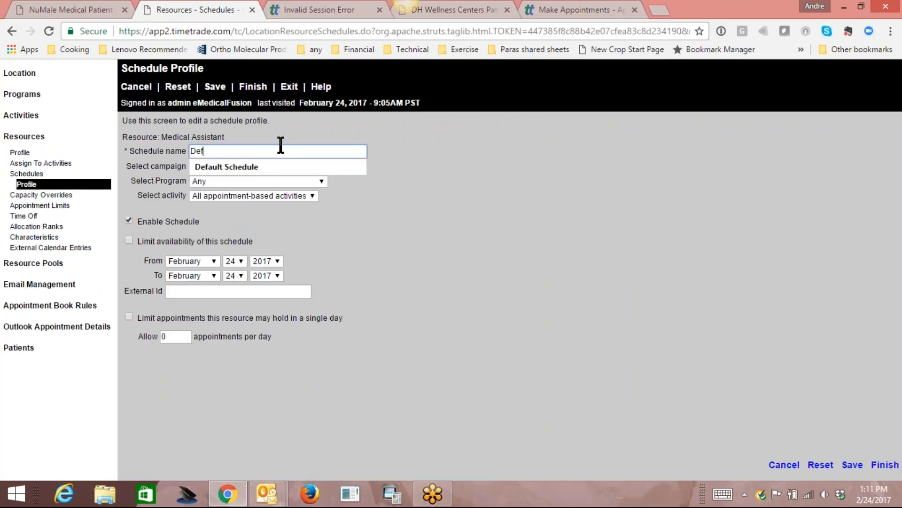
pyautogui.write('ault')
pyautogui.click(277, 170)
pyautogui.click(215, 86)
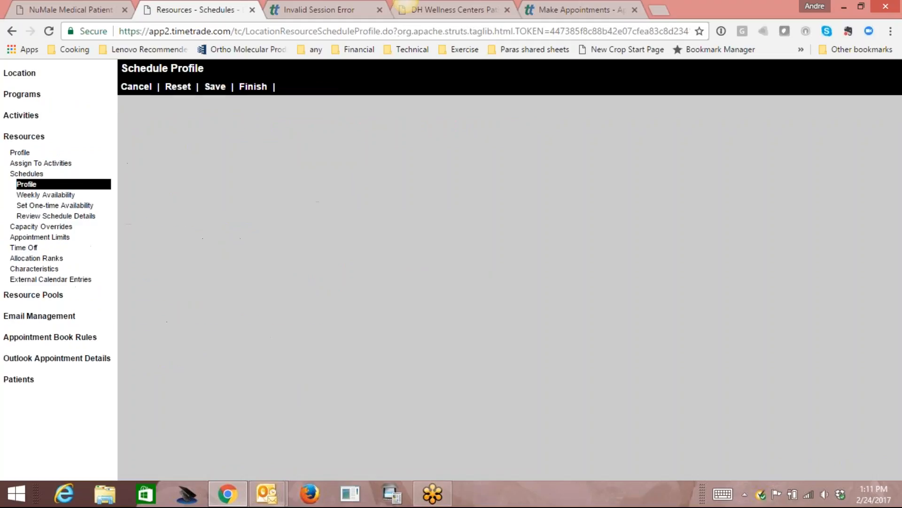
# Mark Monday 8:00AM through Friday 4:45PM as available in the weekly grid and save.
pyautogui.click(52, 195)
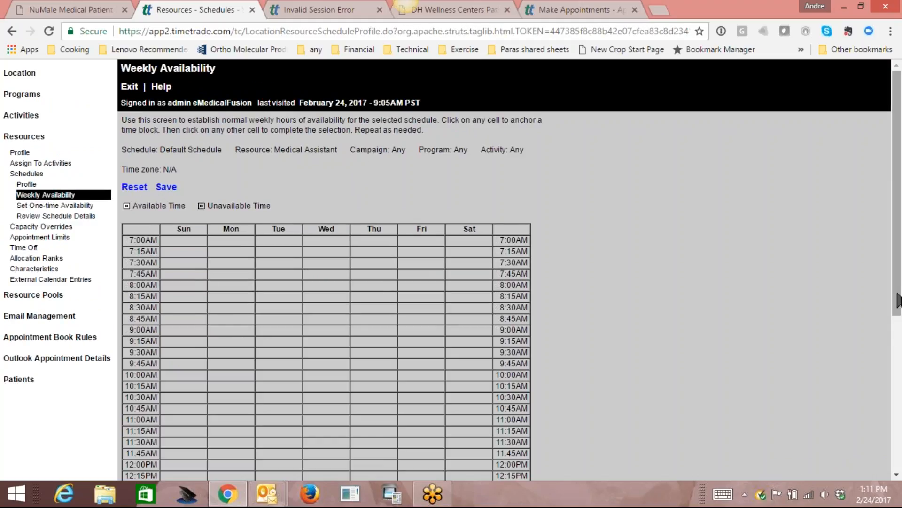
pyautogui.moveTo(898, 299); pyautogui.dragTo(898, 348)
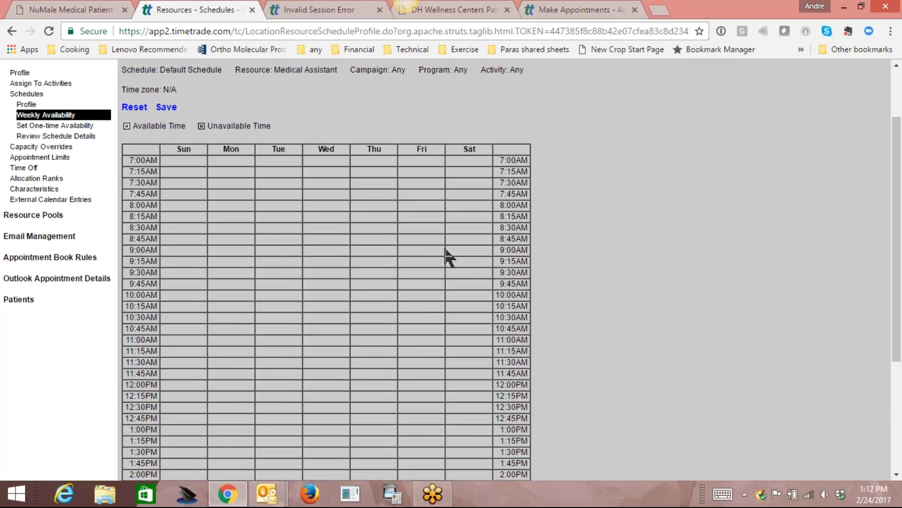
pyautogui.click(242, 208)
pyautogui.moveTo(898, 312); pyautogui.dragTo(898, 451)
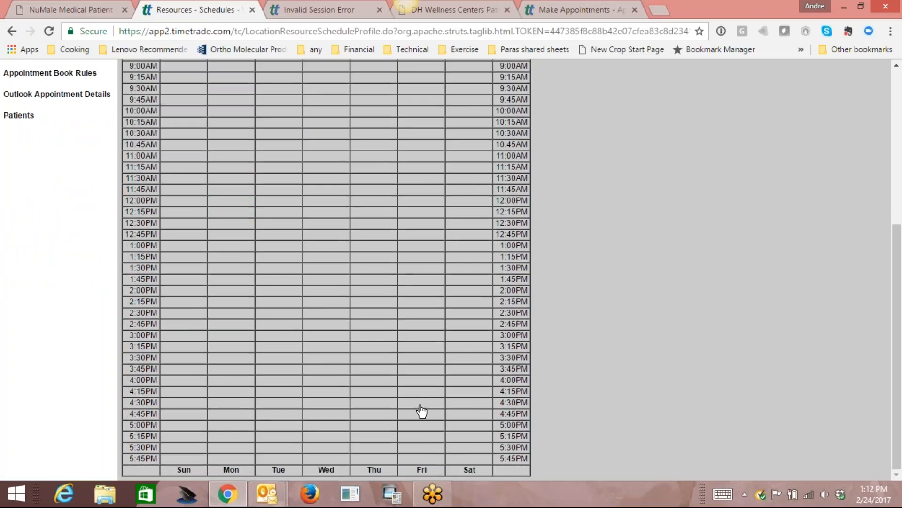
pyautogui.click(417, 413)
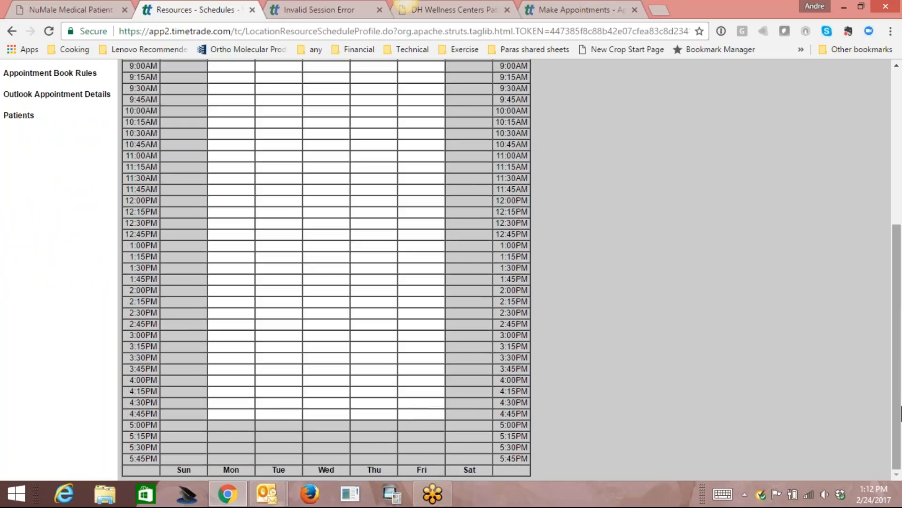
pyautogui.moveTo(898, 357); pyautogui.dragTo(898, 202)
pyautogui.click(167, 187)
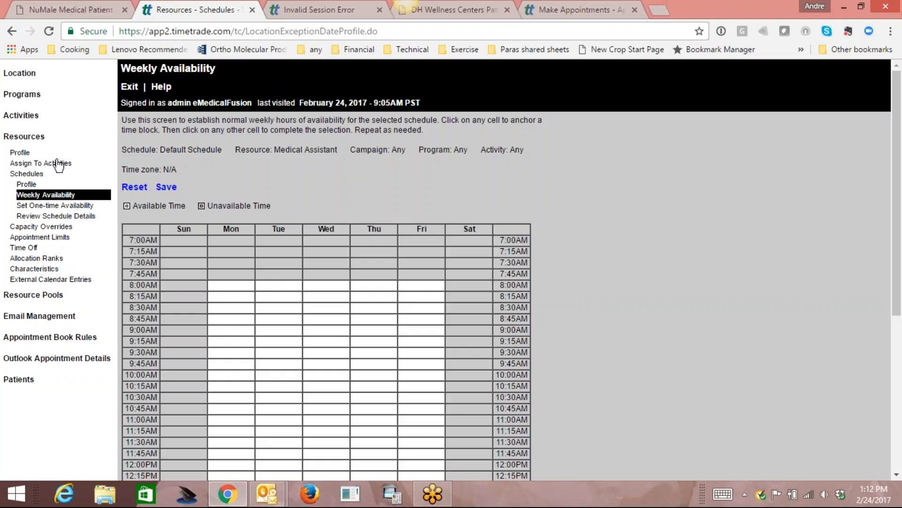
# From the receptionist view, try booking the test patient's blood draw at Monday February 20, 8:00am.
pyautogui.click(130, 87)
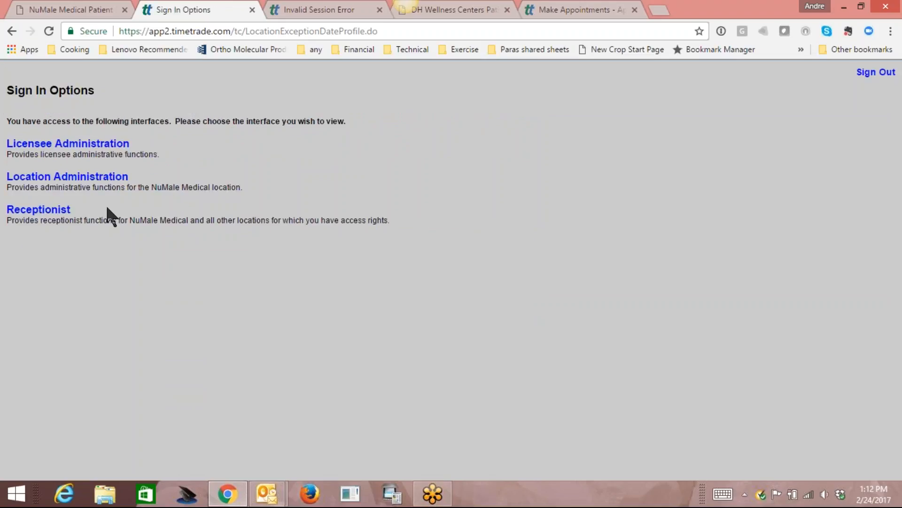
pyautogui.click(44, 209)
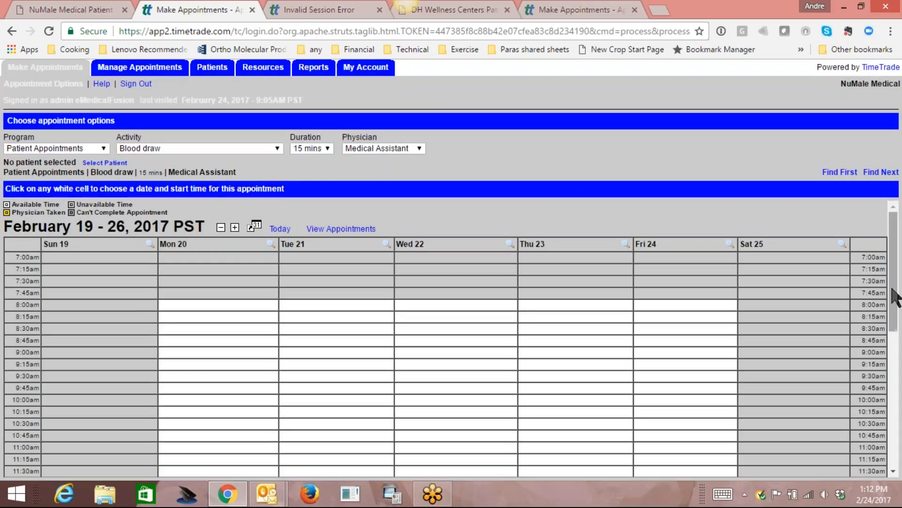
pyautogui.moveTo(892, 292)
pyautogui.mouseDown()
pyautogui.moveTo(901, 413)
pyautogui.moveTo(893, 305)
pyautogui.mouseUp()
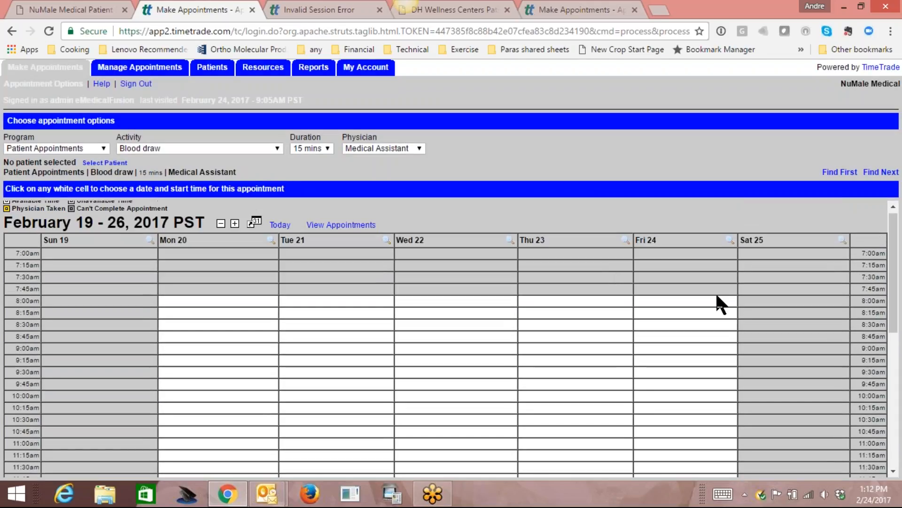
pyautogui.click(217, 302)
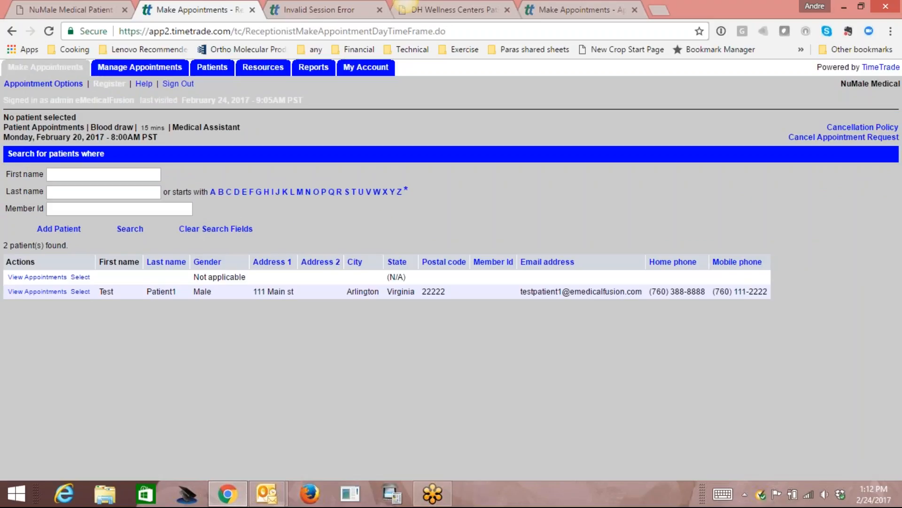
pyautogui.click(80, 292)
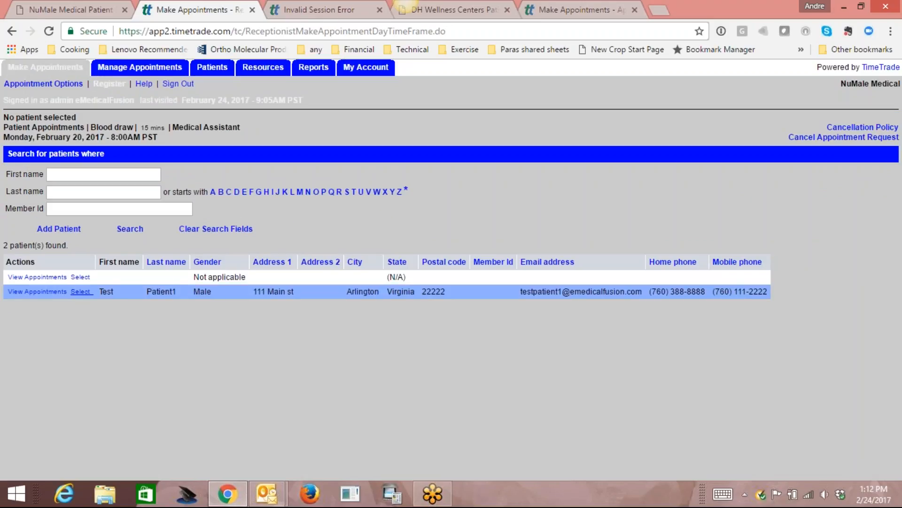
pyautogui.click(856, 464)
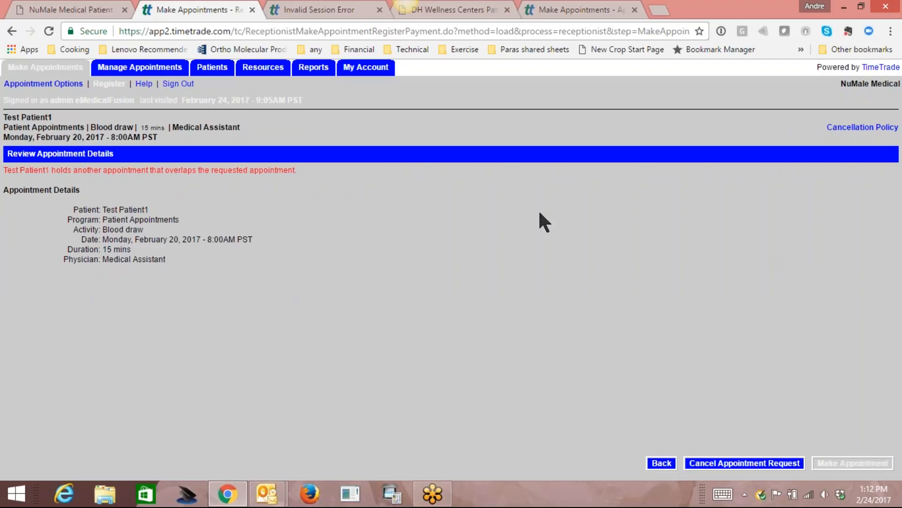
# Cancel the overlapping request and book the Monday 20 9:30am slot instead.
pyautogui.click(661, 463)
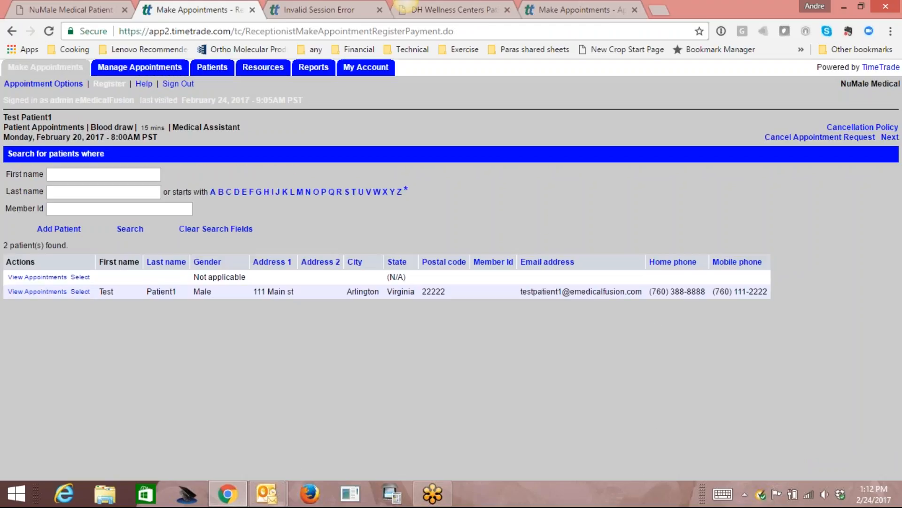
pyautogui.click(812, 138)
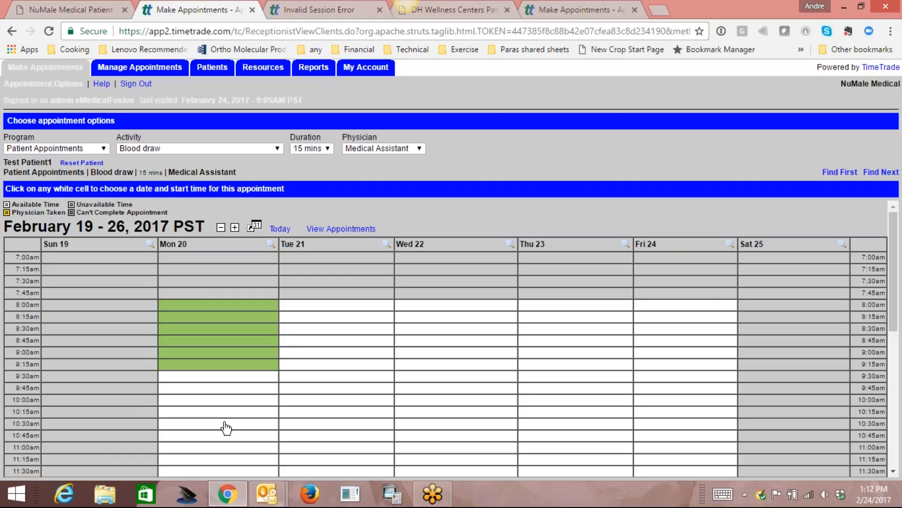
pyautogui.click(235, 381)
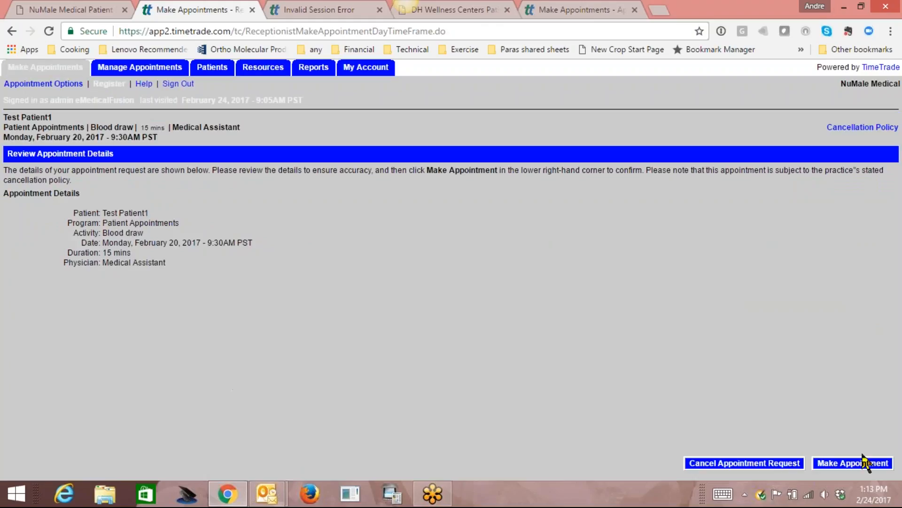
pyautogui.click(839, 463)
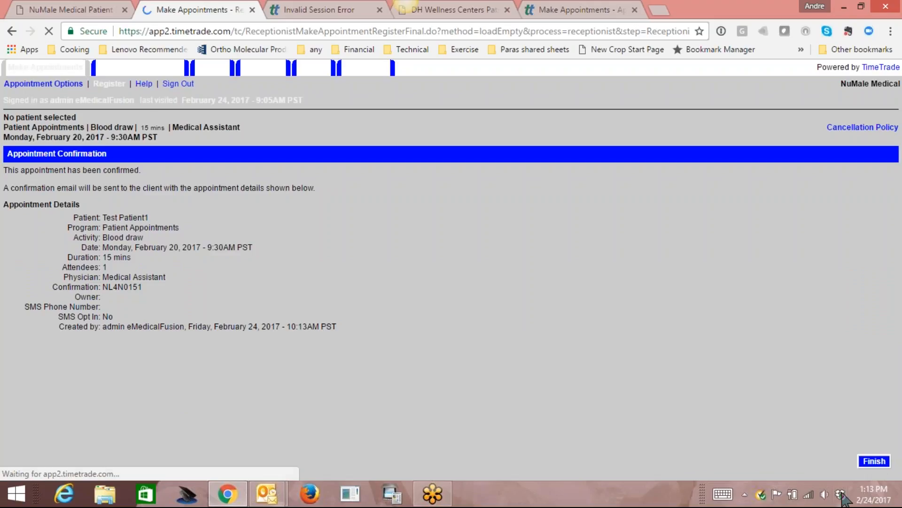
pyautogui.click(874, 462)
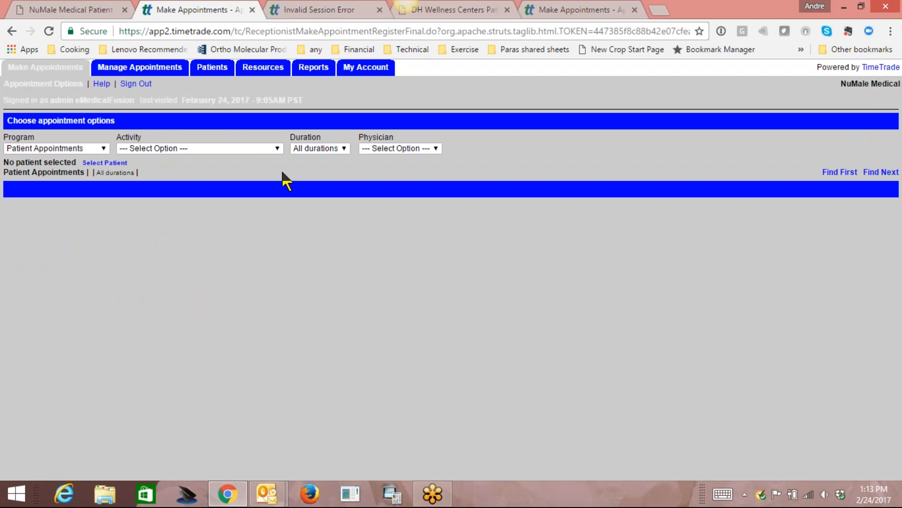
# Select the Blood draw activity and look over the daily appointment schedule before returning to Reports.
pyautogui.click(275, 148)
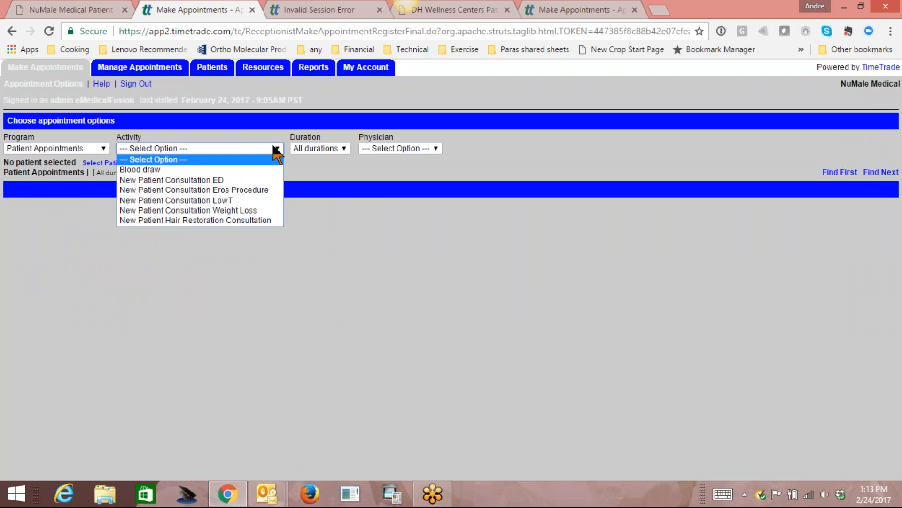
pyautogui.click(254, 170)
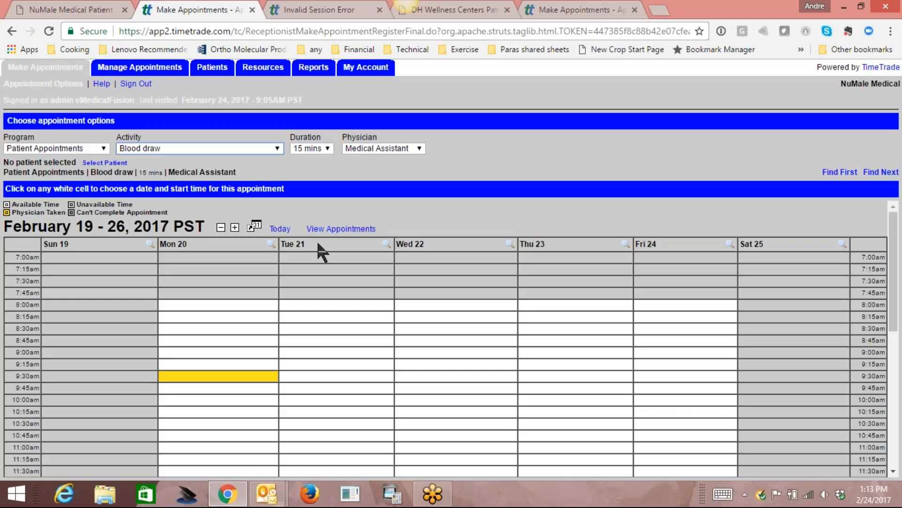
pyautogui.click(313, 66)
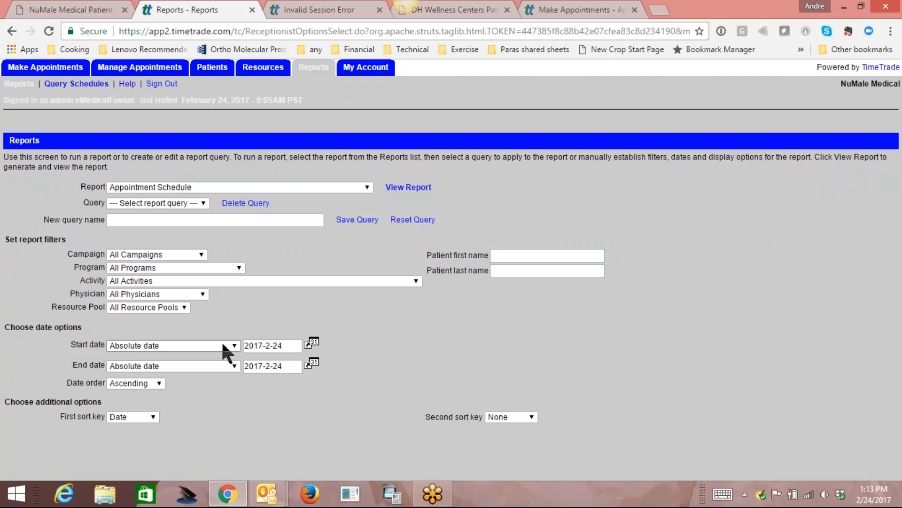
pyautogui.click(160, 68)
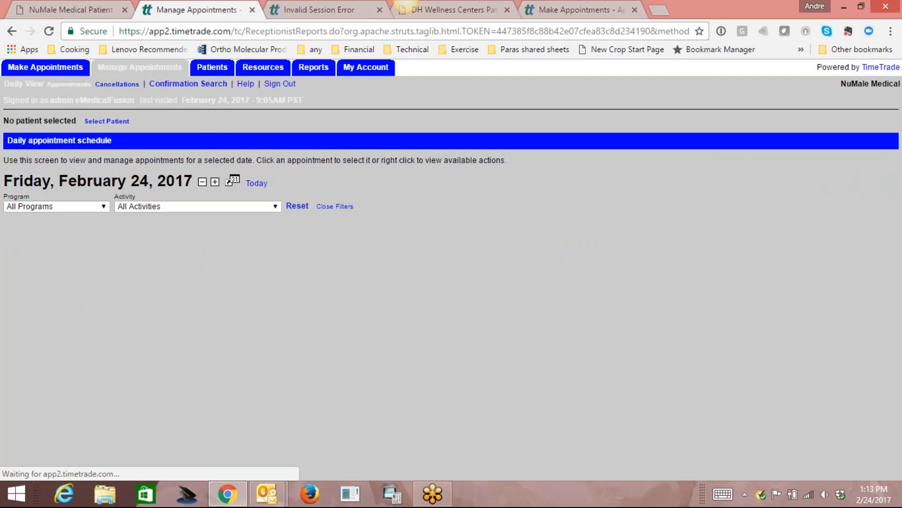
pyautogui.click(68, 71)
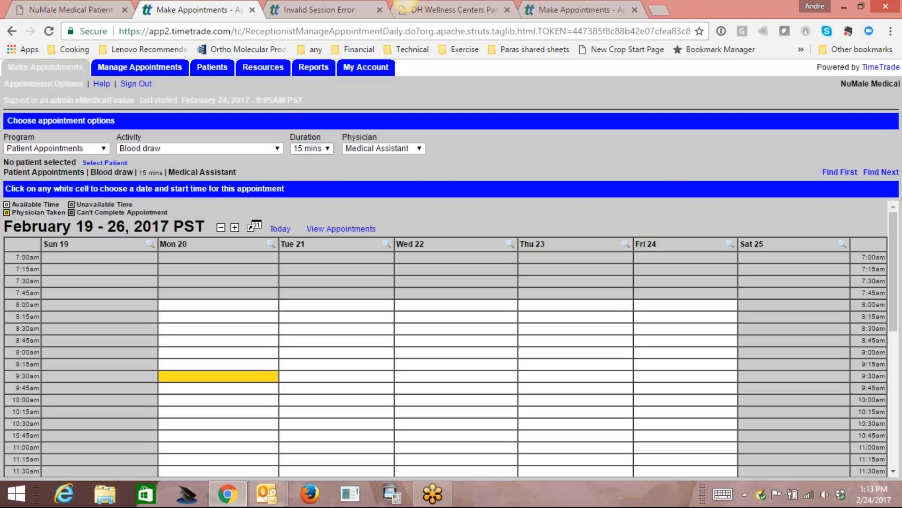
pyautogui.click(303, 70)
# Set the Appointment Schedule report's start and end dates to 2017-2-20.
pyautogui.click(293, 347)
pyautogui.press('BackSpace')
pyautogui.write('017-2-20')
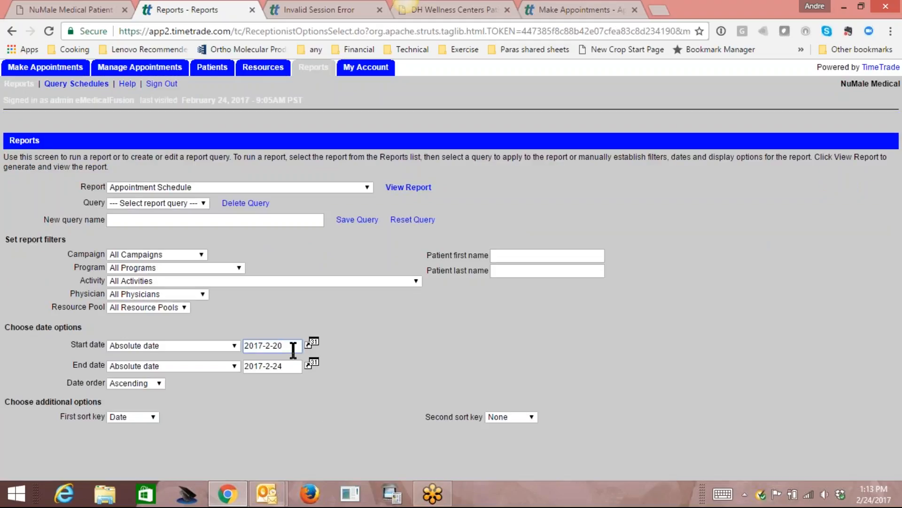
pyautogui.click(292, 366)
pyautogui.press('BackSpace')
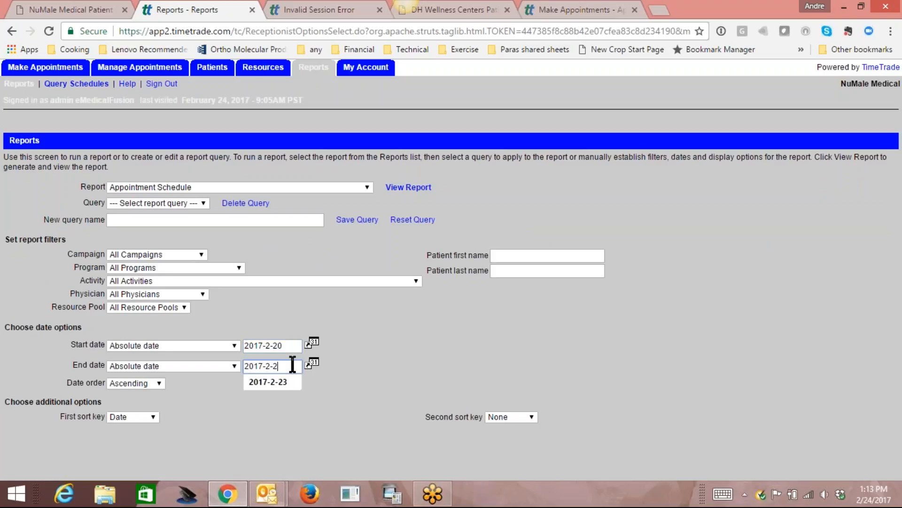
pyautogui.write('0')
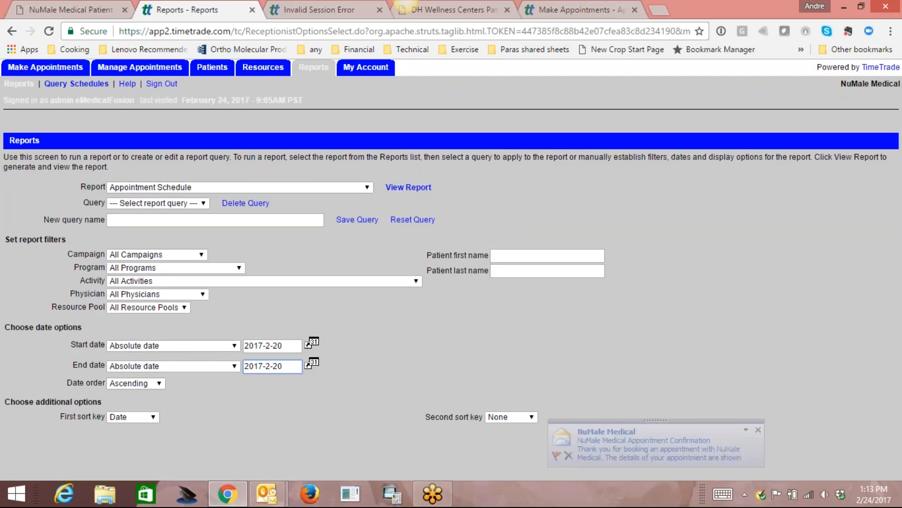
# Generate the February 20 Appointment Schedule report, widen it to see all columns, then close it.
pyautogui.click(409, 188)
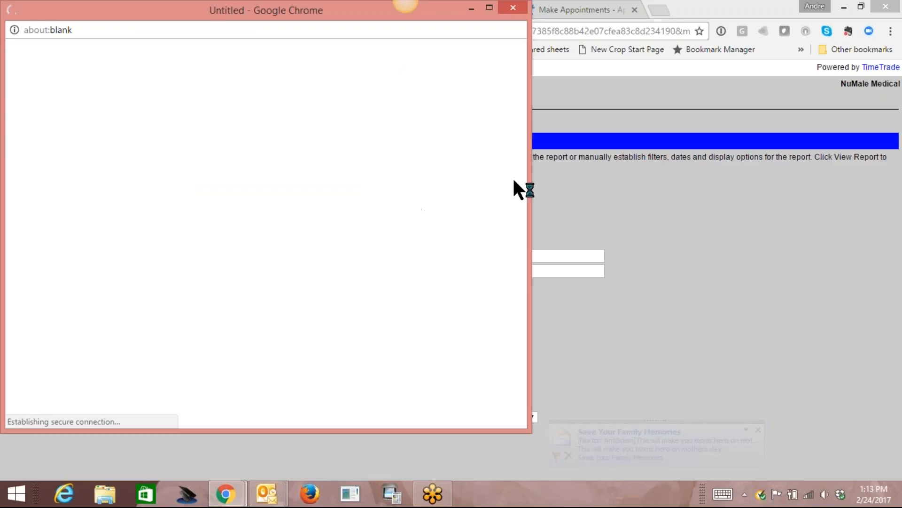
pyautogui.moveTo(530, 176); pyautogui.dragTo(842, 282)
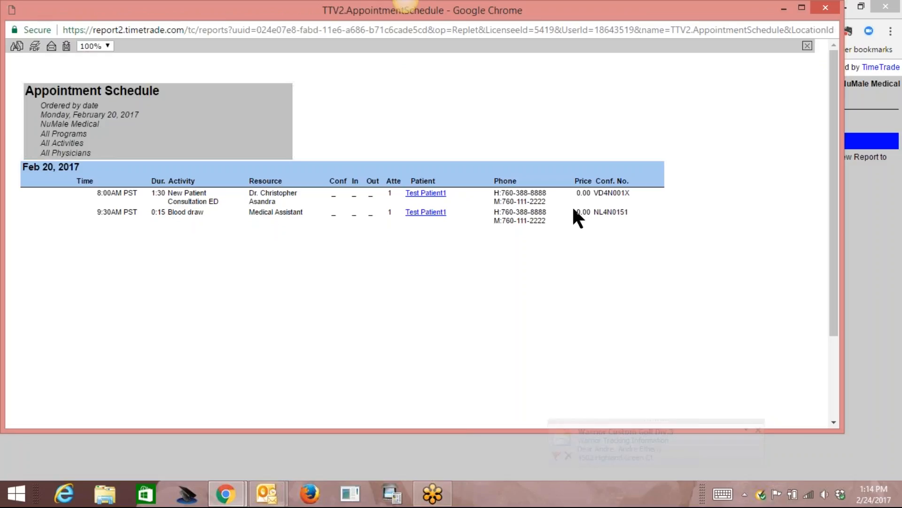
pyautogui.click(820, 13)
# Switch to the Appointment Schedule with Questions report with start and end dates 2017-2-20.
pyautogui.click(358, 188)
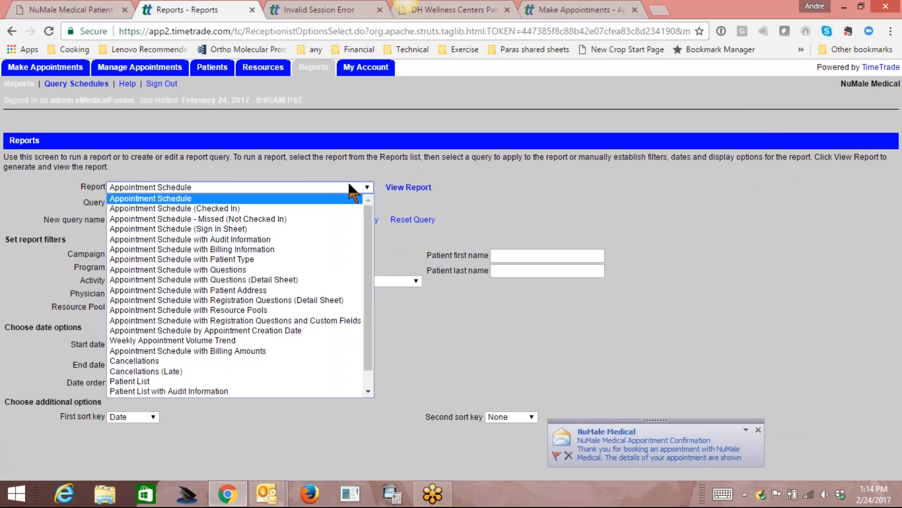
pyautogui.click(263, 271)
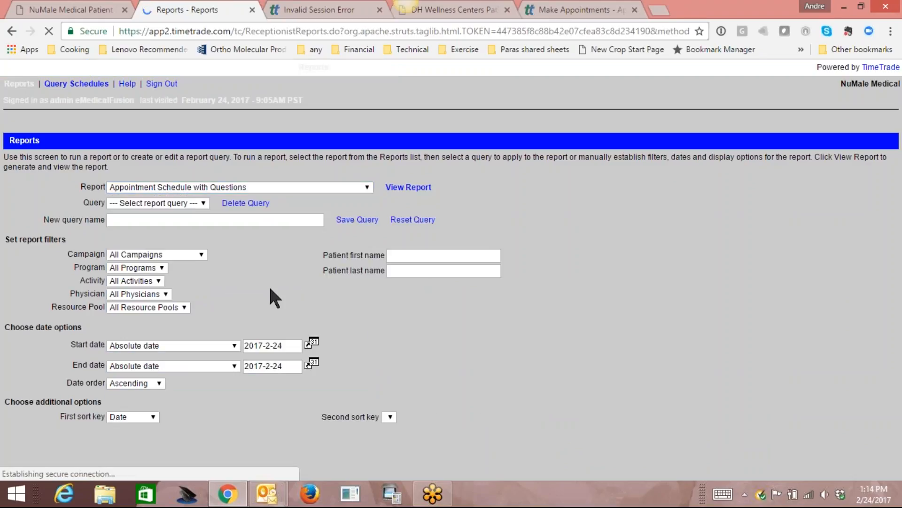
pyautogui.click(295, 346)
pyautogui.press('BackSpace')
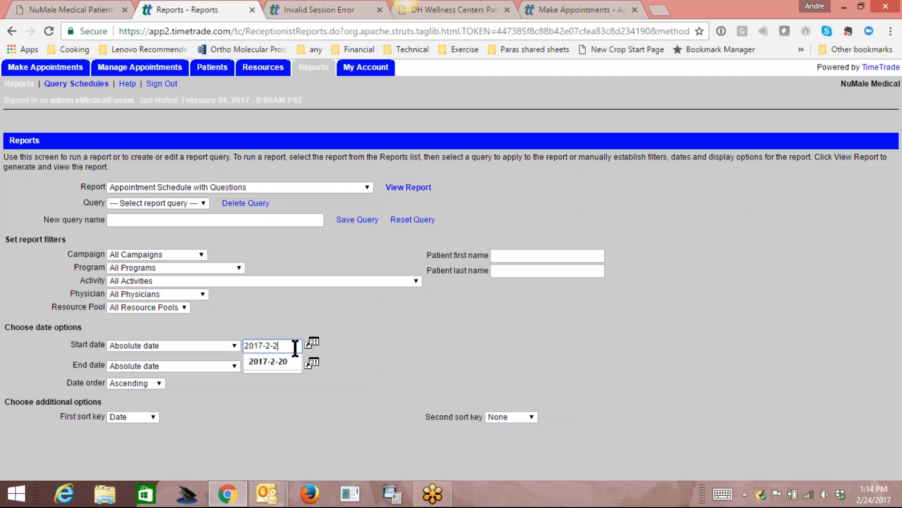
pyautogui.write('0')
pyautogui.click(273, 418)
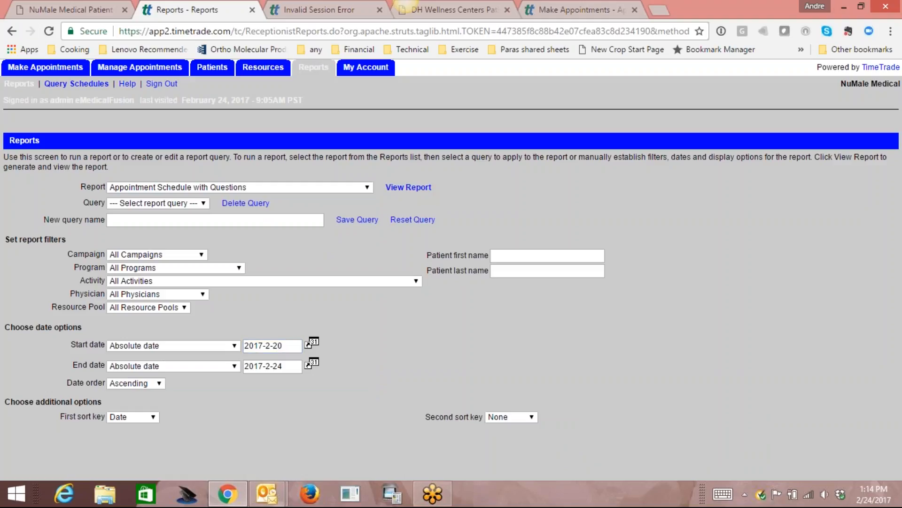
pyautogui.click(293, 369)
pyautogui.press('BackSpace')
pyautogui.write('0')
pyautogui.click(409, 187)
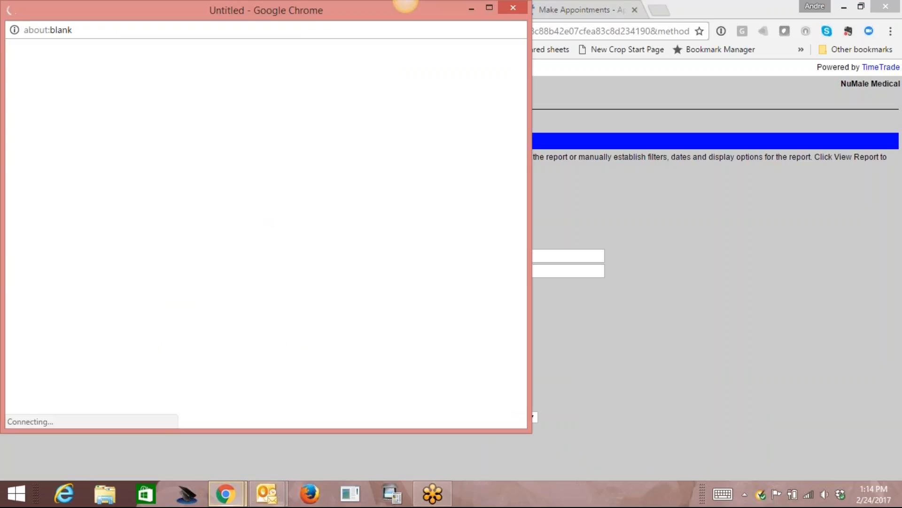
pyautogui.moveTo(530, 177); pyautogui.dragTo(891, 255)
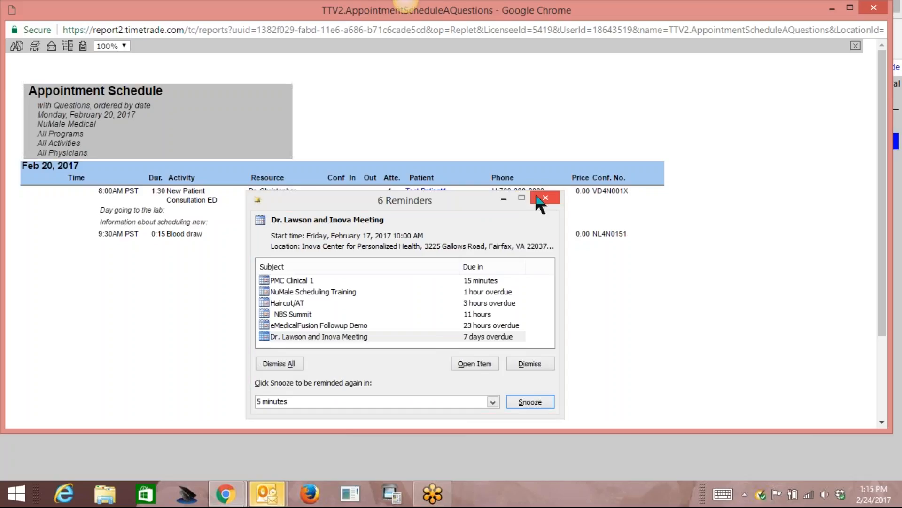
pyautogui.click(544, 199)
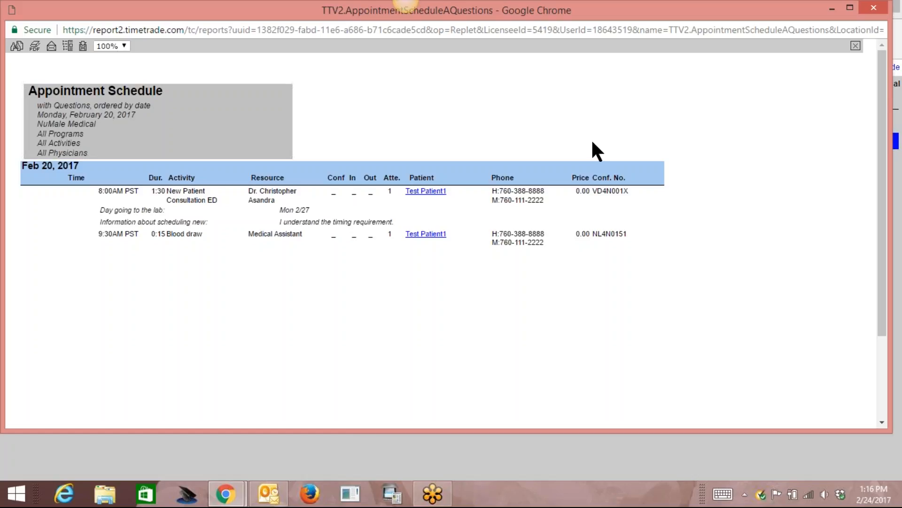
pyautogui.click(872, 10)
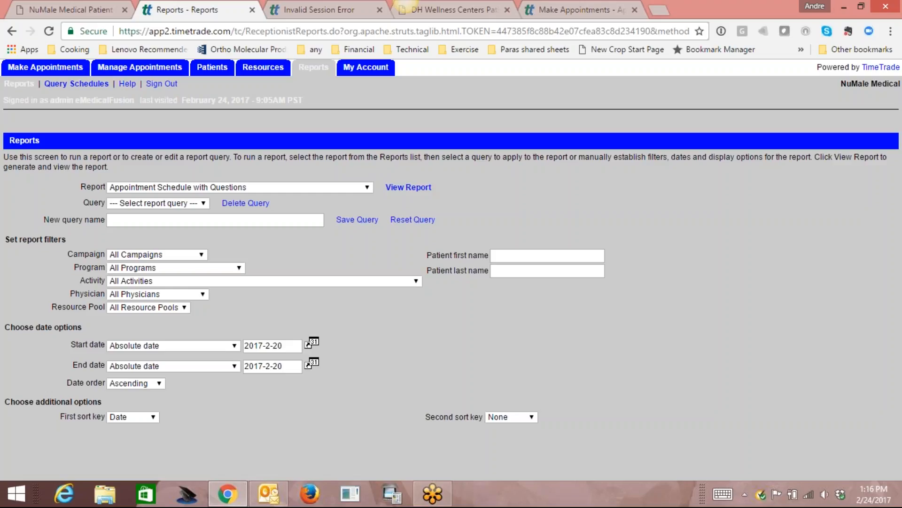
pyautogui.click(330, 186)
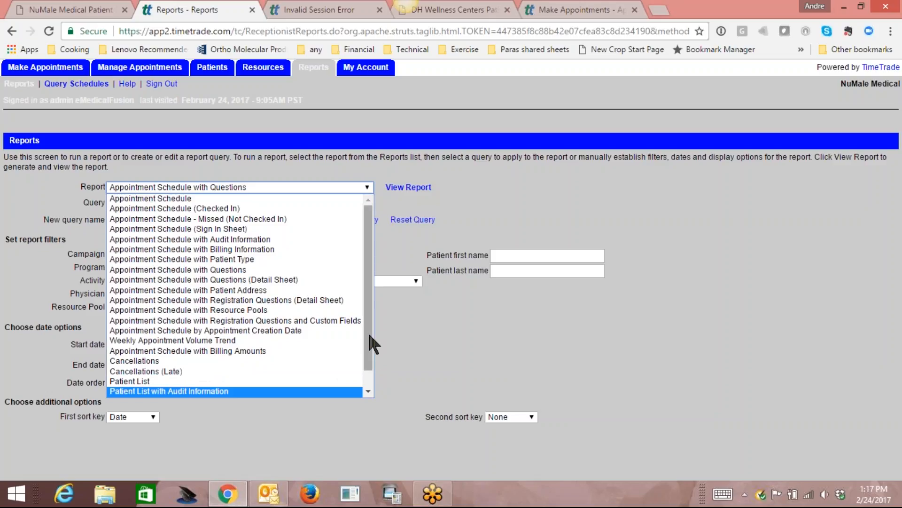
pyautogui.moveTo(370, 333); pyautogui.dragTo(373, 275)
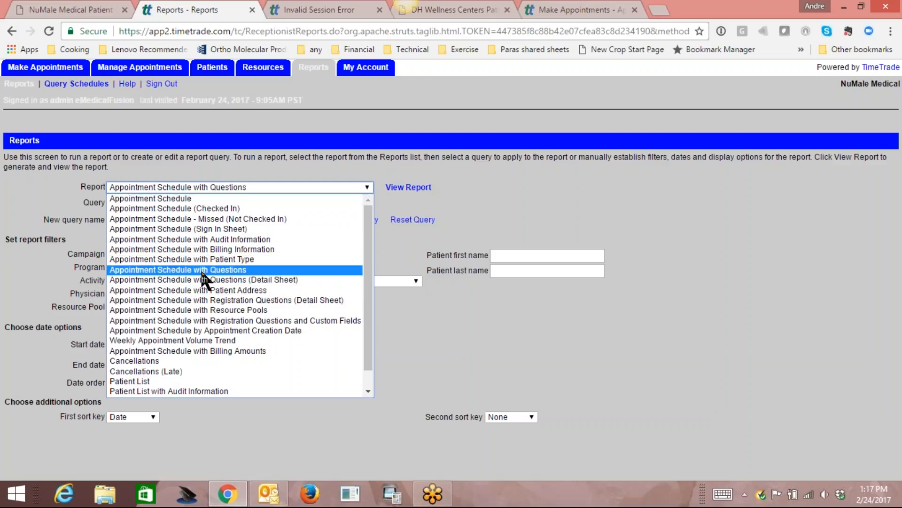
pyautogui.click(577, 211)
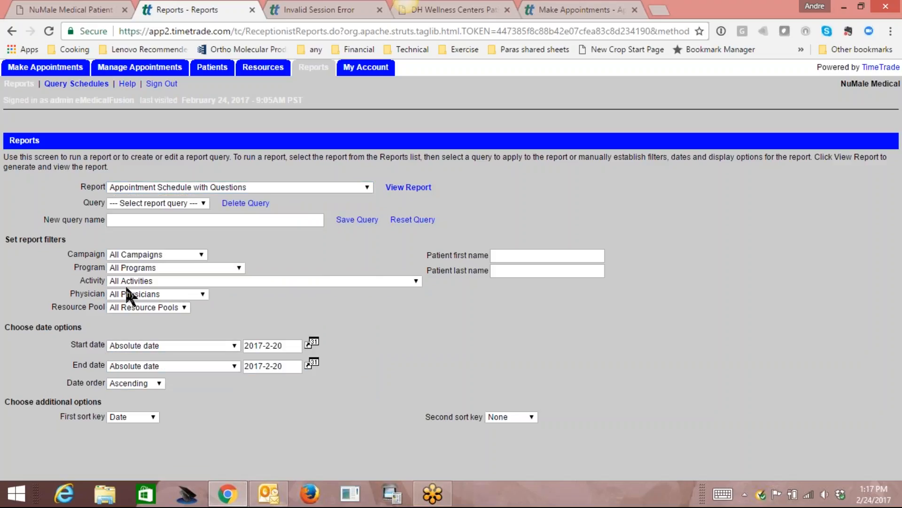
pyautogui.click(183, 294)
pyautogui.click(189, 294)
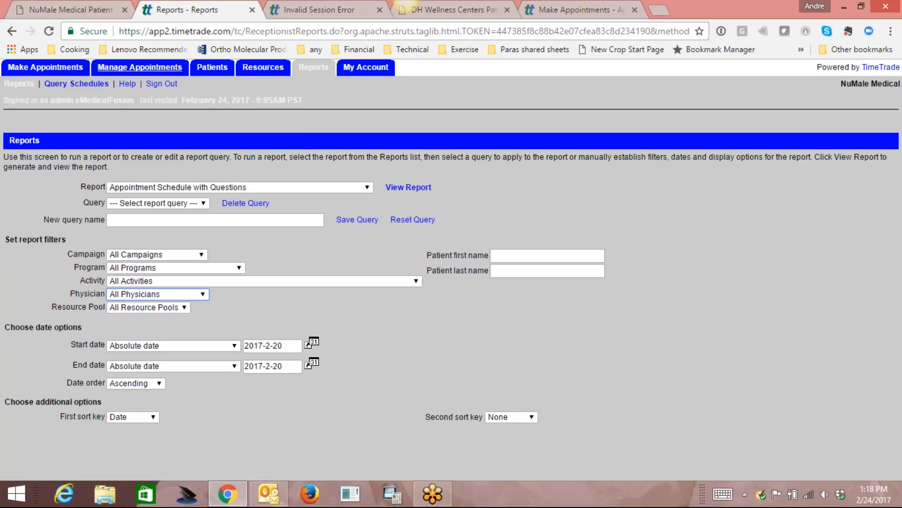
# Check in the 8:00AM appointment on February 20, 2017, then return to Make Appointments.
pyautogui.click(72, 71)
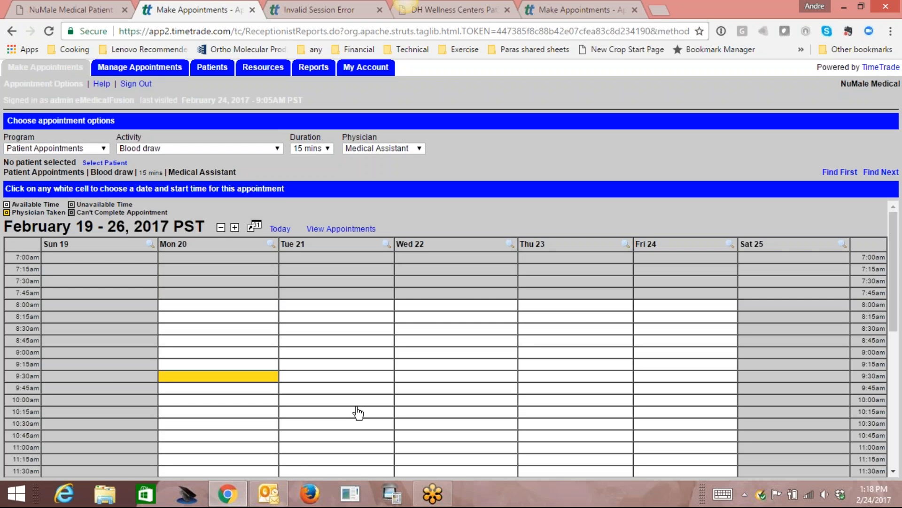
pyautogui.click(153, 74)
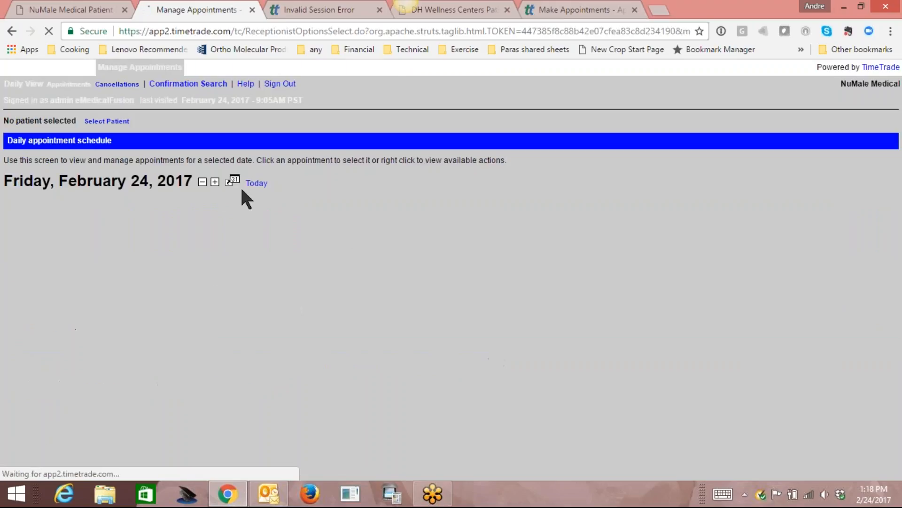
pyautogui.click(232, 181)
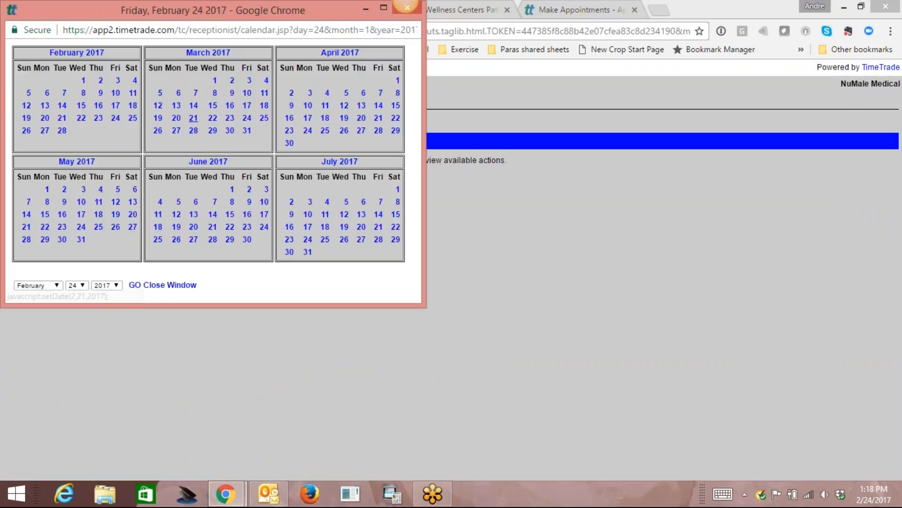
pyautogui.click(45, 119)
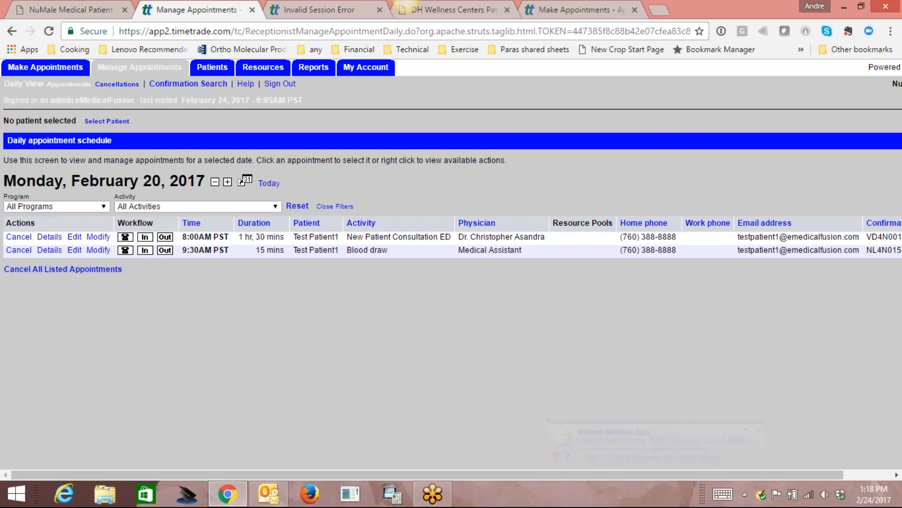
pyautogui.click(145, 238)
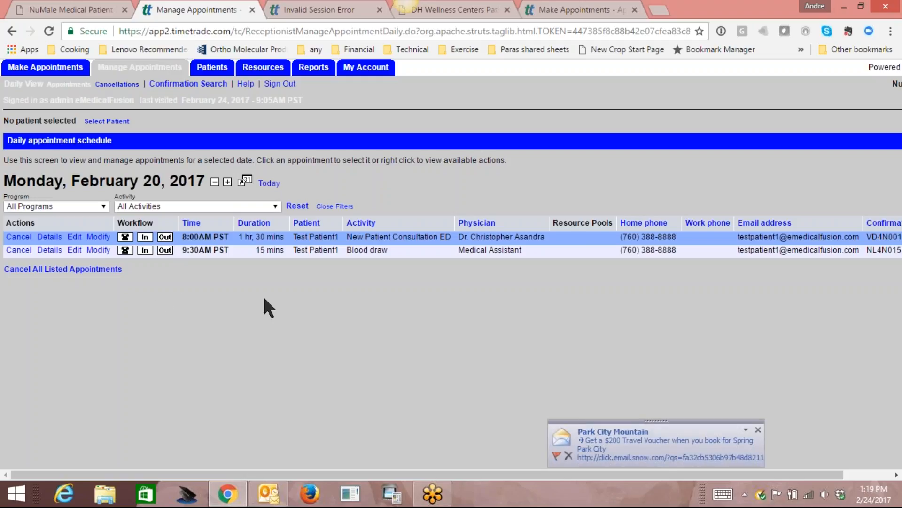
pyautogui.click(51, 67)
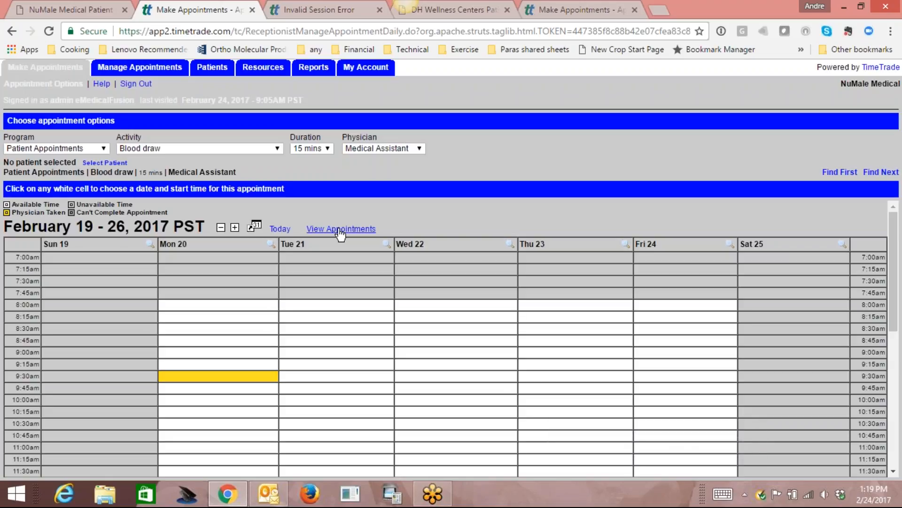
# Show booked appointments on the Blood draw week and scroll to Monday 20's 9:30am booking.
pyautogui.click(339, 229)
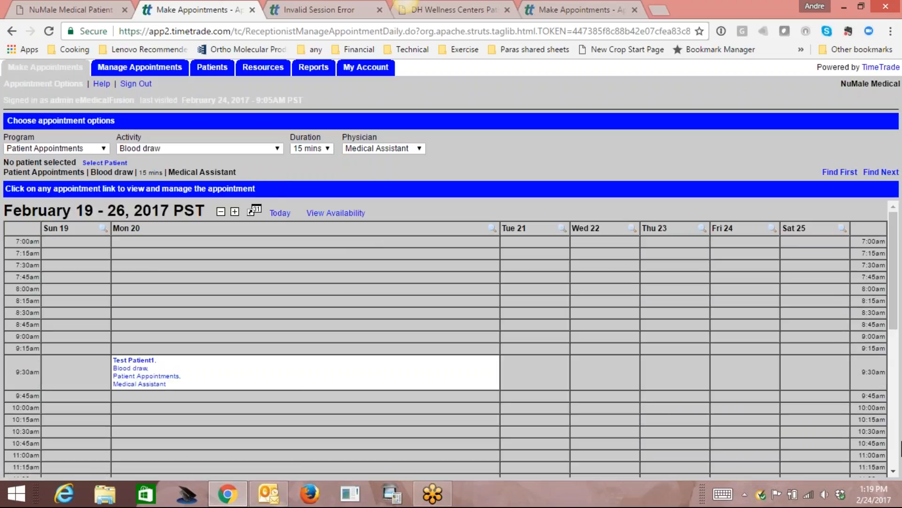
pyautogui.moveTo(895, 316); pyautogui.dragTo(901, 288)
# Sign out of the appointment calendar and enter Licensee Administration.
pyautogui.click(141, 84)
pyautogui.click(499, 107)
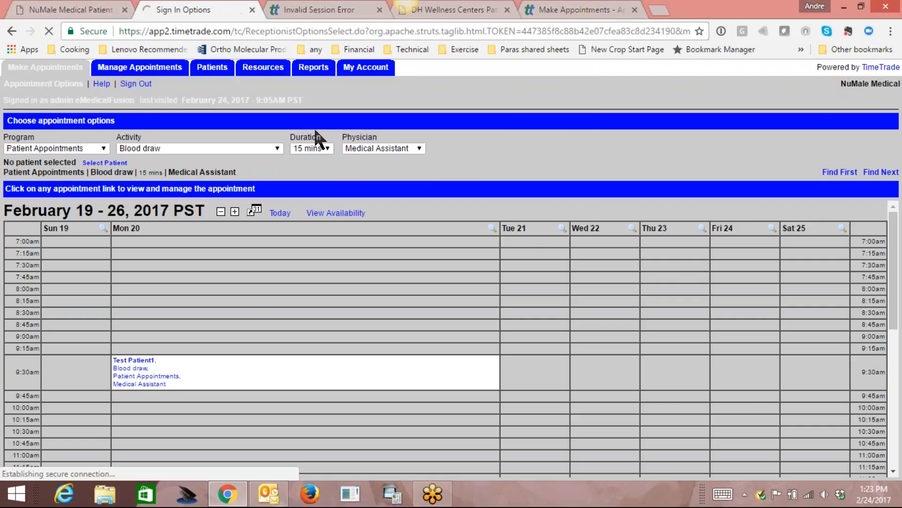
pyautogui.click(80, 150)
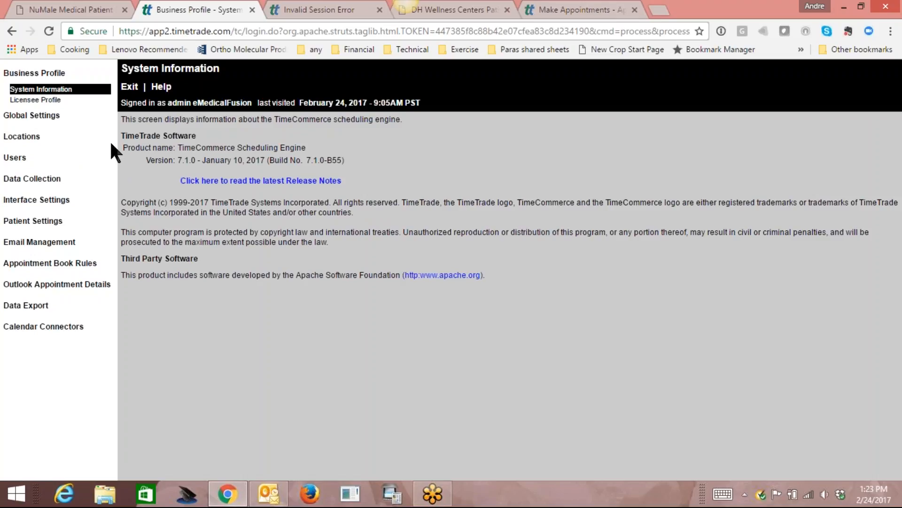
# Open the Appointment Confirmation email in Email Management and view its content items.
pyautogui.click(45, 242)
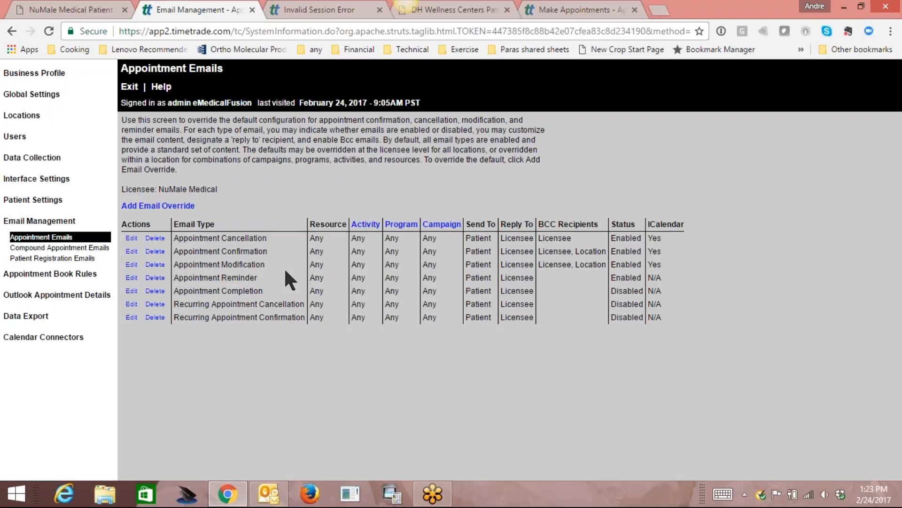
pyautogui.click(132, 251)
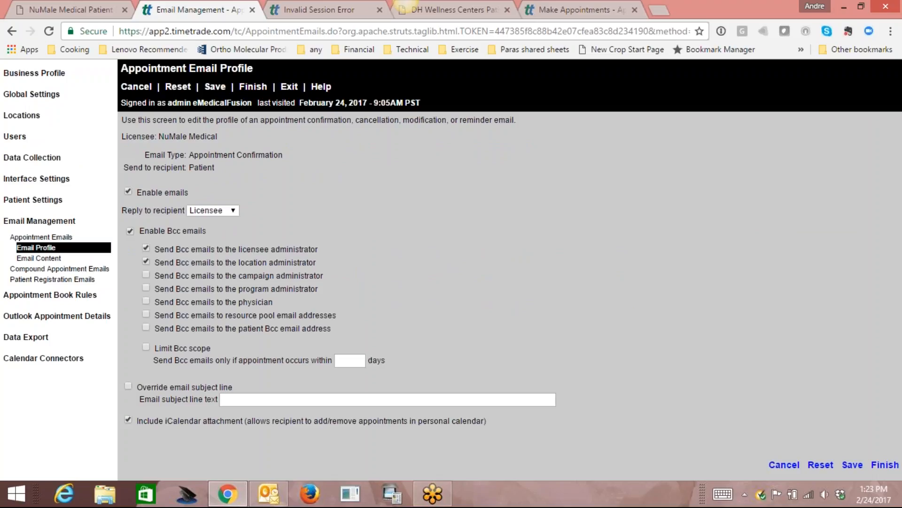
pyautogui.click(48, 237)
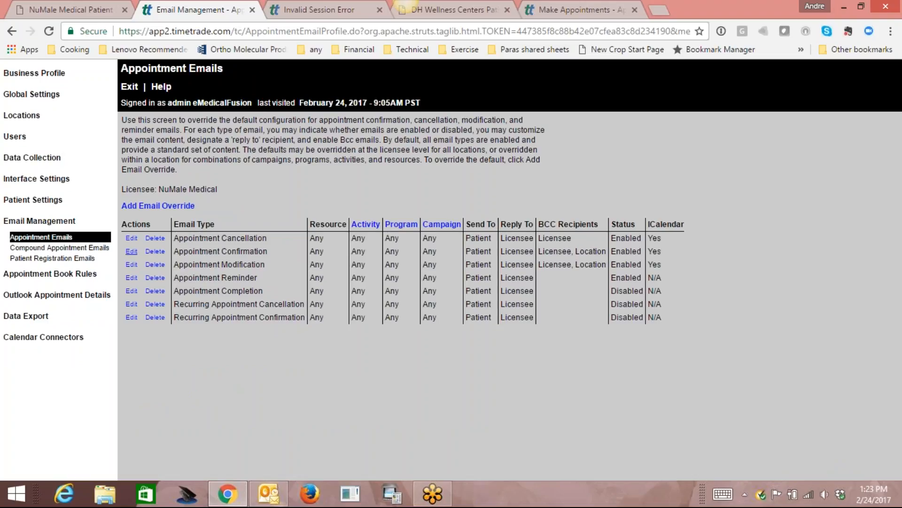
pyautogui.click(131, 251)
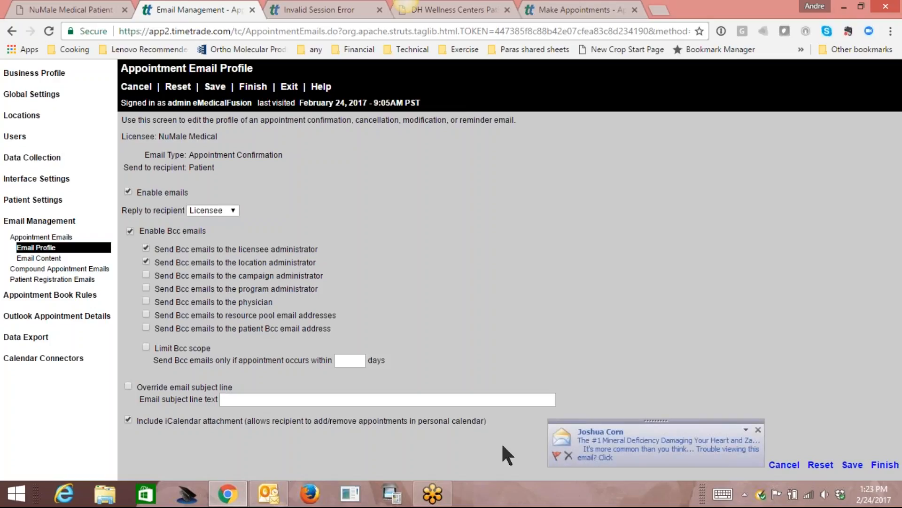
pyautogui.click(758, 430)
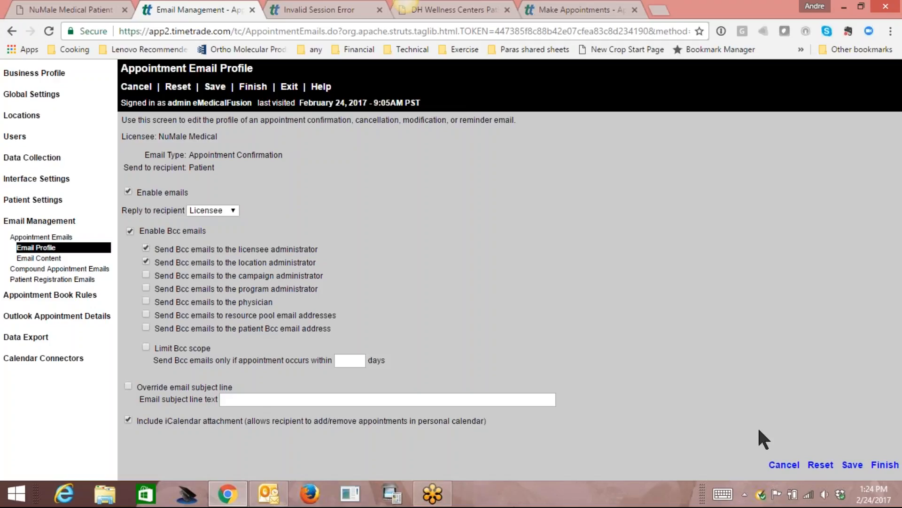
pyautogui.click(48, 260)
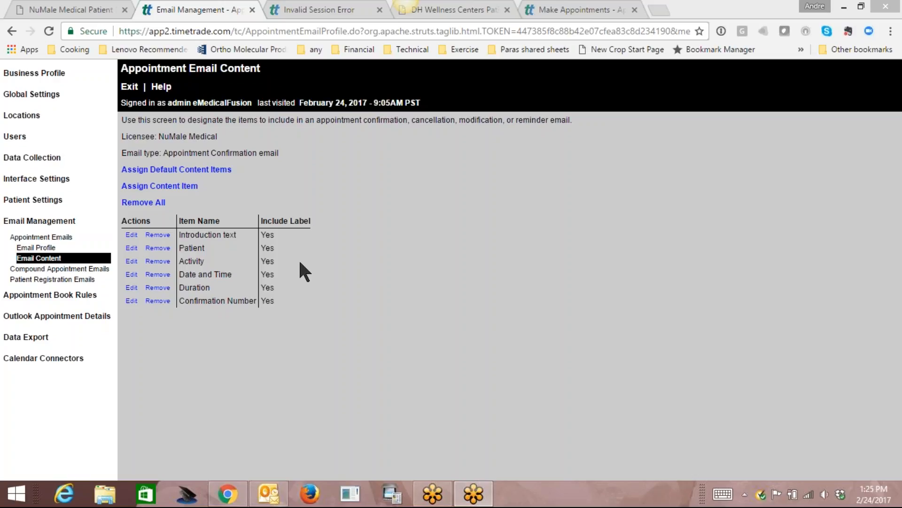
# Move from the confirmation profile back to the Appointment Emails list, briefly starting an override.
pyautogui.click(49, 248)
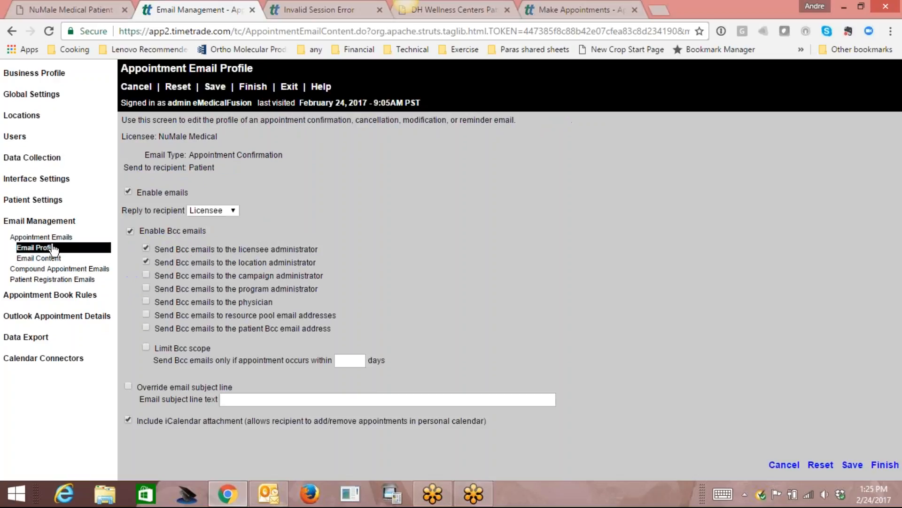
pyautogui.click(54, 238)
pyautogui.click(163, 206)
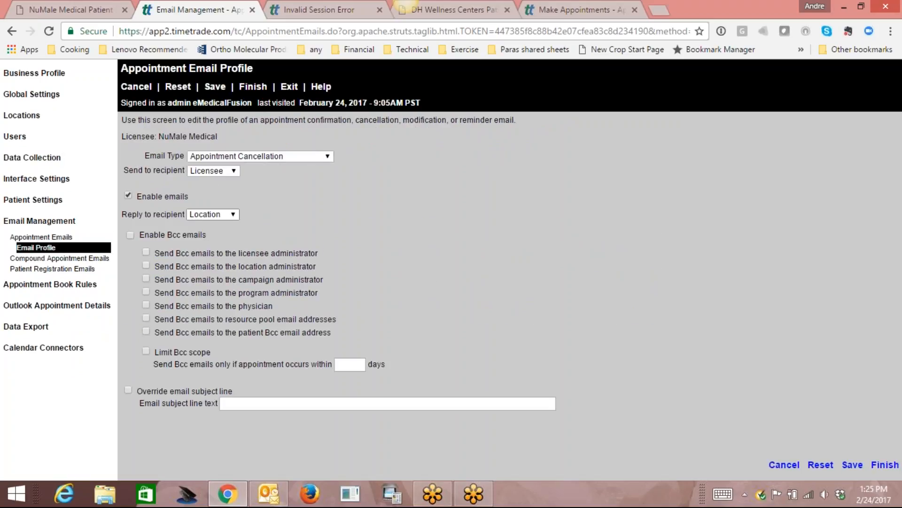
pyautogui.click(53, 237)
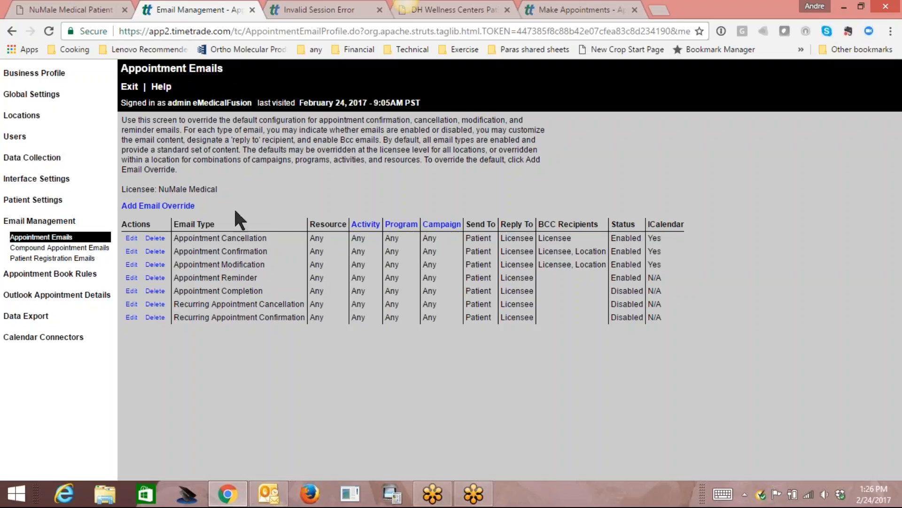
# Review a new override's reply-to (kept as Location), then open Appointment Confirmation and leave unsaved.
pyautogui.click(162, 211)
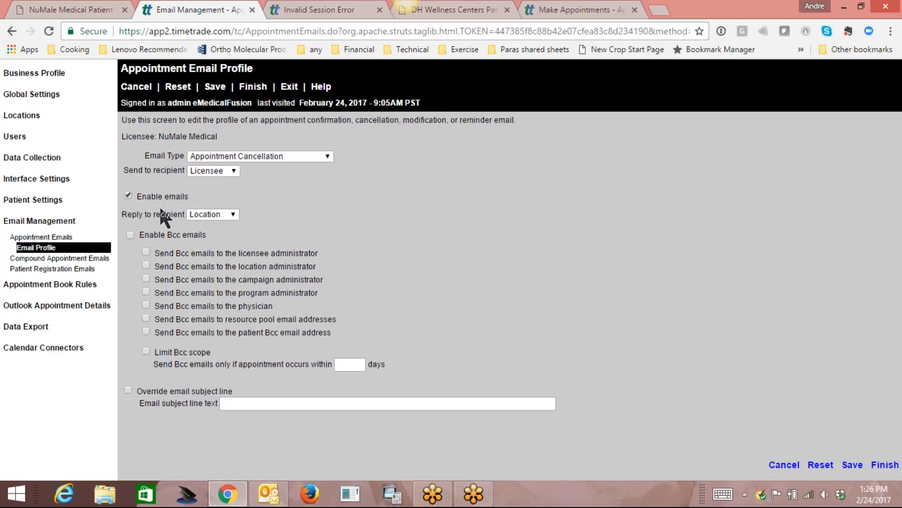
pyautogui.click(231, 215)
pyautogui.click(231, 214)
pyautogui.click(42, 237)
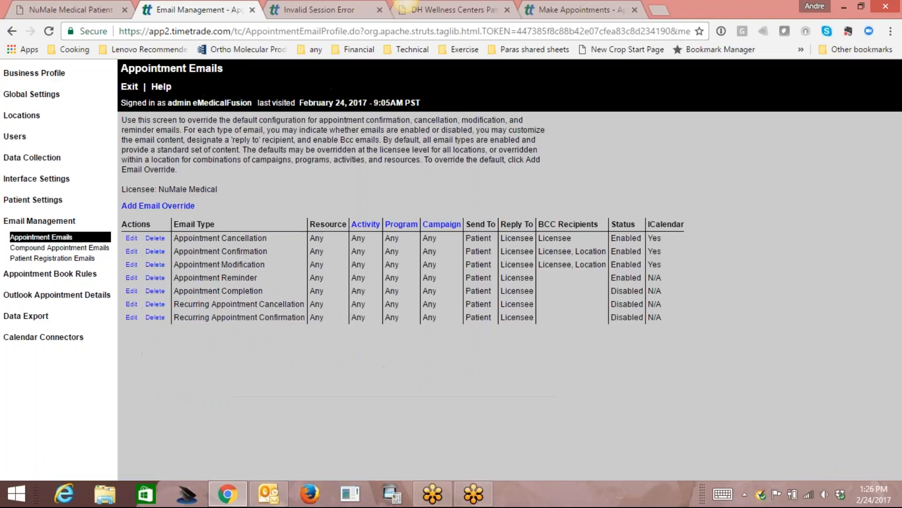
pyautogui.click(132, 252)
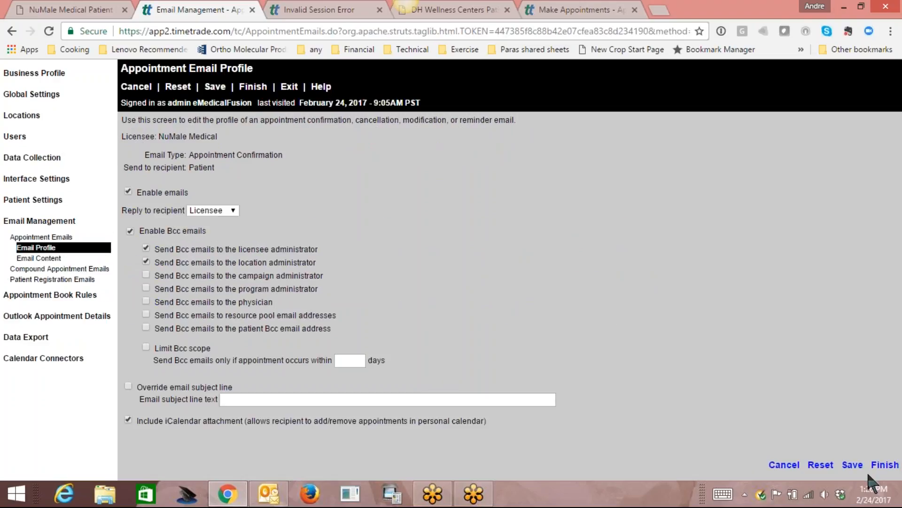
pyautogui.click(784, 465)
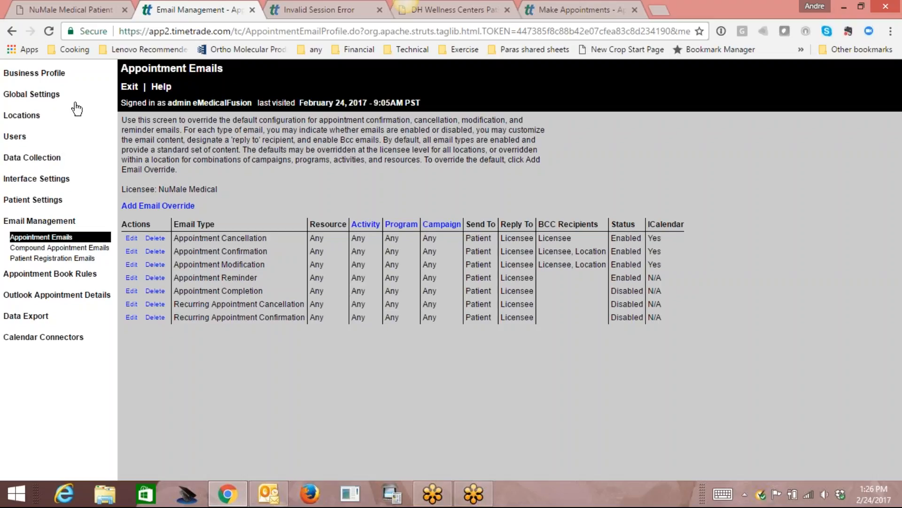
# Review Activities and Schedule Rules in Location Administration, then go to the NuMale Medical Patient tab.
pyautogui.click(130, 87)
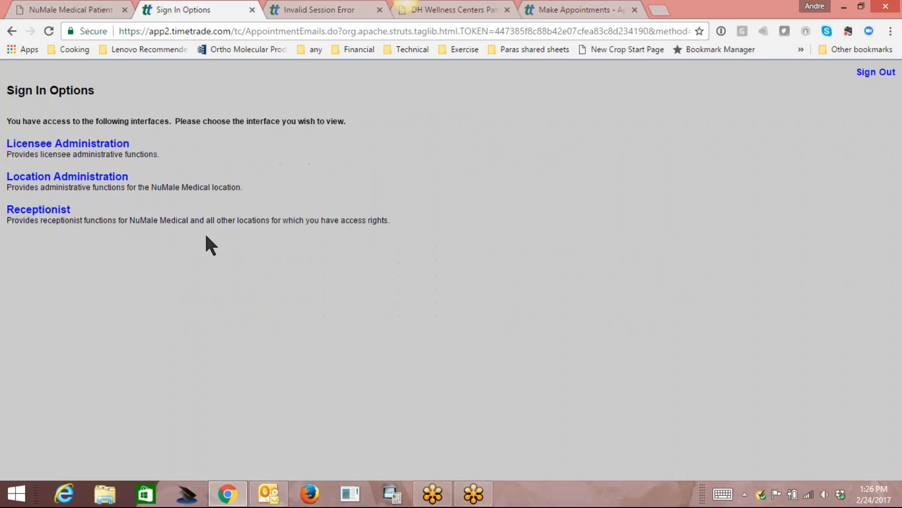
pyautogui.click(70, 178)
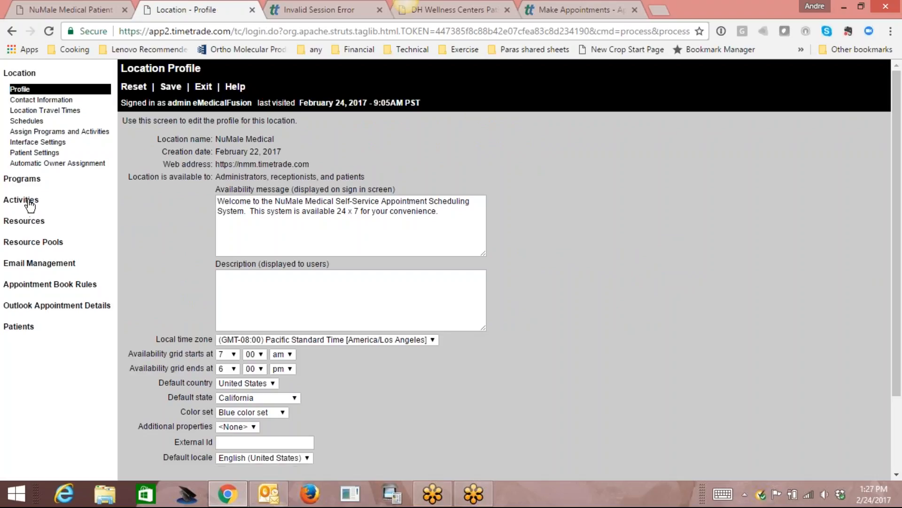
pyautogui.click(31, 205)
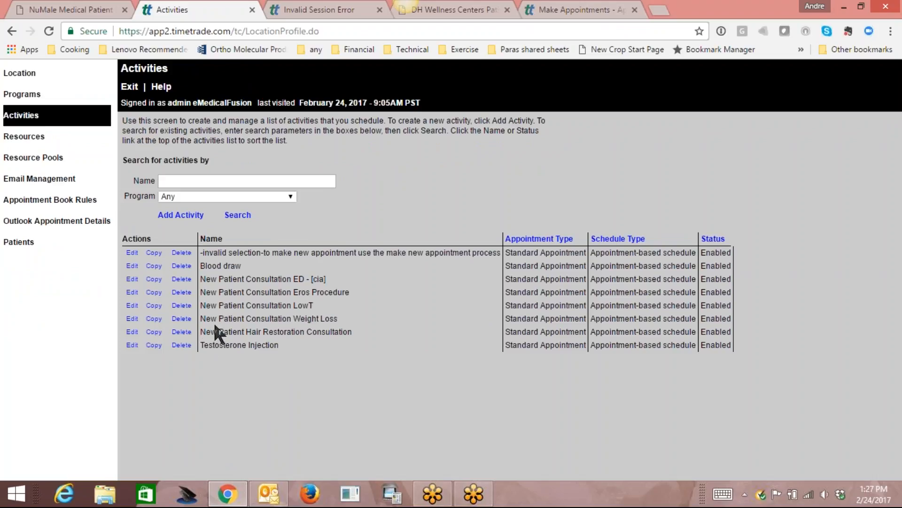
pyautogui.click(46, 202)
pyautogui.click(54, 227)
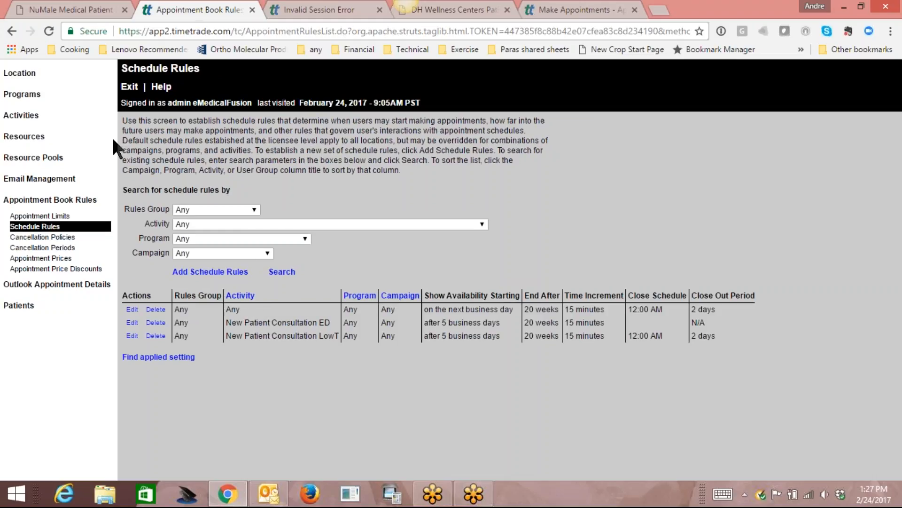
pyautogui.click(83, 4)
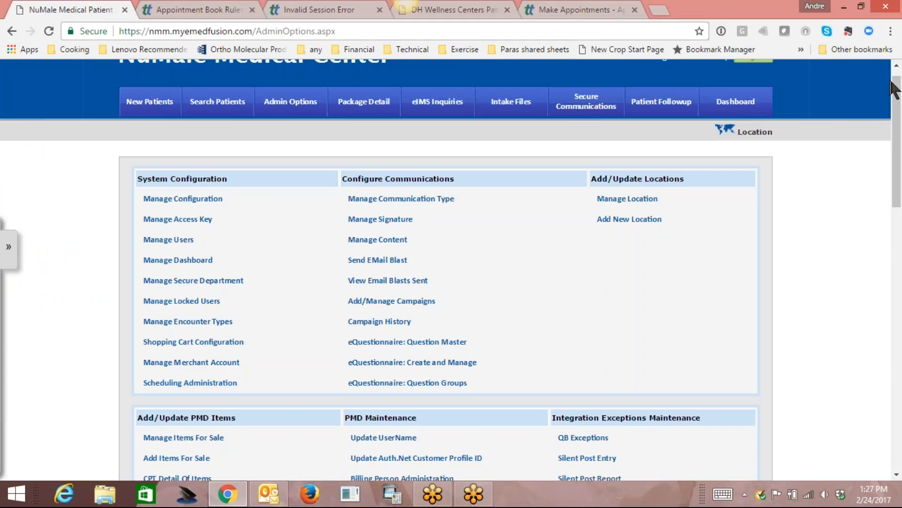
pyautogui.scroll(1, 901, 71)
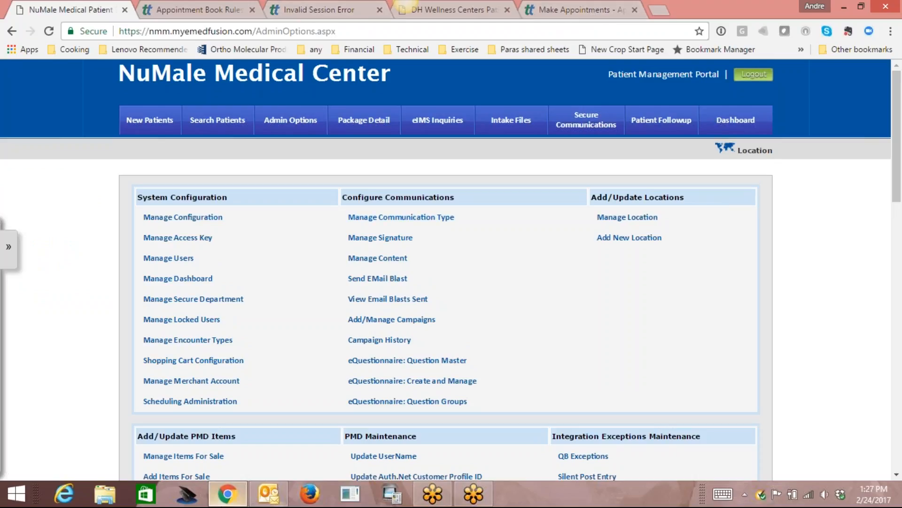
pyautogui.click(268, 495)
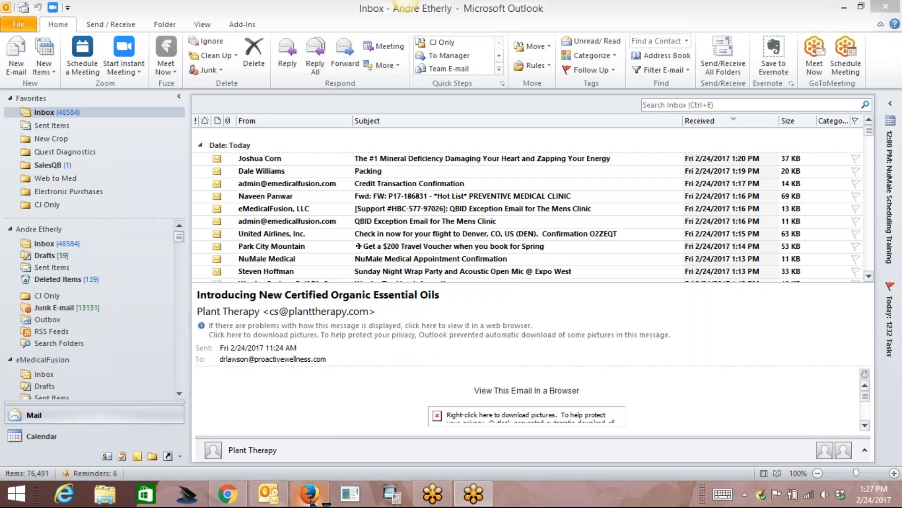
pyautogui.click(227, 494)
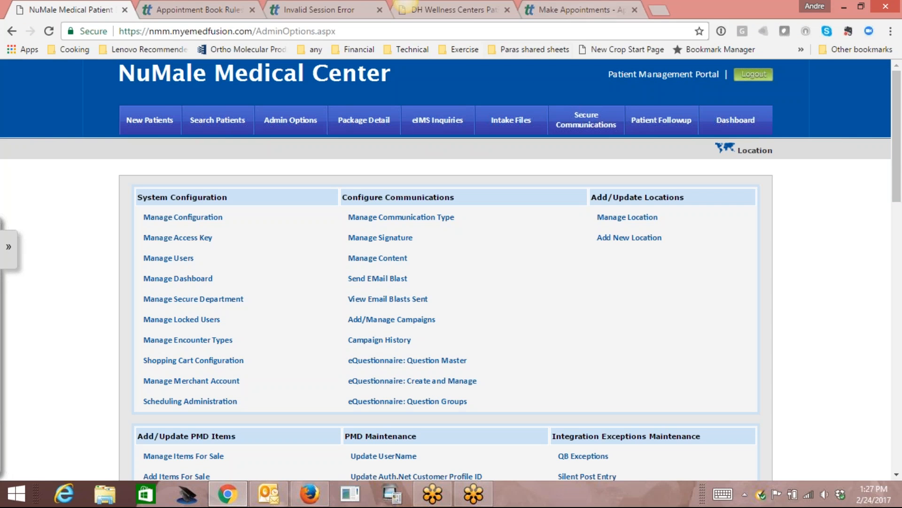
pyautogui.moveTo(303, 502)
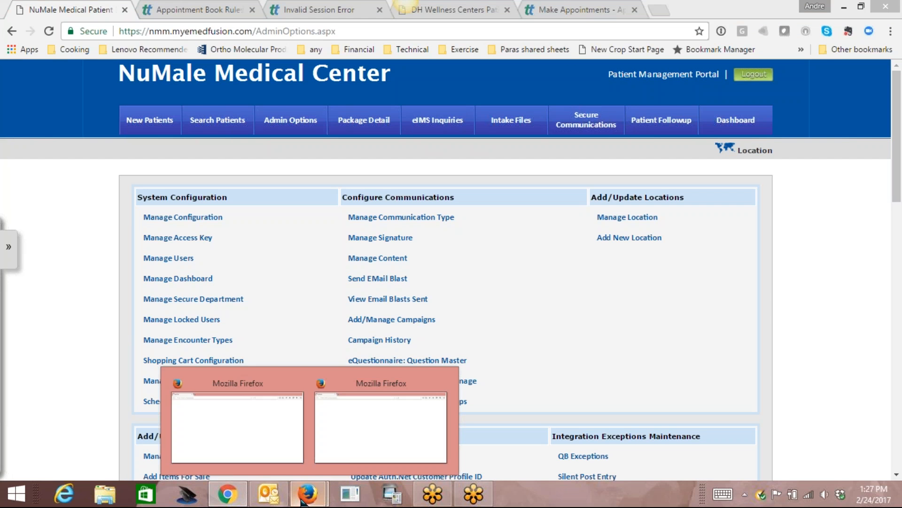
# Load nmm.myemedfusion.com in Firefox to reach the patient portal login page.
pyautogui.click(292, 454)
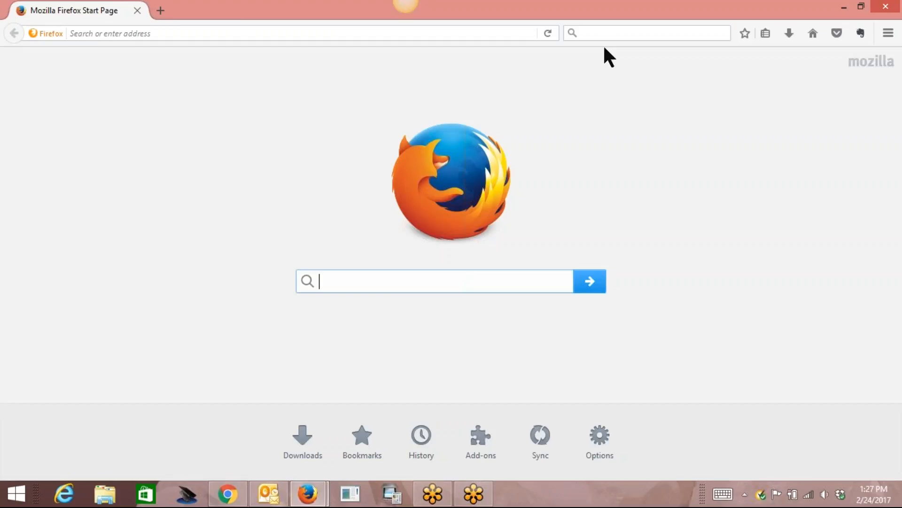
pyautogui.click(170, 33)
pyautogui.write('nmm.myemedfusion.c')
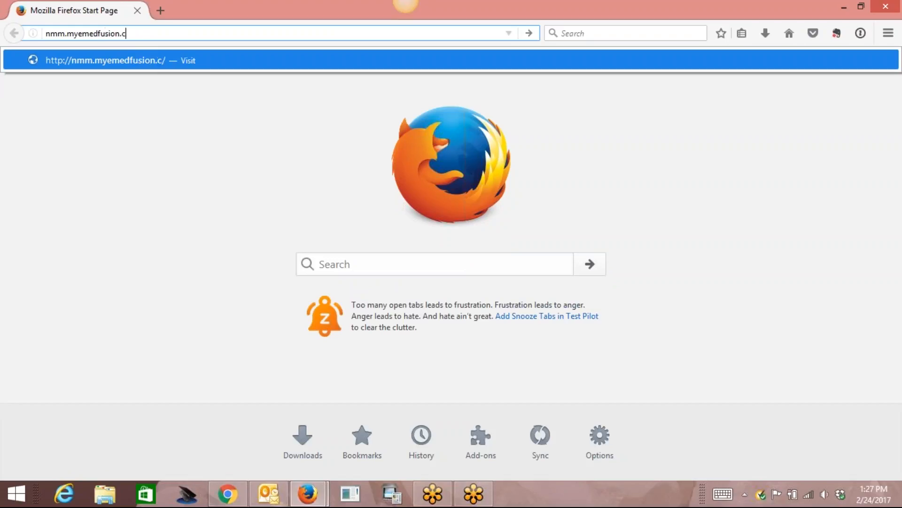
pyautogui.write('om')
pyautogui.press('Return')
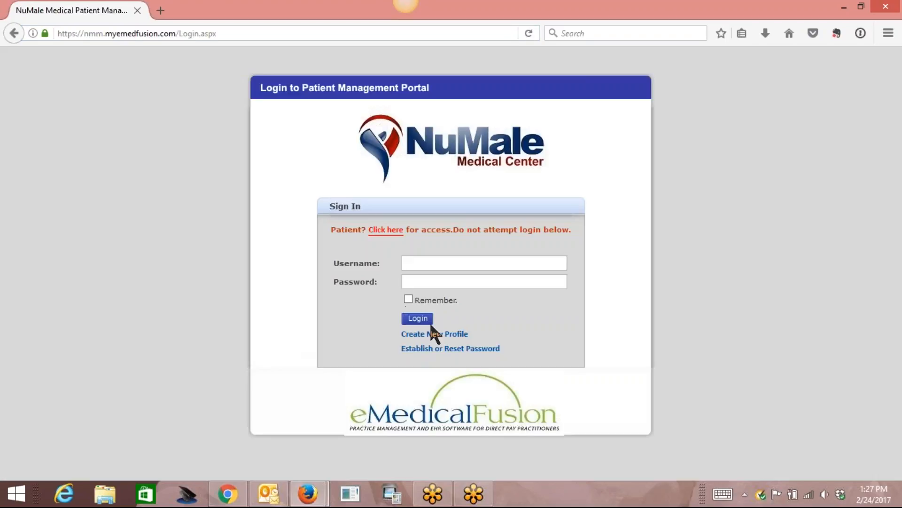
# Open the blank Create New Profile registration form and scroll through it.
pyautogui.click(436, 336)
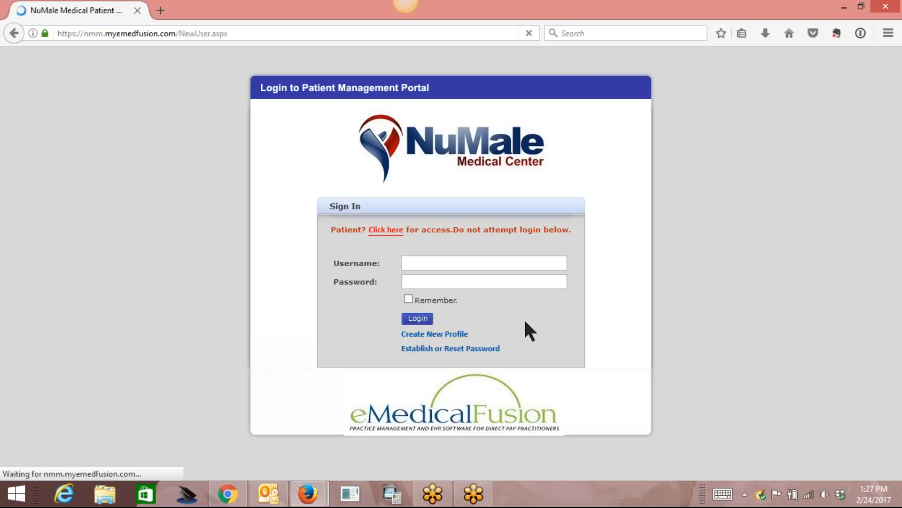
pyautogui.scroll(-4, 898, 306)
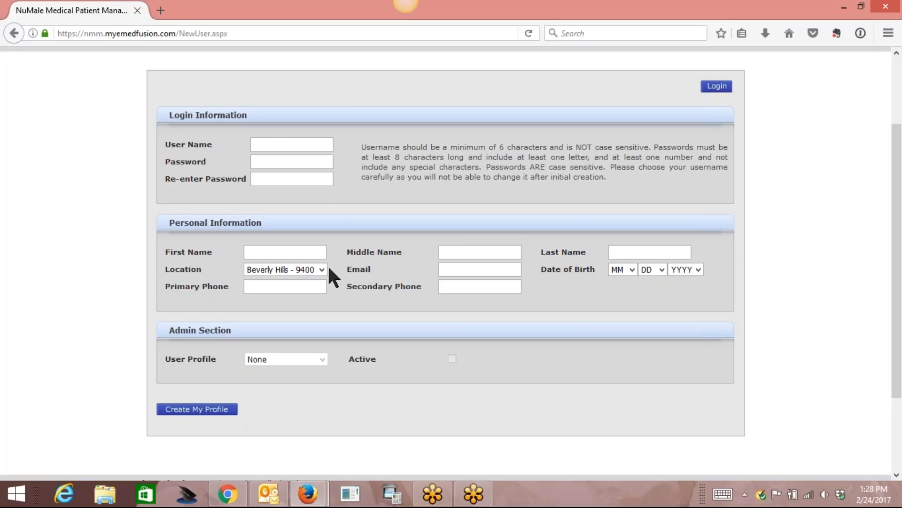
pyautogui.moveTo(897, 312); pyautogui.dragTo(900, 230)
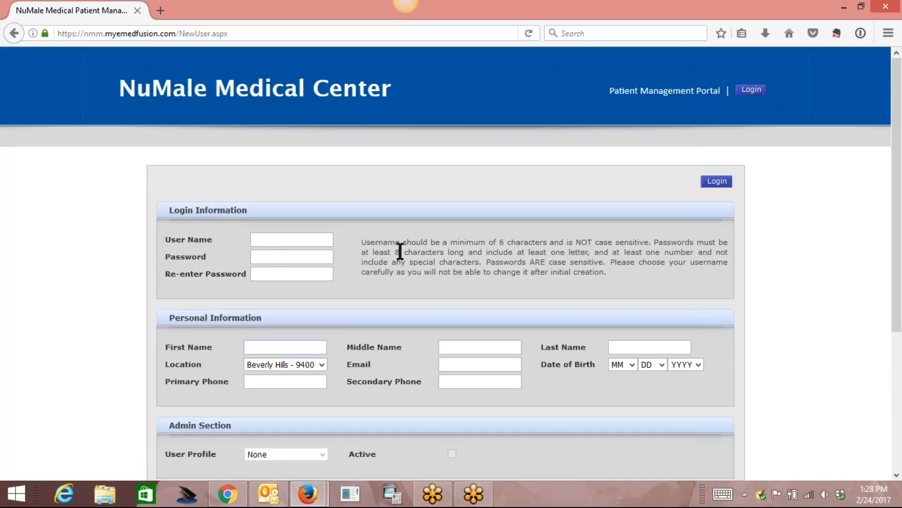